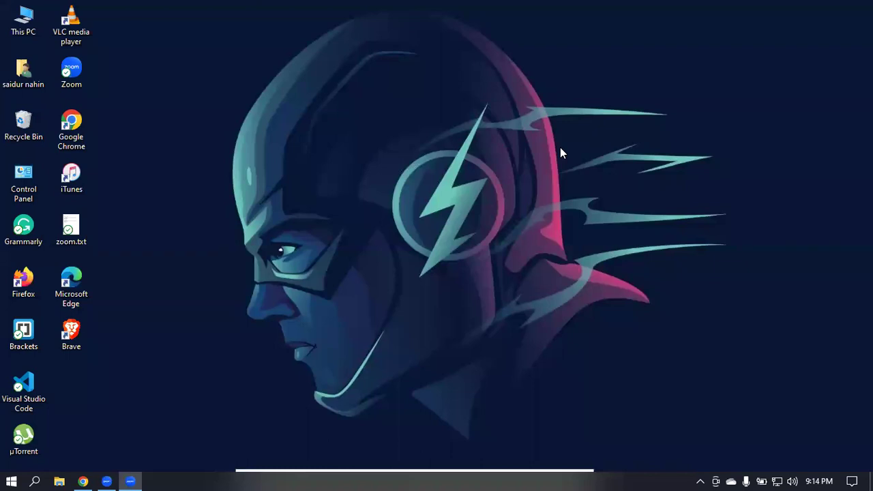
- Open the recent document Graphics card.docx in Word and review its numbered keyword list
left_click(35, 481)
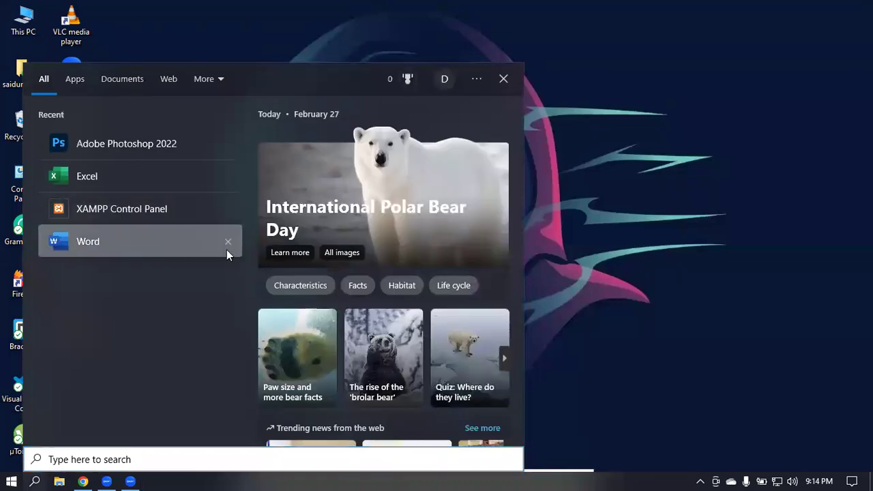
left_click(227, 250)
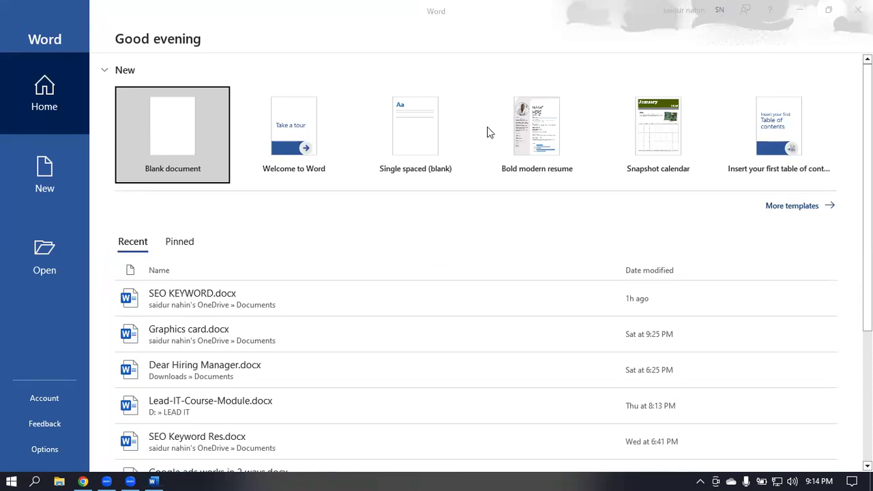
left_click(172, 334)
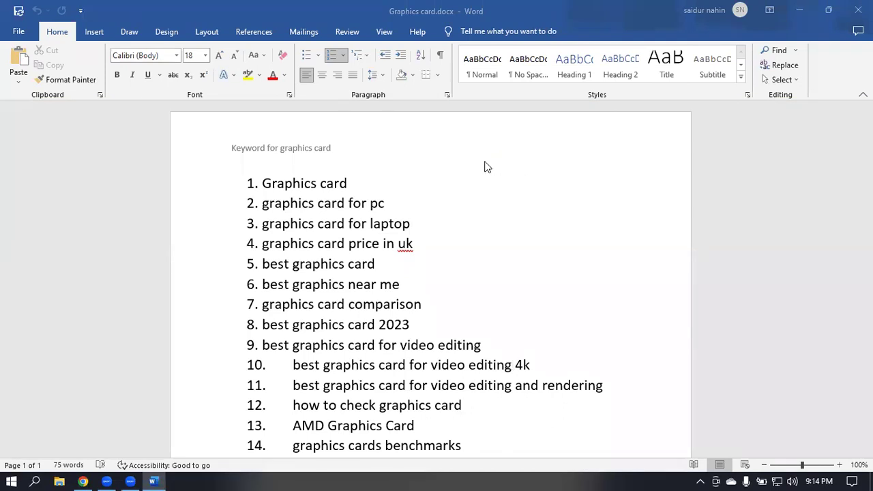
scroll(486, 167, "down", 2)
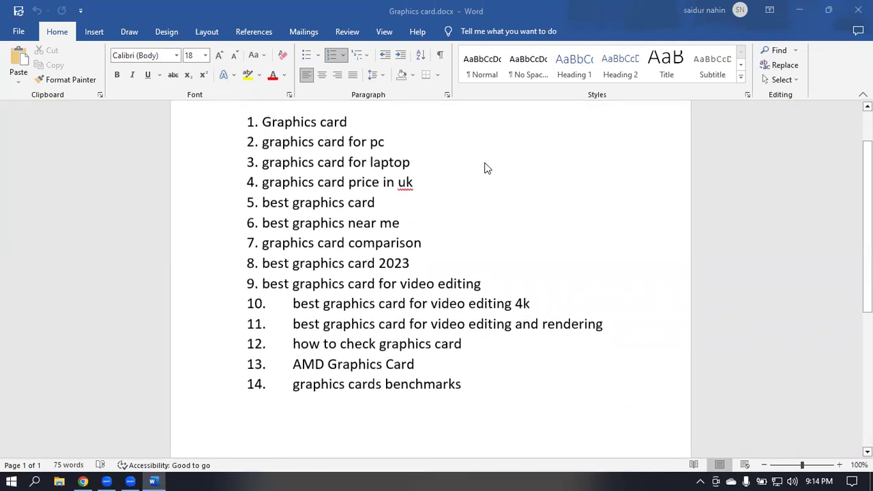
scroll(486, 167, "up", 1)
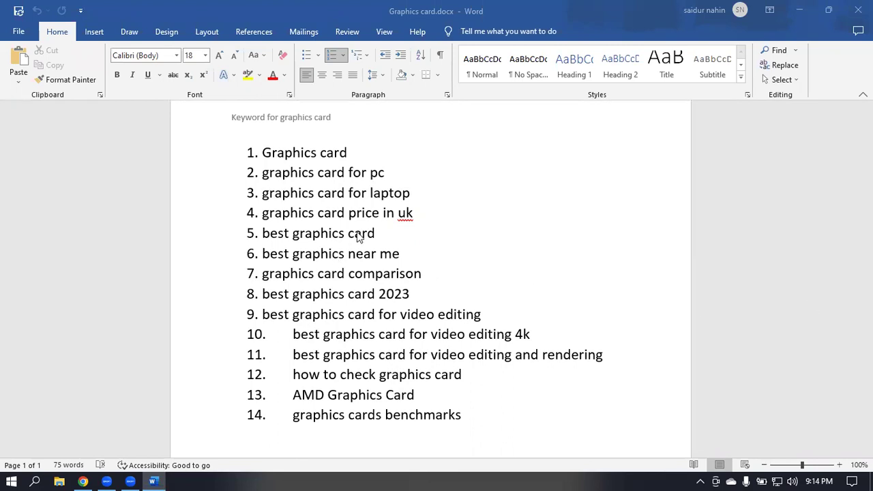
scroll(320, 252, "down", 1)
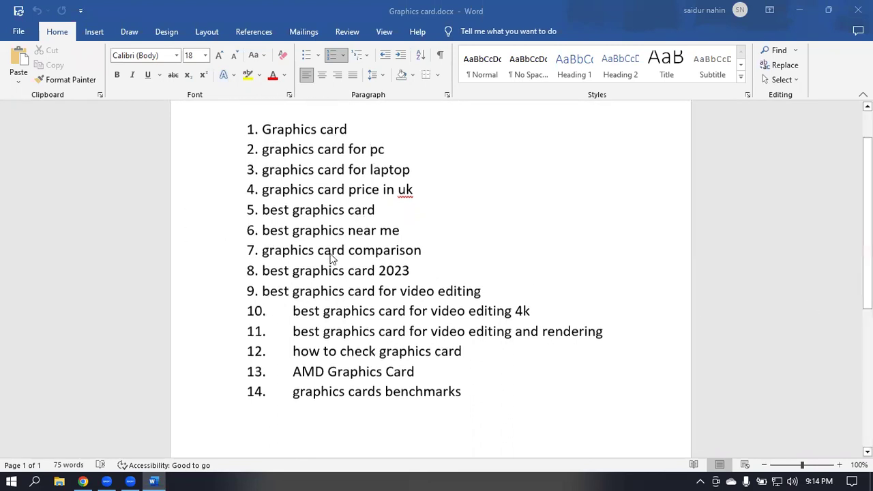
scroll(405, 224, "up", 1)
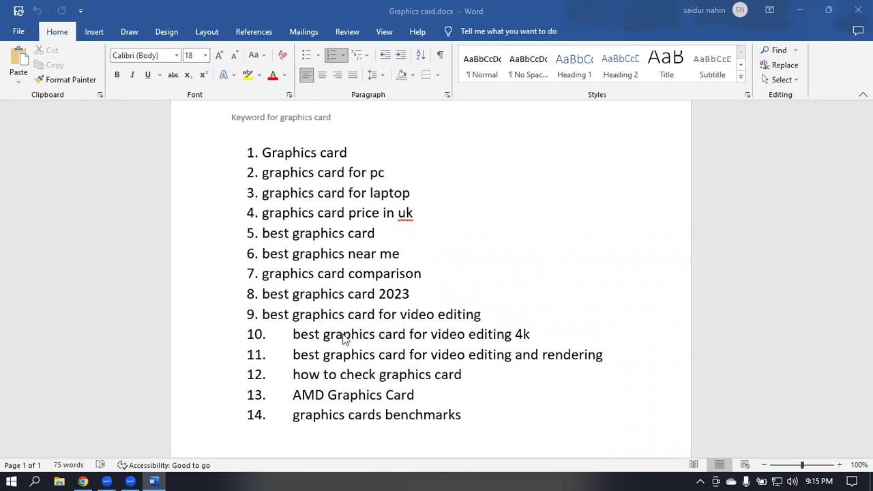
- Switch to the off page seo for LDM-29 spreadsheet in Chrome and enter the first keyword, "graphics card", in cell A2
left_click(83, 481)
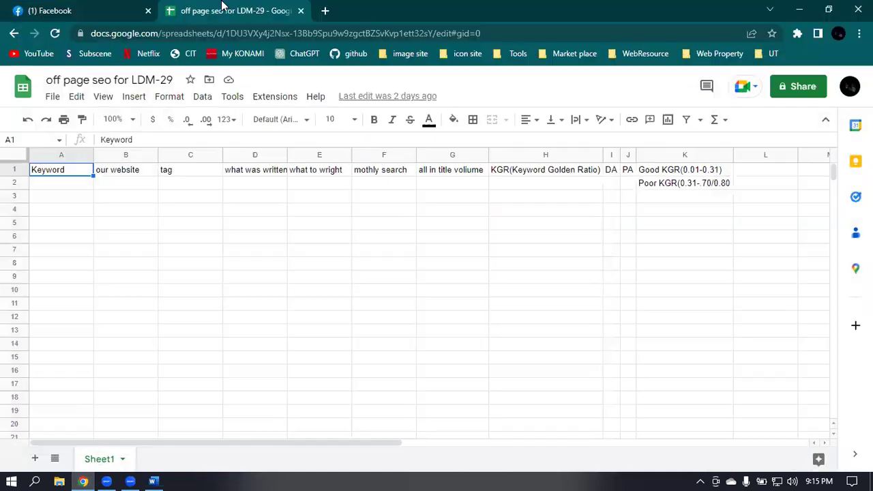
left_click(64, 184)
left_click(154, 481)
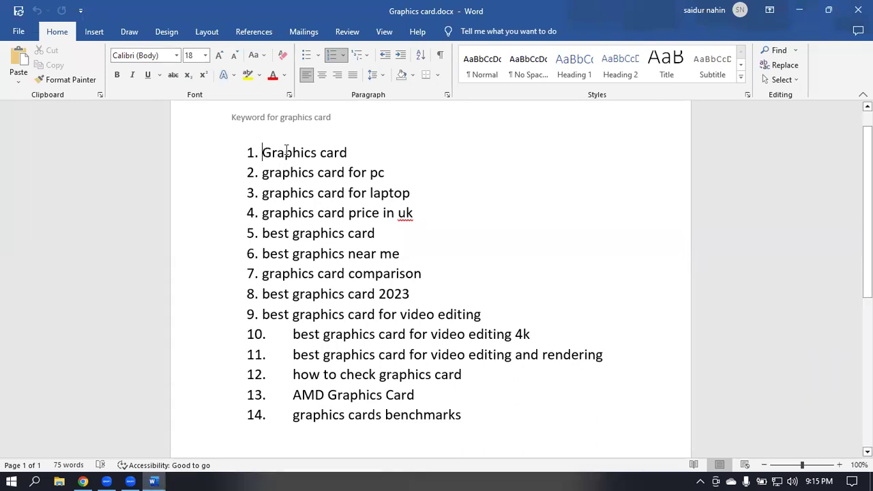
key("alt+Tab")
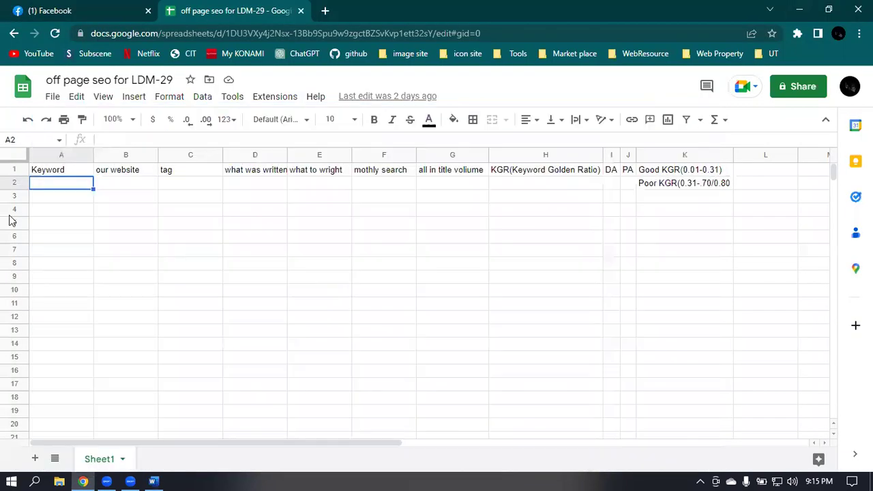
double_click(58, 182)
type("graphic")
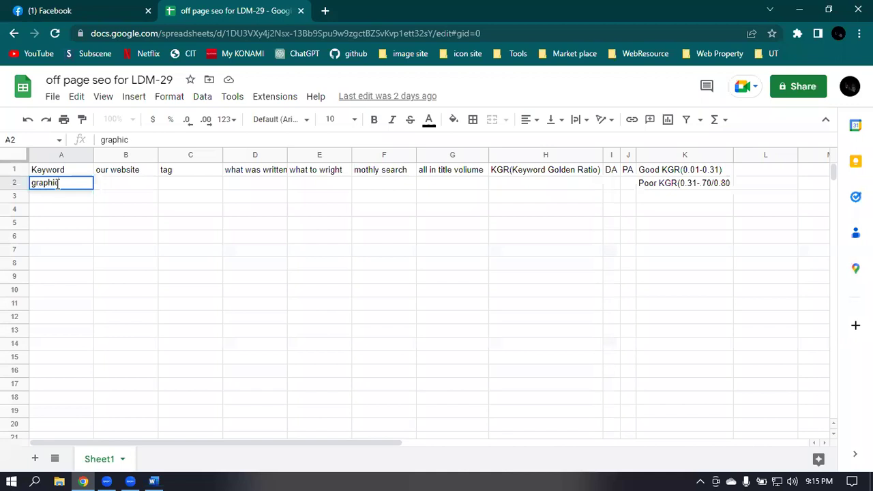
type("s card")
key("Return")
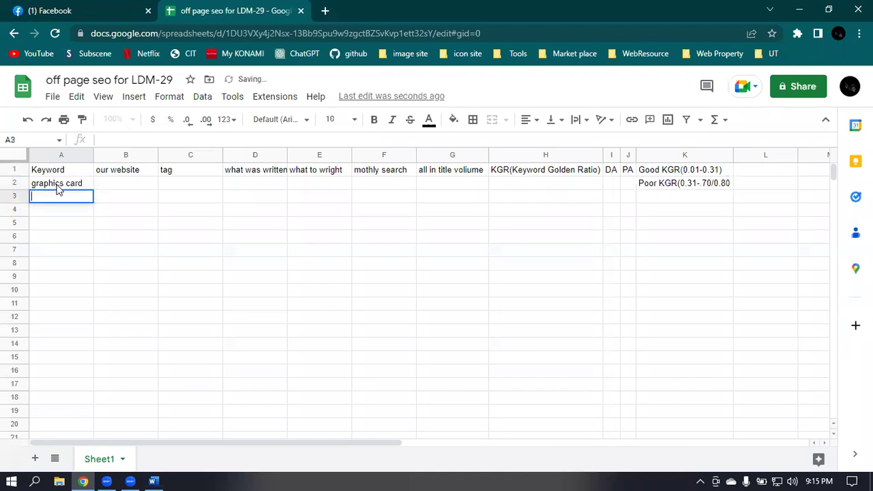
- Enter the keyword "graphics card for pc" in cell A3
type("graphics ")
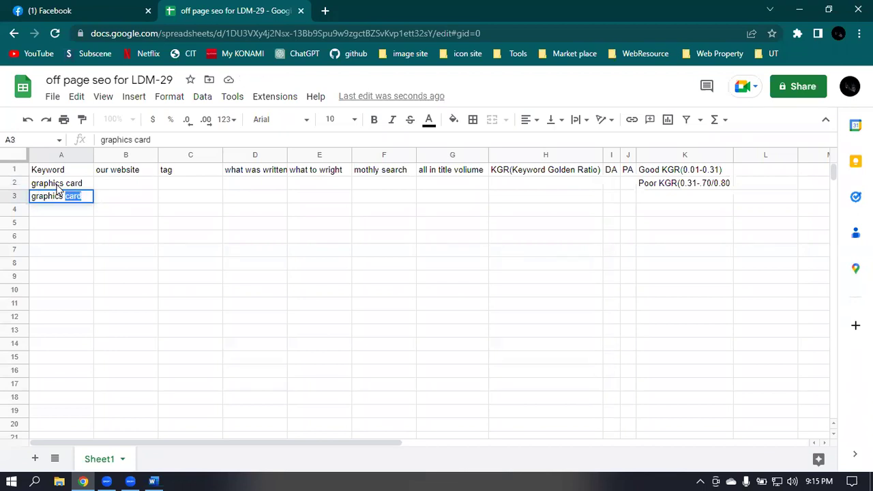
type("card for pc")
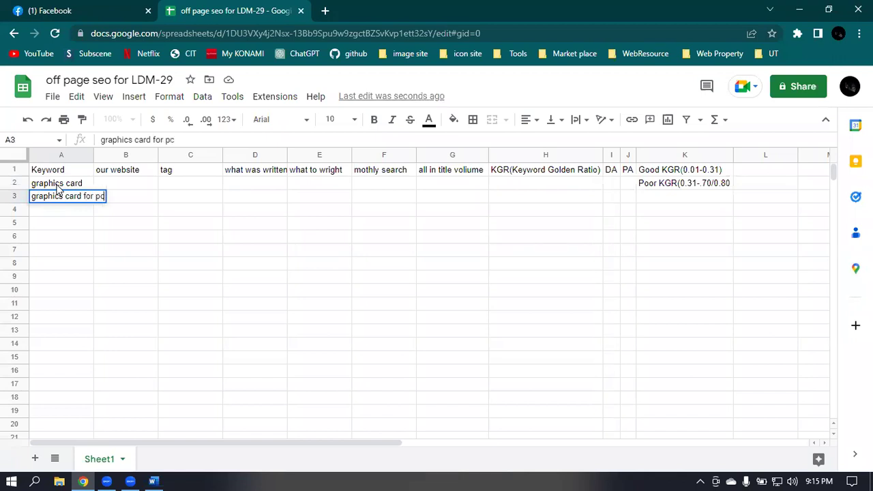
key("Return")
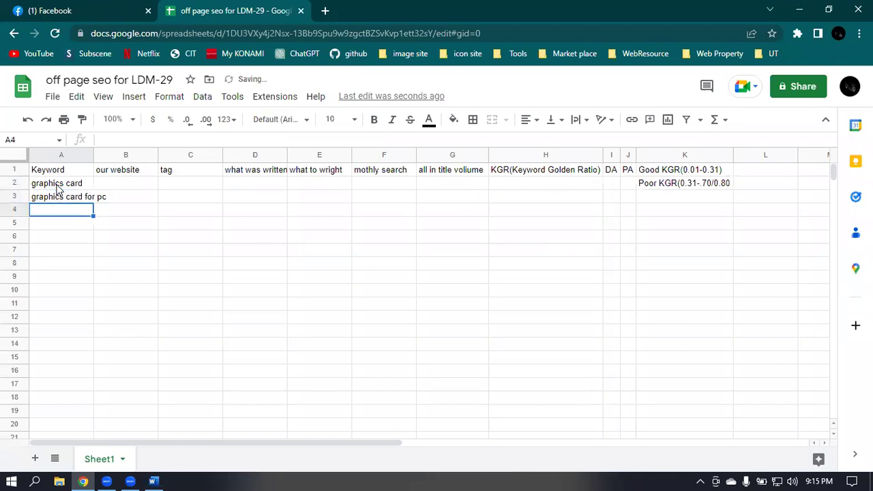
- Enter the keyword "graphics card for laptop" in cell A4 and fit column A's width to its contents
type("gra")
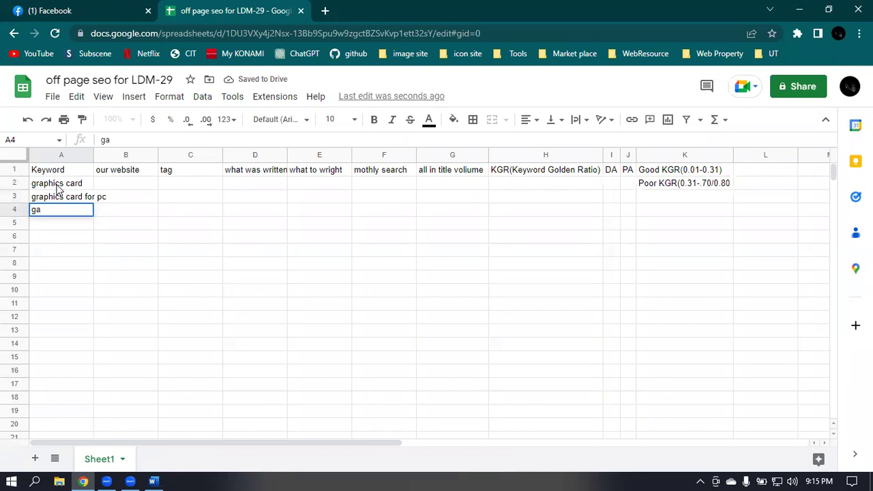
type("phics card")
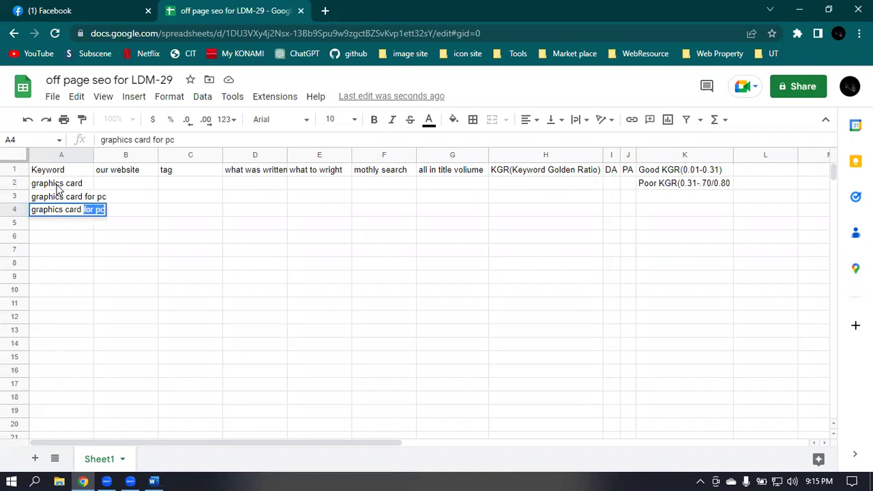
key("Tab")
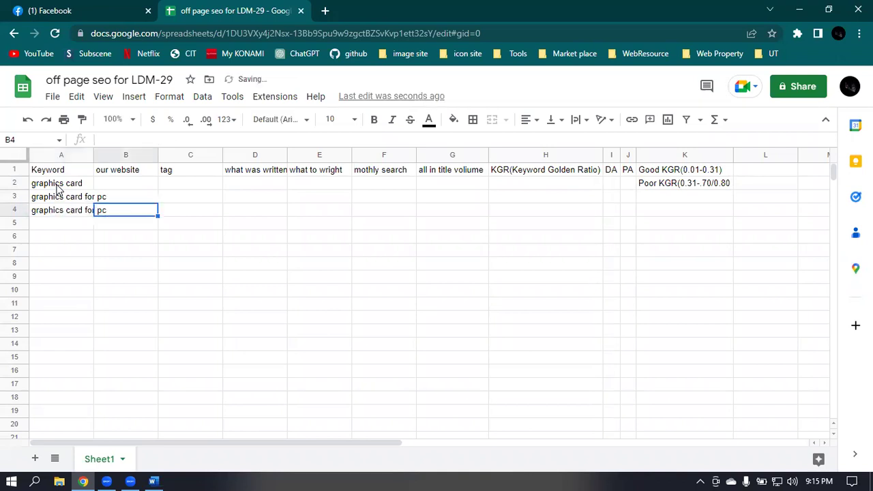
left_click(84, 215)
double_click(85, 215)
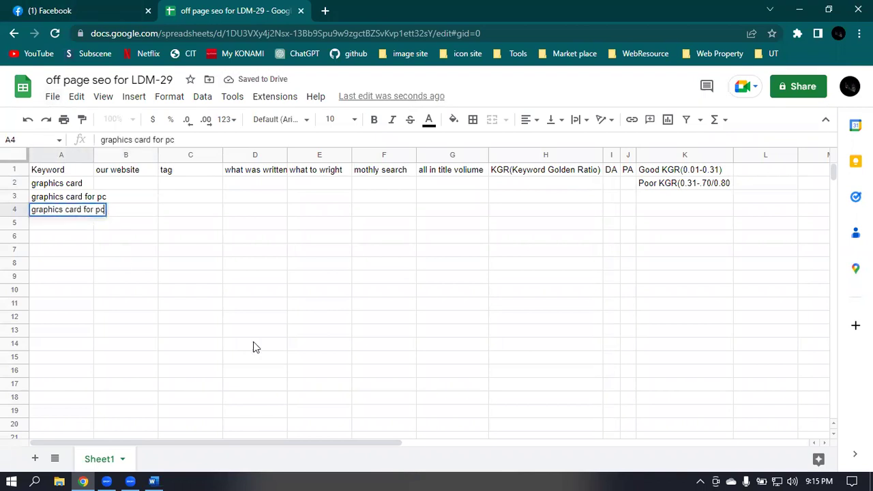
key("BackSpace")
key("BackSpace")
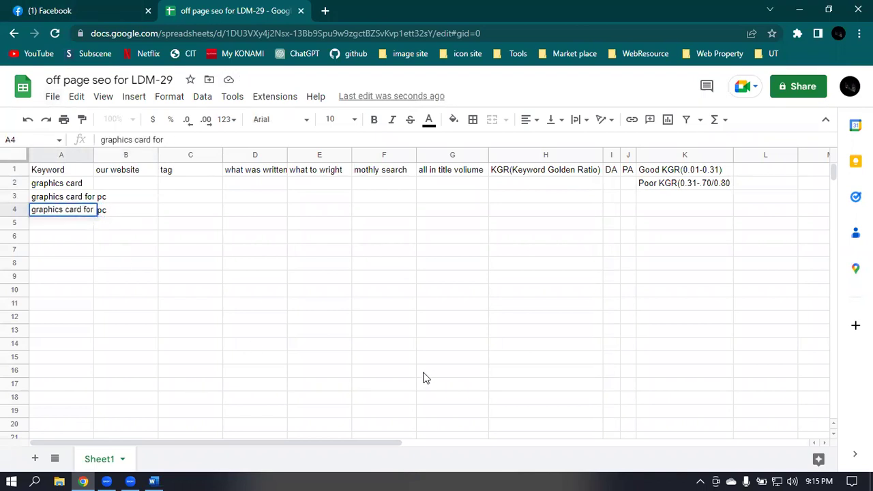
type("laptop")
key("Return")
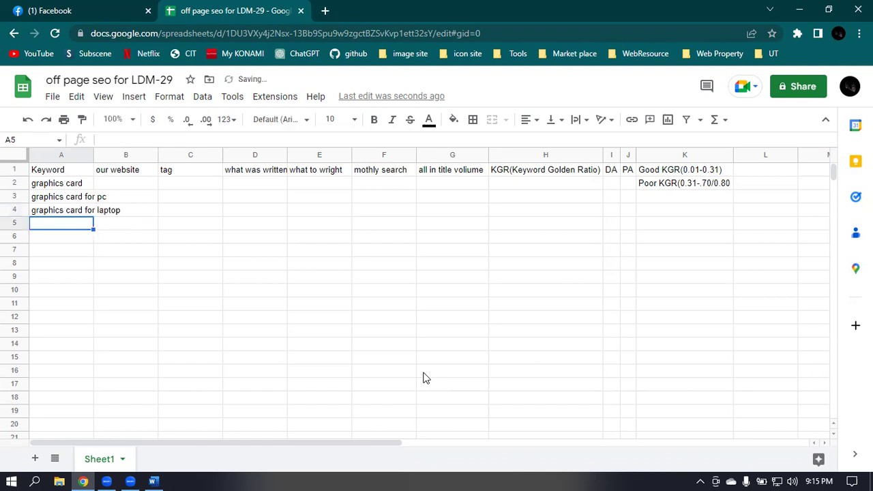
double_click(93, 156)
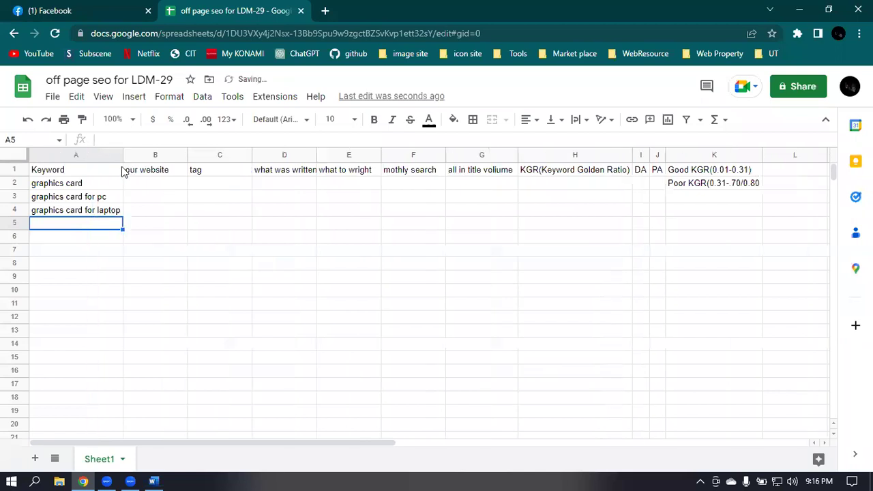
- Check the fourth keyword in the Word list, enter "graphics crad price in uk" in cell A5, and widen column A slightly to fit it
left_click(153, 480)
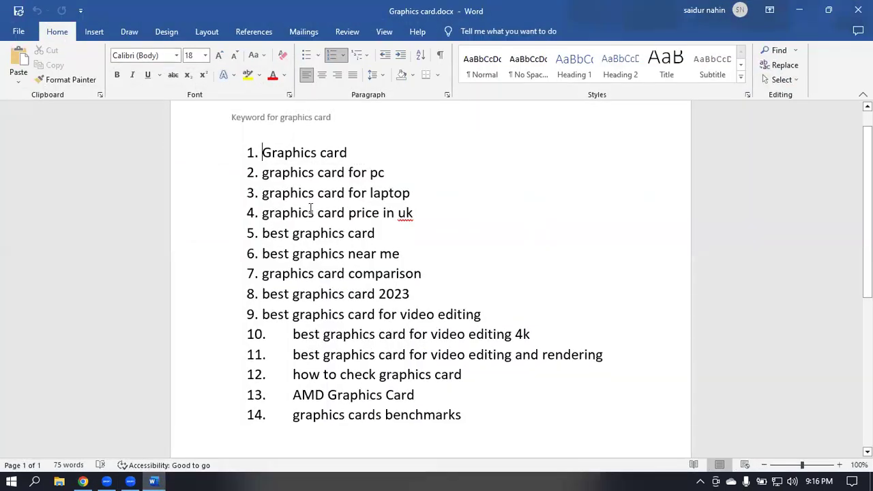
key("alt+Tab")
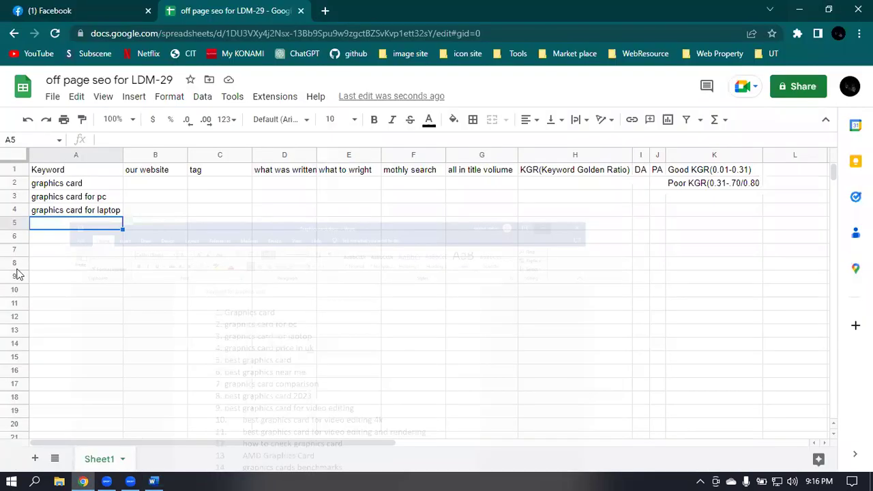
double_click(42, 223)
type("graphics crad price in")
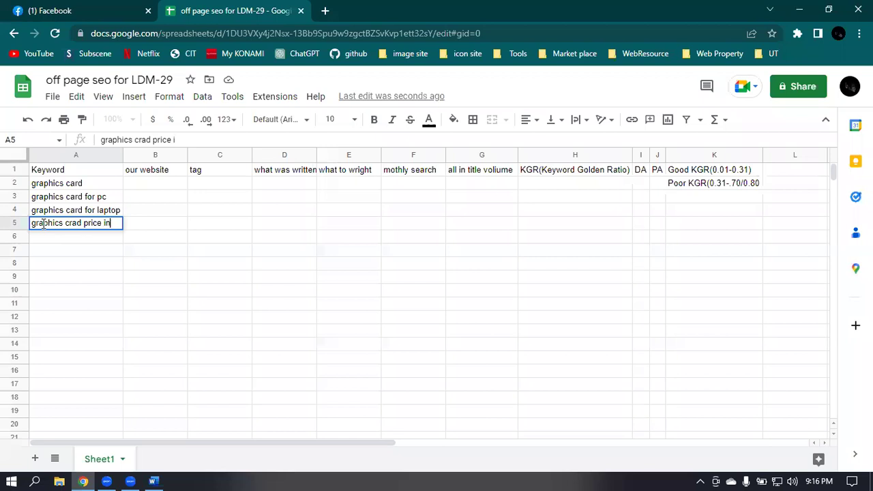
type(" uk")
left_click(151, 226)
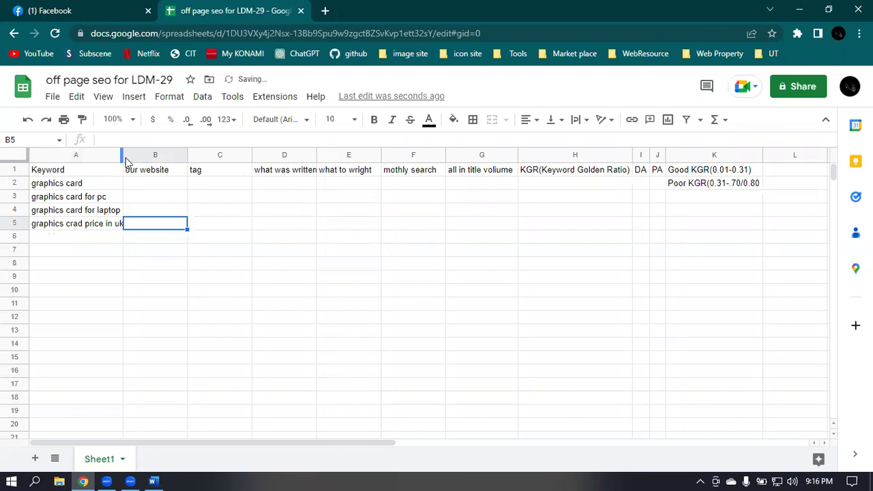
left_click_drag(122, 157, 125, 157)
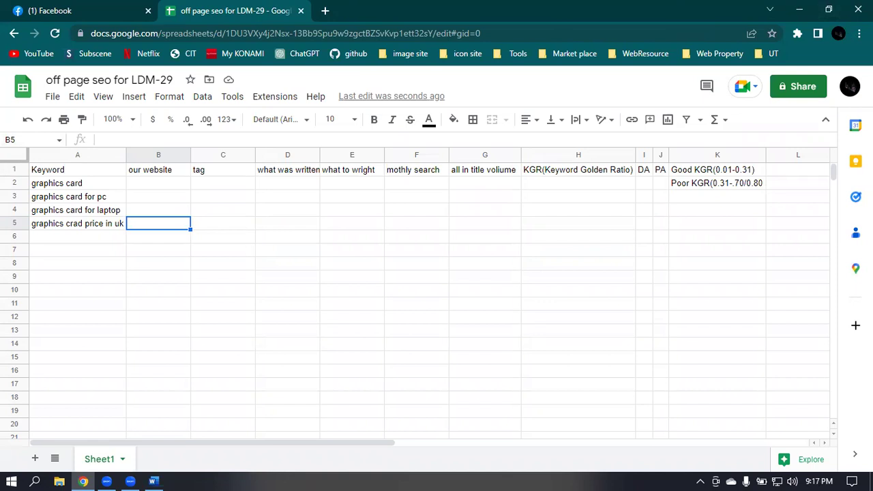
- Open a new Incognito window and go to google.com
left_click(859, 34)
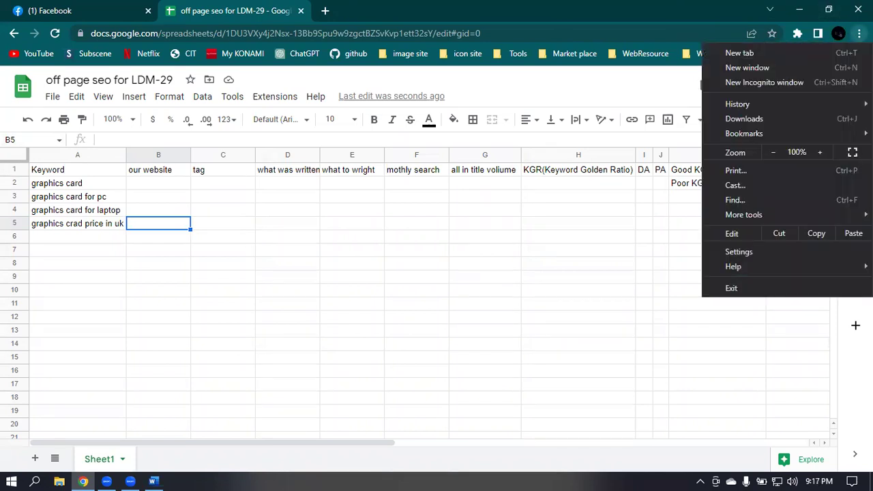
left_click(792, 82)
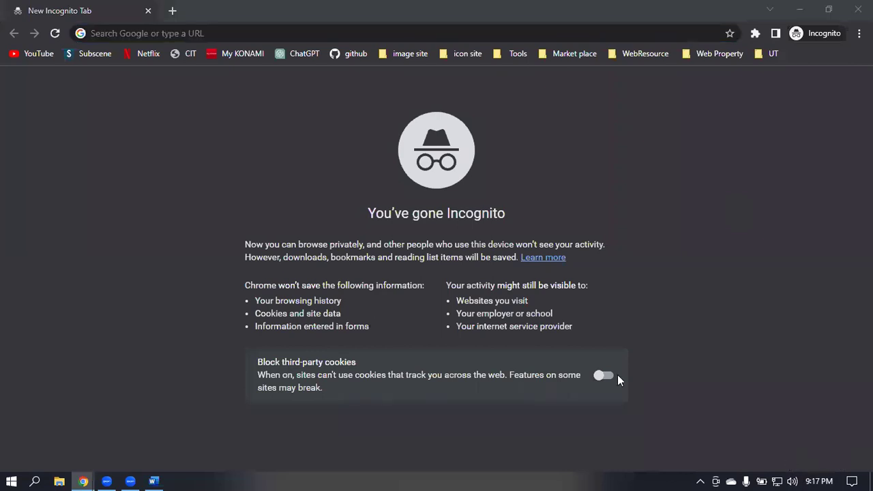
left_click(184, 35)
type("go")
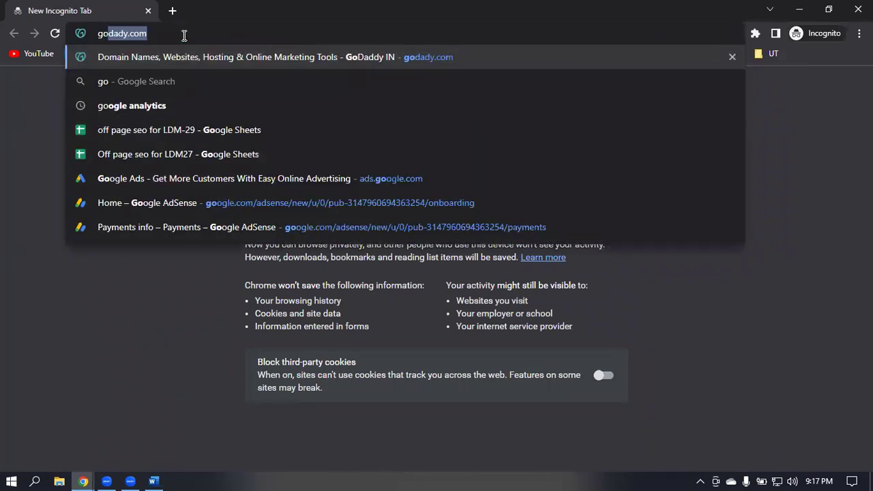
type("o")
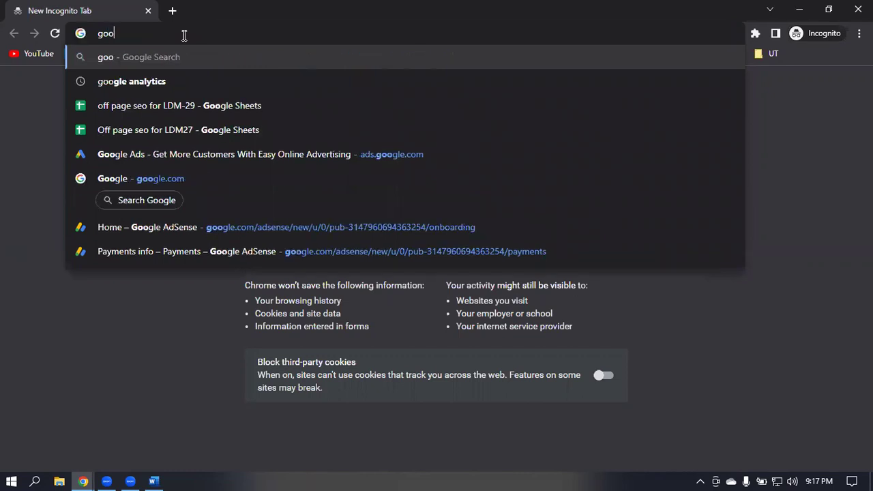
type("gl")
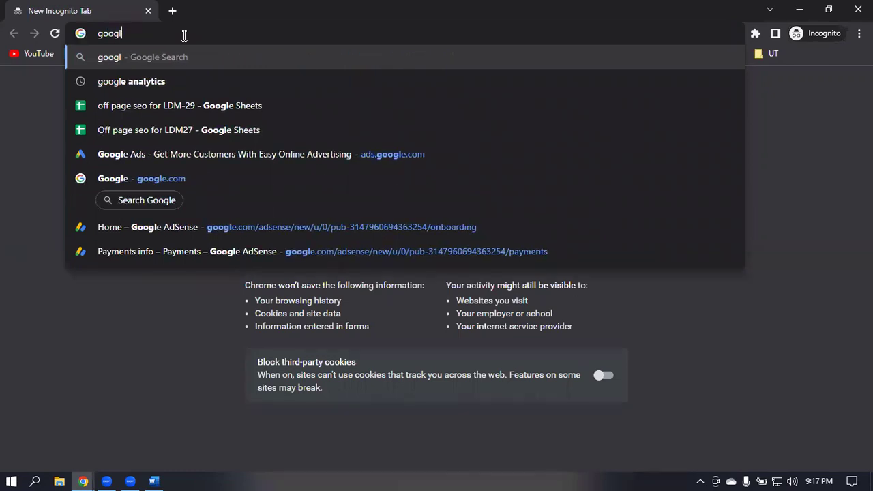
type("e.com")
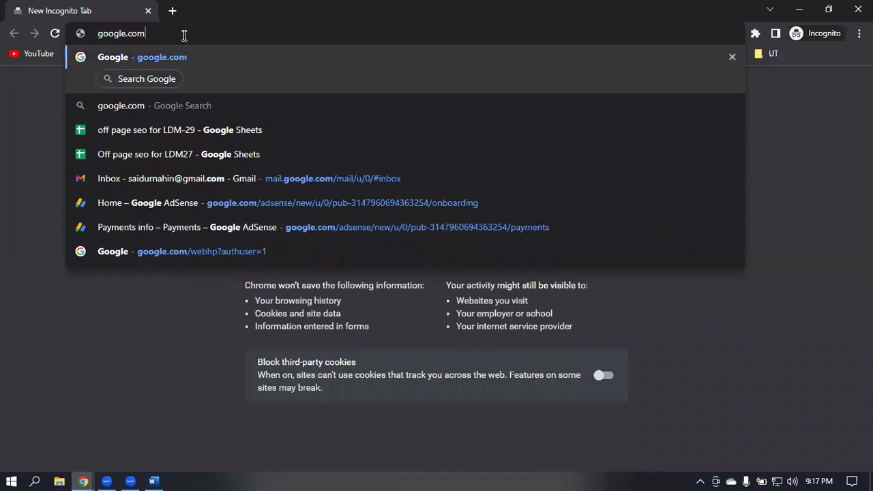
key("Return")
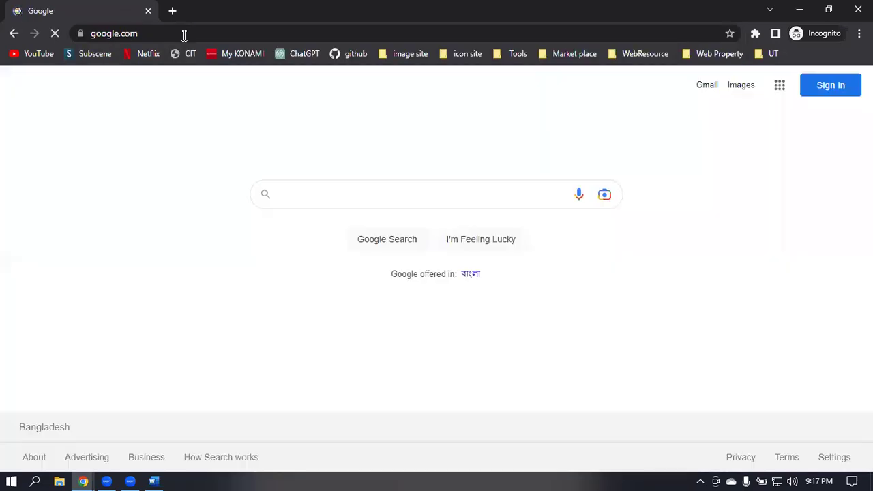
- Set the Google search region to United Kingdom in the search settings and save the preferences
left_click(847, 462)
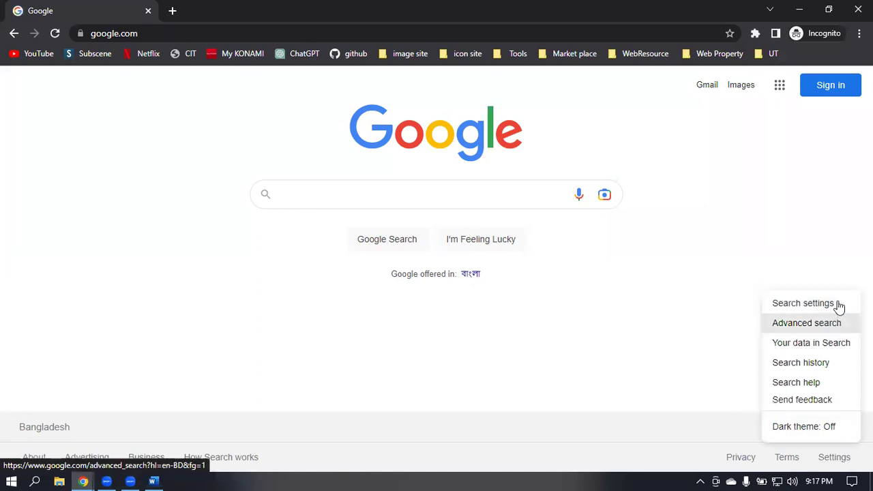
left_click(838, 304)
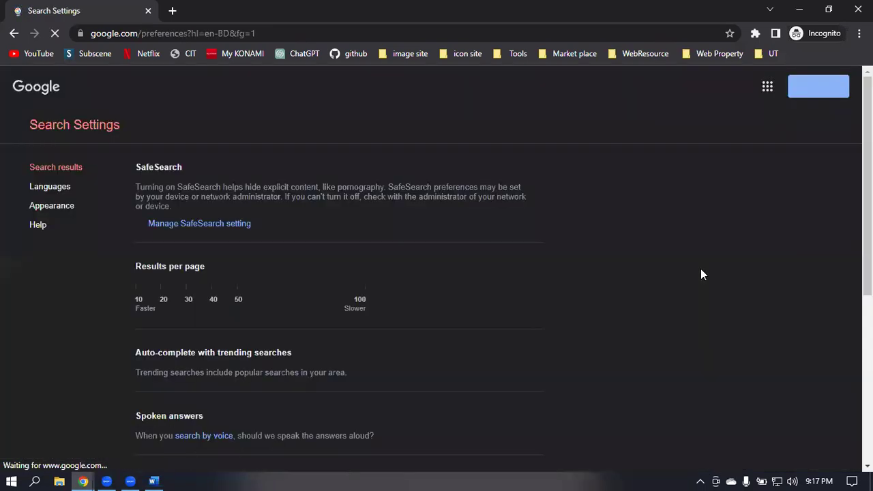
scroll(470, 190, "down", 5)
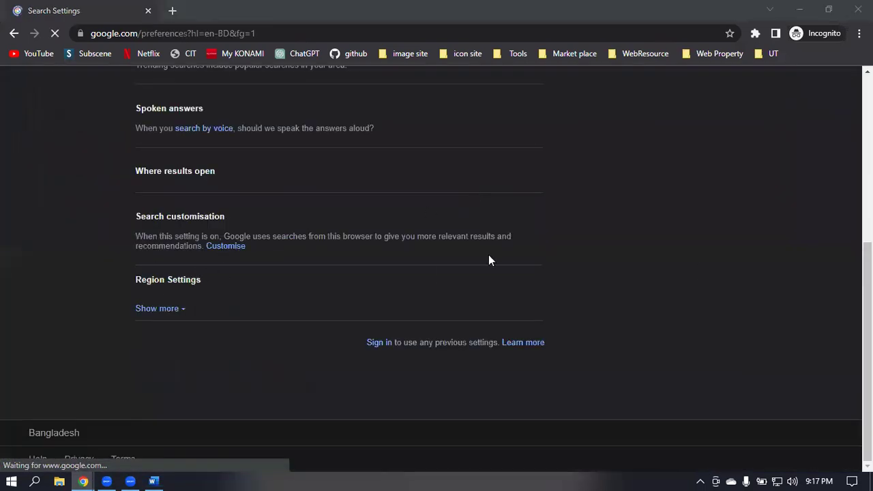
scroll(503, 252, "down", 3)
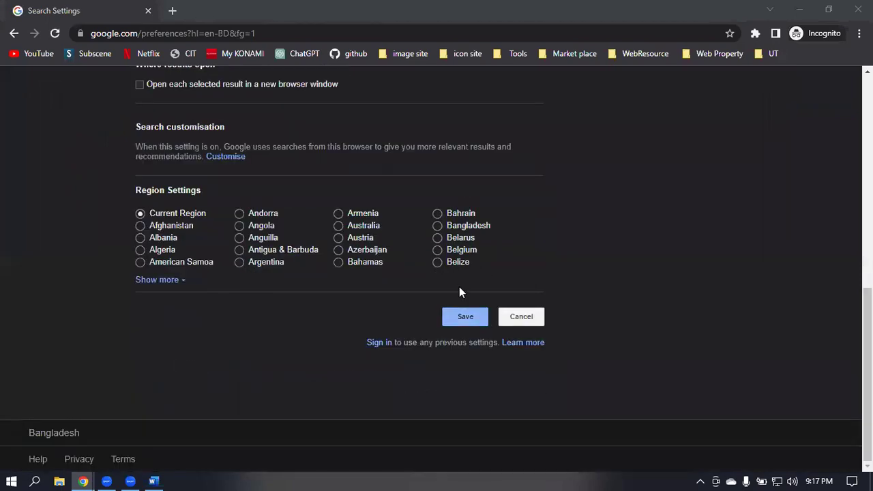
left_click(157, 280)
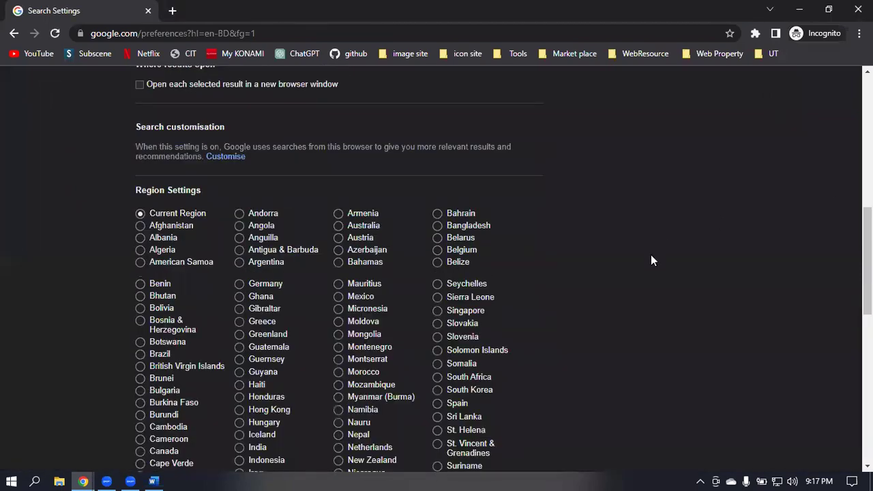
scroll(613, 267, "down", 7)
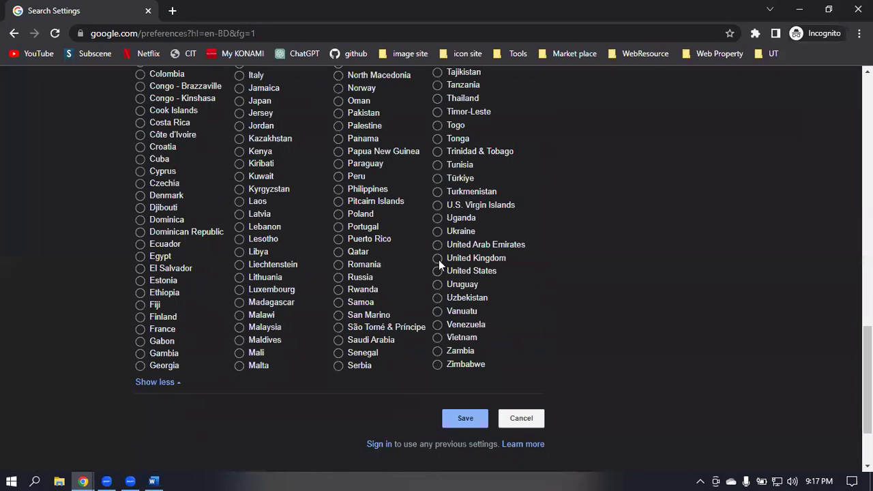
left_click(464, 417)
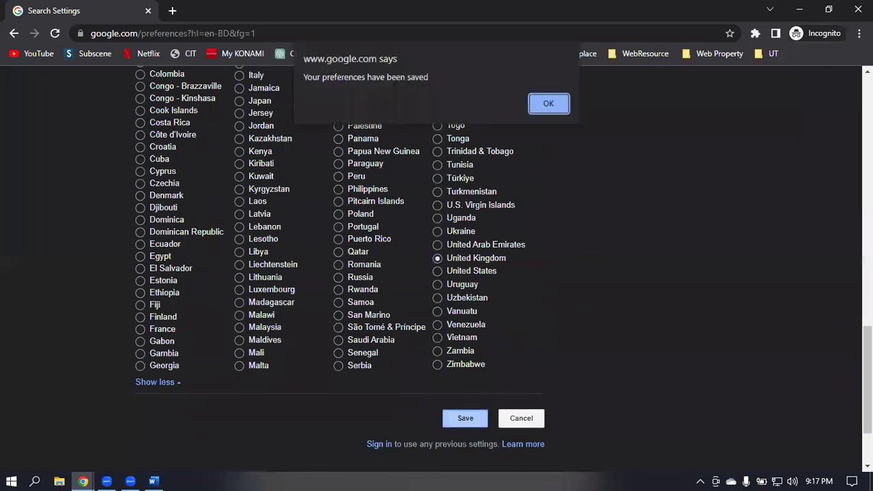
left_click(550, 107)
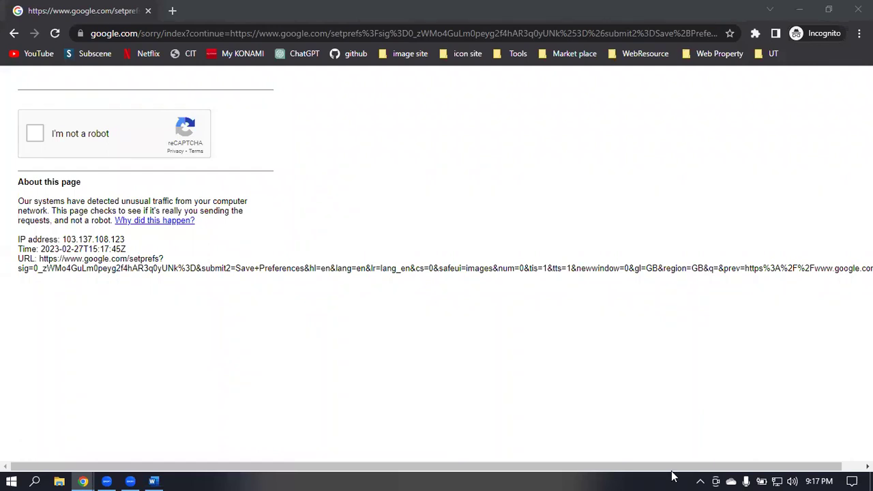
- Complete the reCAPTCHA check by selecting all images with motorcycles and verifying them
left_click(32, 135)
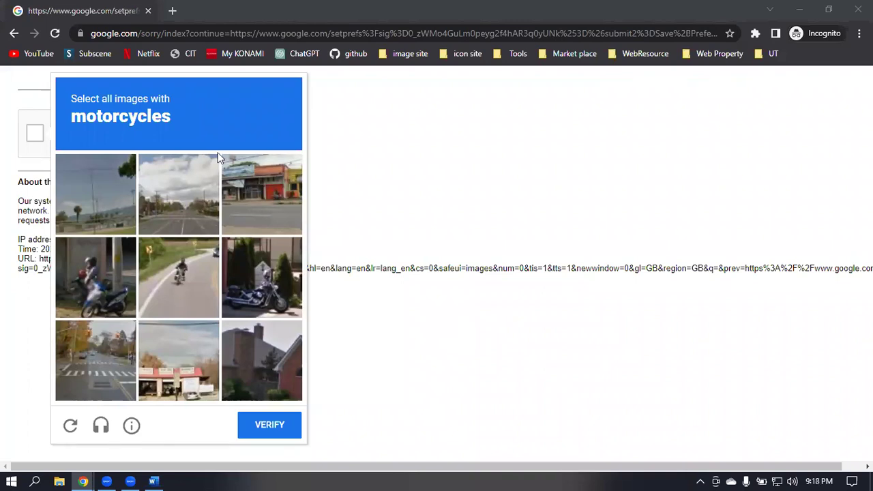
left_click(83, 289)
left_click(178, 280)
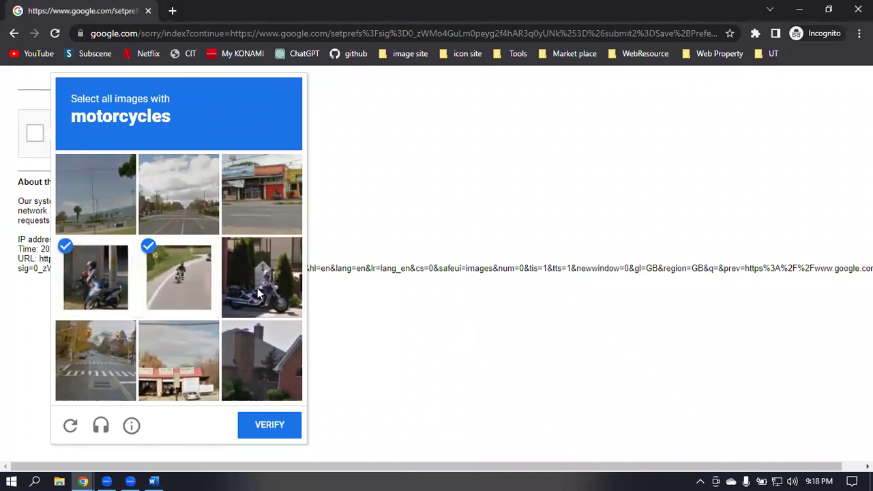
left_click(261, 280)
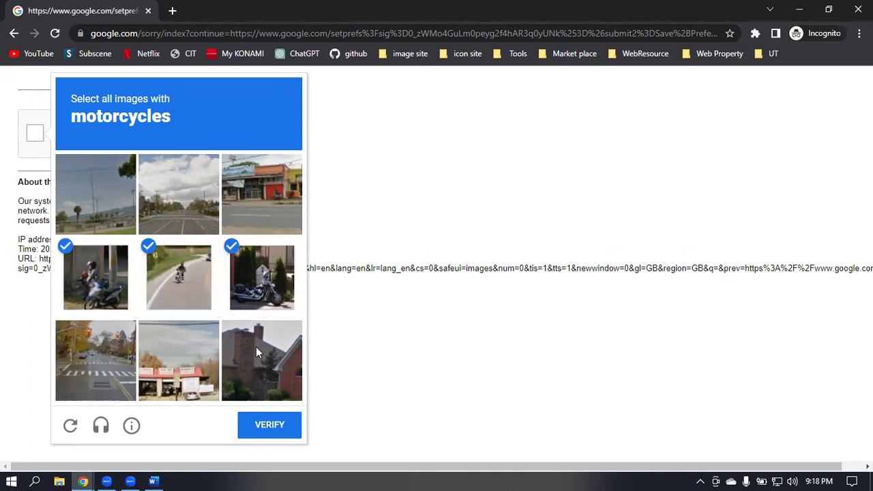
left_click(264, 214)
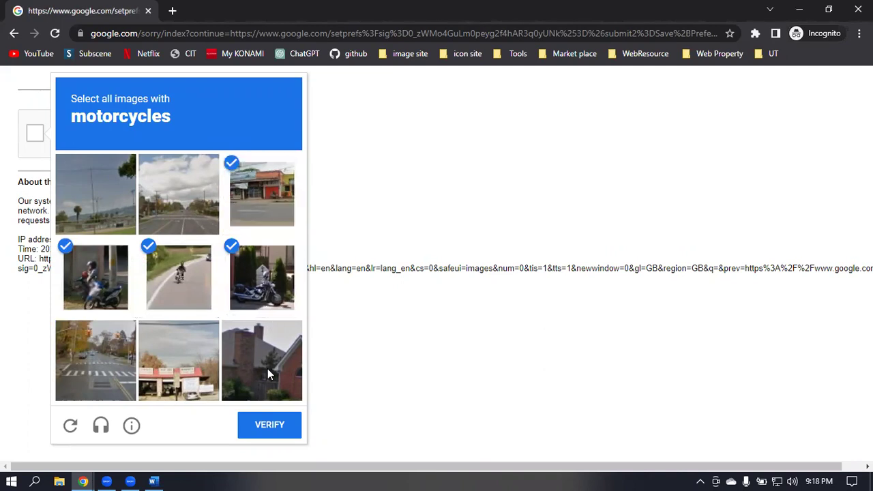
left_click(271, 424)
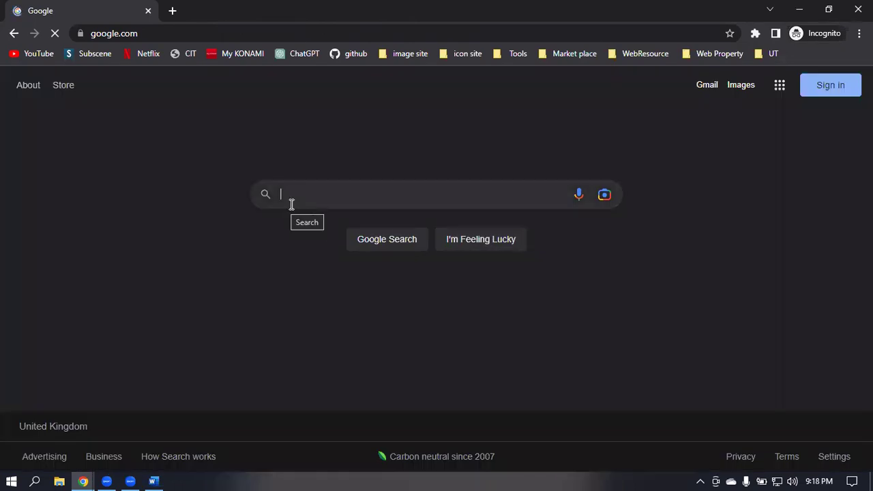
- Search Google for "graphics card"
left_click(326, 194)
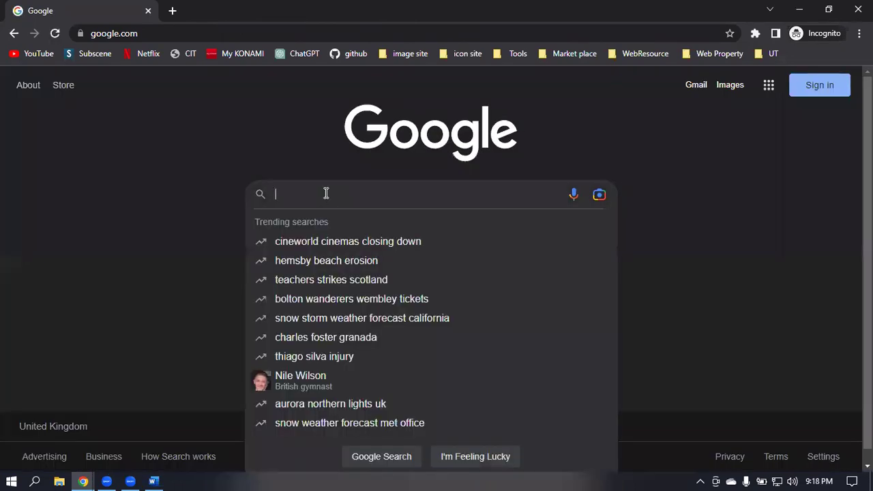
type("gr")
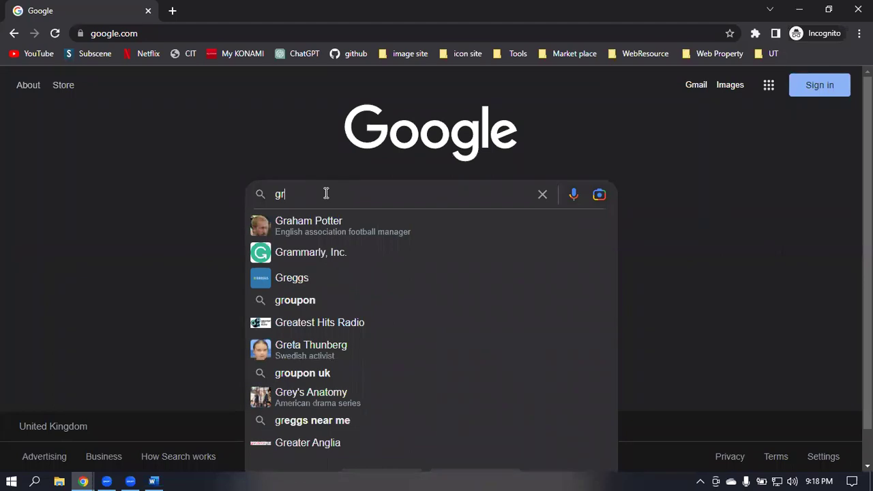
type("aphis")
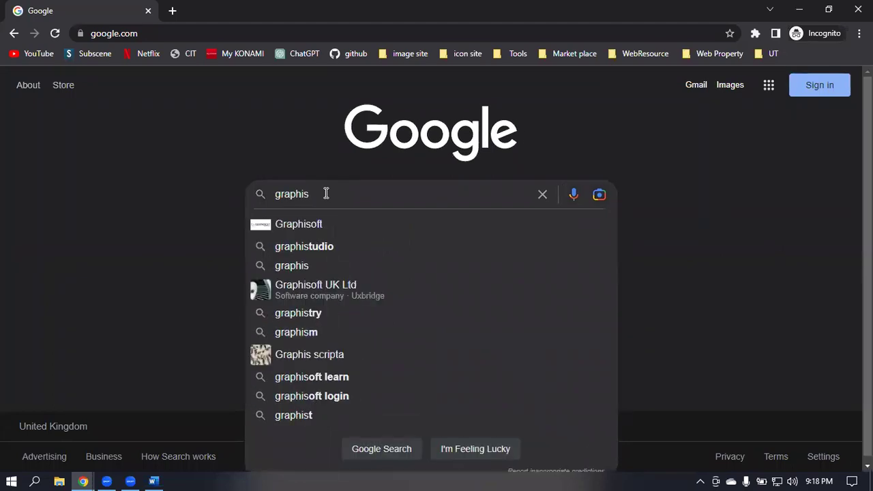
key("BackSpace")
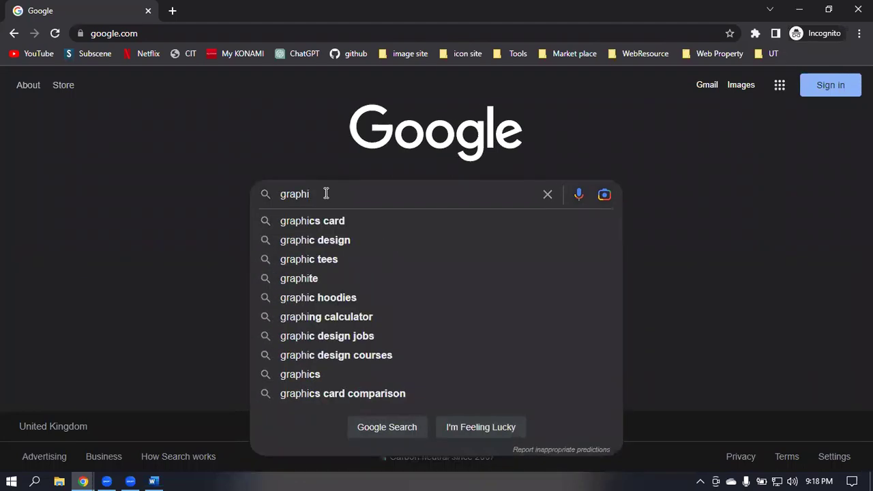
key("Down")
key("Return")
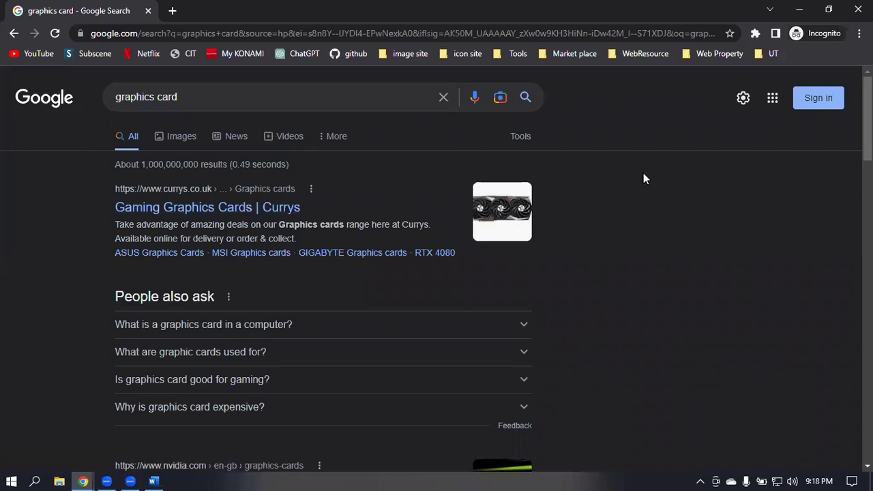
- Look through the top "graphics card" results and open the Currys result in a new tab
scroll(643, 176, "down", 2)
scroll(643, 179, "down", 1)
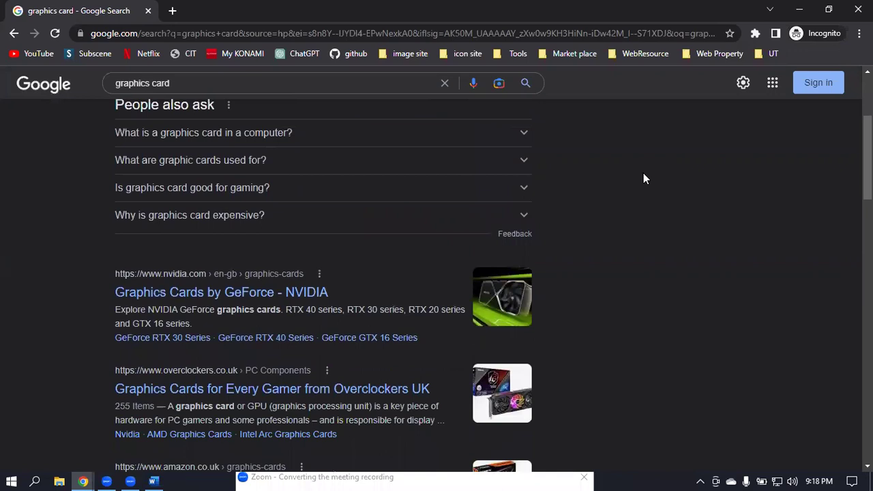
scroll(643, 178, "down", 1)
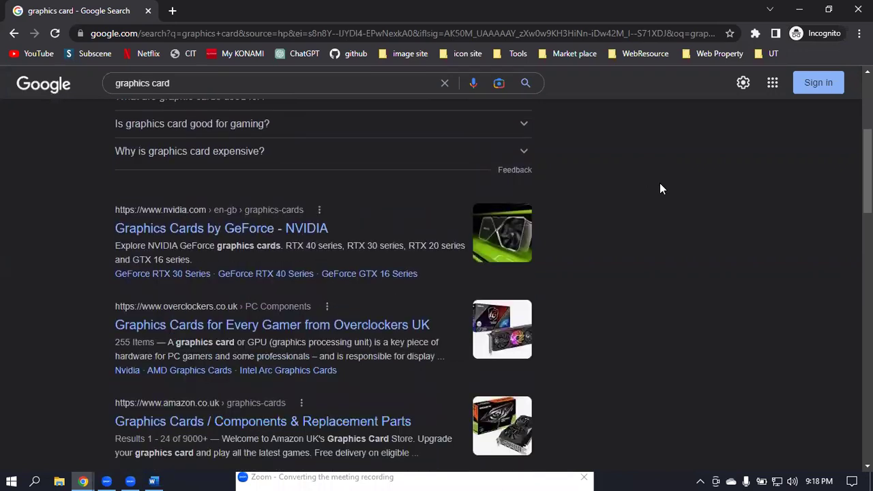
scroll(660, 188, "down", 2)
scroll(659, 189, "up", 6)
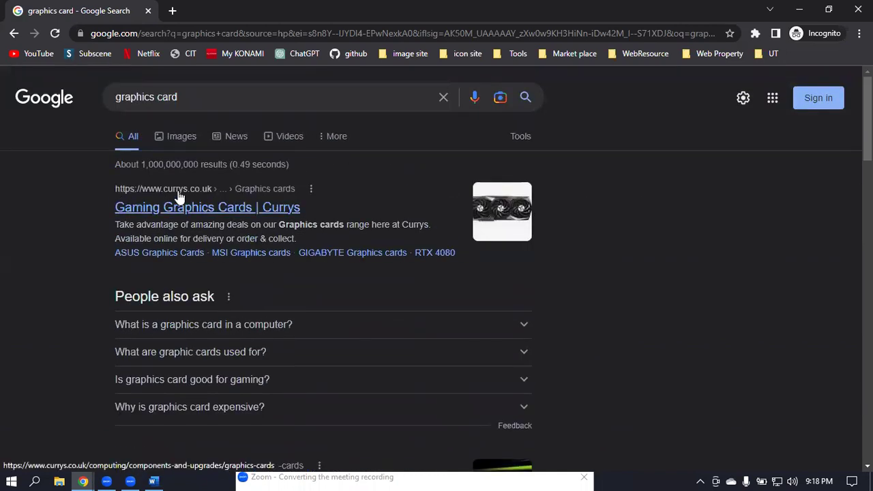
right_click(183, 195)
left_click(223, 205)
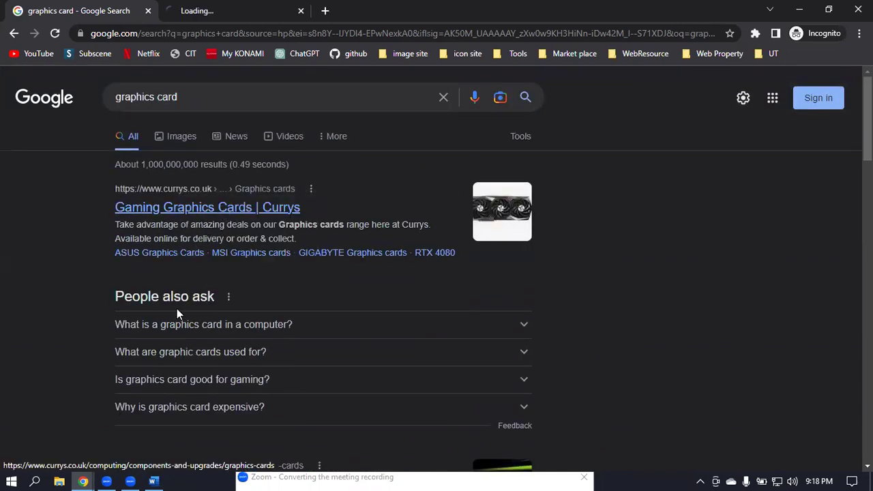
- Open the NVIDIA GeForce and Overclockers UK graphics card results in separate new tabs
scroll(222, 308, "down", 2)
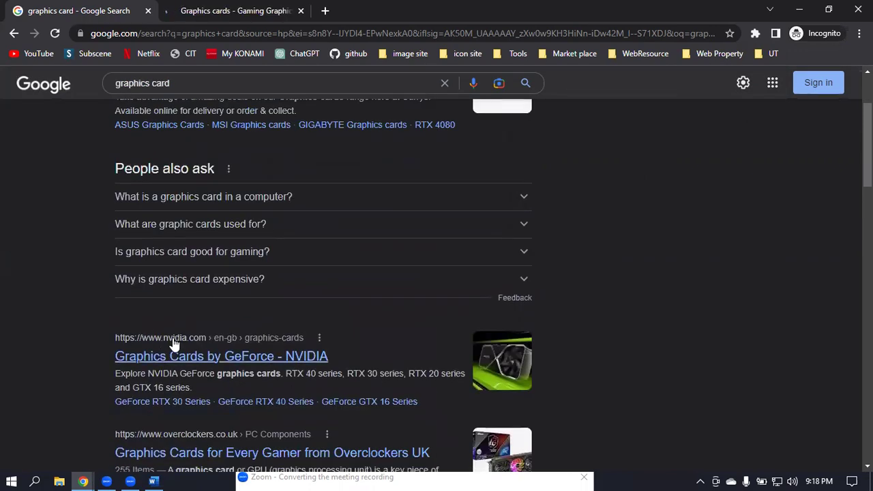
right_click(172, 339)
left_click(185, 345)
scroll(185, 345, "down", 2)
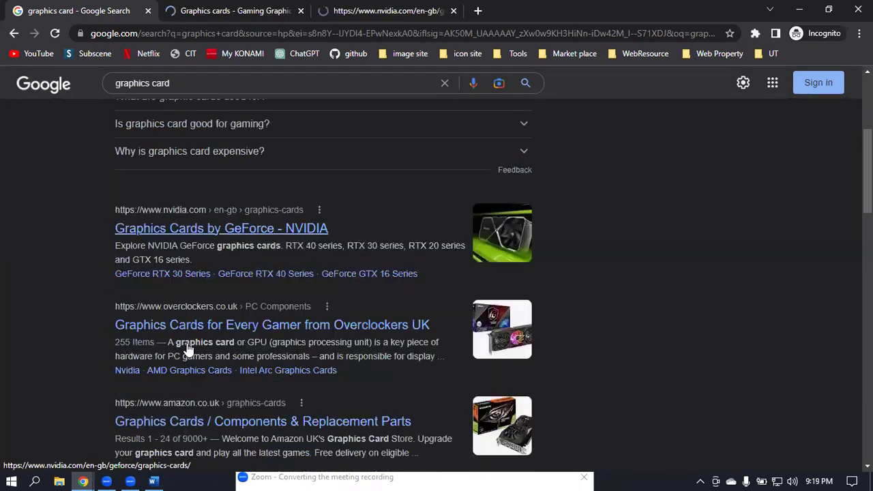
right_click(160, 329)
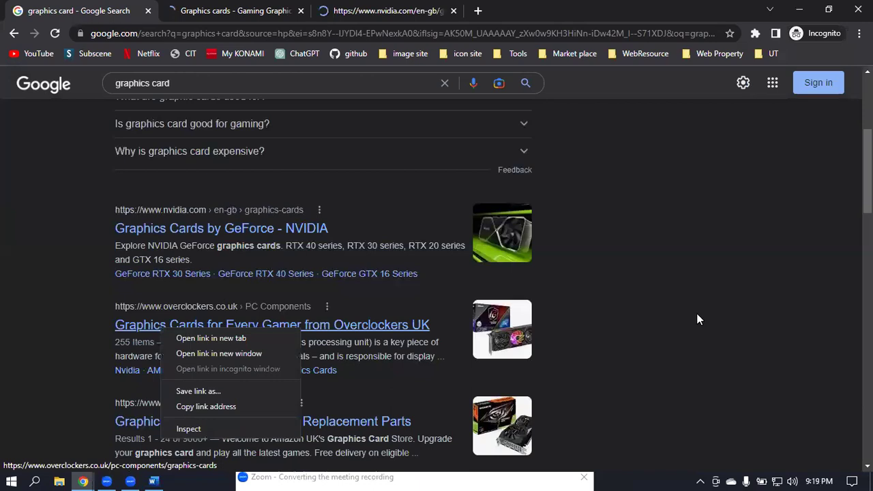
left_click(195, 322)
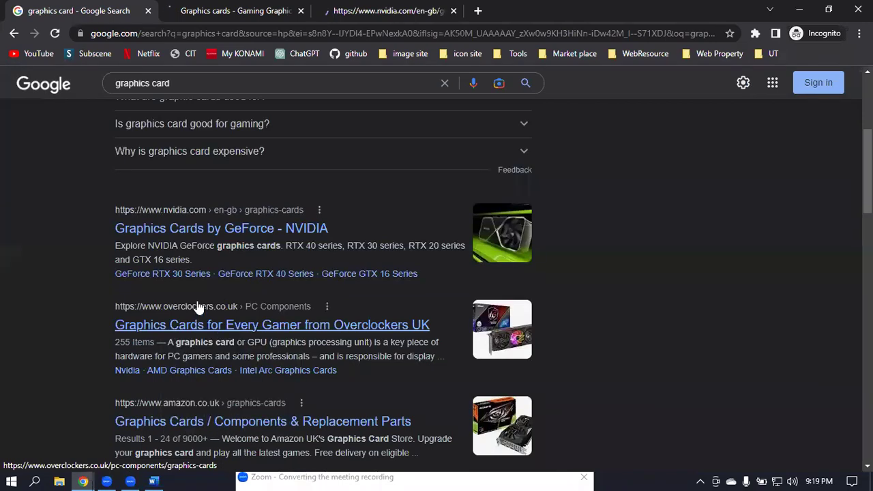
right_click(210, 308)
left_click(232, 313)
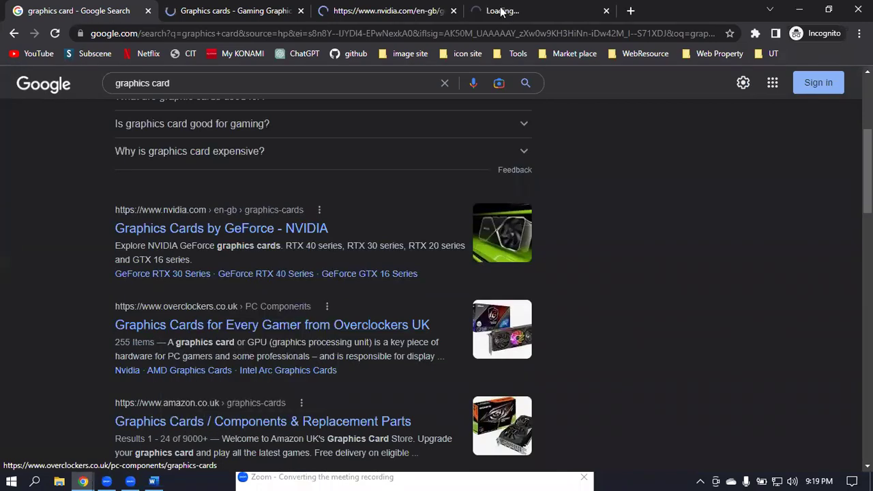
- Examine the graphics card pages of Currys, NVIDIA and Overclockers UK in their open tabs
left_click(445, 11)
left_click(246, 11)
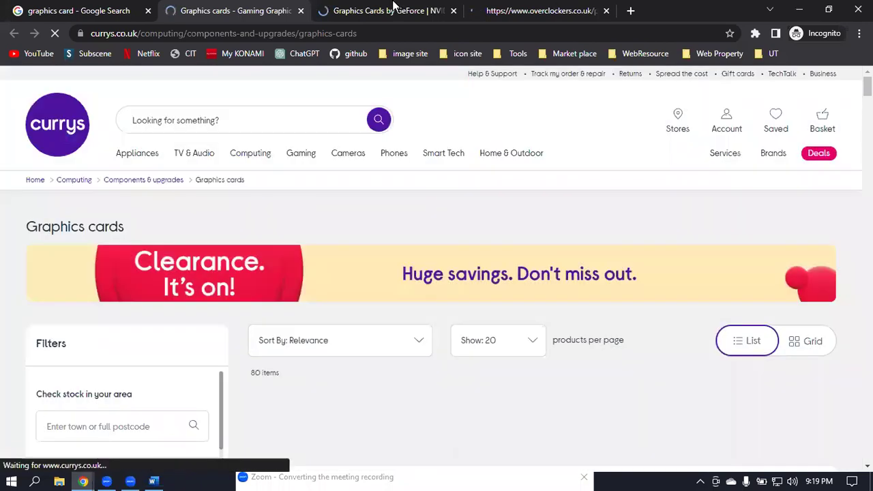
left_click(394, 9)
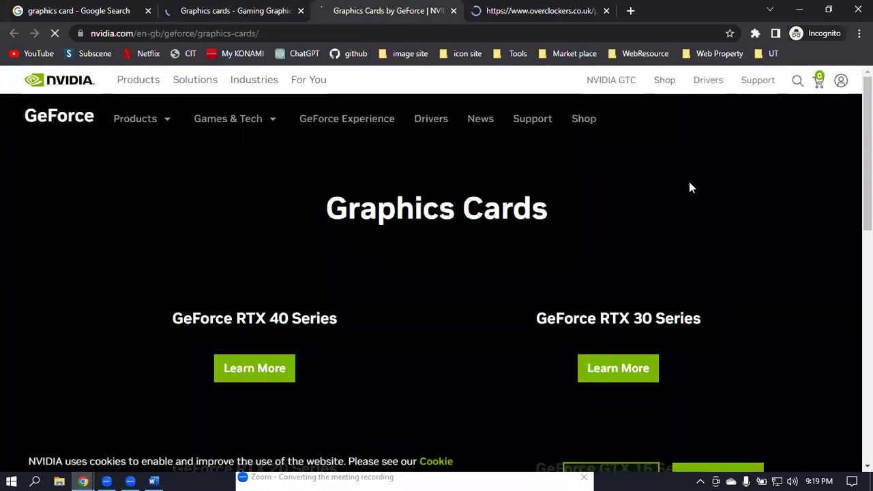
scroll(692, 210, "down", 1)
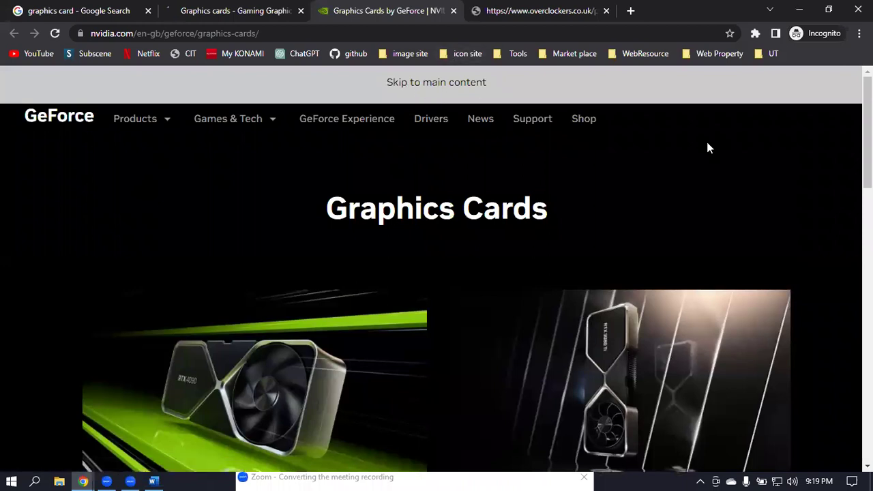
scroll(732, 145, "down", 3)
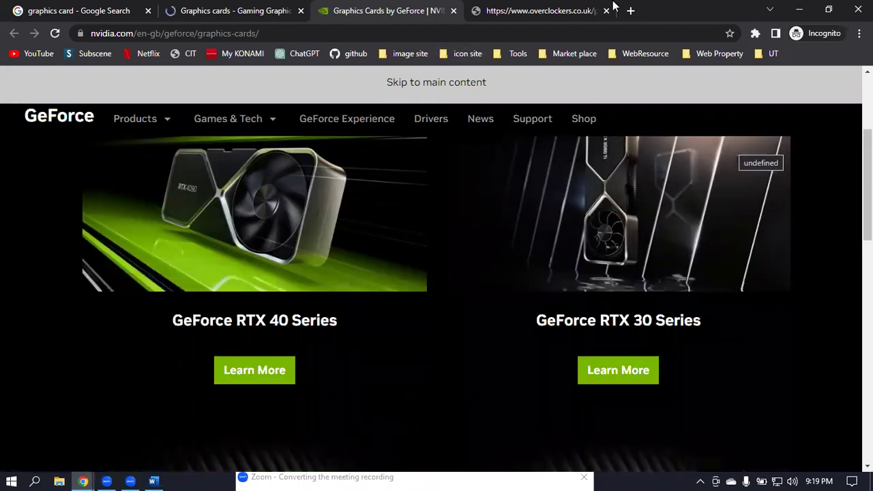
scroll(733, 146, "up", 3)
key("ctrl+Tab")
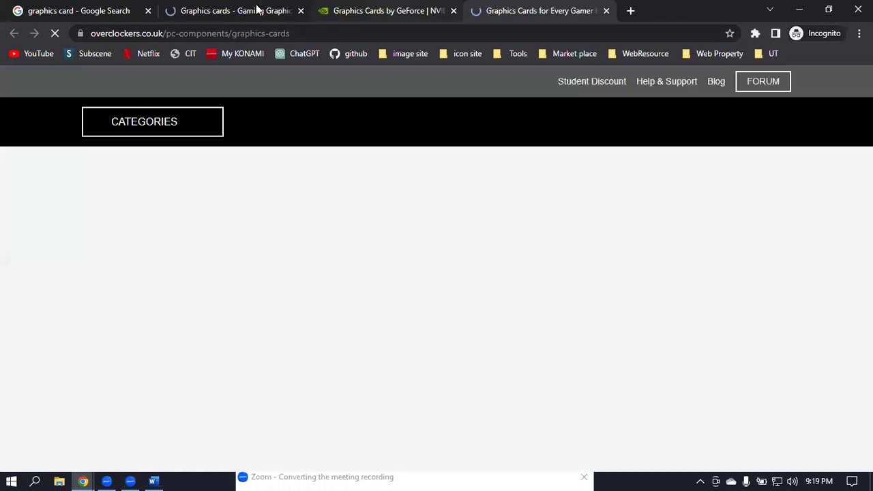
left_click(256, 10)
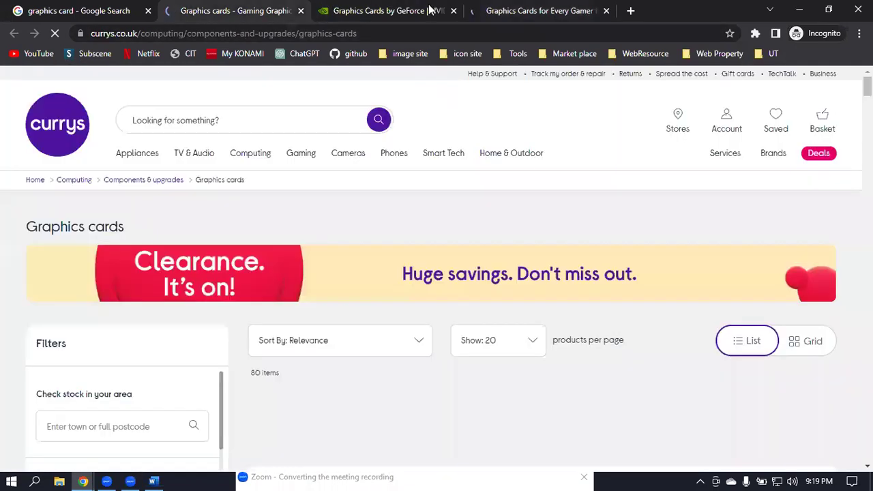
left_click(430, 10)
left_click(481, 154)
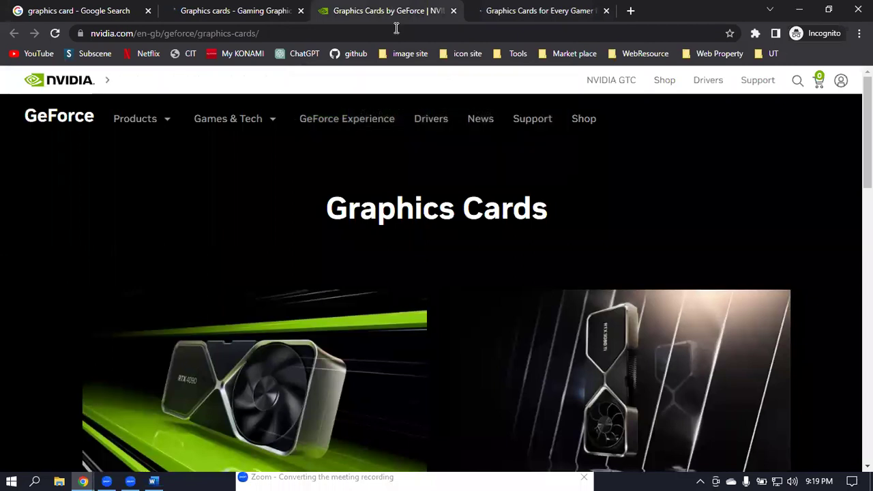
left_click(232, 11)
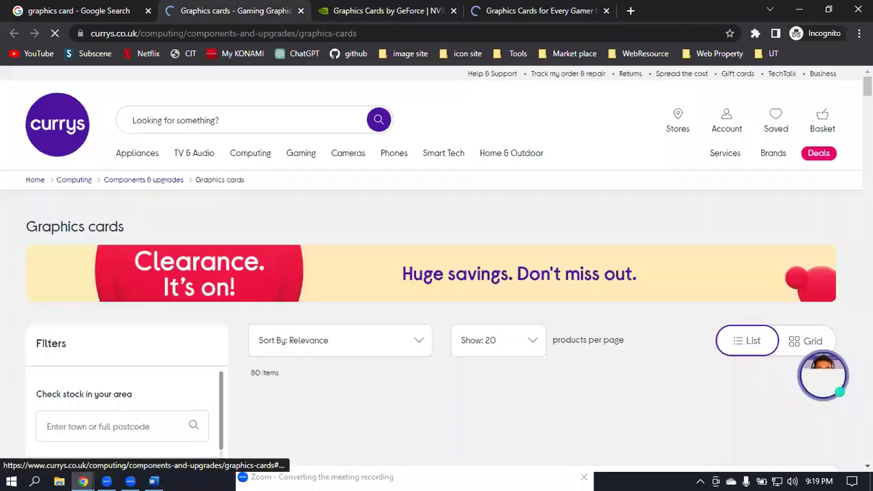
- Examine the first products and the filters in the Currys graphics card listing, and return to the start of the page
left_click(829, 314)
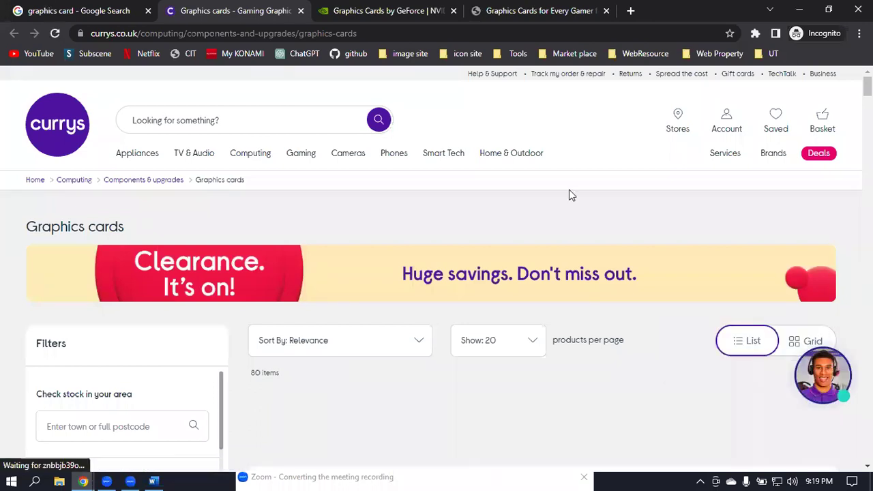
scroll(573, 197, "down", 1)
scroll(572, 193, "down", 5)
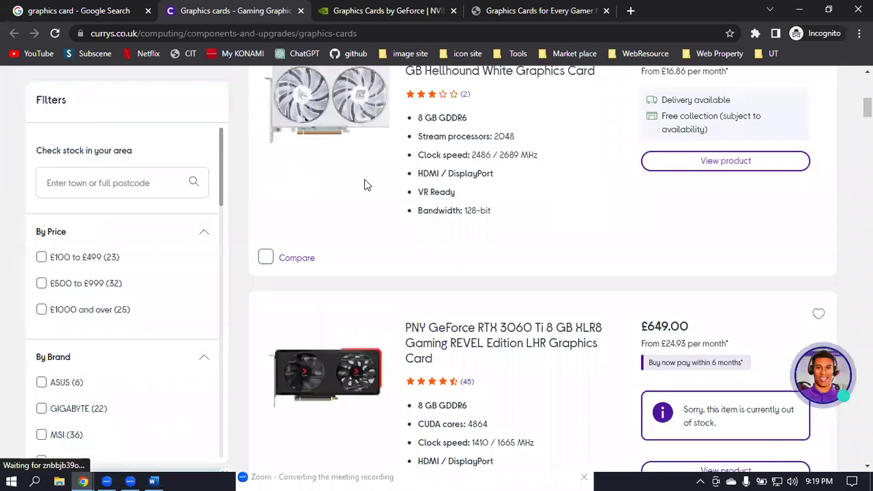
scroll(461, 197, "down", 5)
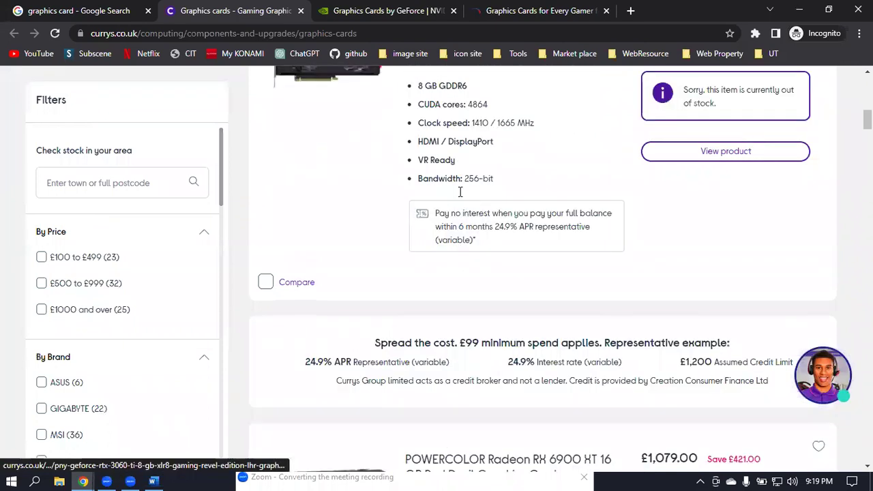
scroll(461, 191, "down", 6)
scroll(511, 200, "down", 2)
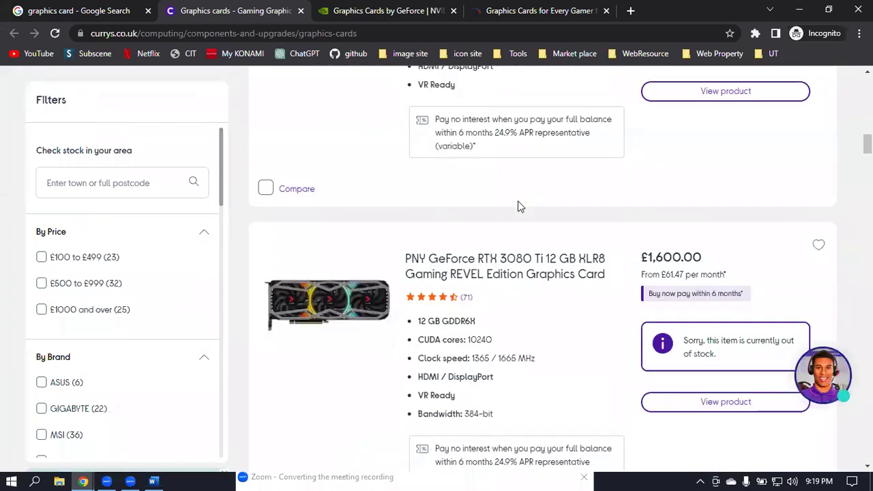
scroll(518, 203, "down", 5)
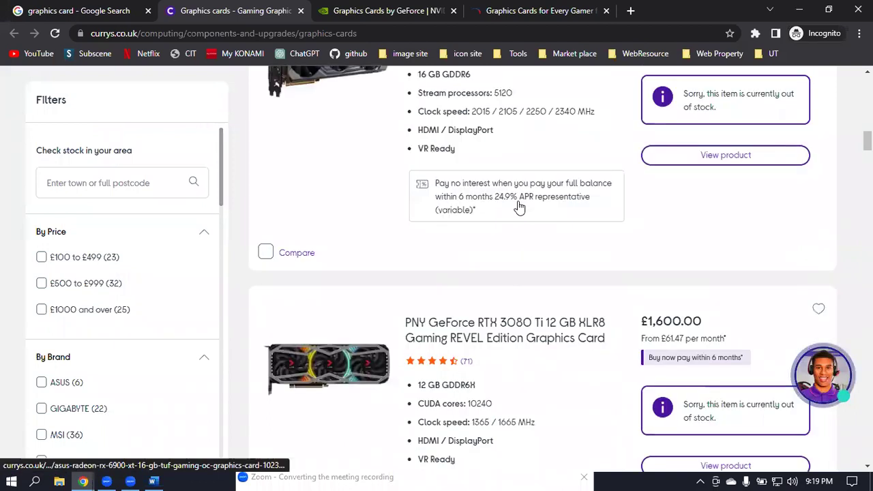
scroll(519, 208, "up", 10)
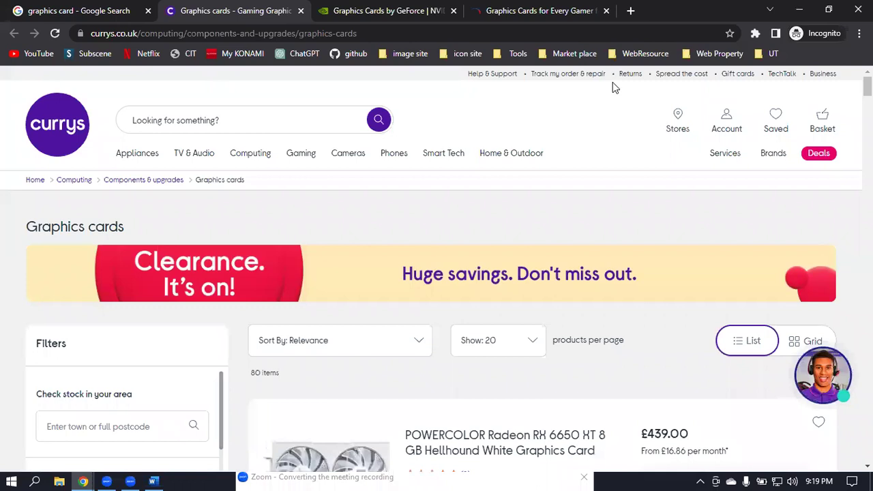
- Look through the entire Currys graphics card listing, checking product names, specifications and prices, down to the help and services links in the footer
scroll(805, 247, "down", 2)
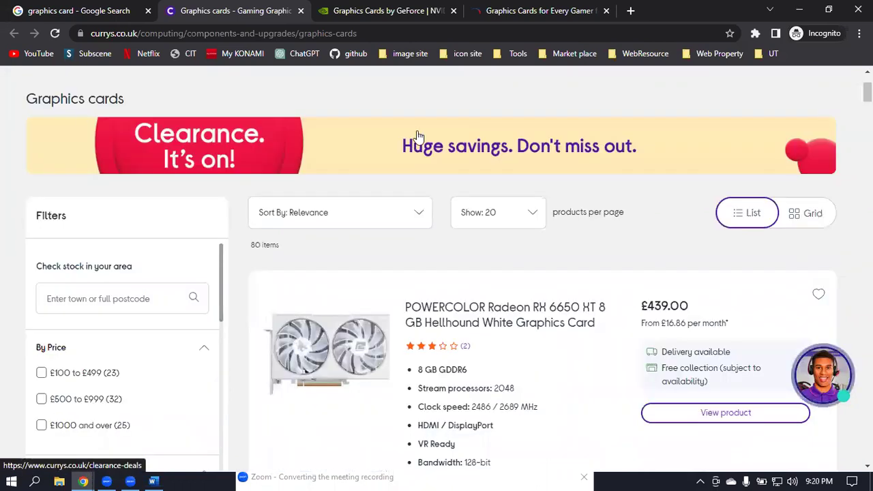
scroll(813, 248, "down", 4)
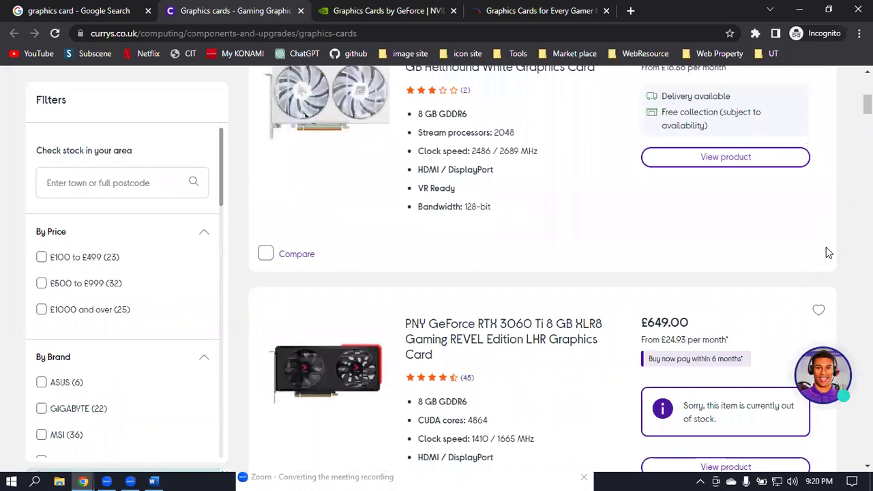
scroll(594, 208, "down", 2)
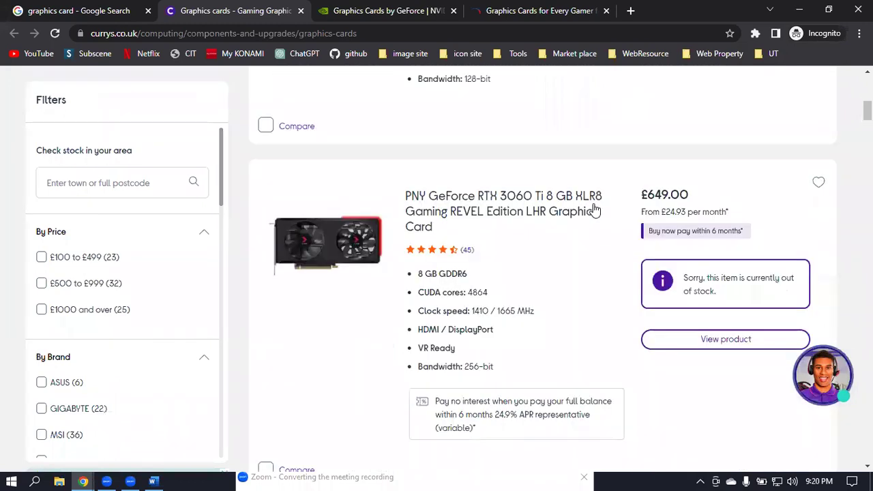
scroll(594, 209, "down", 2)
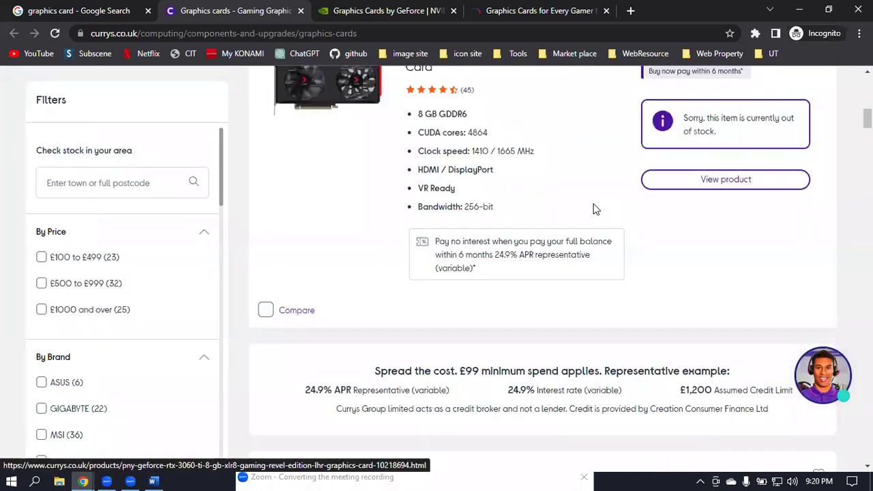
scroll(593, 209, "down", 3)
scroll(593, 209, "down", 3)
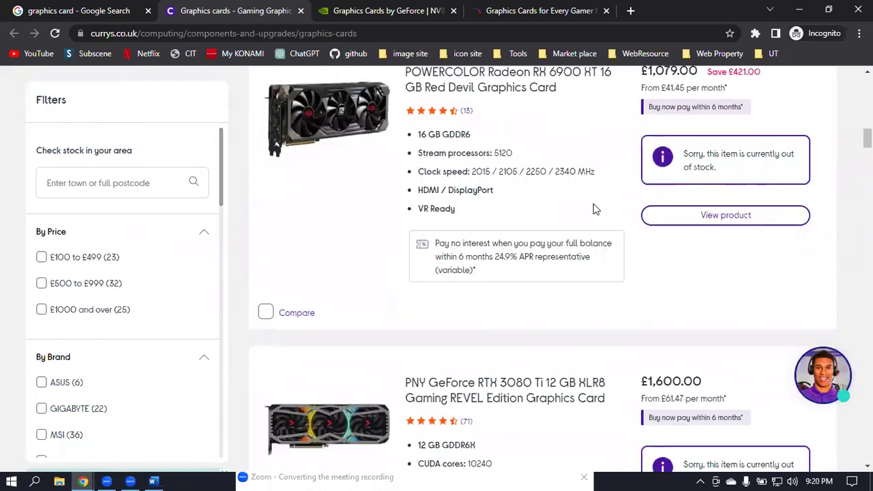
scroll(594, 208, "down", 2)
scroll(594, 209, "down", 6)
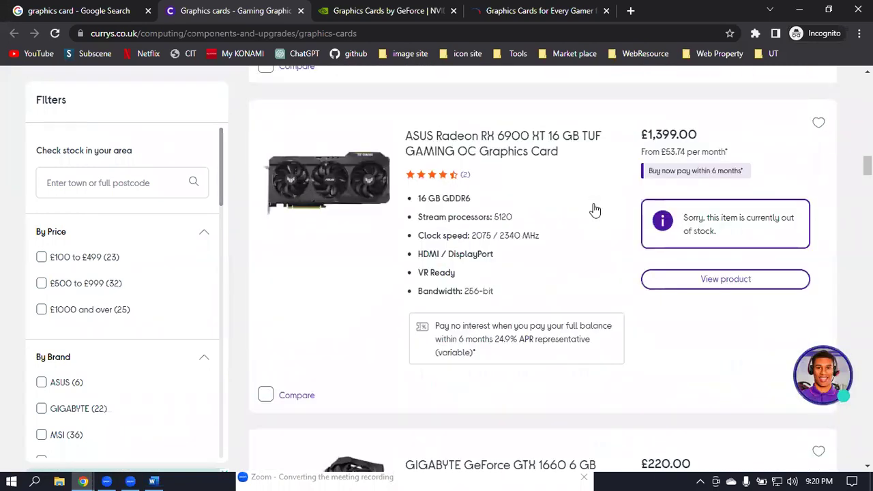
scroll(594, 208, "down", 4)
scroll(594, 208, "down", 5)
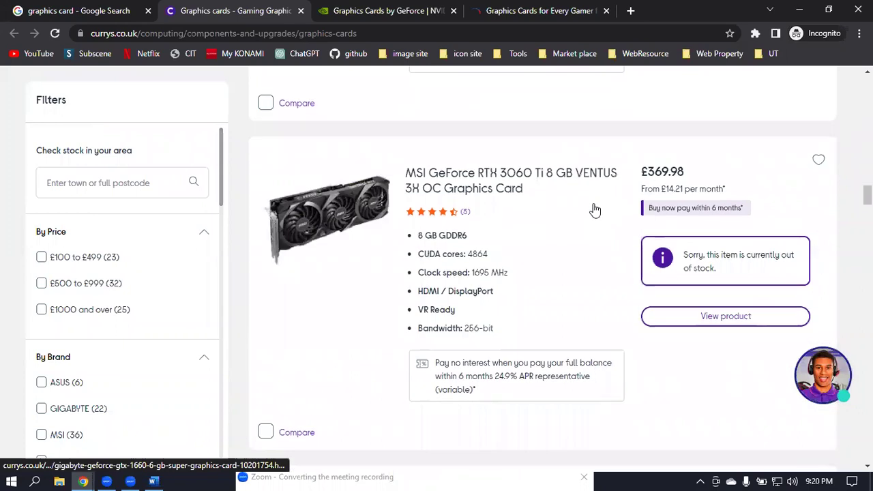
scroll(593, 209, "down", 7)
scroll(593, 209, "down", 5)
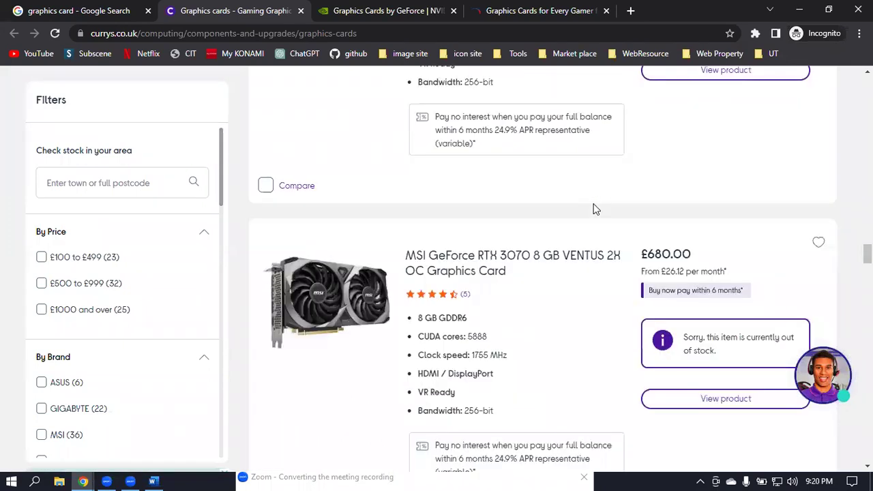
scroll(594, 209, "down", 2)
scroll(594, 209, "down", 3)
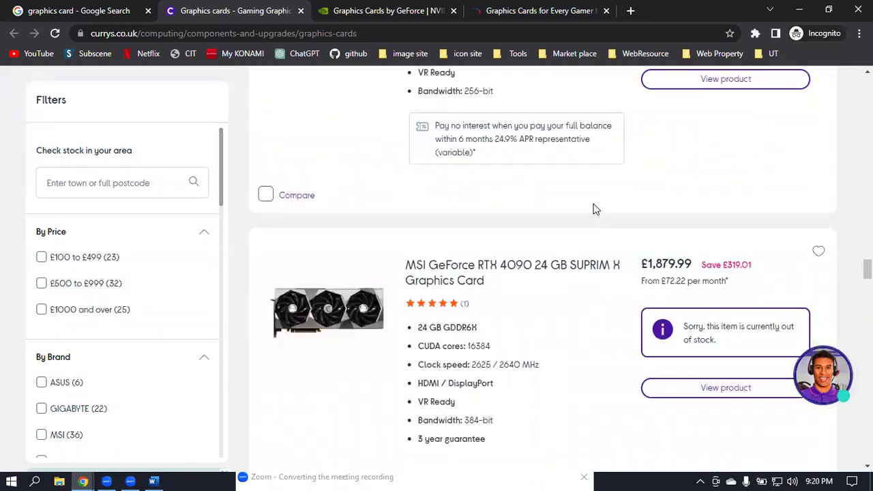
scroll(593, 209, "down", 1)
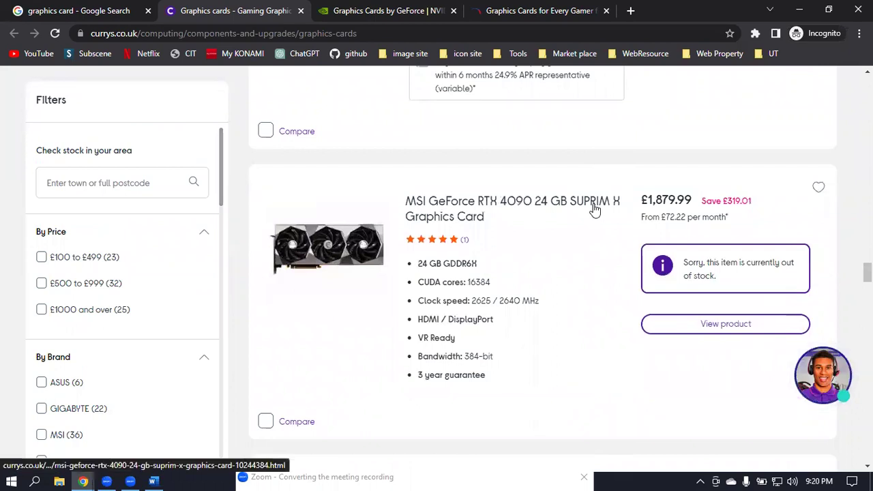
scroll(595, 210, "down", 6)
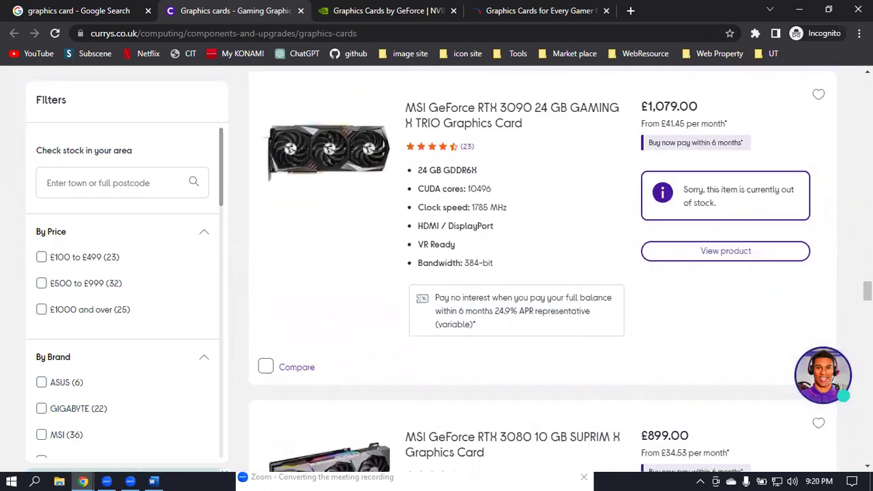
scroll(542, 273, "down", 4)
scroll(542, 273, "down", 6)
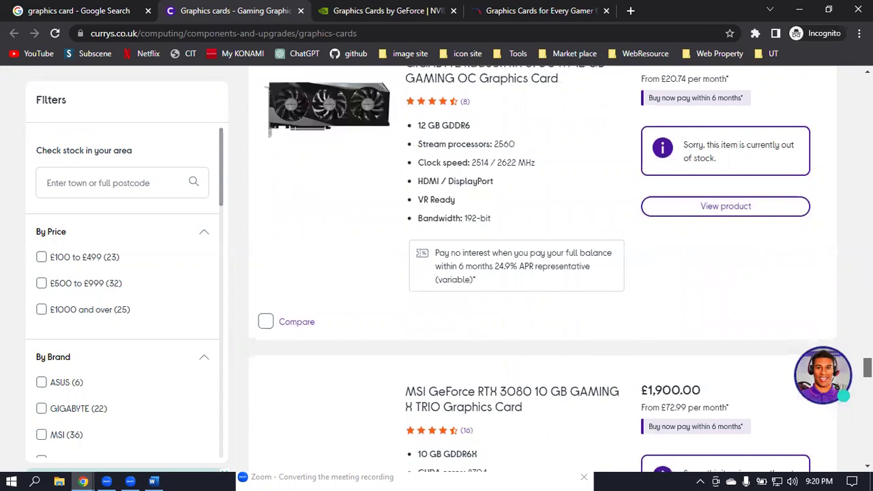
key("End")
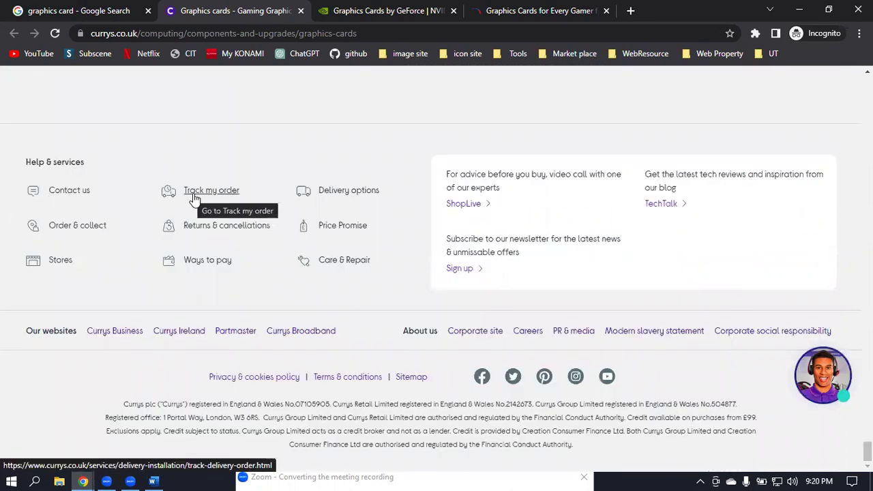
- Open the Currys delivery options page in a new tab, review its delivery and collection information, and close that tab
right_click(349, 197)
left_click(388, 203)
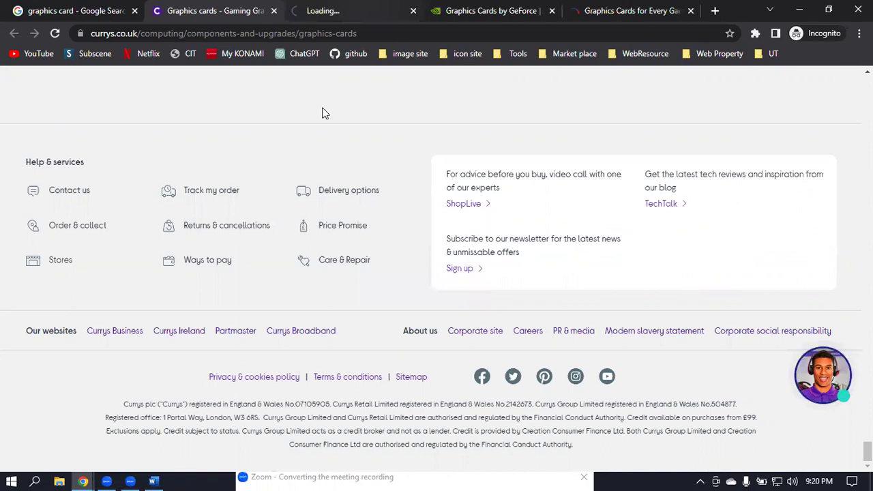
key("ctrl+Tab")
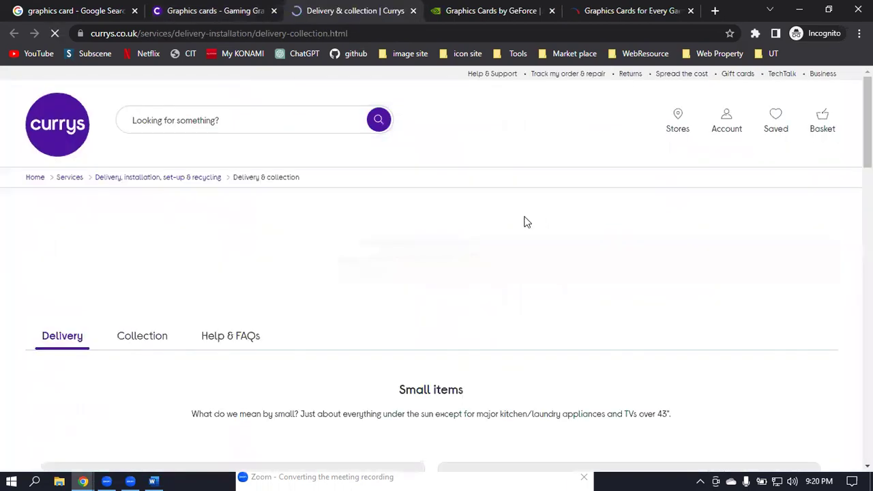
scroll(534, 228, "down", 3)
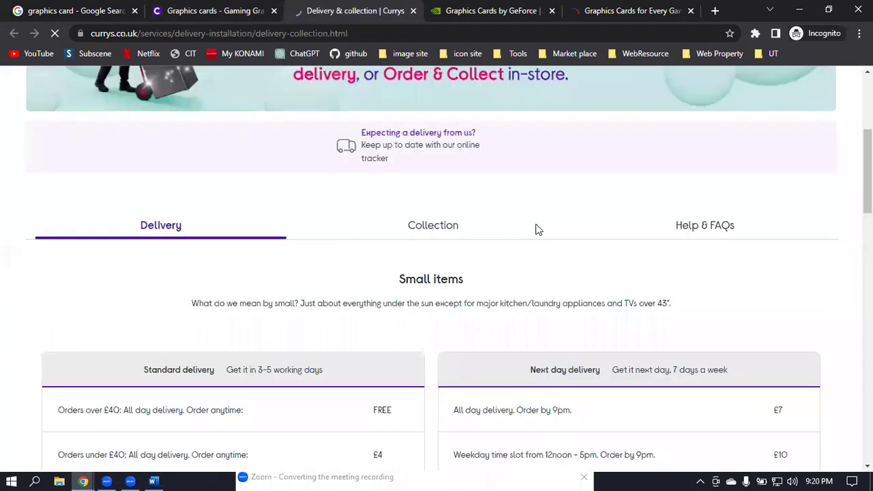
scroll(536, 229, "down", 5)
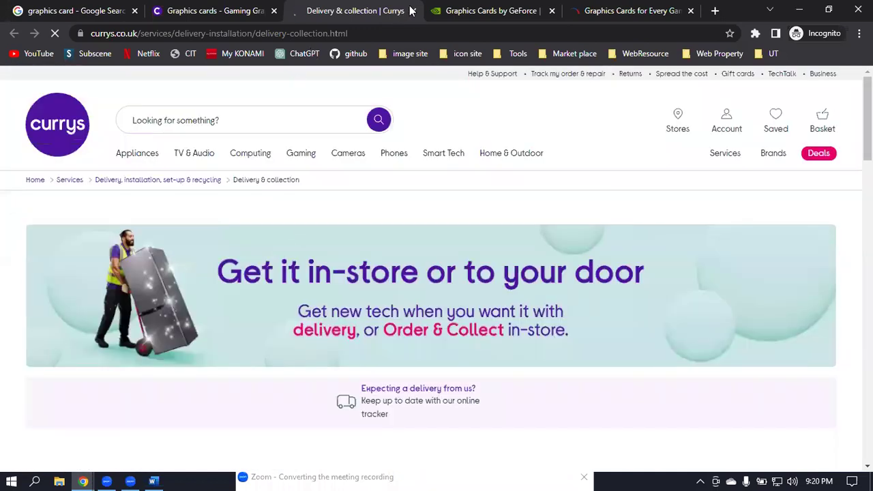
left_click(412, 11)
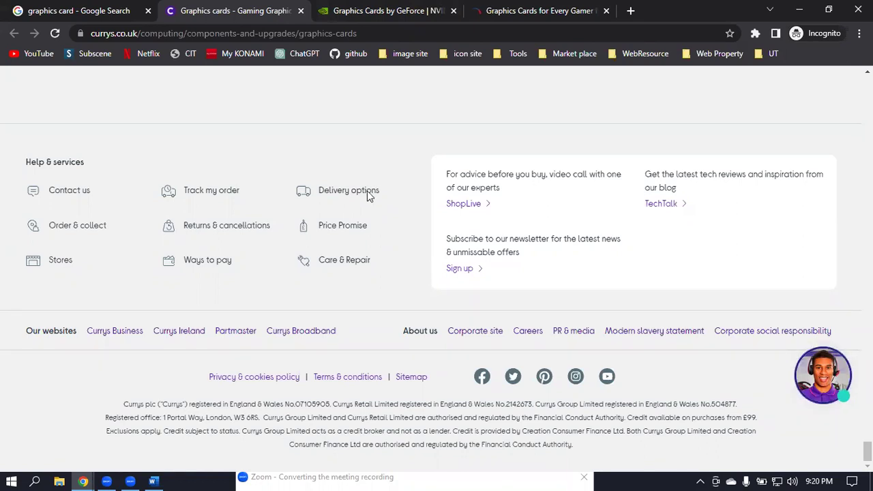
- View the Currys store finder page through to its footer and go back to the graphics cards listing
left_click(55, 259)
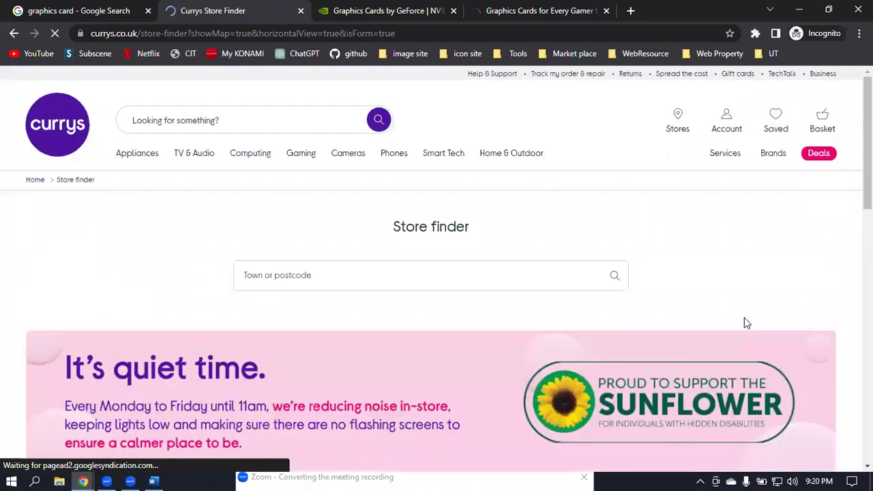
scroll(744, 318, "down", 5)
scroll(764, 311, "down", 5)
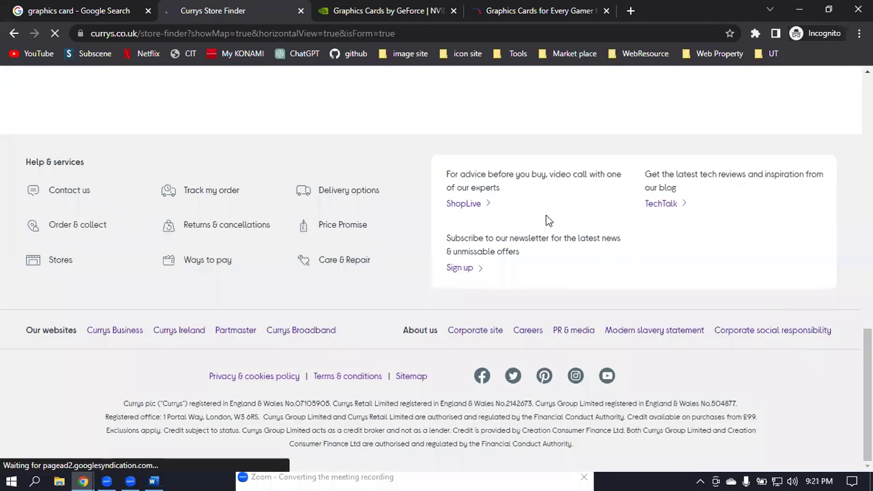
scroll(424, 217, "up", 15)
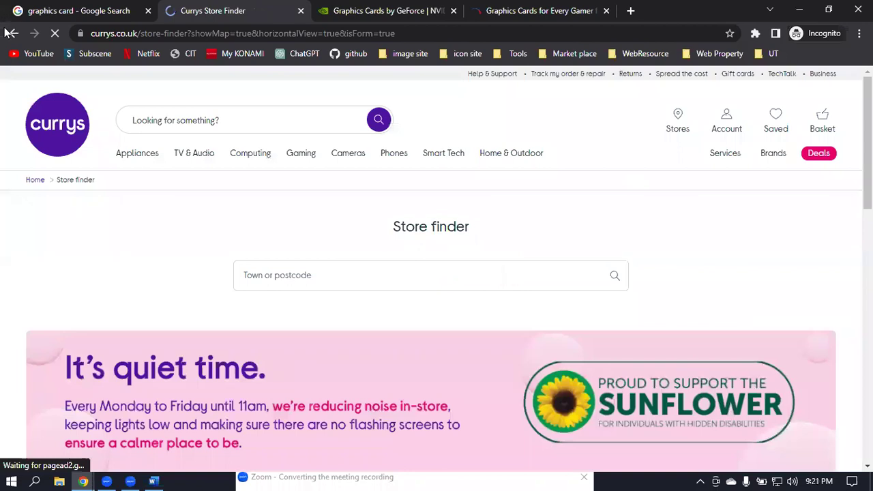
key("alt+Left")
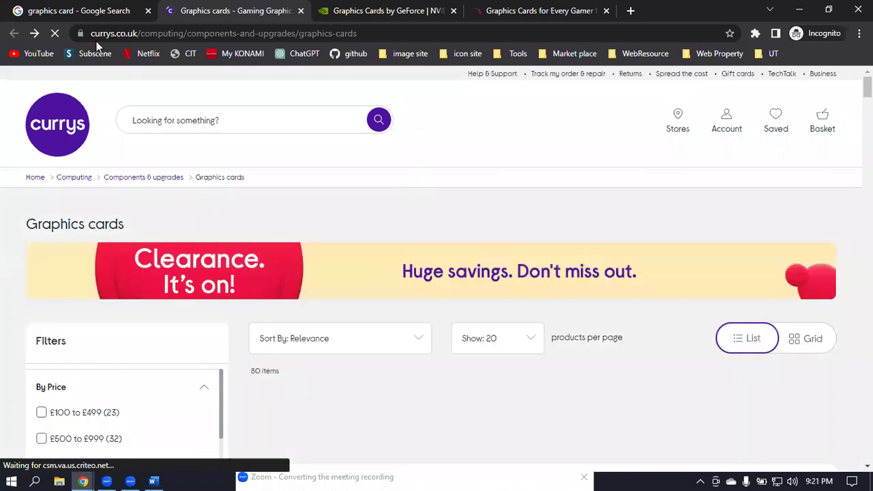
- Return to the Google results for "graphics card" and compare the Currys, NVIDIA and Overclockers UK entries
key("ctrl+shift+Tab")
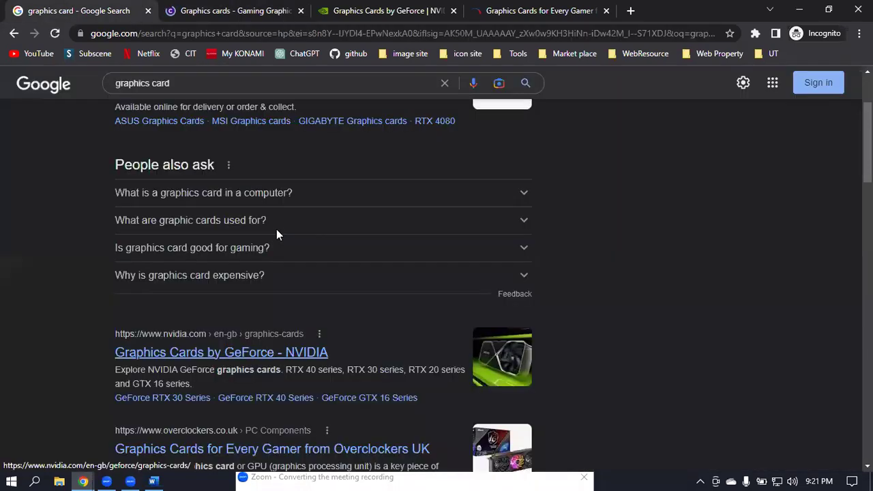
scroll(276, 229, "up", 3)
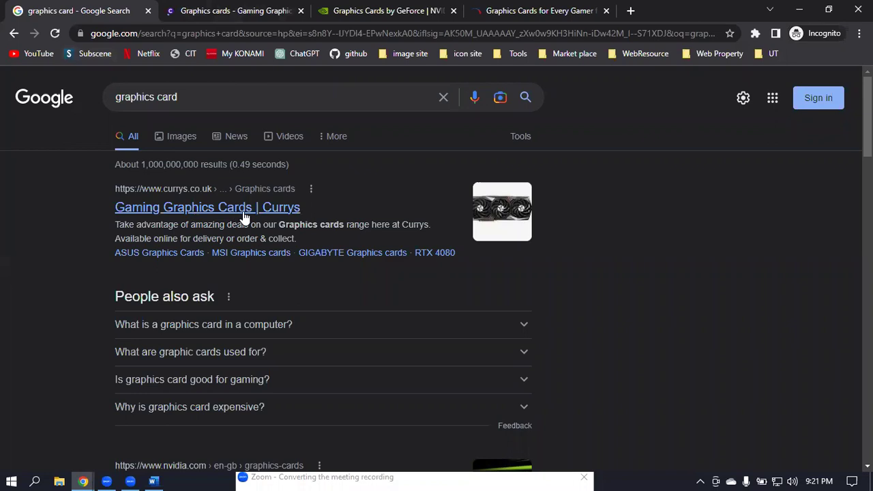
scroll(414, 216, "down", 1)
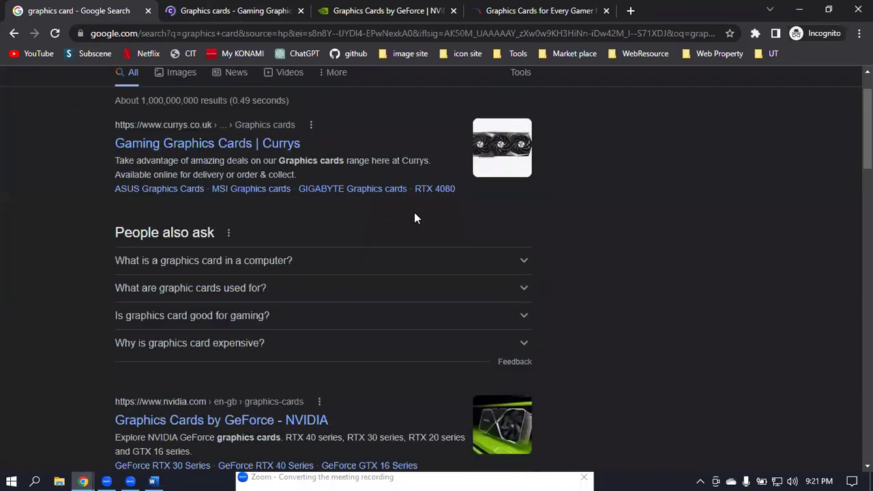
scroll(662, 166, "up", 1)
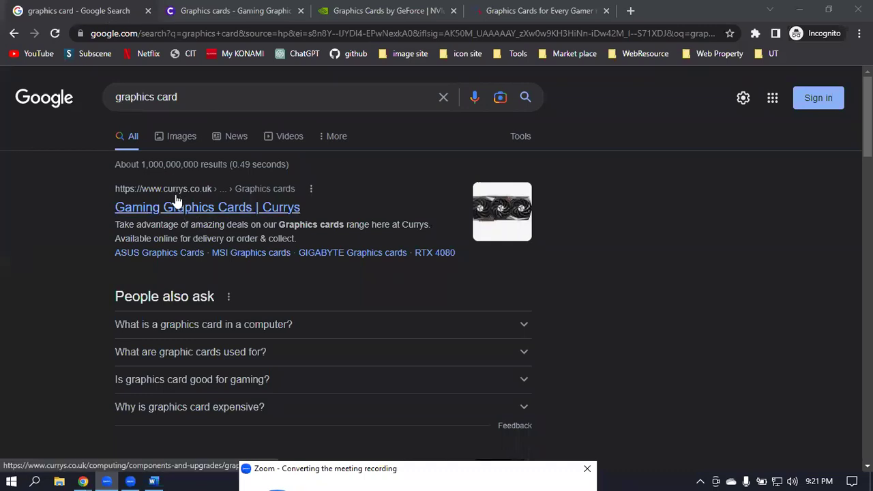
scroll(198, 282, "down", 3)
scroll(204, 295, "down", 1)
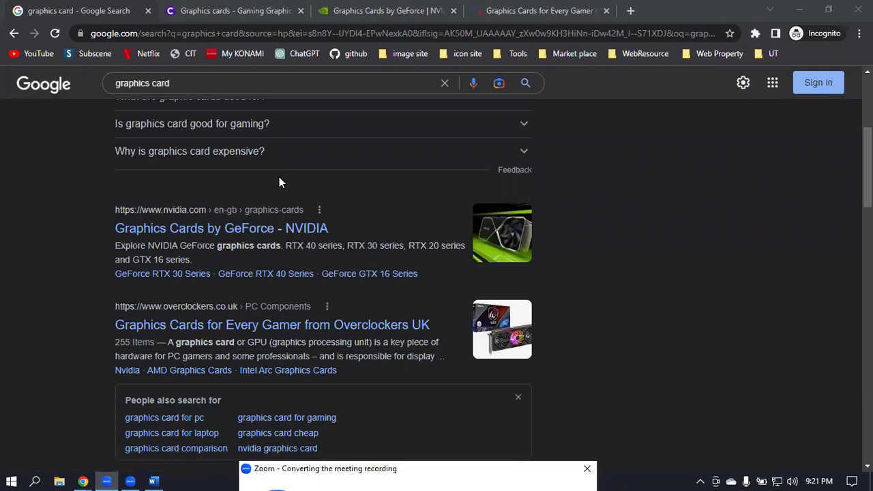
scroll(279, 178, "up", 3)
scroll(279, 176, "up", 2)
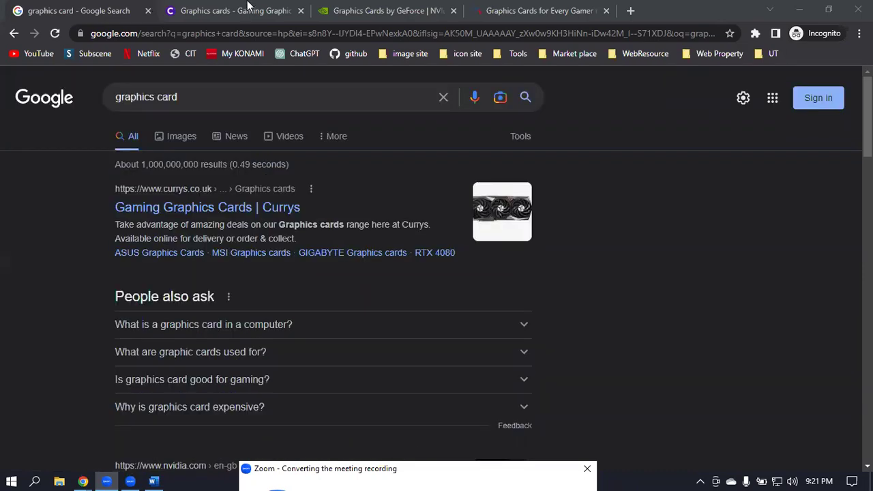
- Return to the Currys graphics cards listing and look back through the products up to the first one
left_click(249, 8)
scroll(572, 243, "up", 5)
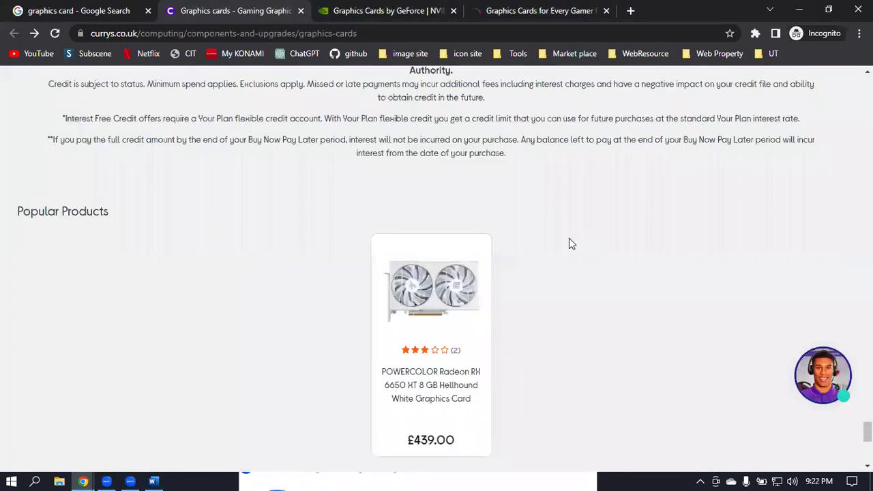
scroll(571, 243, "up", 10)
scroll(572, 243, "up", 5)
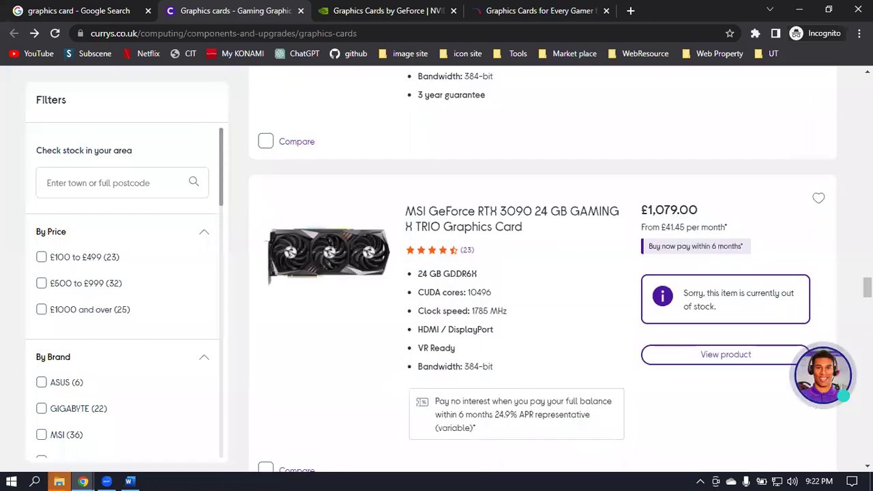
scroll(572, 243, "up", 6)
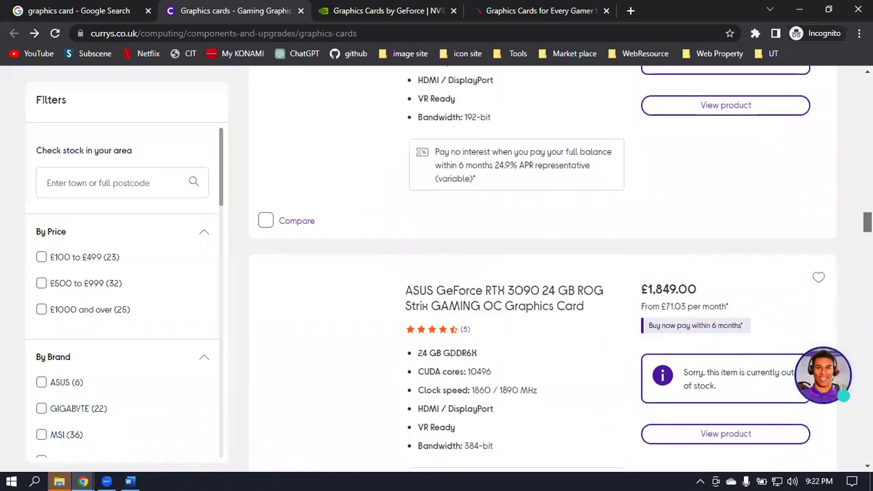
scroll(572, 244, "up", 5)
scroll(572, 243, "up", 5)
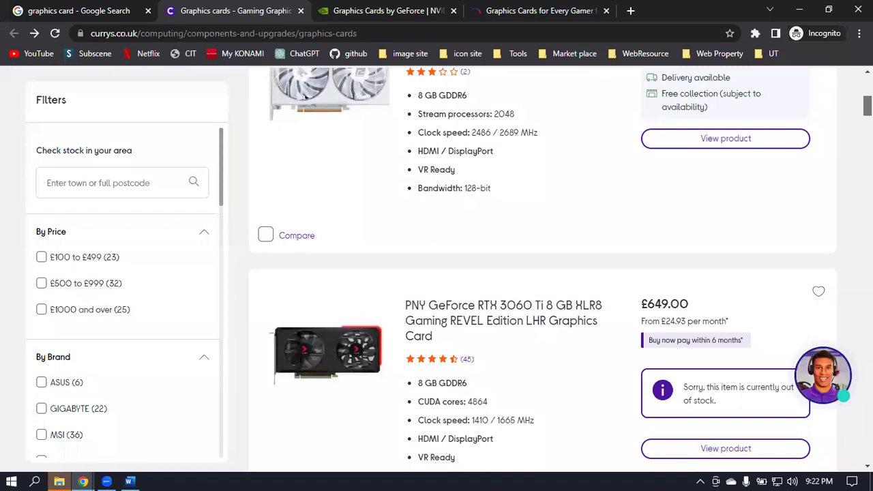
scroll(610, 286, "up", 3)
scroll(610, 305, "up", 3)
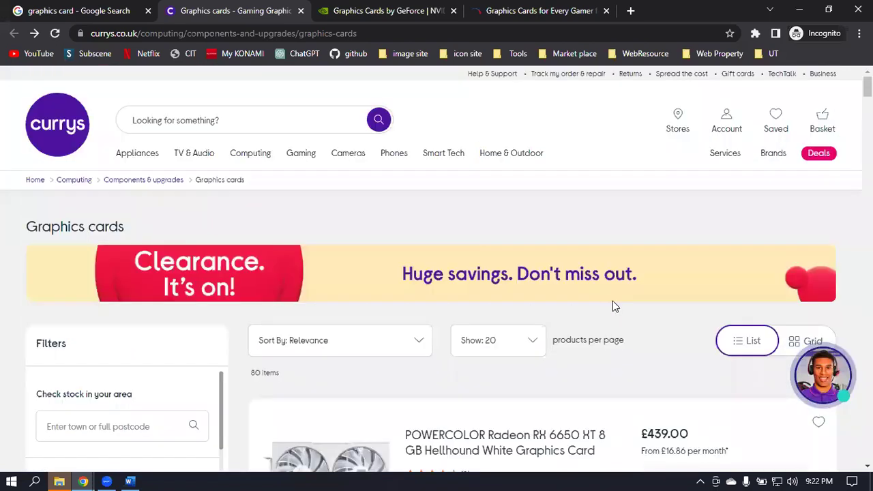
scroll(612, 306, "down", 3)
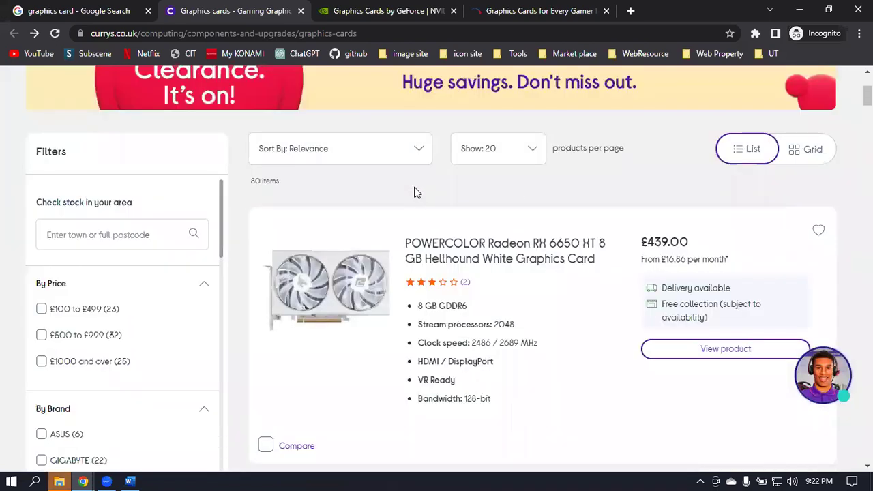
- View the HTML source of the Currys graphics cards page and examine its title, description and keywords meta tags
right_click(545, 192)
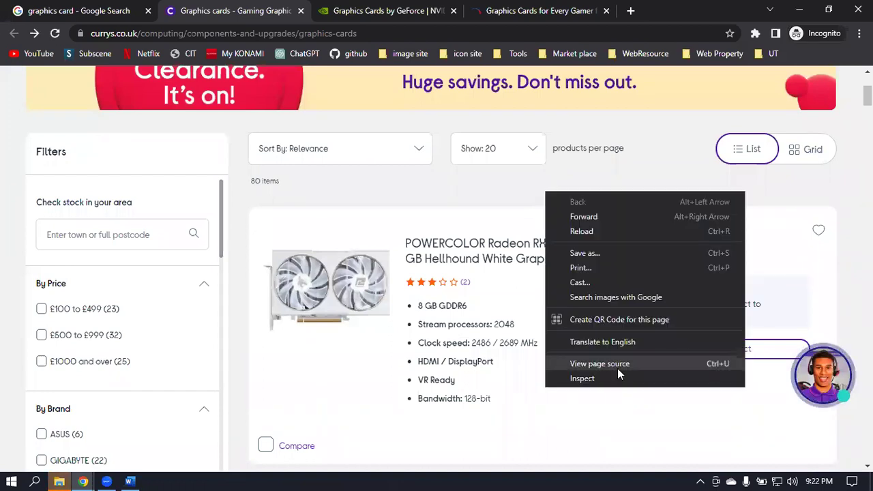
left_click(617, 365)
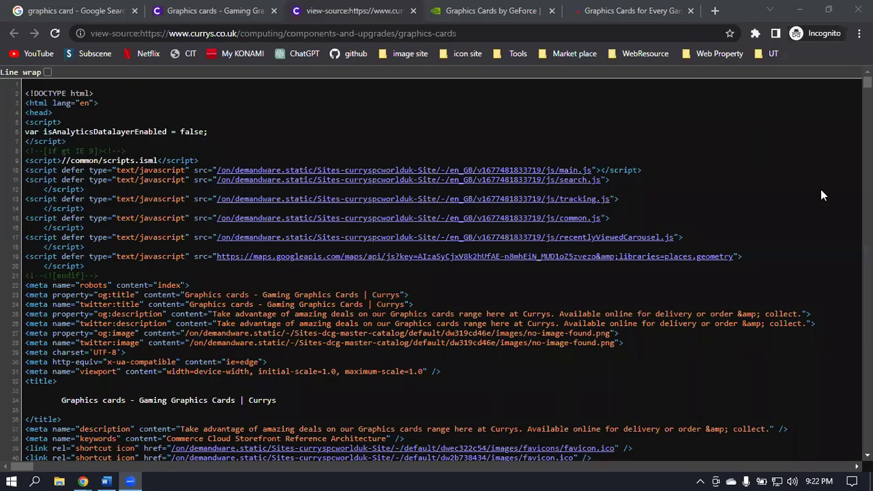
left_click(337, 10)
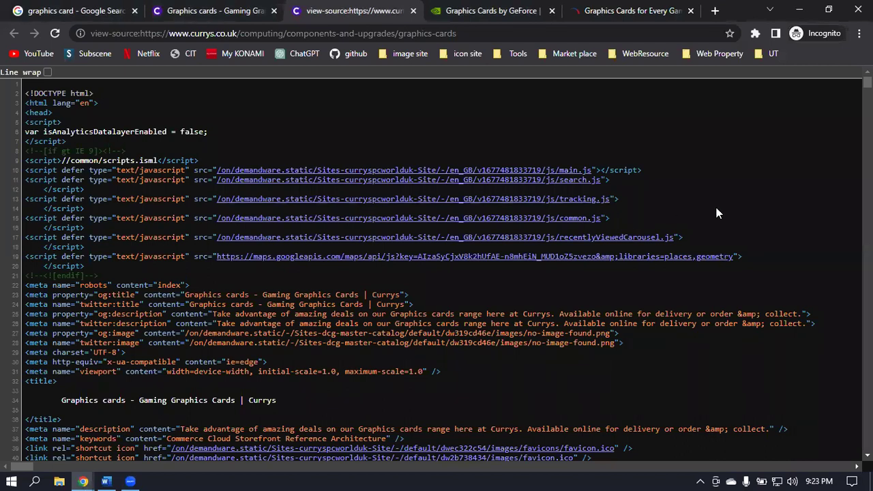
scroll(700, 204, "down", 2)
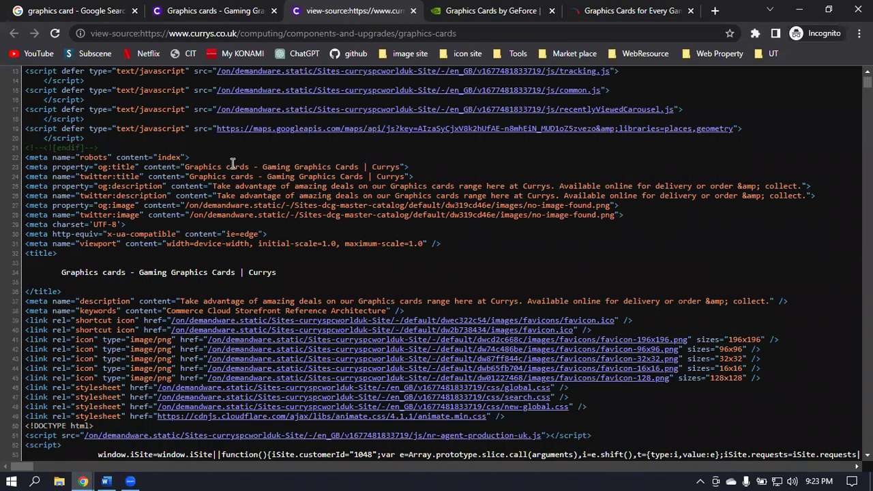
- Minimize the browser windows and open index.html from the gym folder inside ES RWD 2007 on the D: drive in Chrome
left_click(799, 10)
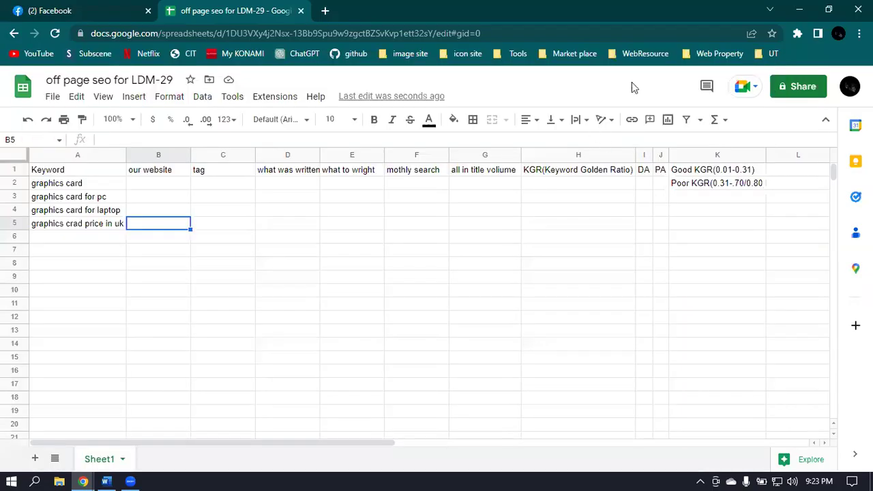
left_click(800, 10)
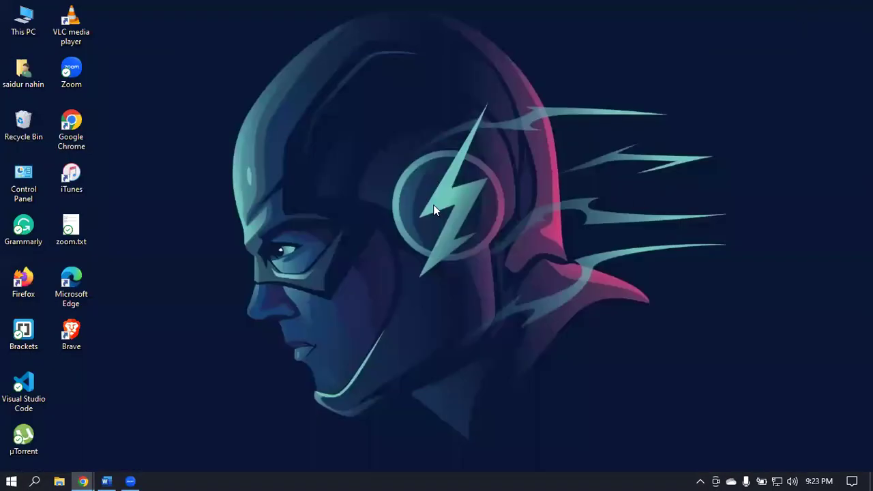
double_click(17, 32)
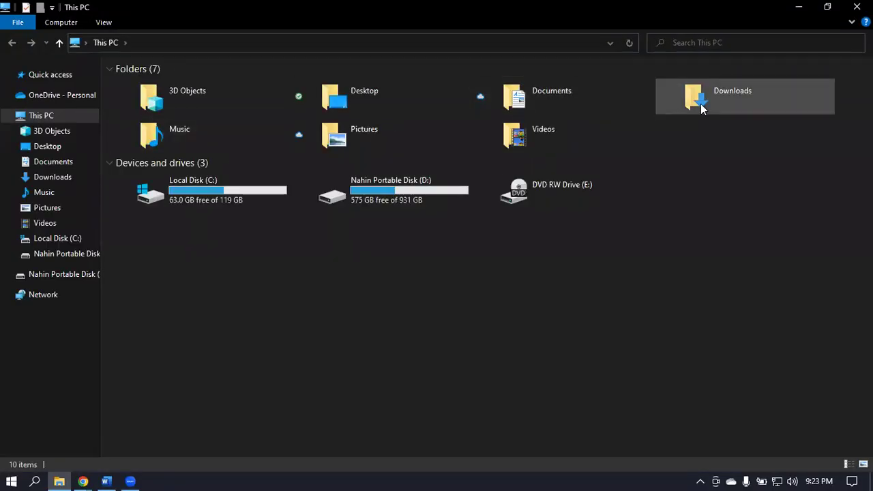
double_click(399, 199)
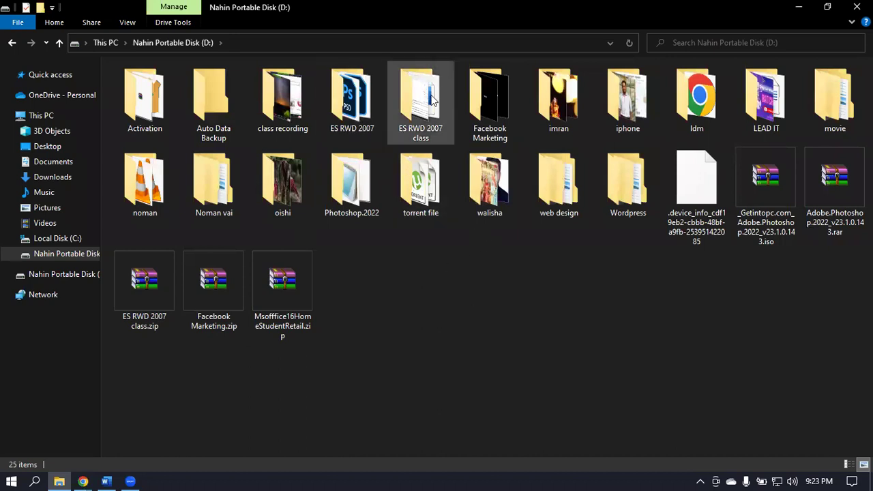
double_click(344, 128)
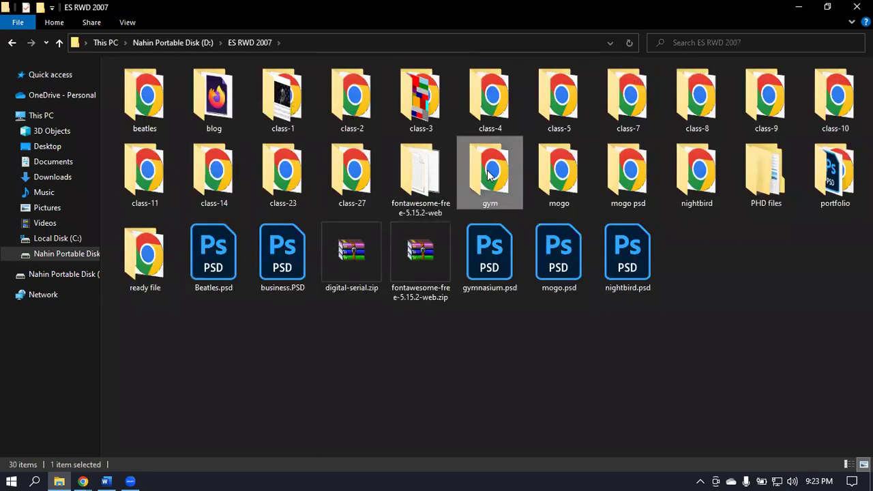
double_click(489, 171)
double_click(489, 99)
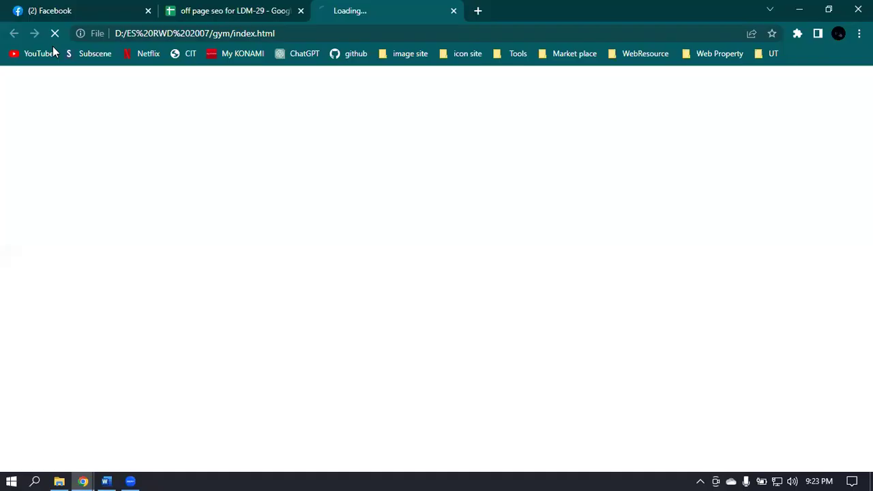
- Open the gym folder's index.html in Brackets and go to the head section at the start of the code
left_click(798, 9)
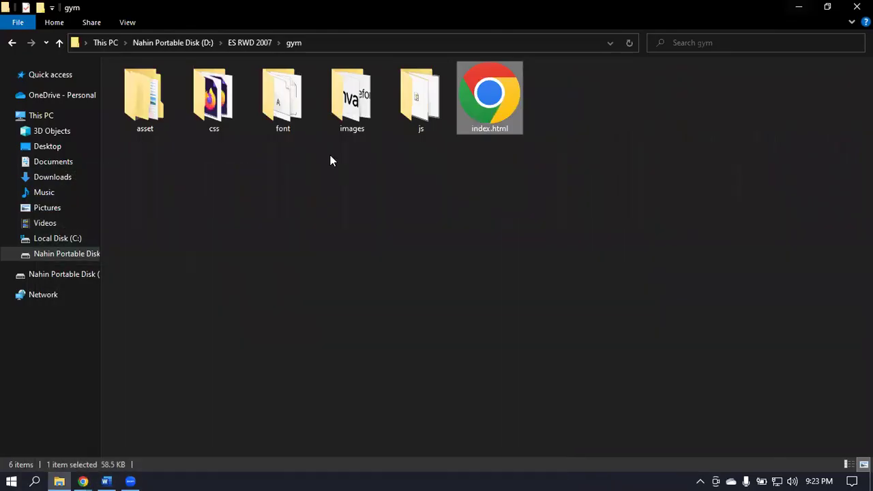
right_click(487, 109)
left_click(394, 148)
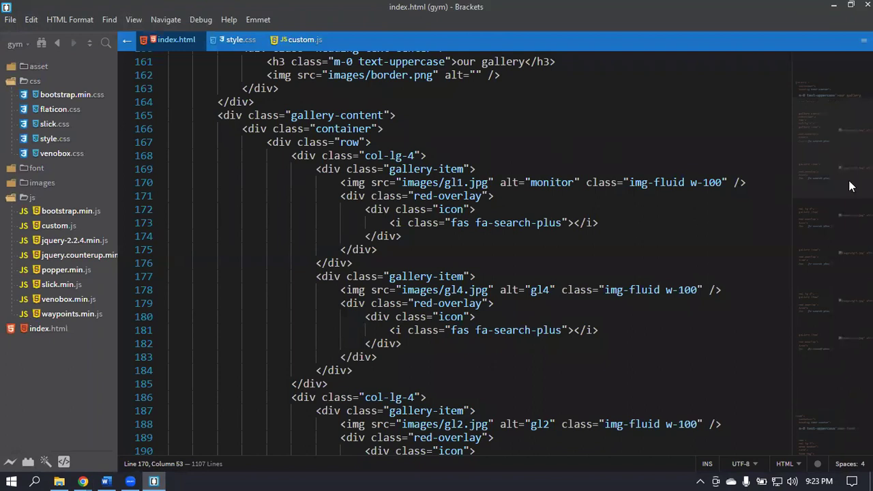
scroll(828, 150, "up", 3)
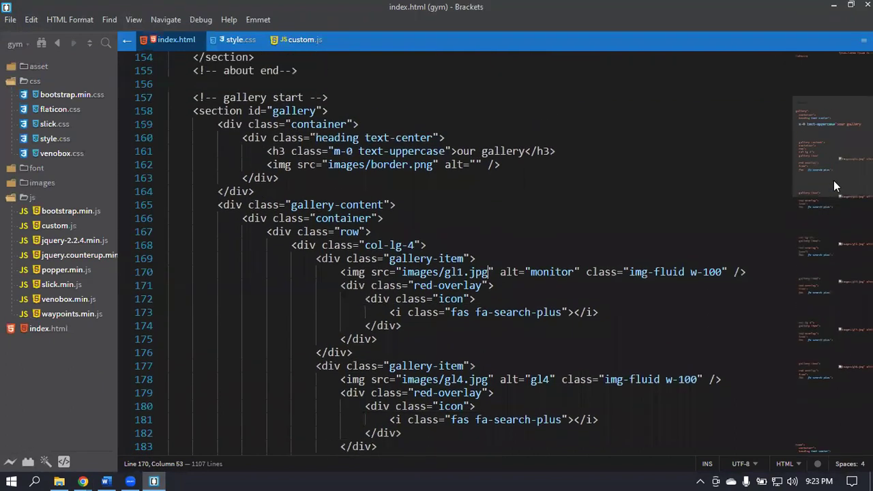
left_click_drag(832, 117, 841, 92)
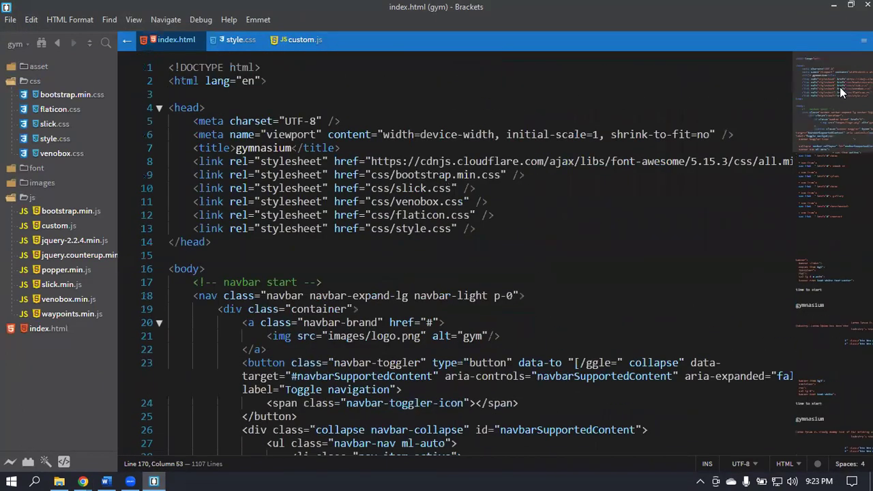
- Return to the gym folder to point out all its files, then minimize the folder and editor windows
key("alt+Tab")
left_click_drag(654, 77, 127, 132)
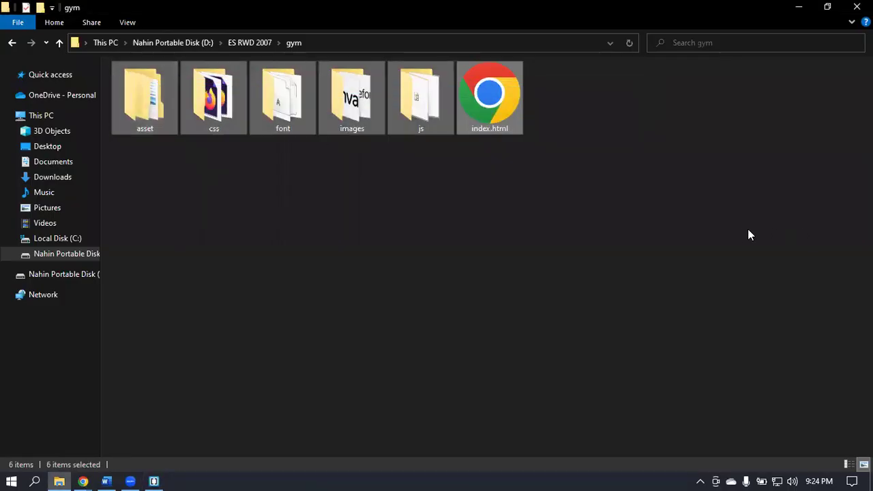
left_click(674, 232)
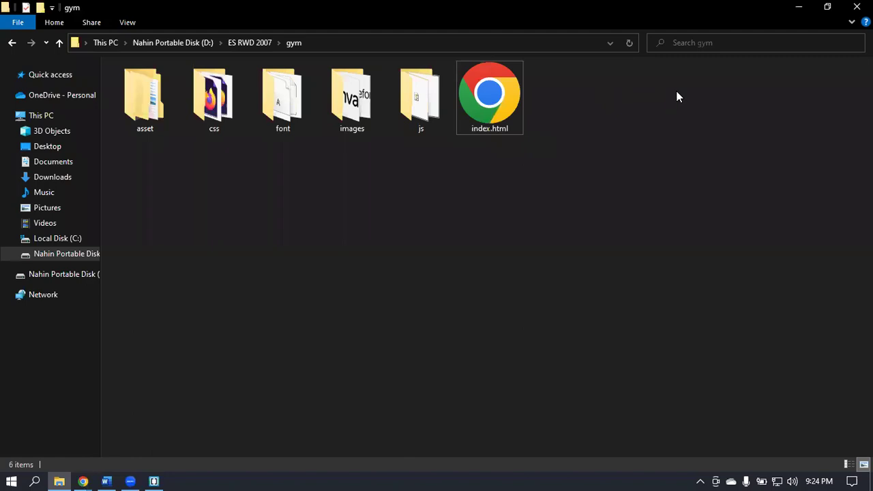
left_click(796, 7)
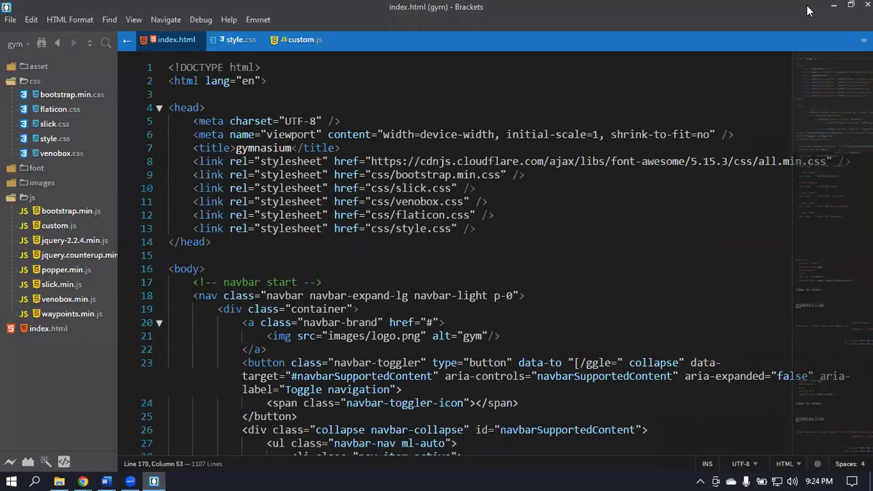
left_click(833, 6)
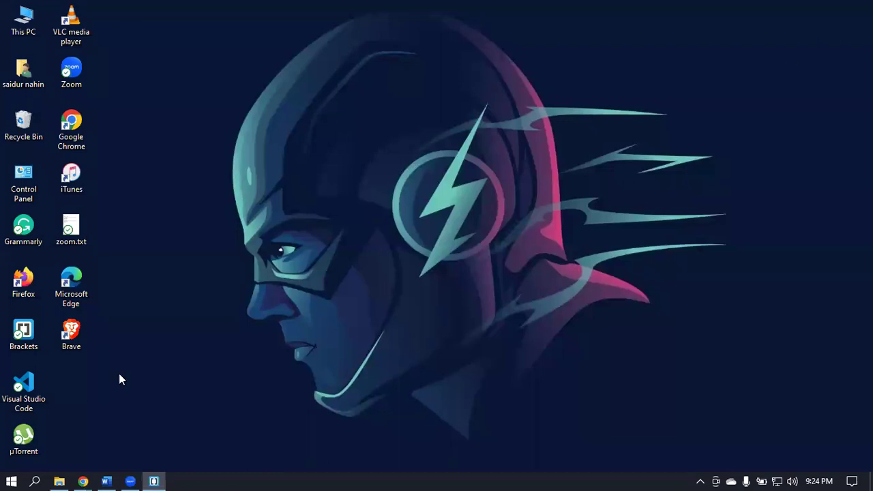
- Bring up the gymnasium page in Chrome, view its page source and examine the code through to the gallery images
mouse_move(80, 477)
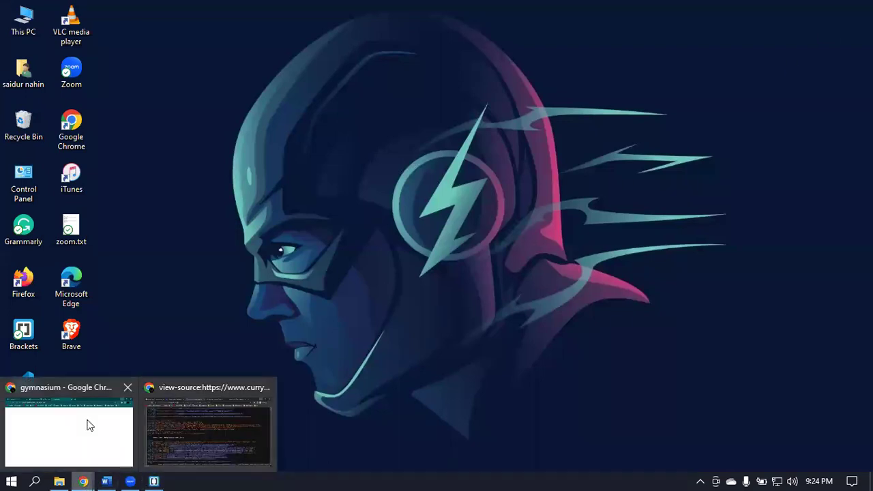
left_click(86, 423)
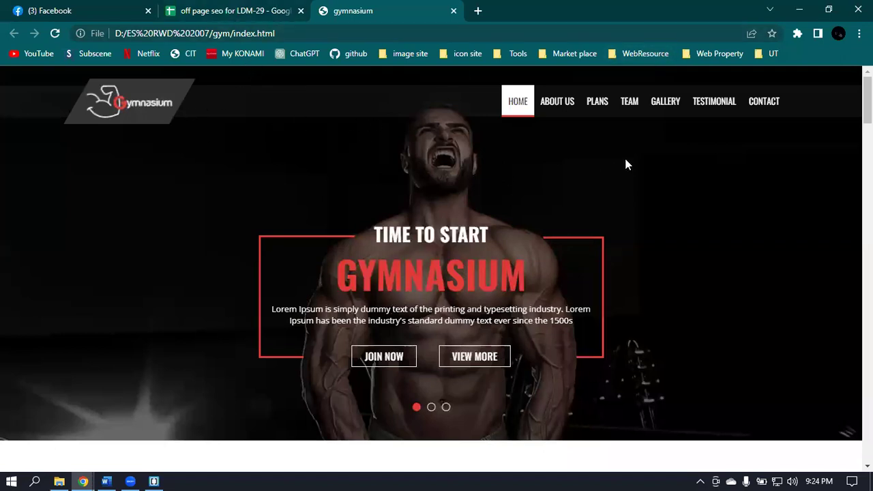
right_click(380, 163)
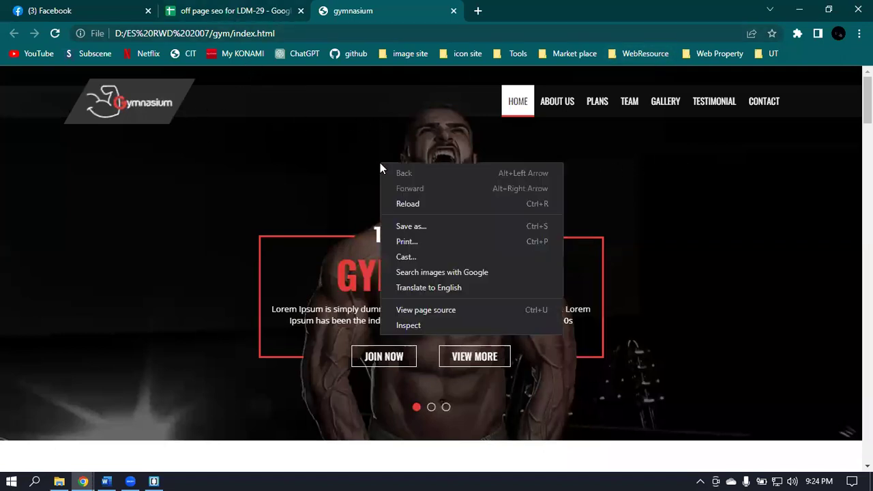
left_click(461, 311)
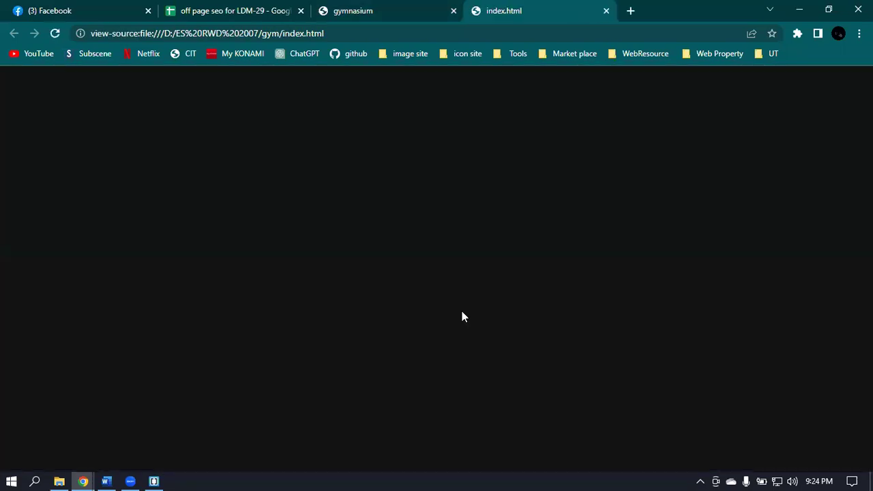
scroll(462, 302, "down", 15)
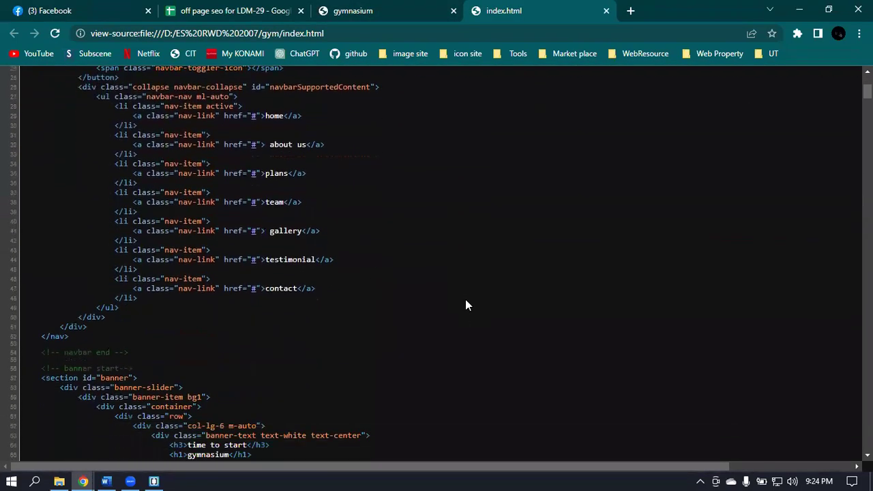
scroll(466, 301, "down", 9)
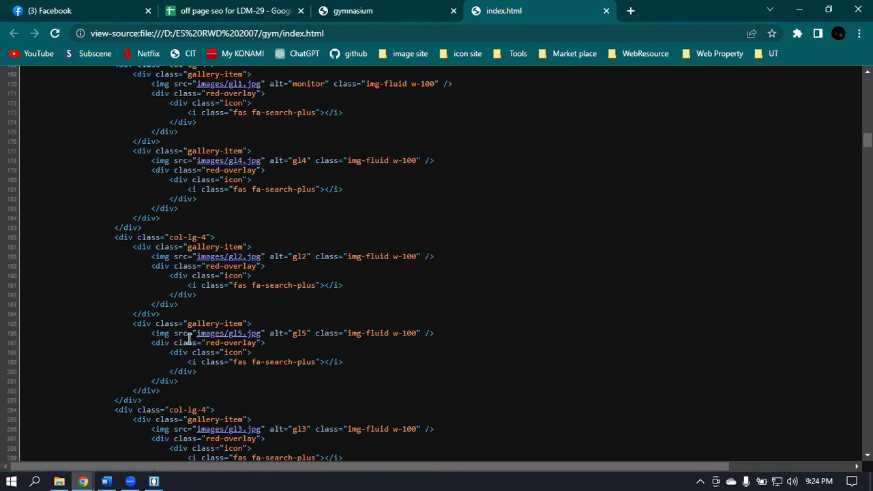
- Switch to Brackets and examine the opening html tag and the head tag pair in index.html
left_click(153, 481)
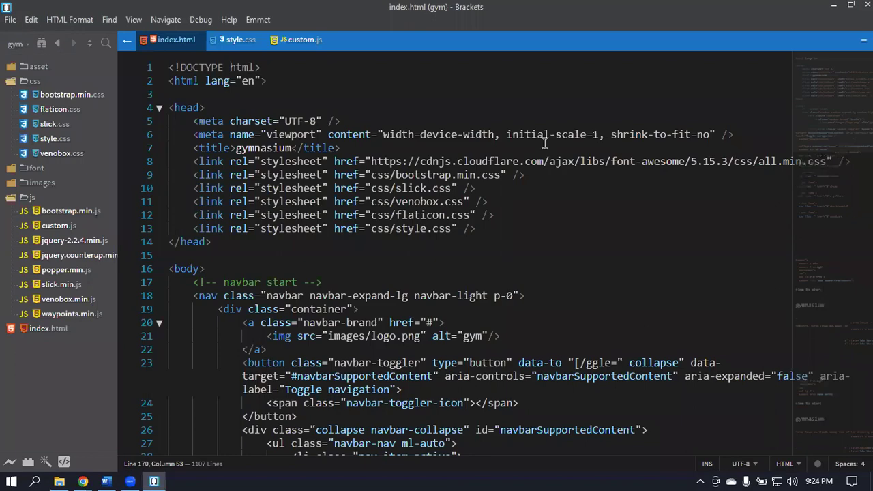
left_click(179, 81)
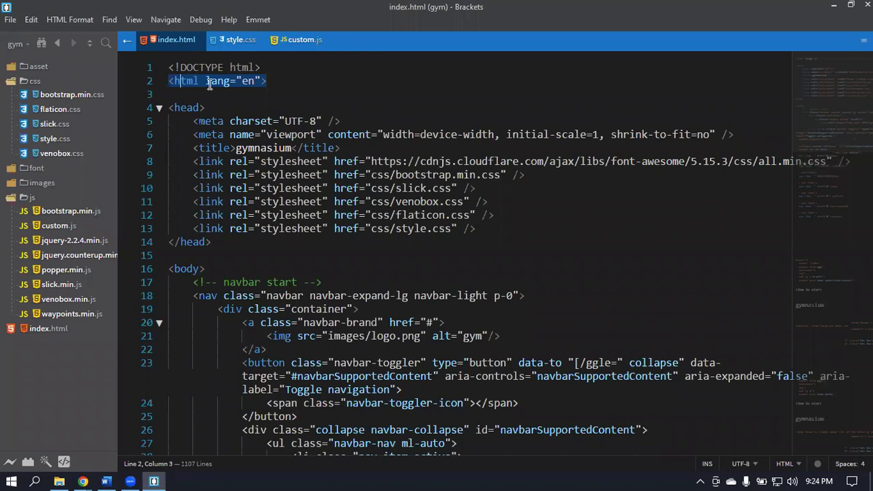
left_click(188, 108)
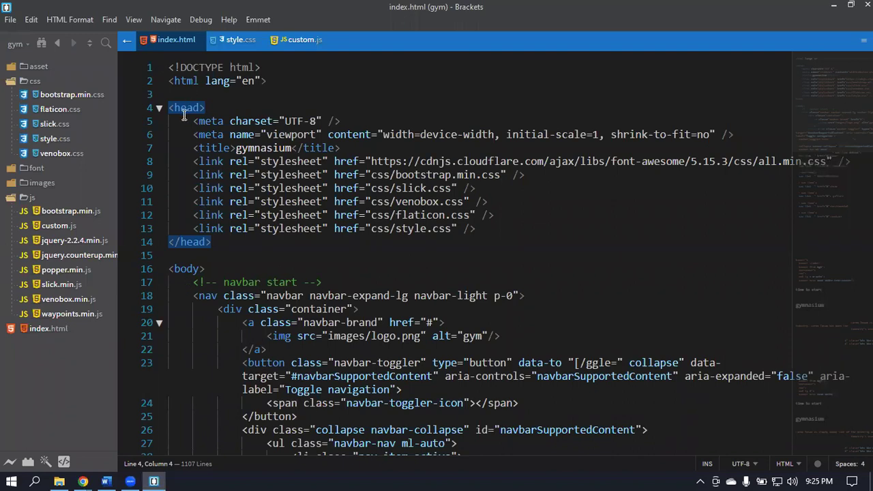
left_click(188, 81)
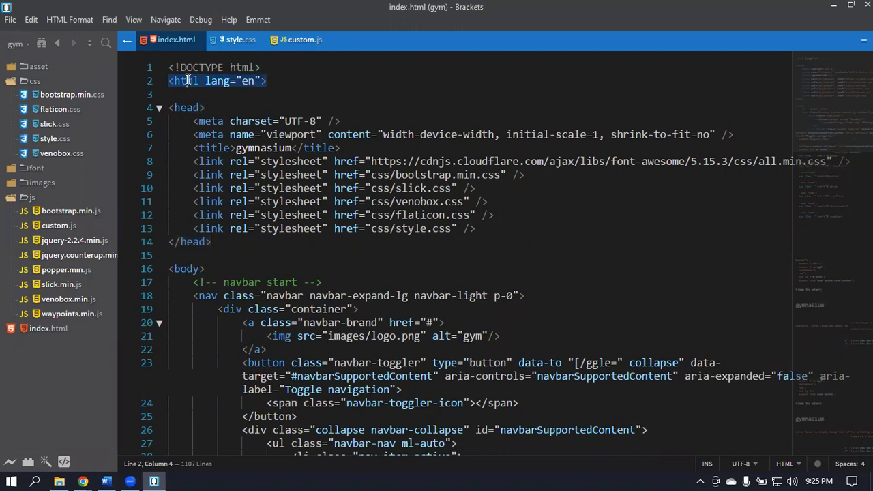
left_click(187, 108)
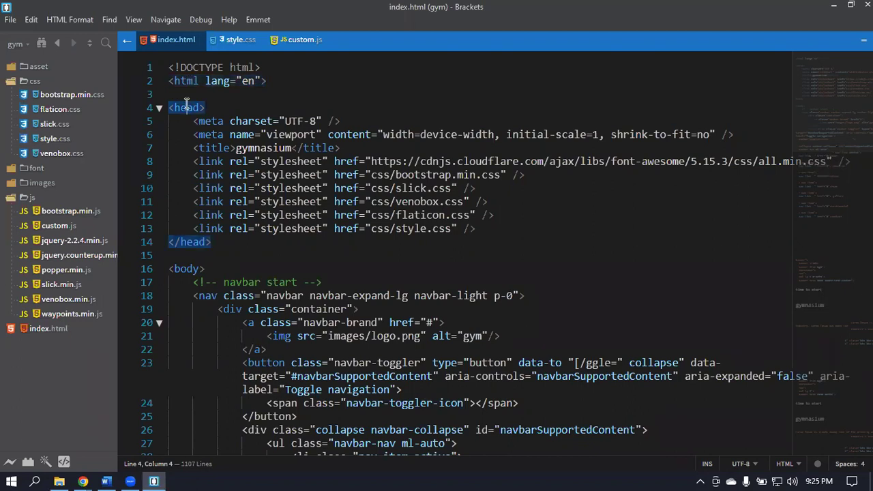
- Examine the opening body tag in index.html and highlight the nav tag beneath the navbar start comment
left_click(186, 270)
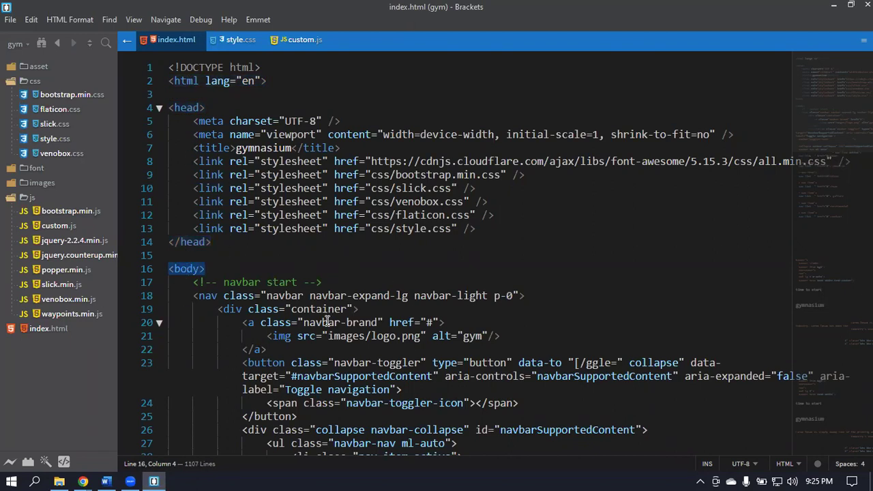
scroll(457, 304, "down", 3)
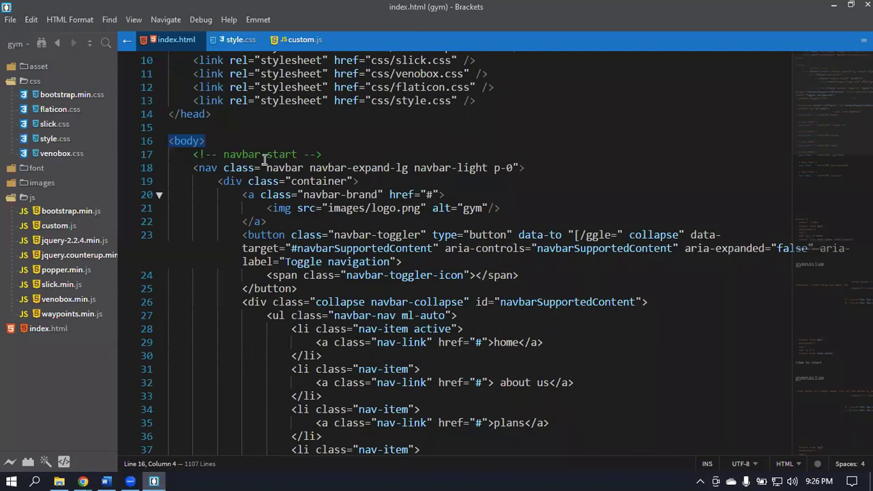
scroll(199, 179, "up", 3)
key("Up")
key("Up")
left_click(181, 268)
scroll(167, 202, "down", 2)
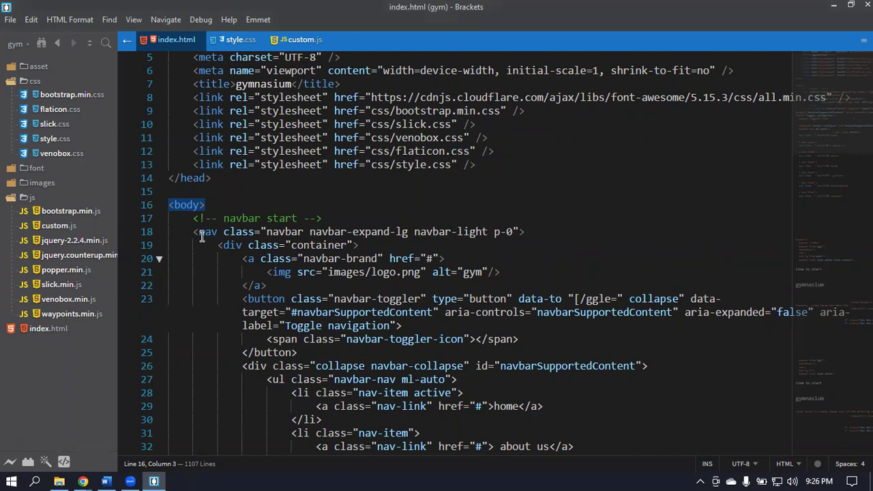
left_click_drag(197, 234, 536, 232)
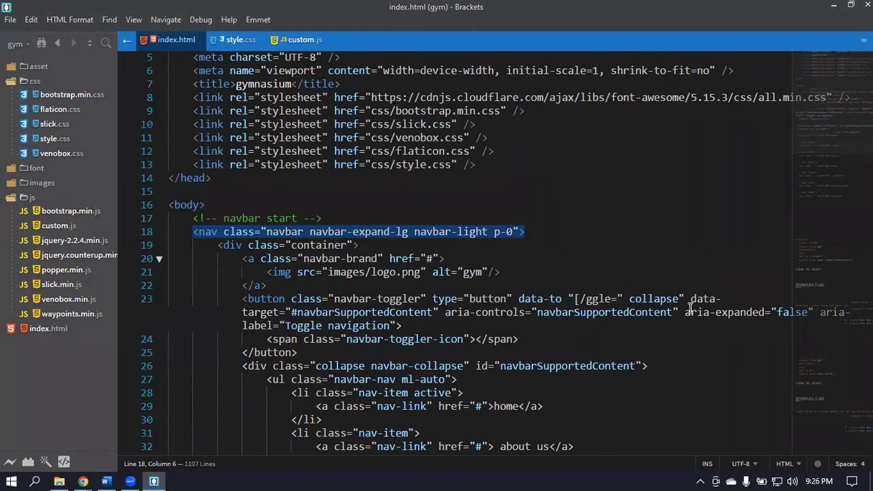
scroll(580, 244, "down", 2)
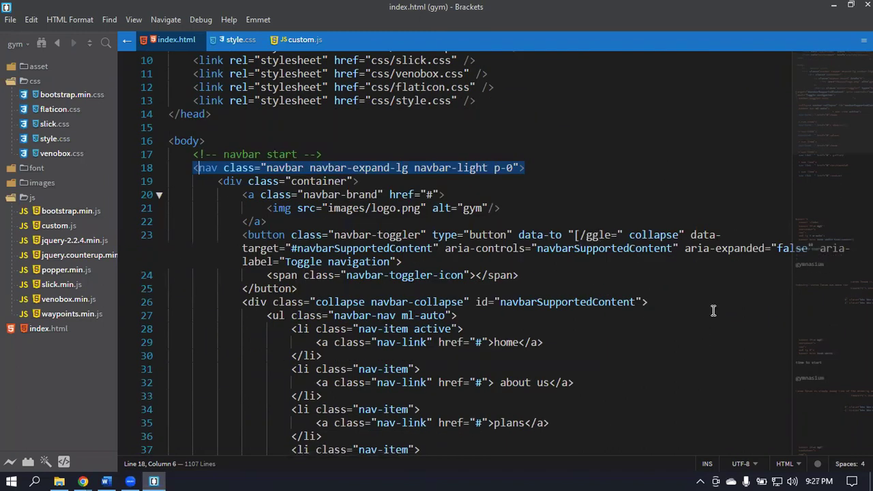
- Examine the navbar-brand link, its logo img tag and the alt attribute inside that tag
left_click(253, 195)
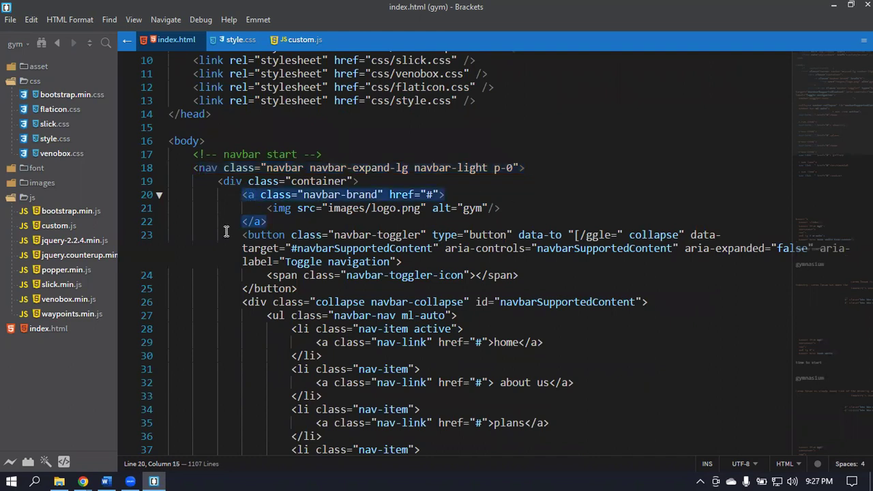
left_click(285, 208)
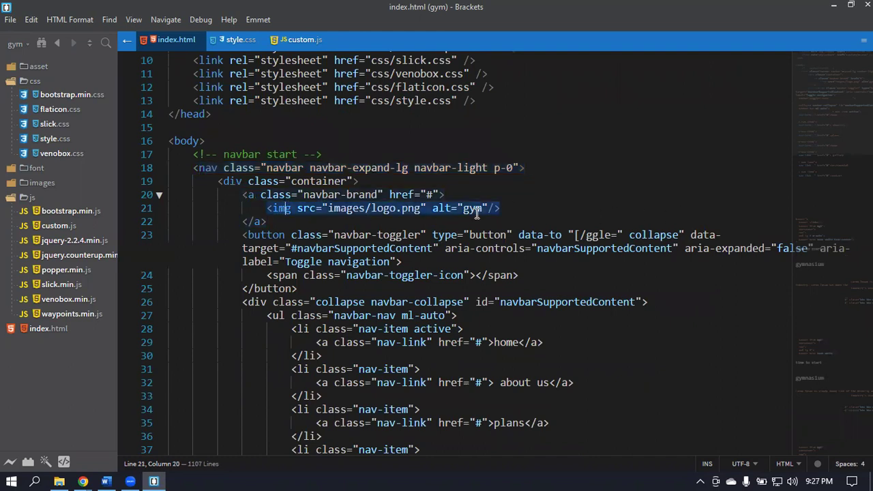
left_click(451, 212)
double_click(440, 209)
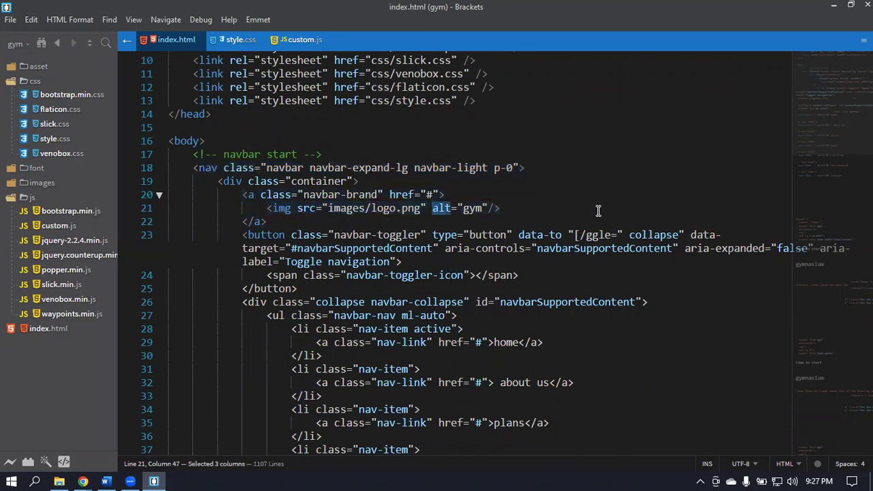
left_click(446, 210)
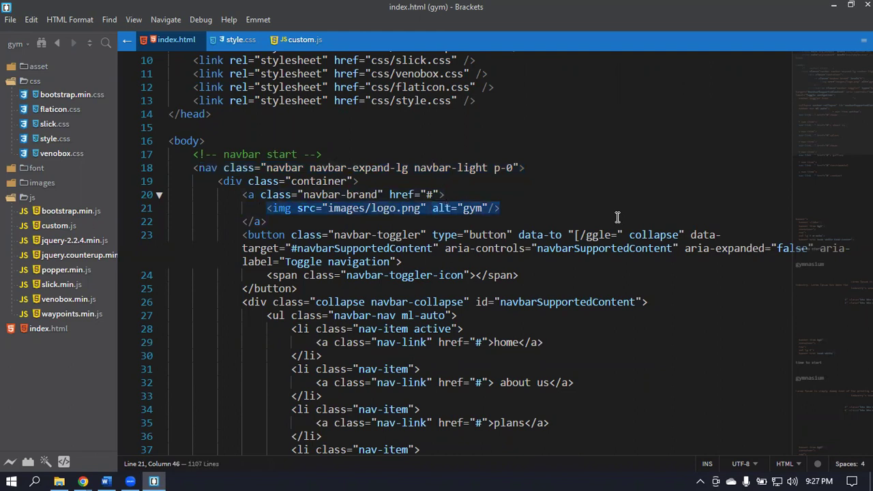
- Examine the navbar's ul tag and its li menu items through to the closing ul tag
scroll(618, 217, "down", 3)
left_click(286, 191)
left_click(303, 199)
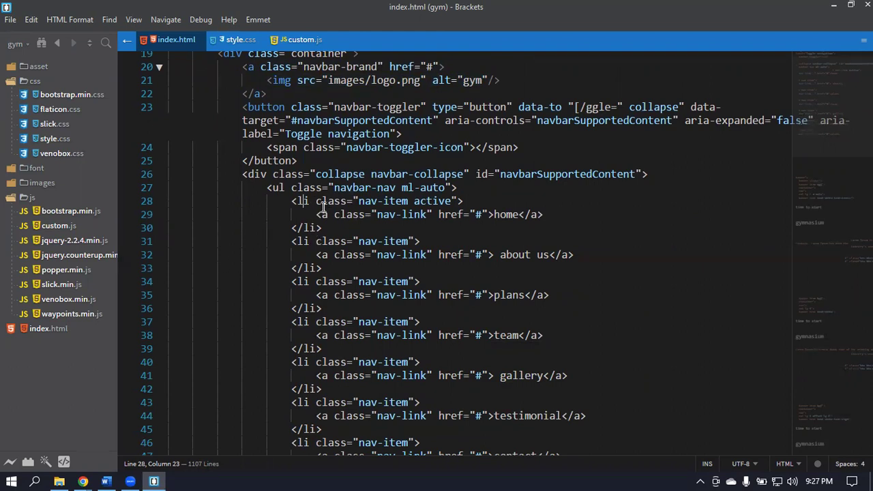
scroll(358, 243, "down", 9)
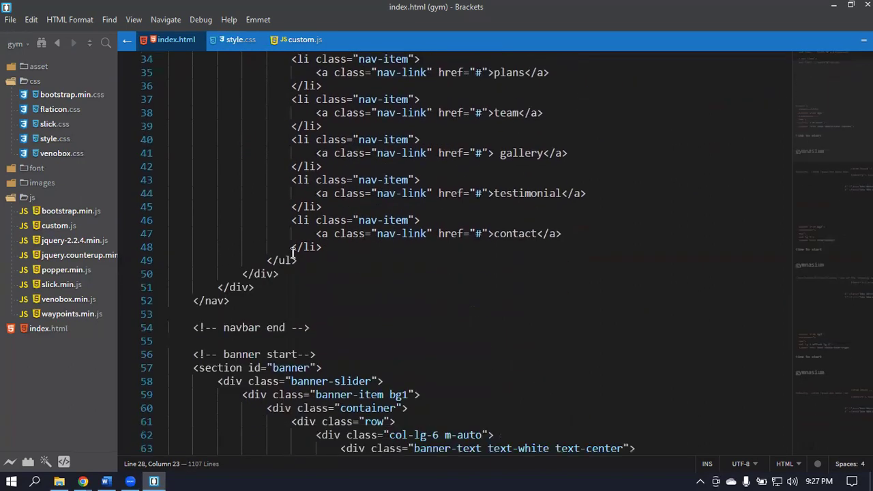
- Examine the first banner item's h3, h1 and p tags and highlight the Lorem Ipsum paragraph text
left_click(371, 301)
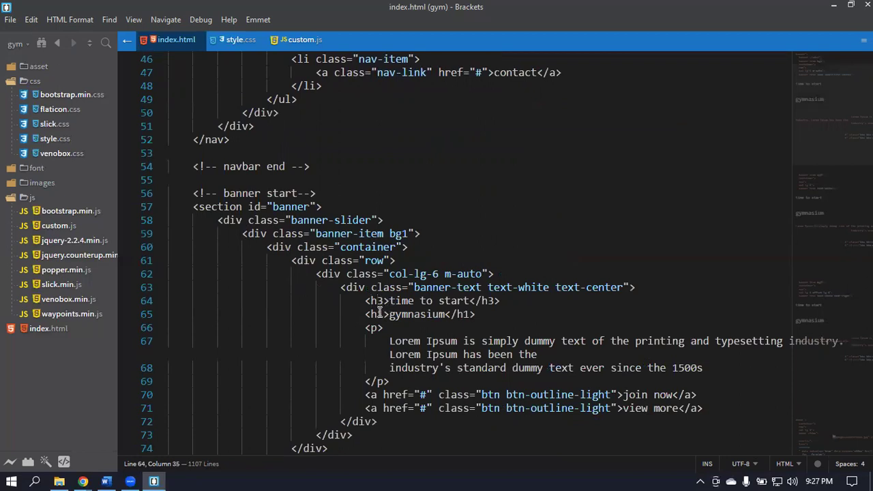
left_click(384, 315)
scroll(386, 314, "down", 2)
left_click(375, 264)
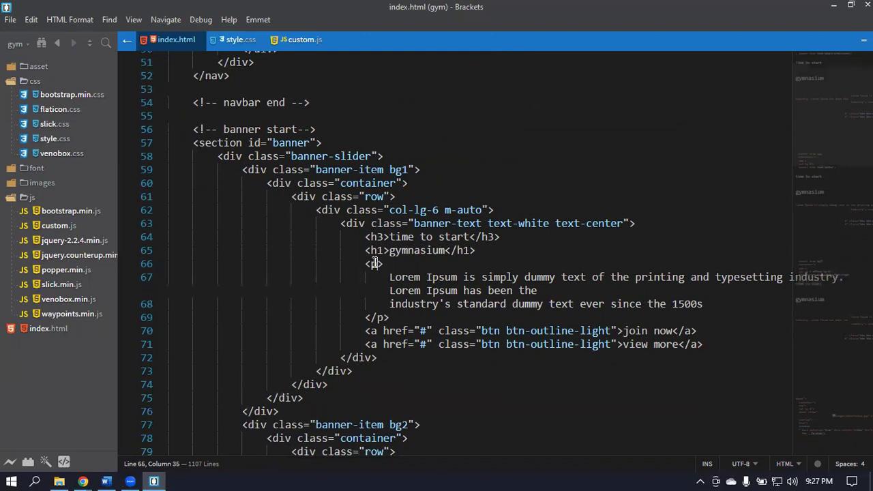
left_click(390, 277)
left_click_drag(703, 304, 391, 277)
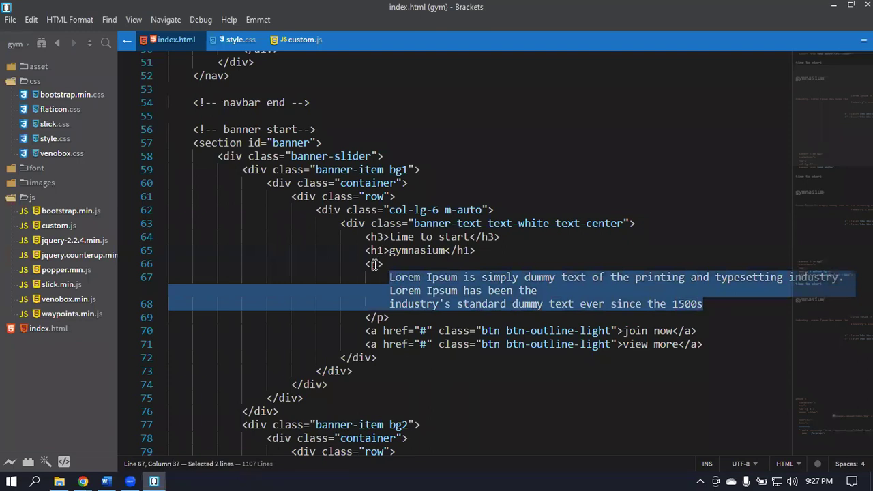
left_click(374, 265)
scroll(526, 311, "down", 5)
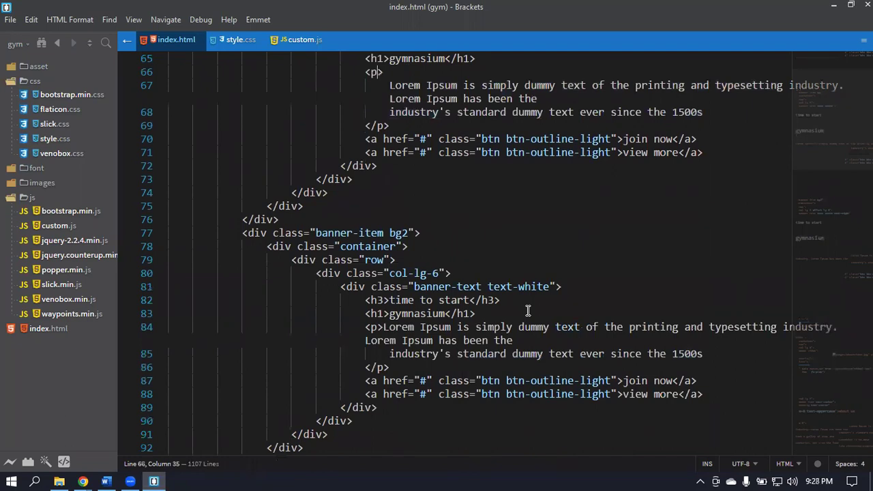
- Search index.html for "span" and highlight the opening and closing span tags in the regular membership pricing line
key("ctrl+f")
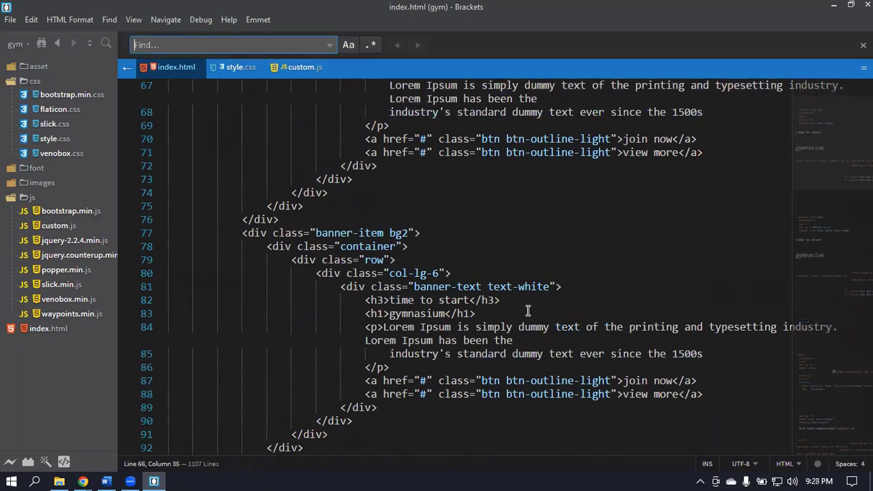
type("span")
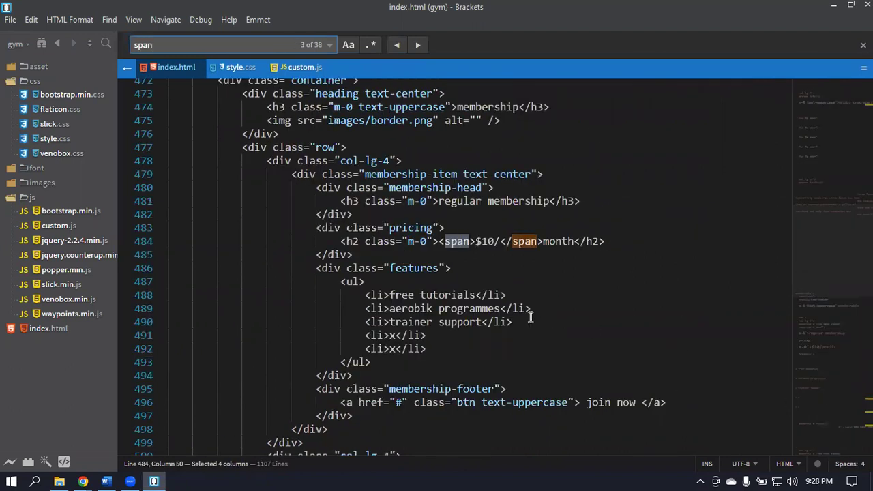
key("Escape")
key("Down")
left_click_drag(438, 243, 469, 246)
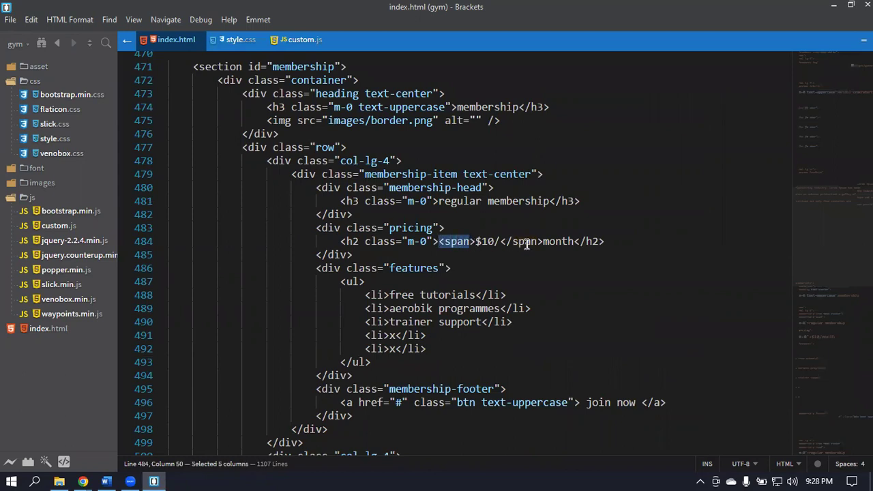
left_click_drag(539, 243, 513, 244)
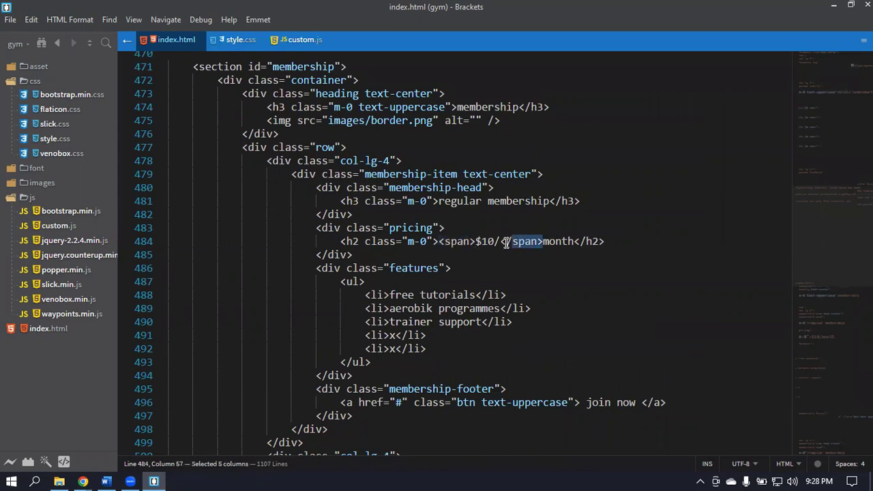
left_click(508, 243)
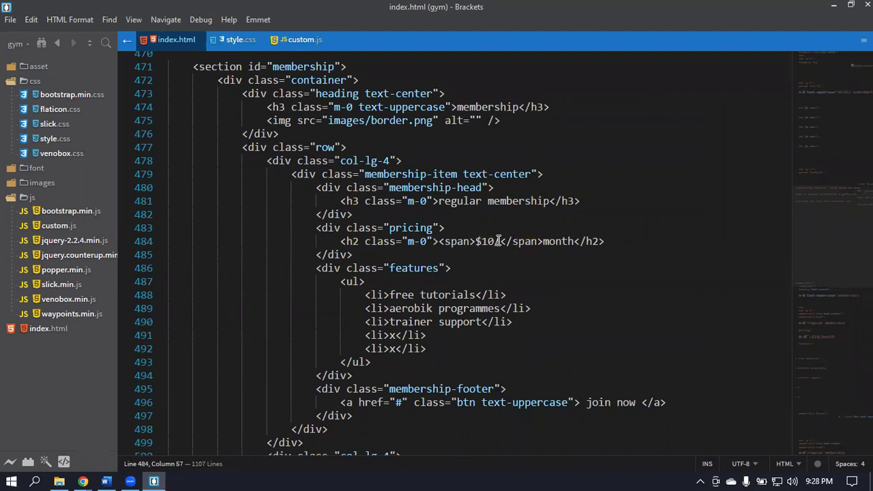
- Highlight the $10 price and its whole h2 line, and look through the surrounding membership and feedback code
left_click_drag(494, 242, 476, 241)
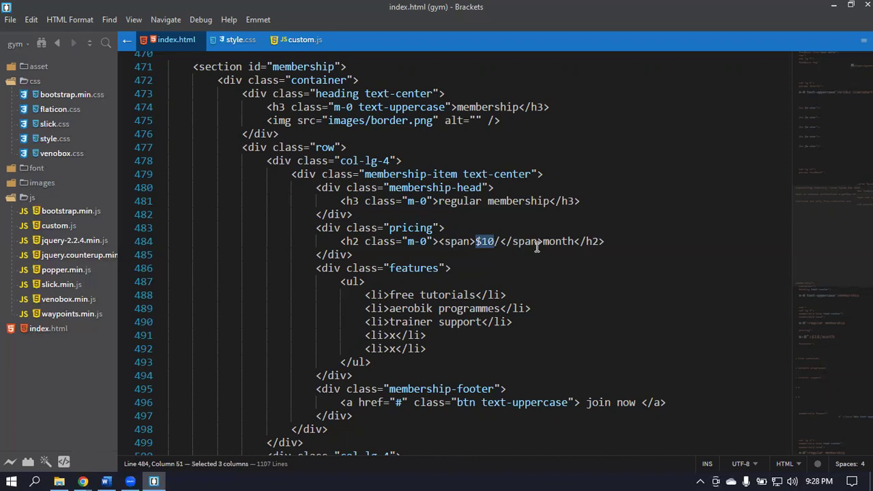
left_click_drag(339, 242, 606, 242)
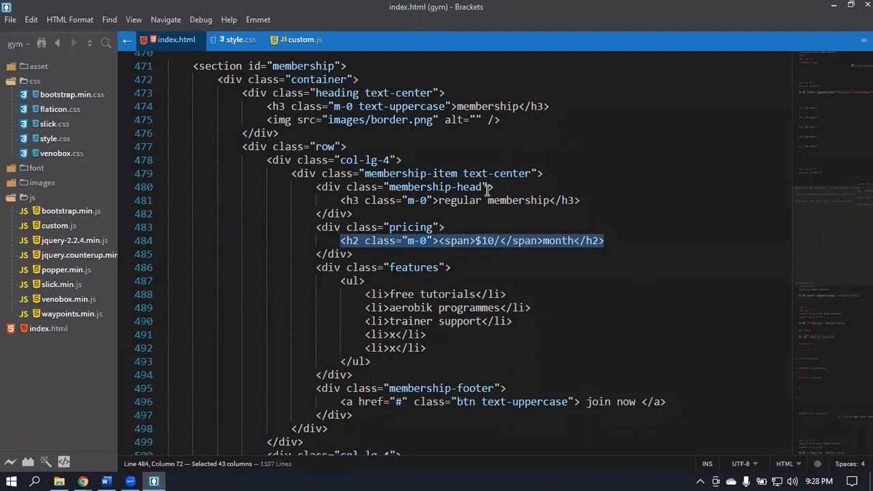
scroll(444, 210, "down", 3)
left_click(451, 211)
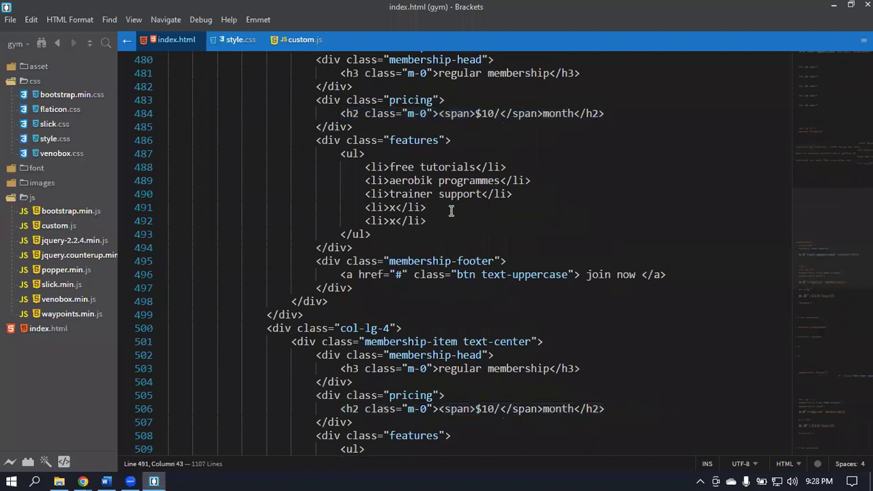
scroll(429, 225, "down", 3)
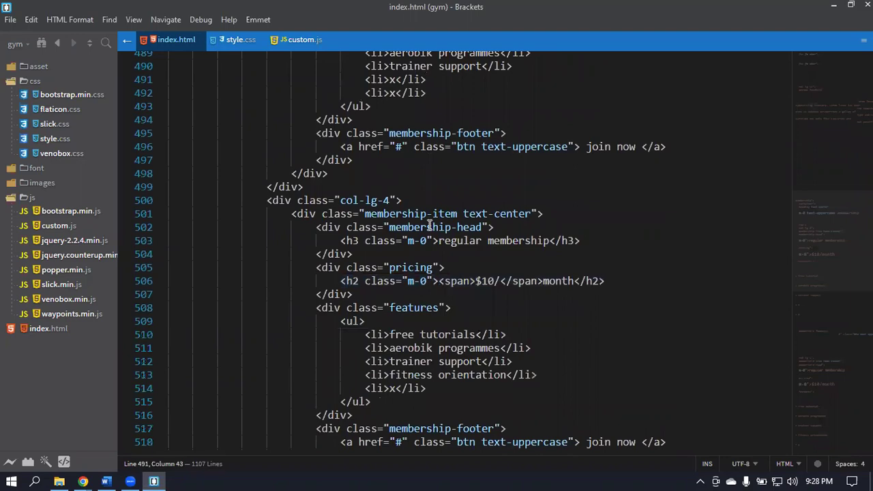
scroll(429, 225, "up", 20)
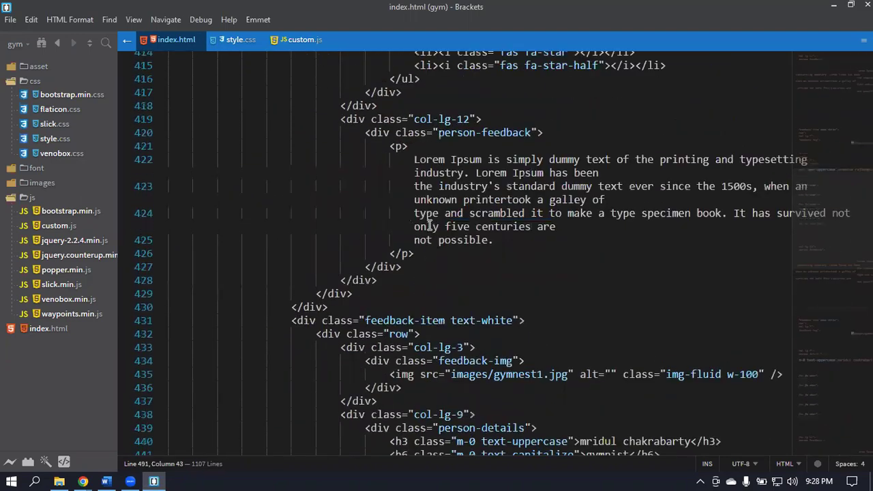
scroll(430, 225, "up", 6)
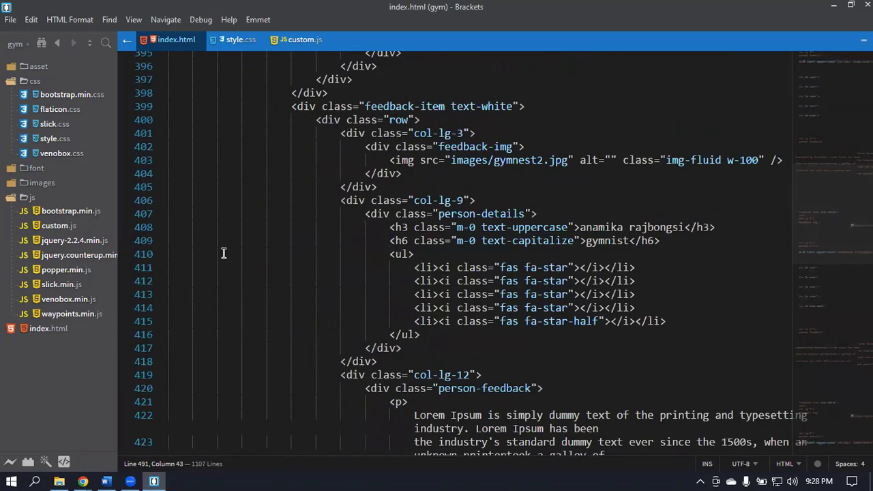
- Minimize Brackets and the gymnasium browser window, and return to the Google results for "graphics card" in the incognito Chrome window
left_click(836, 7)
left_click(605, 10)
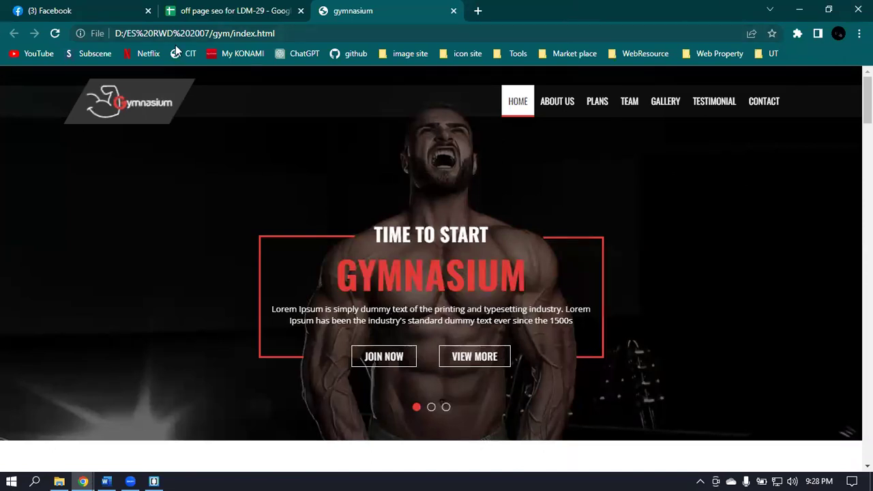
left_click(799, 9)
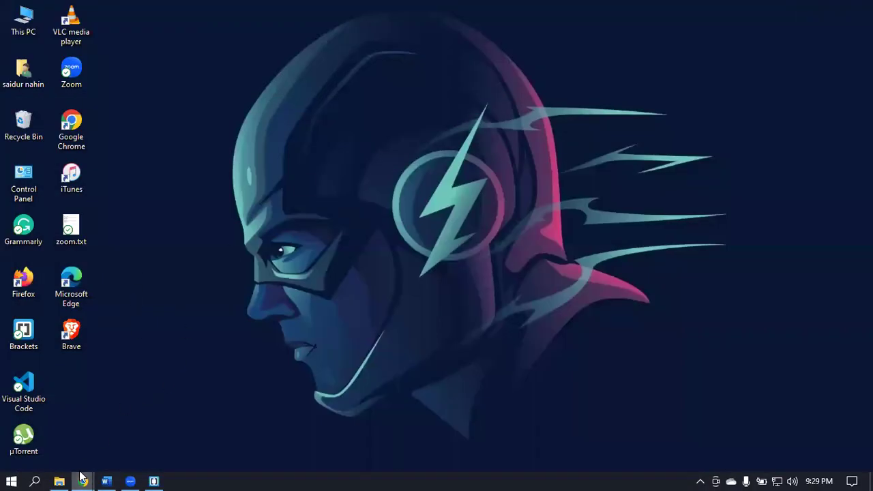
key("alt+Tab")
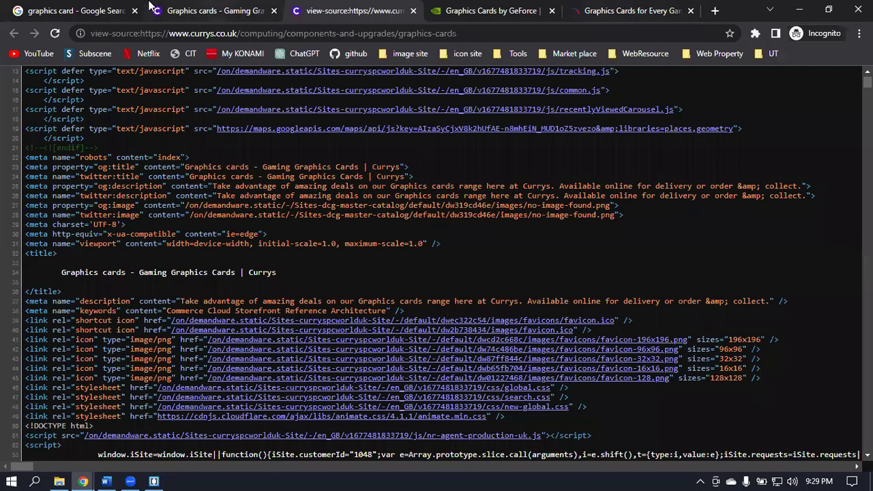
left_click(39, 6)
left_click(221, 98)
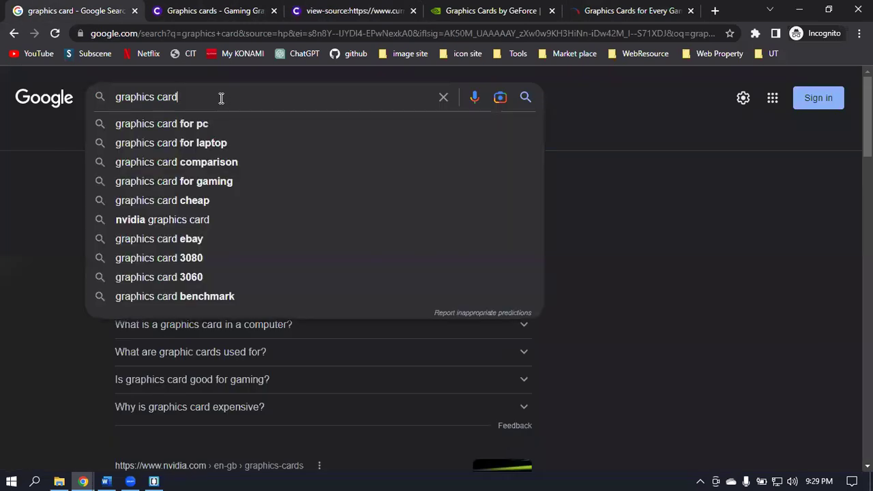
left_click(646, 102)
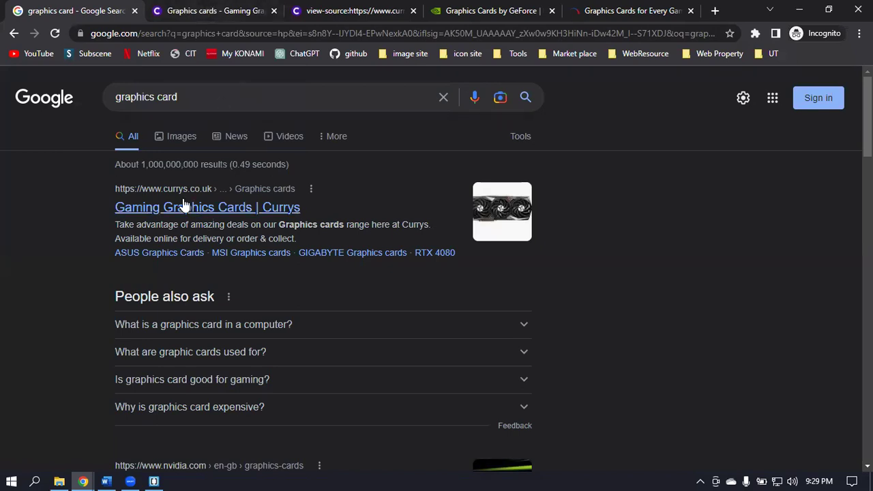
- Revisit the Currys graphics cards page and examine the meta and title tags in its page source
left_click(247, 6)
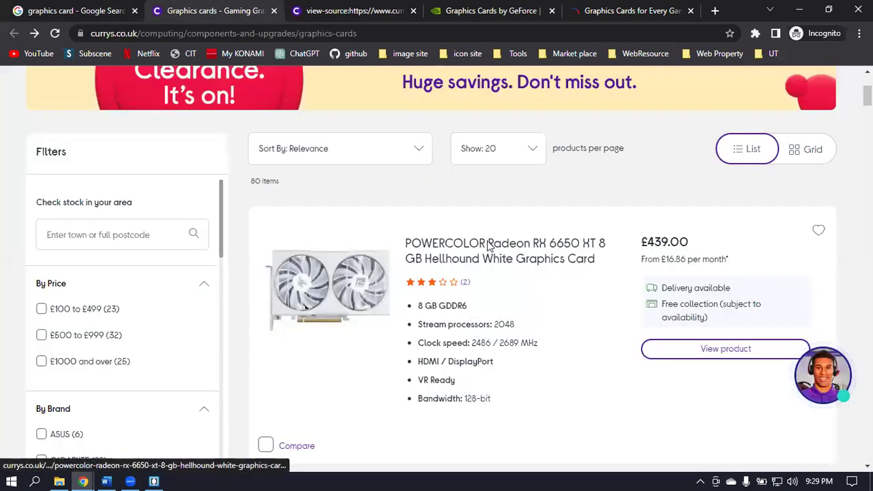
right_click(419, 217)
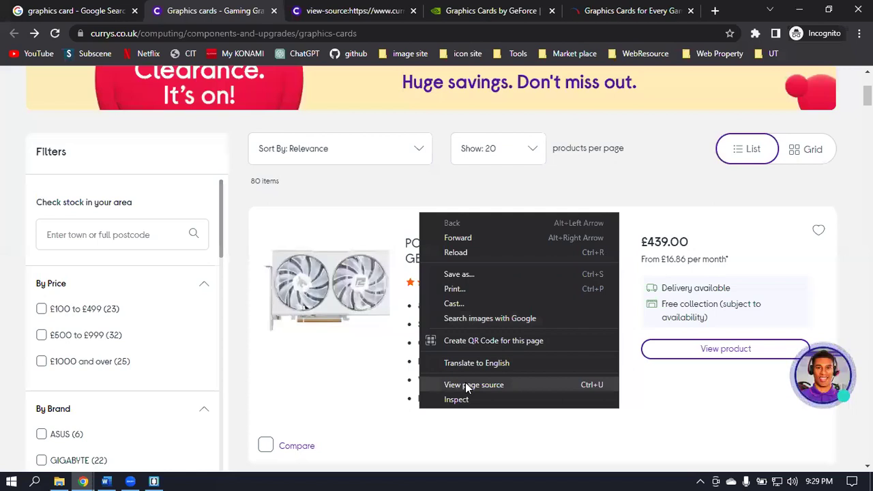
left_click(329, 8)
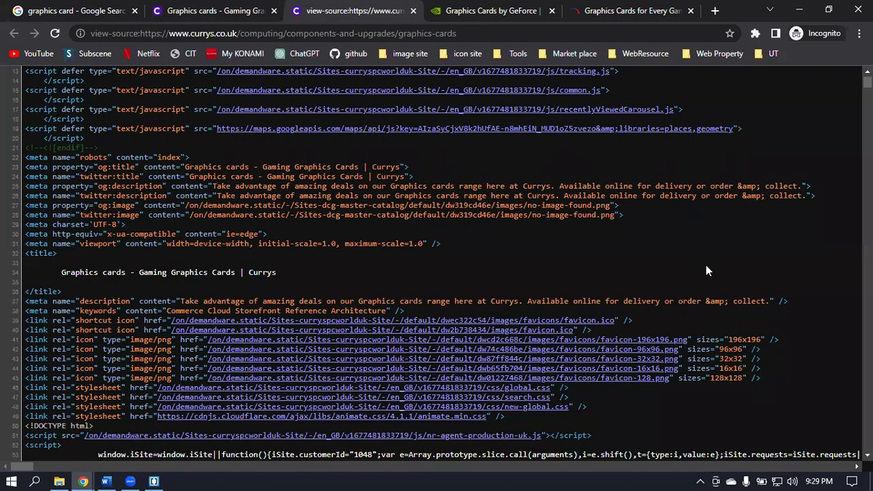
scroll(706, 271, "up", 3)
scroll(706, 271, "down", 1)
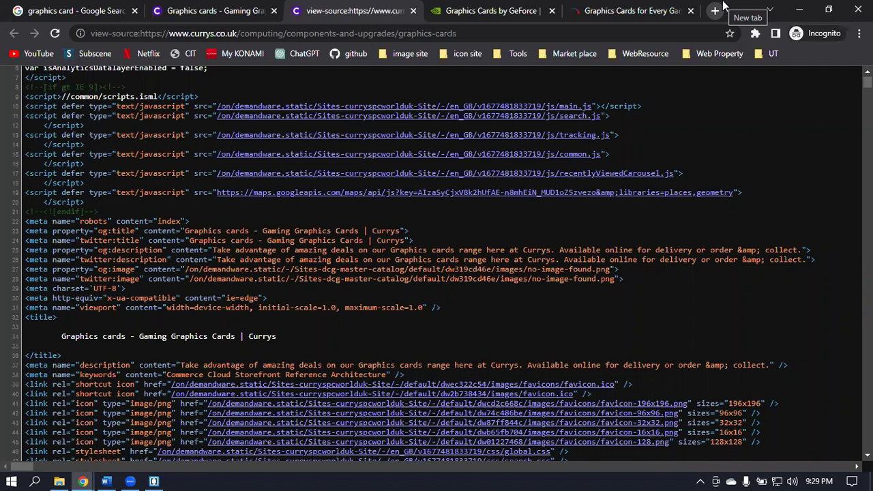
- Search the Currys page source for "graphics card" and highlight the opening part of the og:title meta tag
key("ctrl+f")
key("BackSpace")
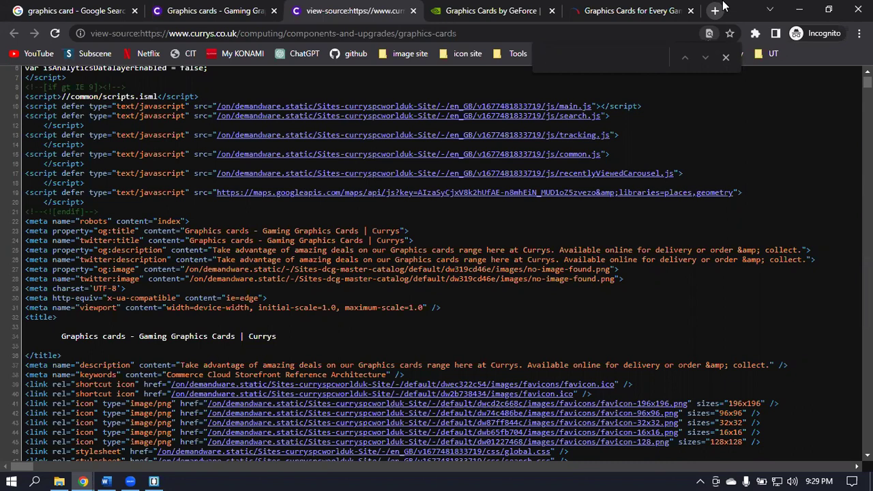
type("graphi")
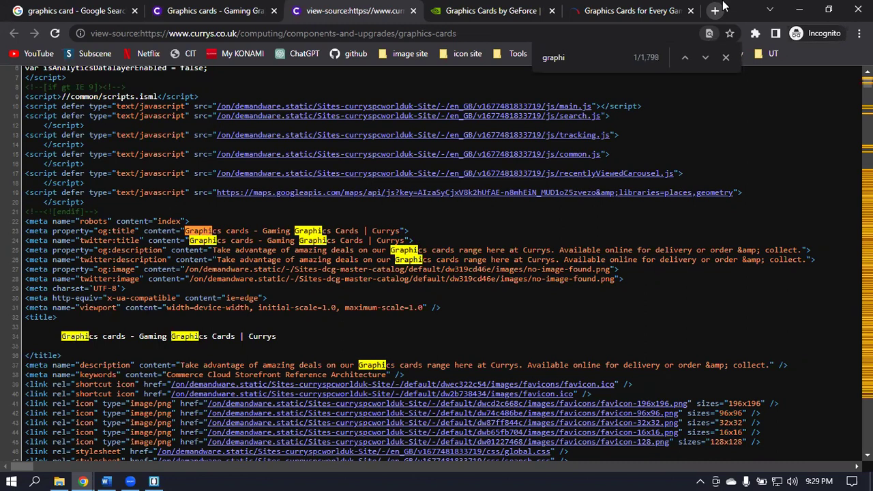
type("cs ")
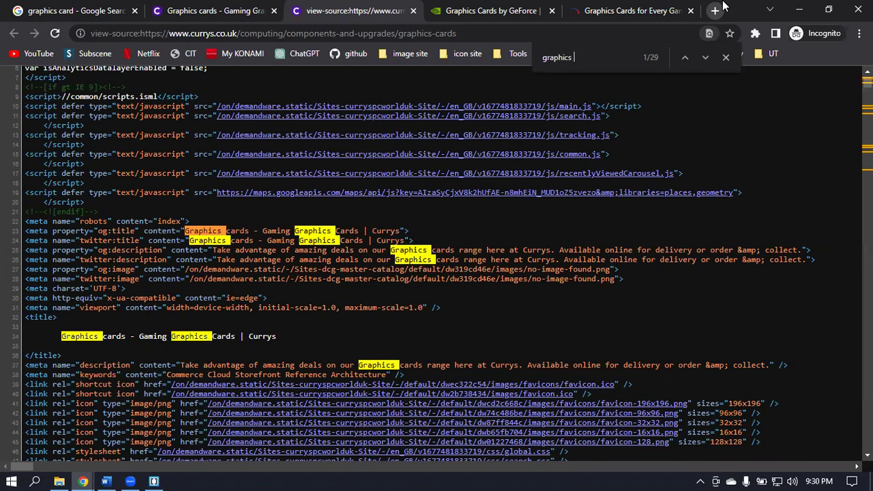
type("card")
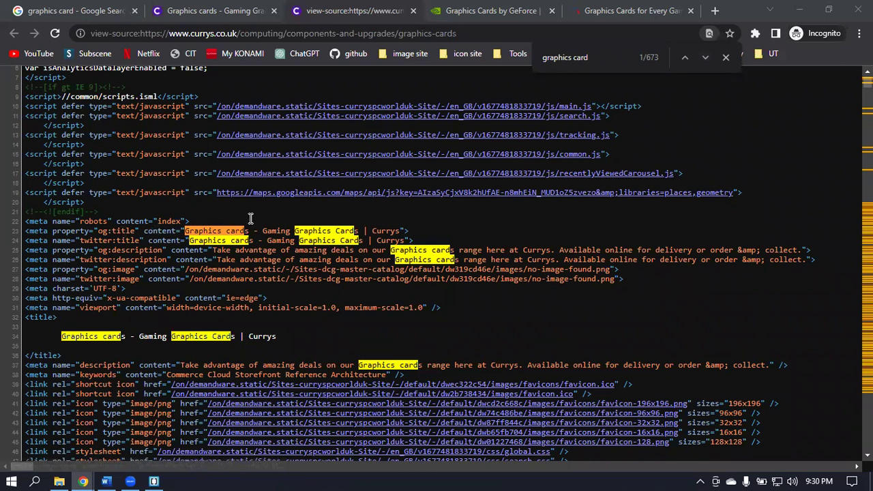
left_click(609, 53)
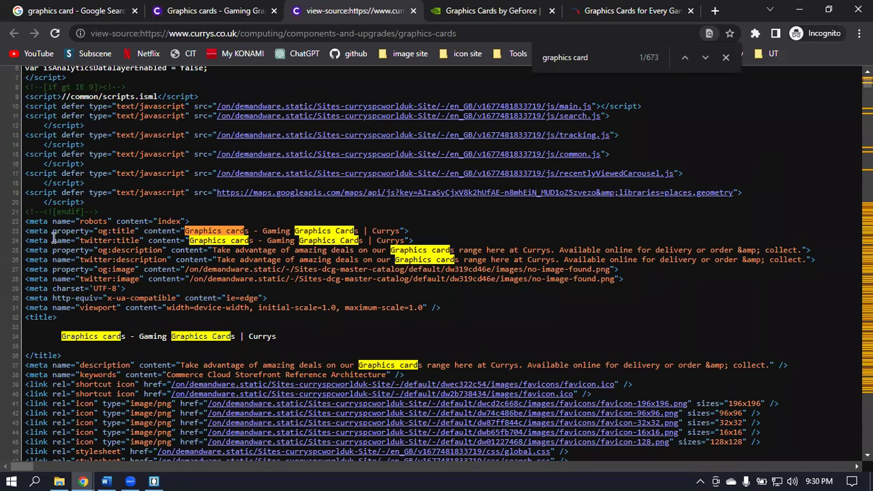
left_click_drag(26, 232, 53, 232)
left_click_drag(99, 231, 139, 232)
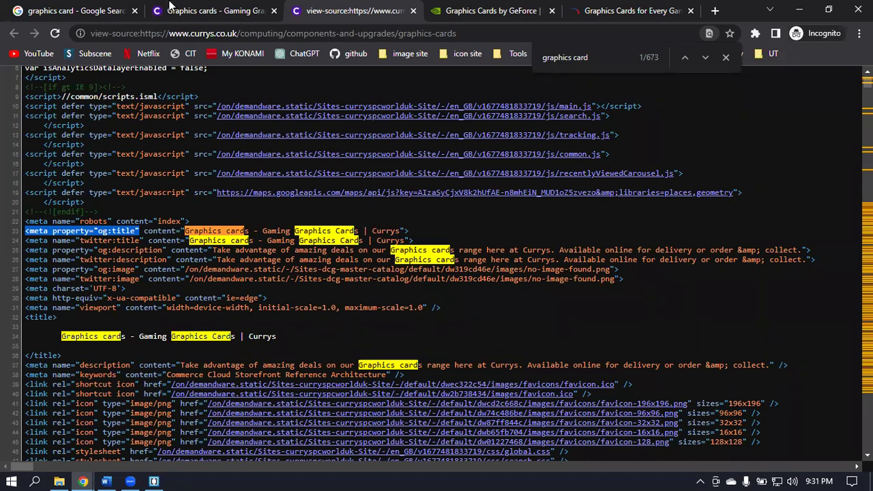
- Switch to the off page seo for LDM-29 spreadsheet and select cell C2 in the tag column
left_click(83, 481)
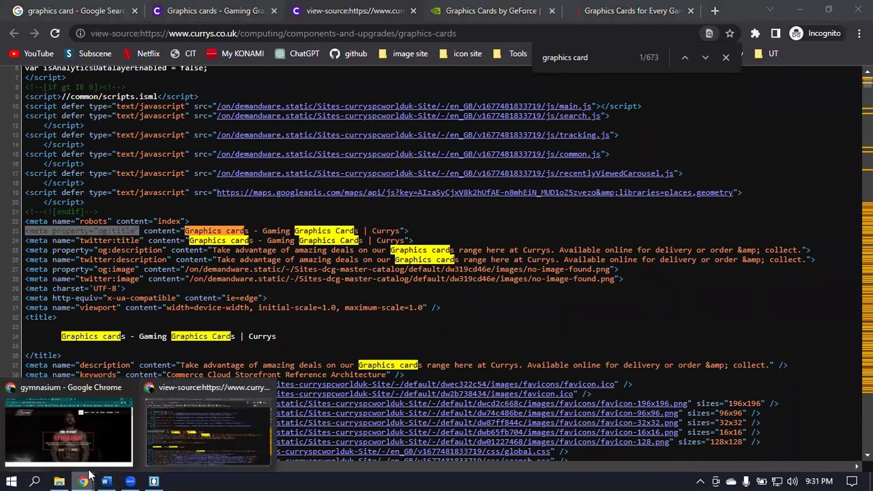
left_click(69, 430)
left_click(49, 10)
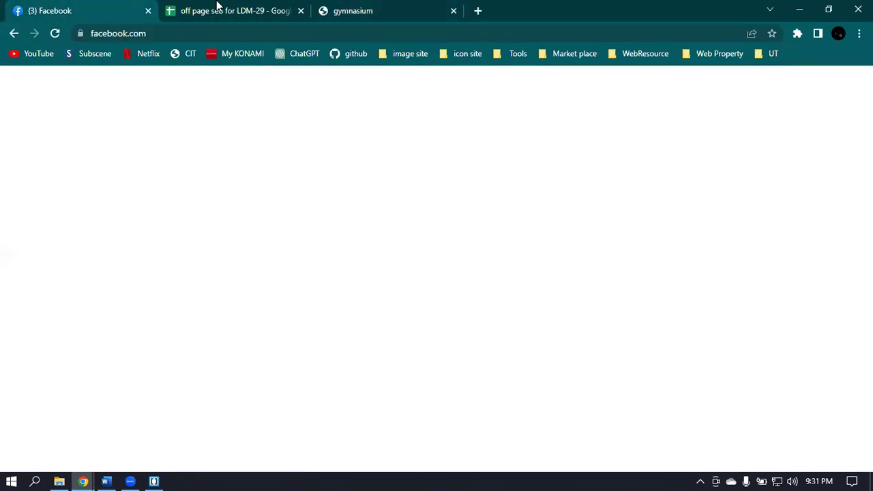
left_click(269, 8)
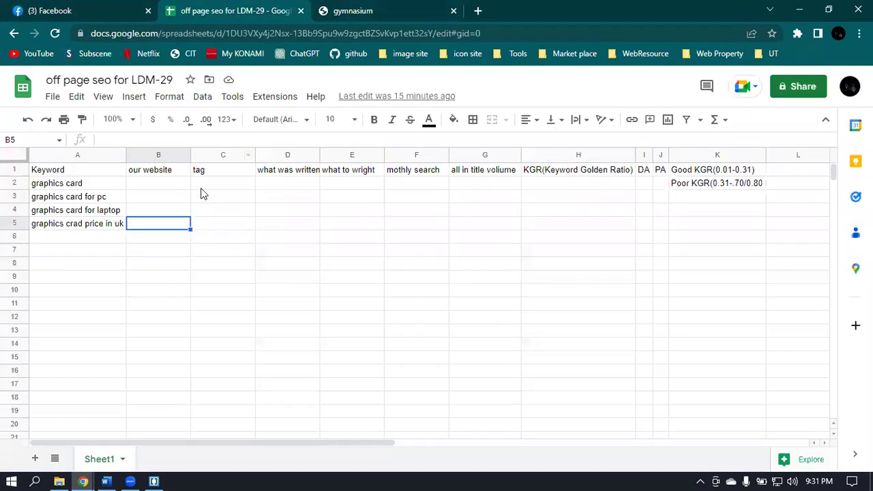
left_click(208, 185)
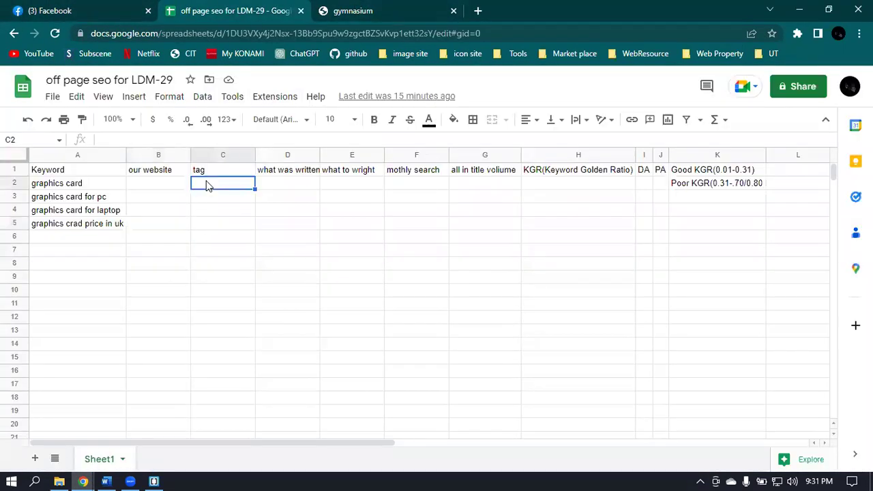
double_click(214, 183)
key("ctrl+v")
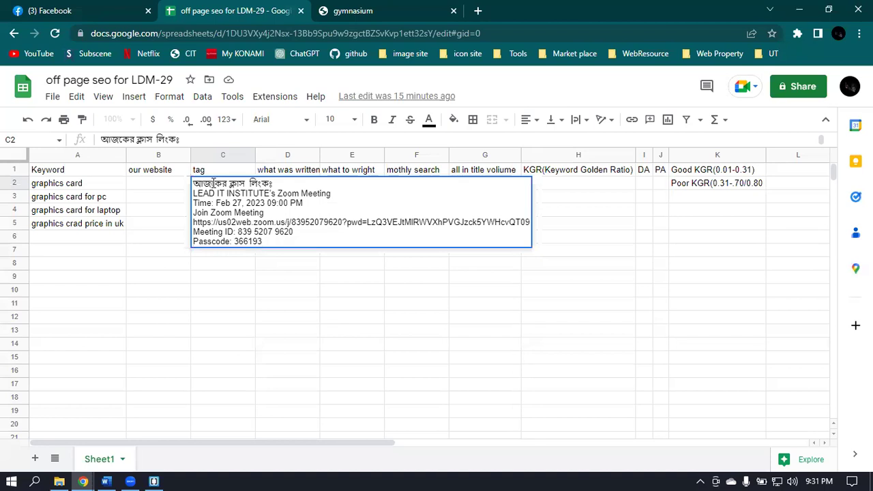
key("Escape")
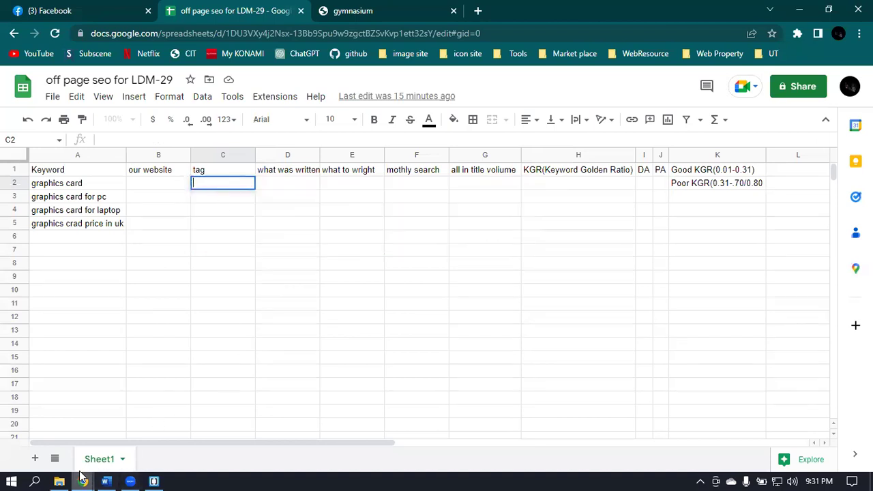
- Copy the text <meta property="og:title" from the Currys page source and return to the off page seo spreadsheet
mouse_move(83, 481)
left_click(192, 437)
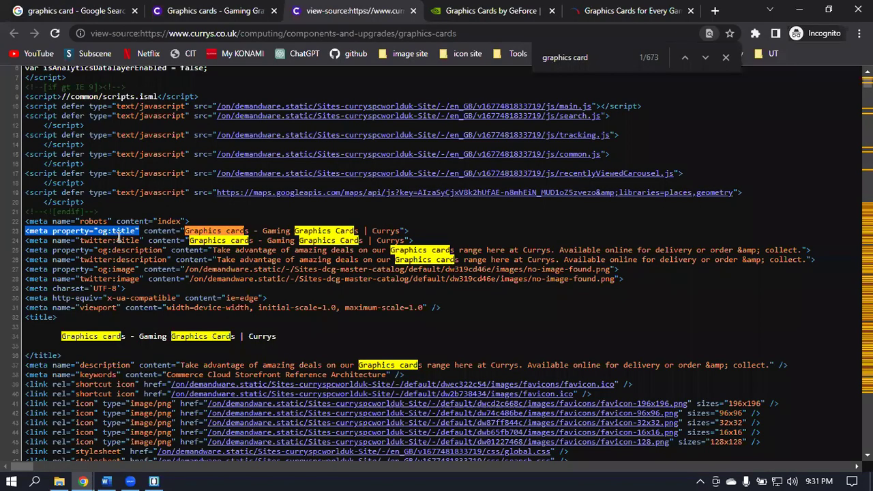
left_click_drag(139, 230, 25, 232)
key("ctrl+c")
left_click(82, 481)
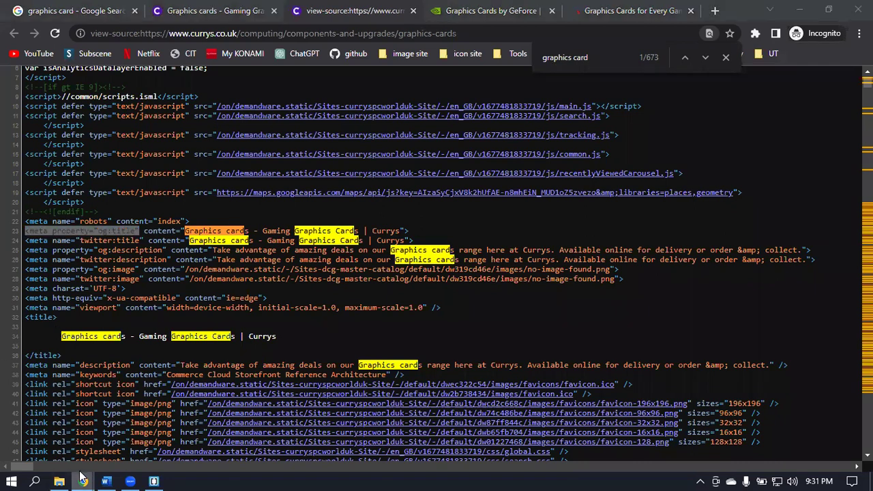
left_click(68, 426)
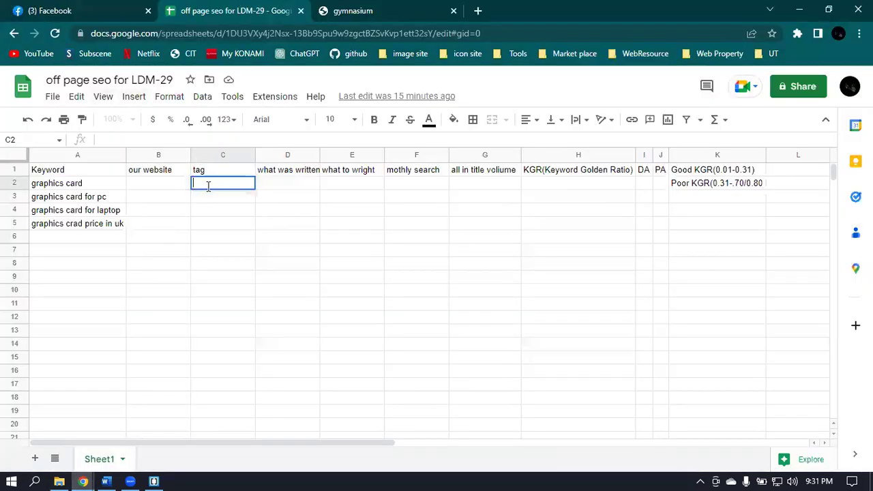
key("ctrl+v")
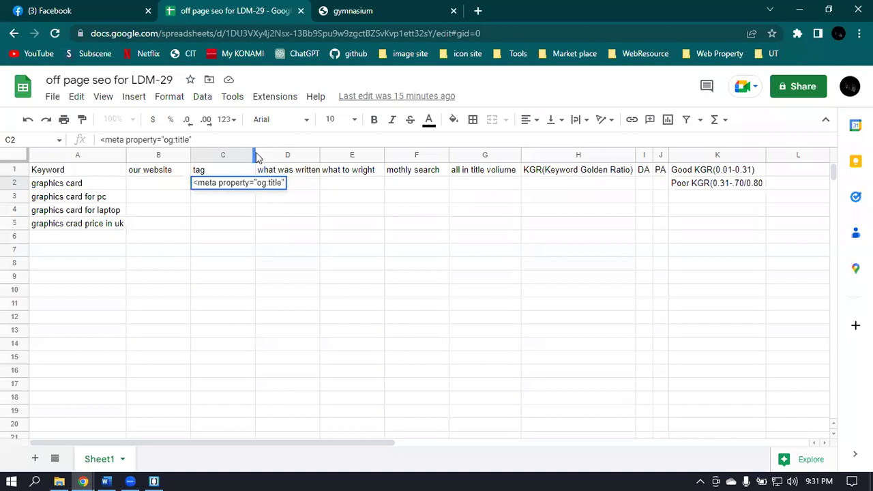
left_click_drag(254, 156, 208, 156)
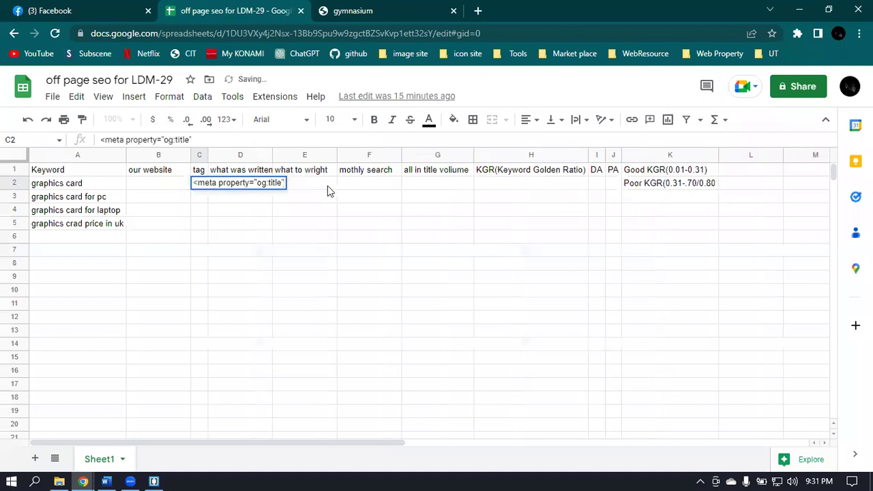
key("Escape")
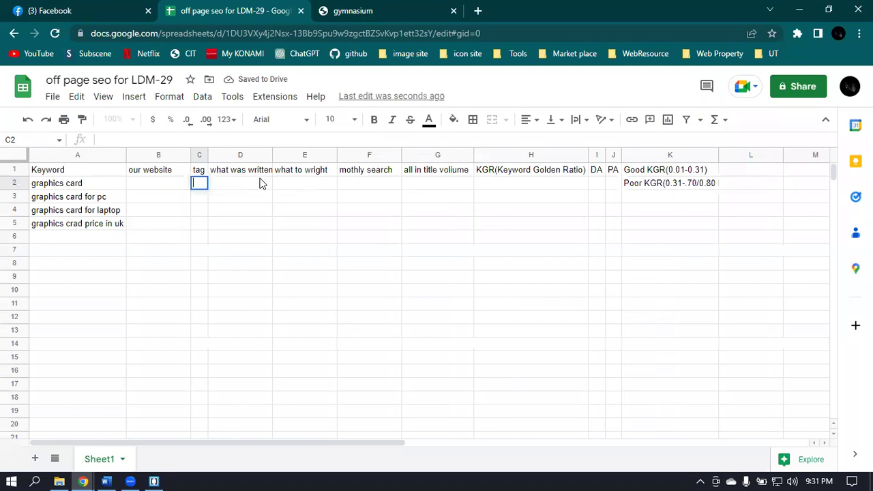
- Paste <meta property="og:title" into cell C2 and fit column C to its contents
double_click(202, 183)
key("ctrl+v")
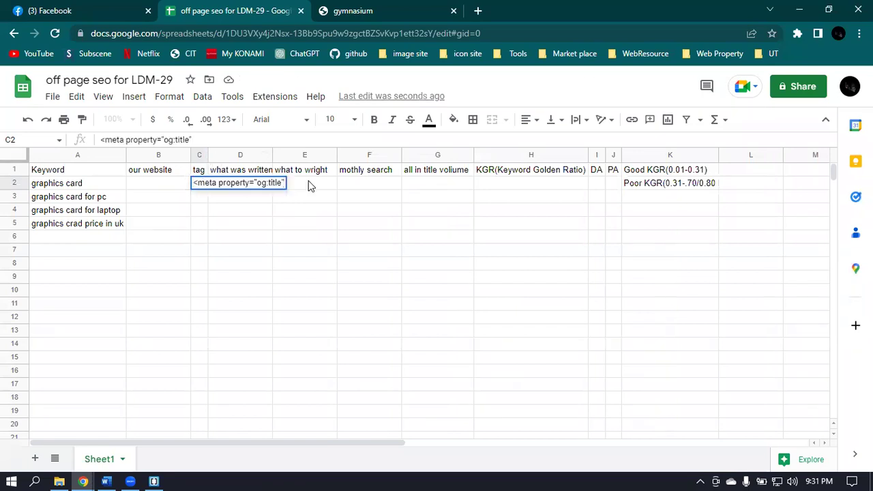
left_click(310, 184)
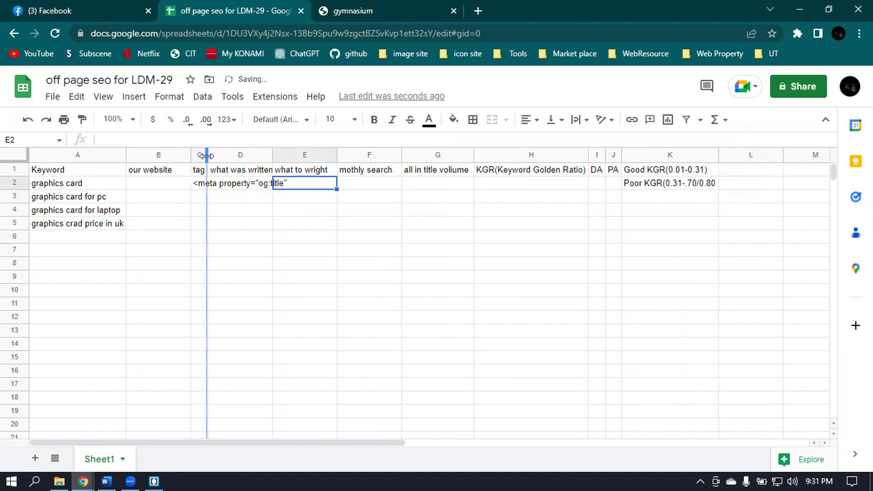
double_click(207, 154)
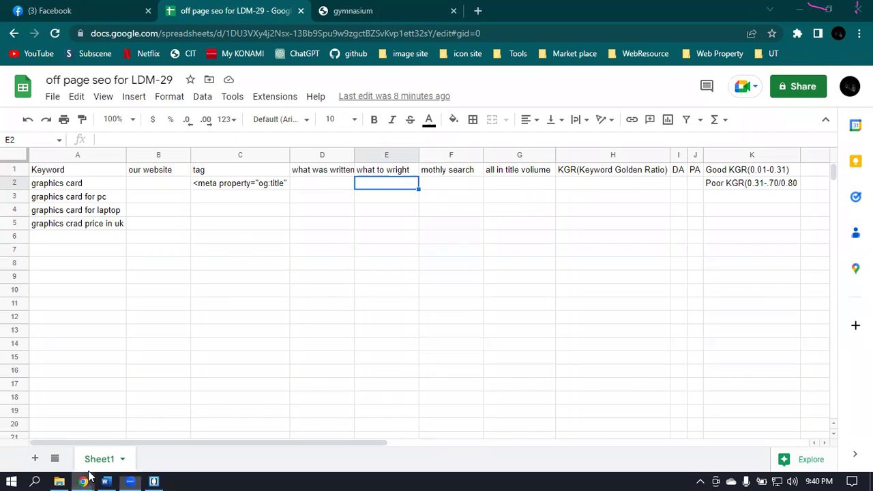
- Return to the Currys page source and examine the twitter:title meta line by highlighting the whole line and its opening part
mouse_move(85, 478)
left_click(177, 435)
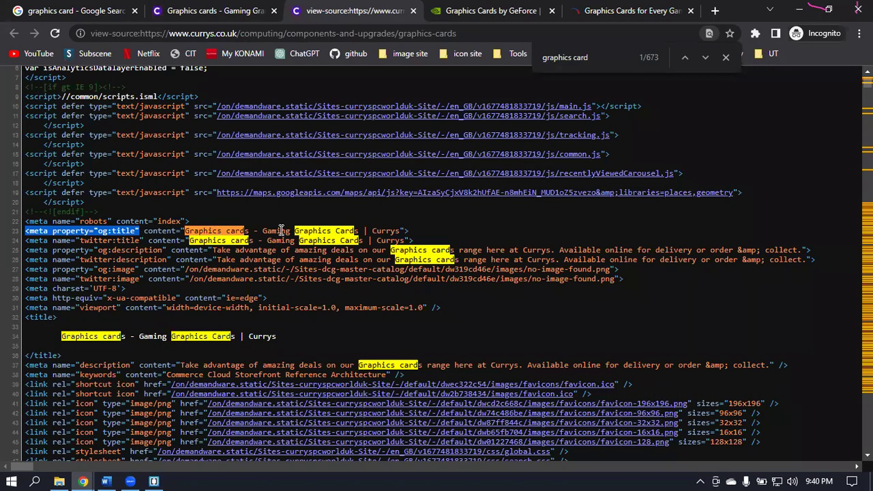
left_click(189, 230)
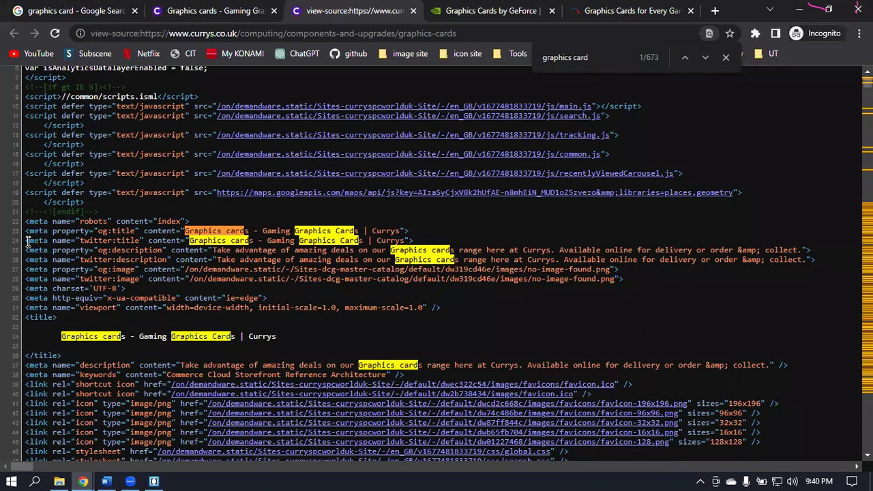
left_click_drag(27, 240, 423, 249)
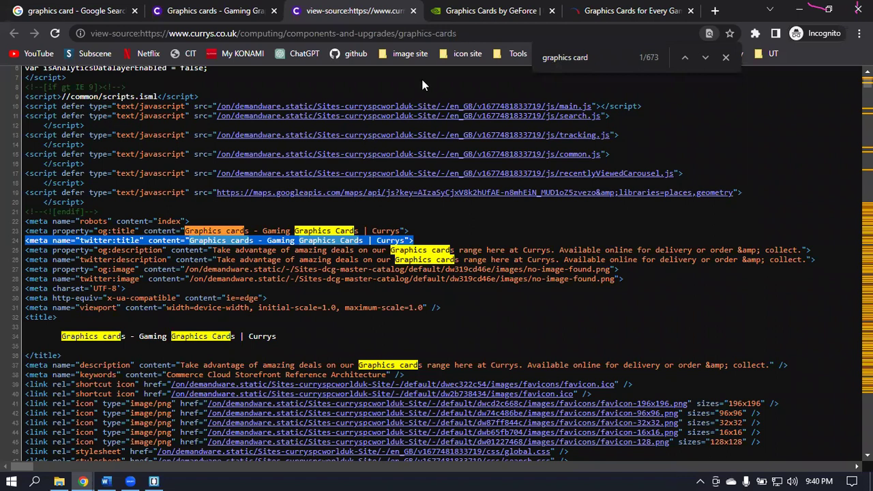
left_click(816, 9)
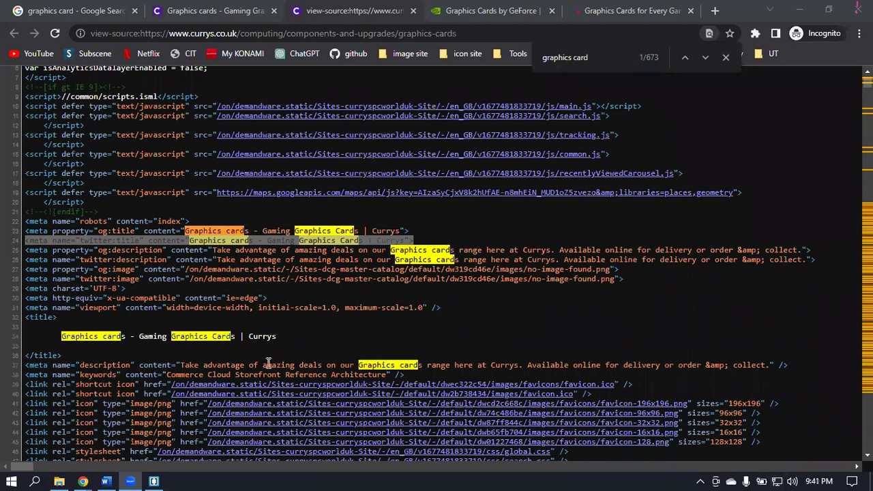
left_click(420, 249)
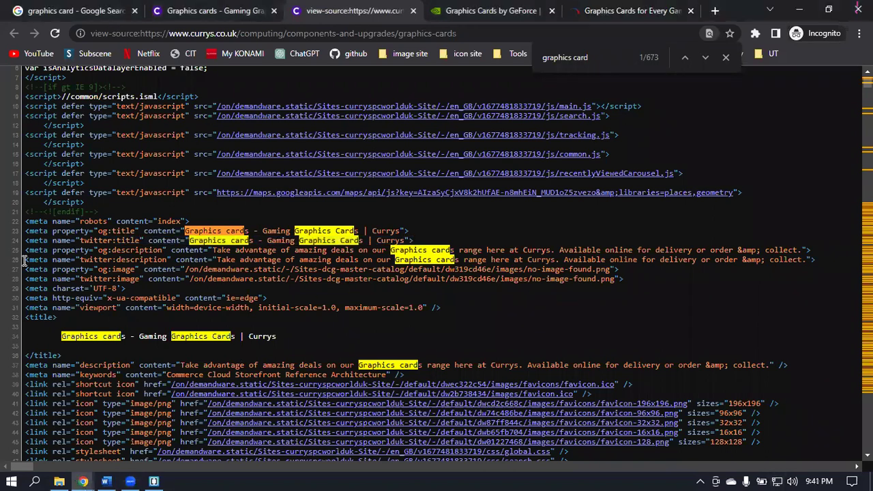
left_click_drag(27, 240, 147, 241)
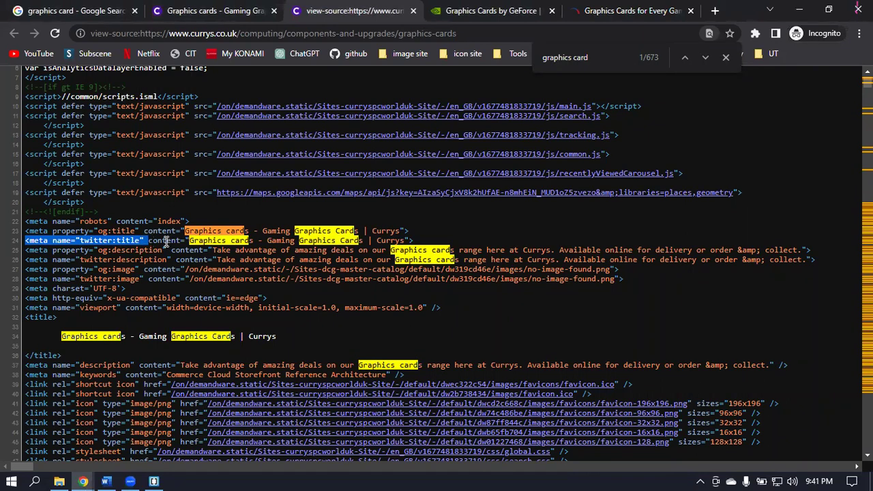
left_click(469, 236)
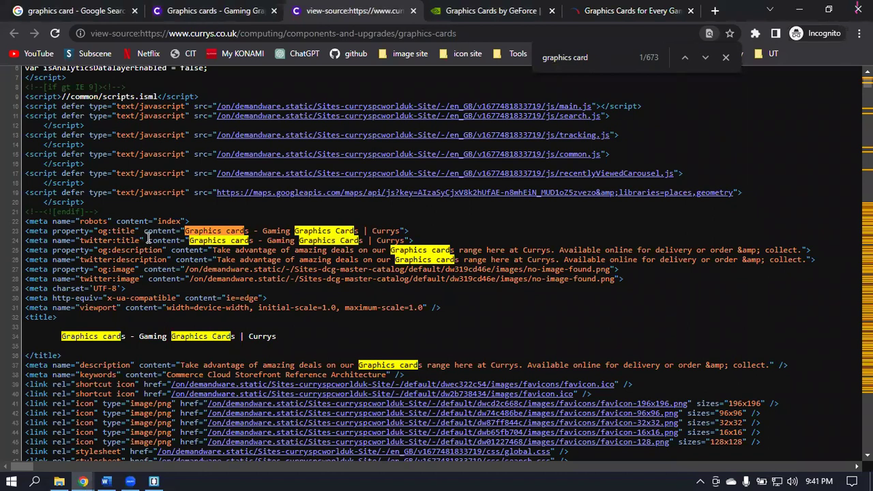
- Copy <meta name="twitter:title" from the Currys page source into cell C3 of the spreadsheet, and open cell D2 for editing
left_click_drag(25, 240, 145, 242)
key("ctrl+c")
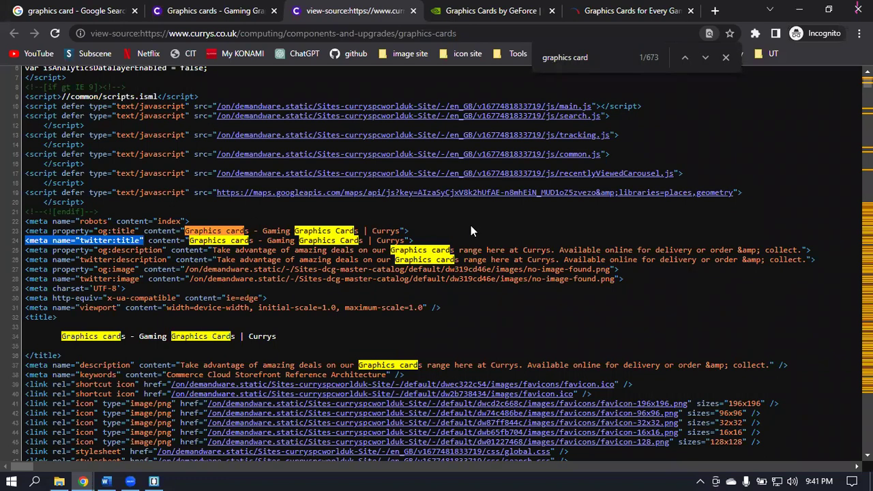
left_click(77, 475)
left_click(66, 417)
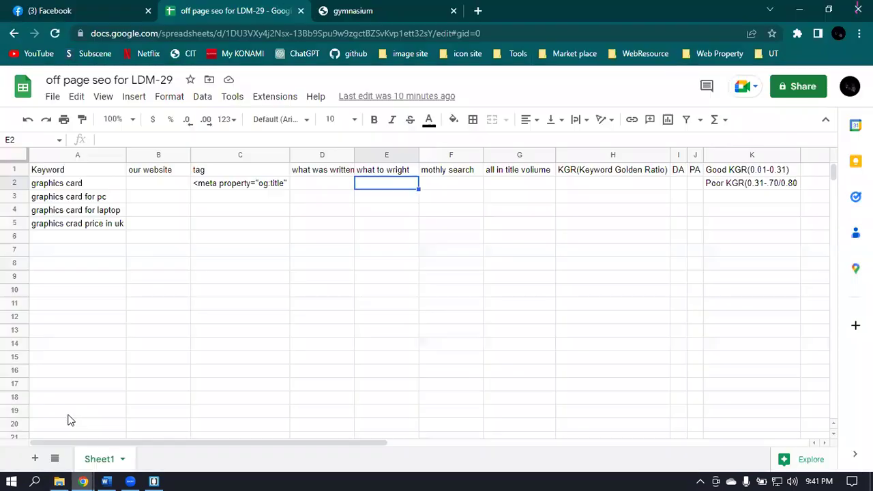
left_click(229, 198)
double_click(230, 196)
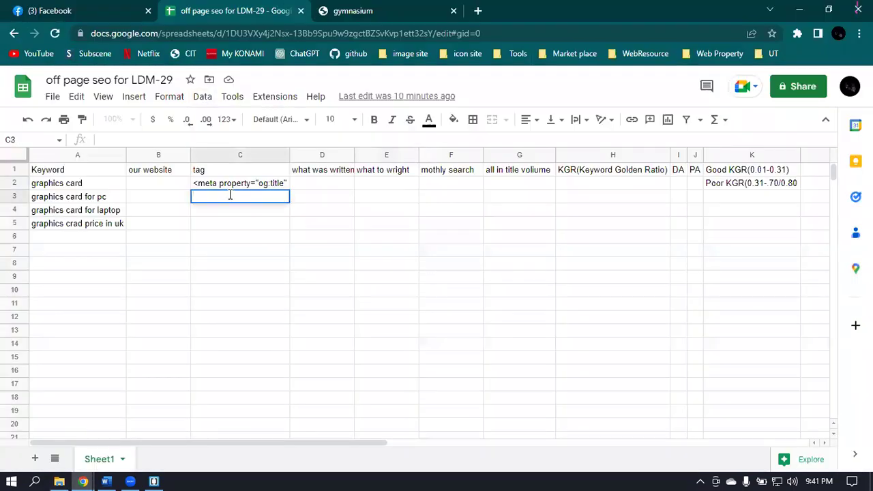
key("ctrl+v")
left_click(311, 184)
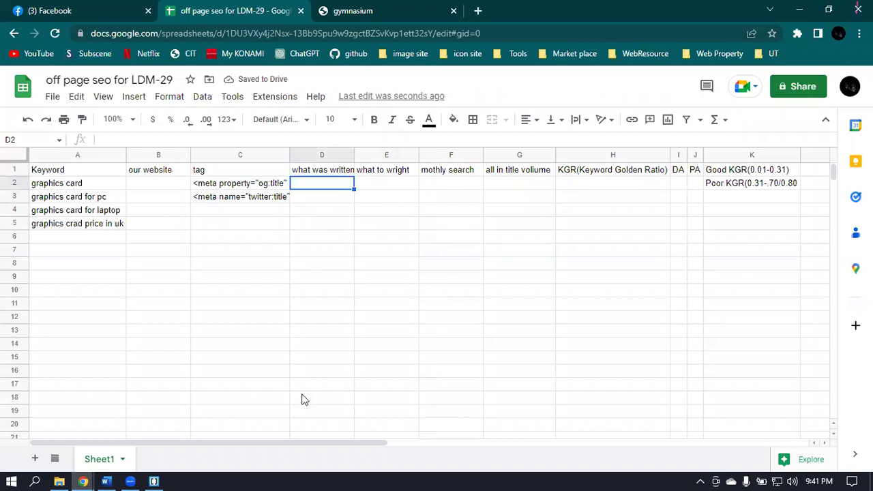
double_click(315, 183)
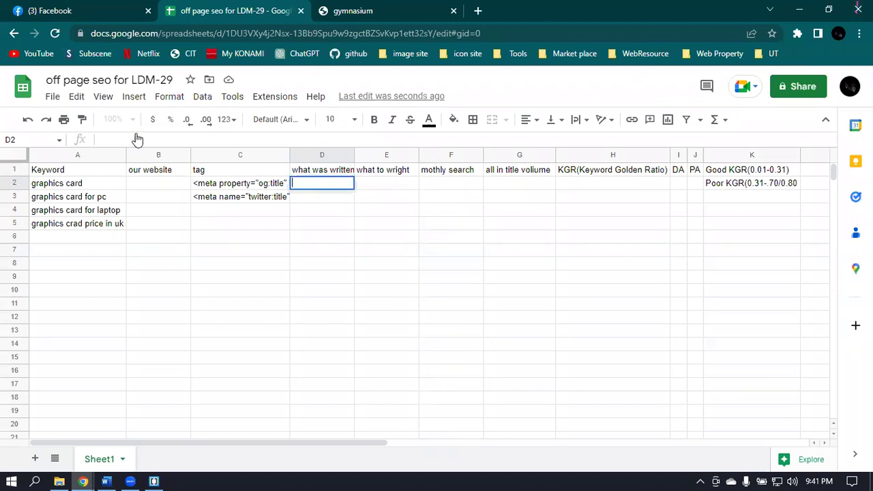
- Go to the gymnasium page and highlight both paragraphs of the About Us section
left_click(389, 11)
scroll(333, 314, "down", 2)
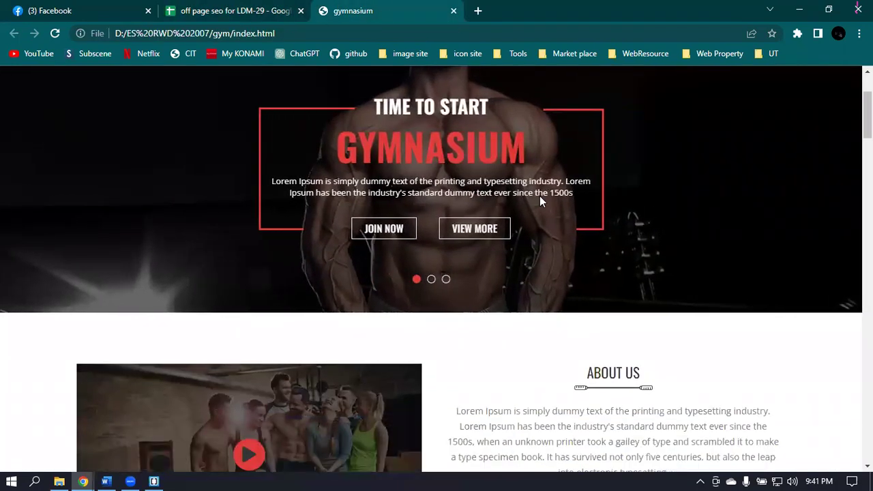
scroll(535, 197, "down", 3)
left_click_drag(457, 218, 802, 366)
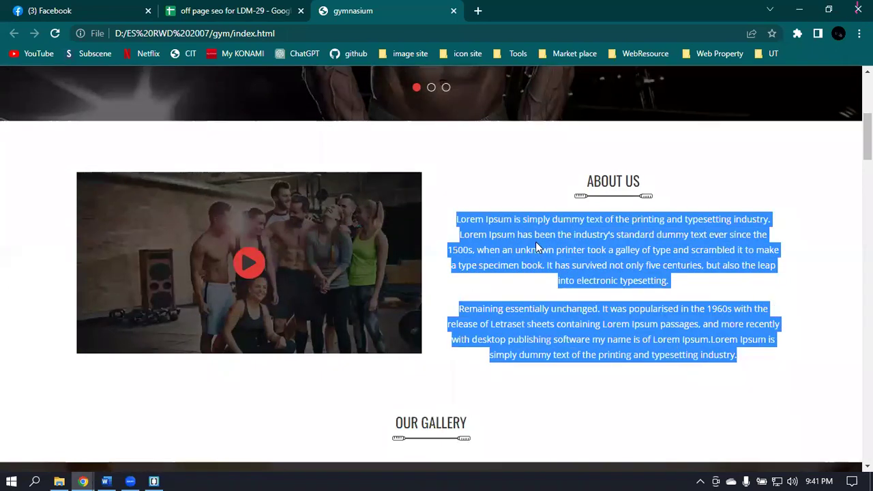
- Highlight the first About Us paragraph of the gymnasium page and review the page's sections down to the footer and back to the banner
left_click(535, 242)
left_click_drag(475, 219, 712, 298)
scroll(712, 298, "down", 3)
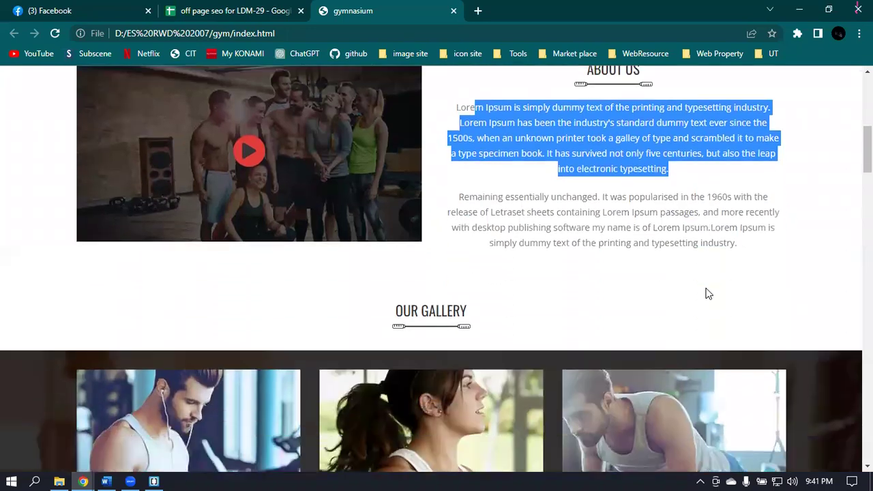
scroll(752, 156, "down", 14)
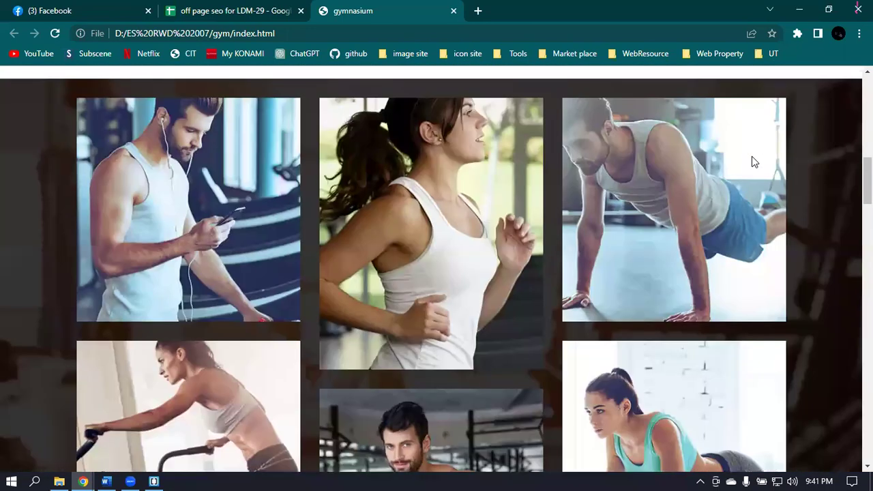
scroll(489, 290, "up", 3)
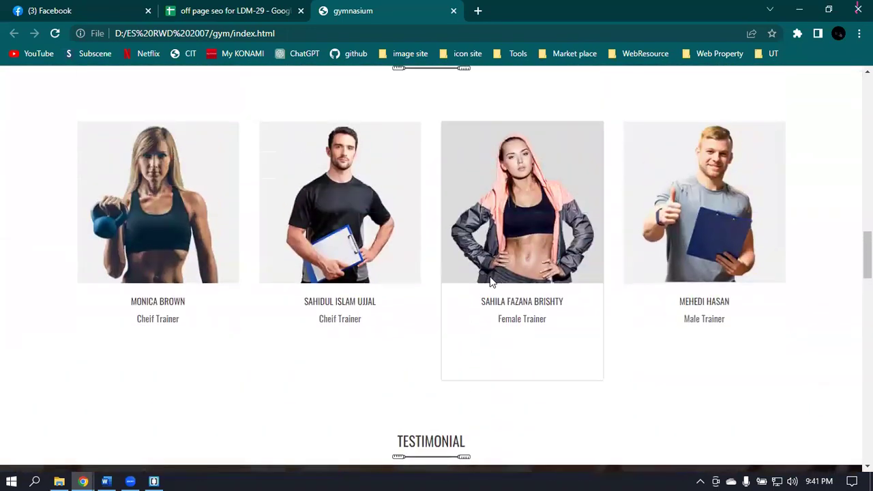
scroll(501, 273, "down", 5)
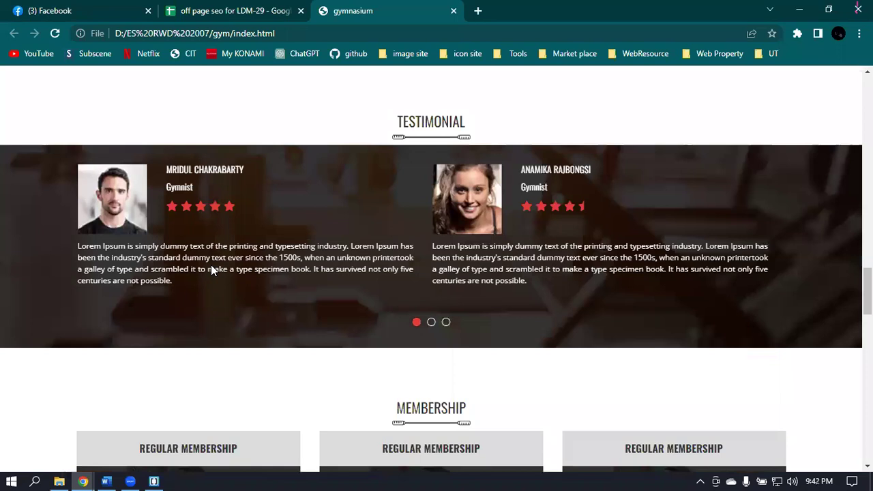
scroll(171, 258, "down", 1)
scroll(170, 258, "down", 5)
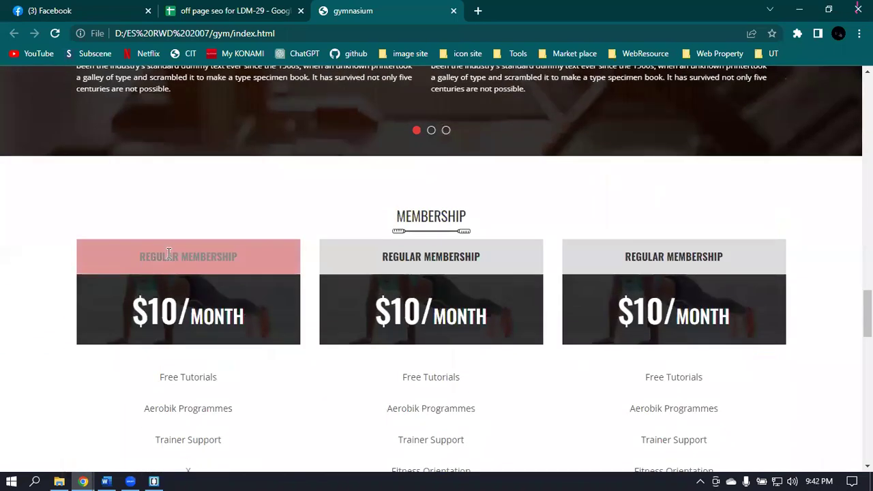
scroll(207, 264, "down", 11)
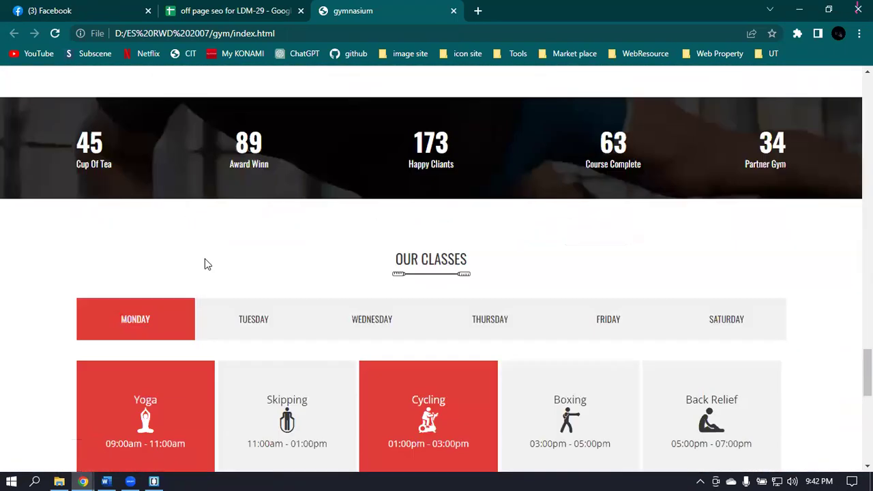
scroll(206, 263, "down", 3)
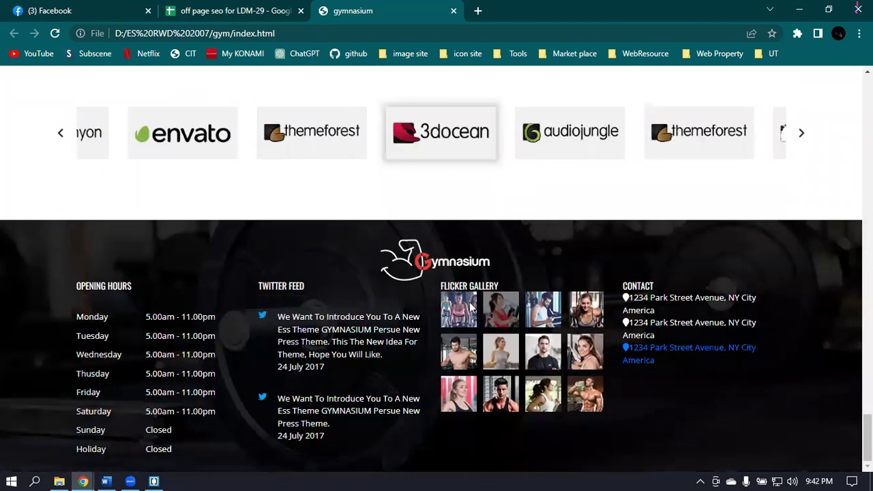
scroll(473, 199, "up", 10)
scroll(476, 200, "up", 15)
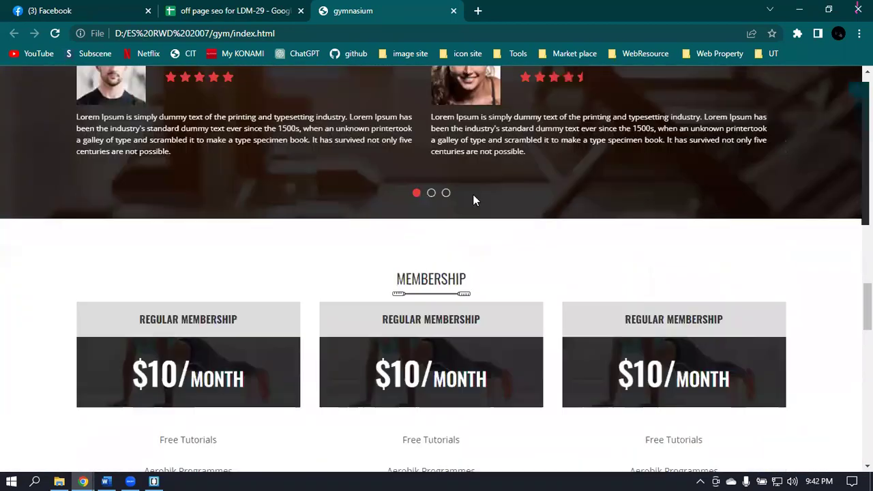
scroll(475, 199, "up", 12)
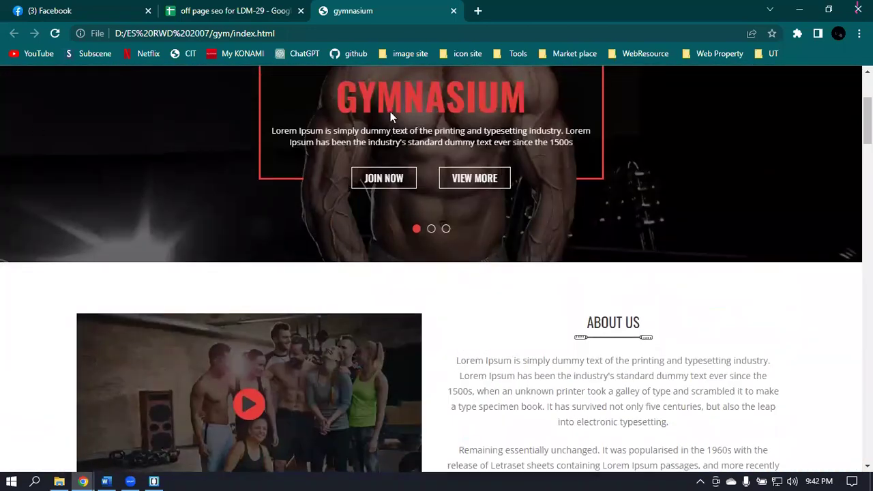
scroll(390, 111, "up", 3)
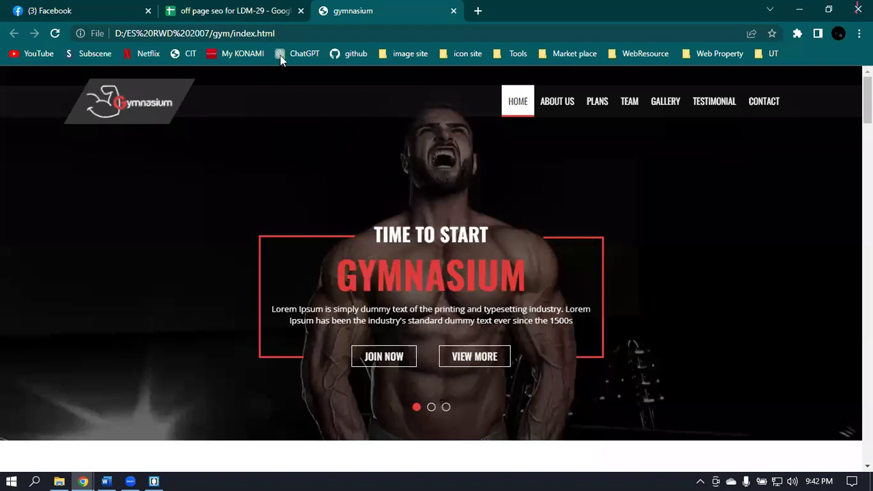
- In the off-page SEO spreadsheet, enter N/A in cell D2 under "what was written" for the graphics card keyword
mouse_move(252, 12)
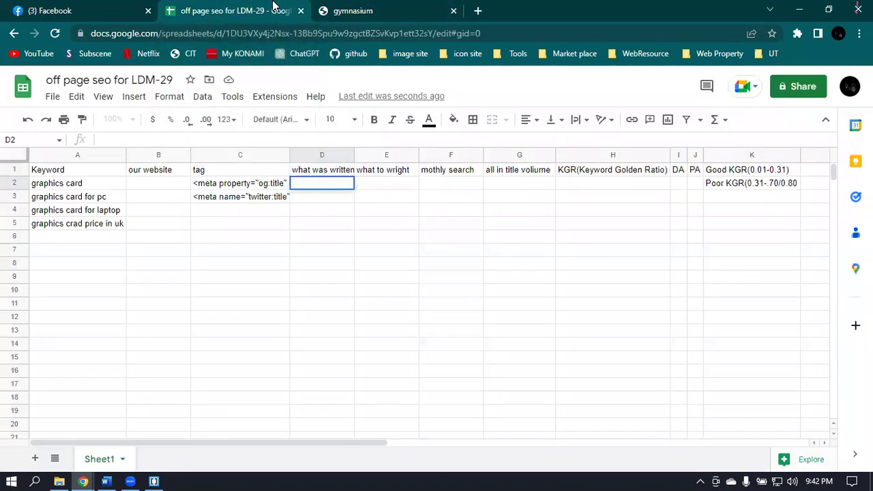
double_click(322, 182)
left_click(368, 7)
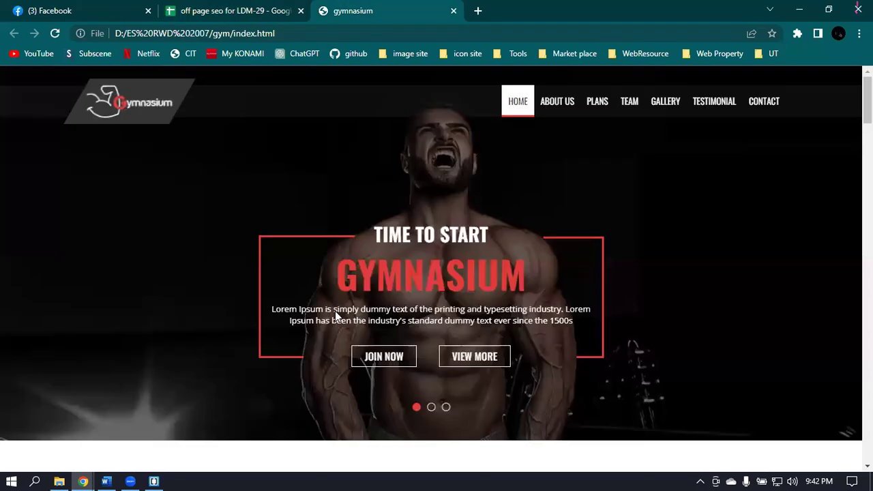
left_click(238, 10)
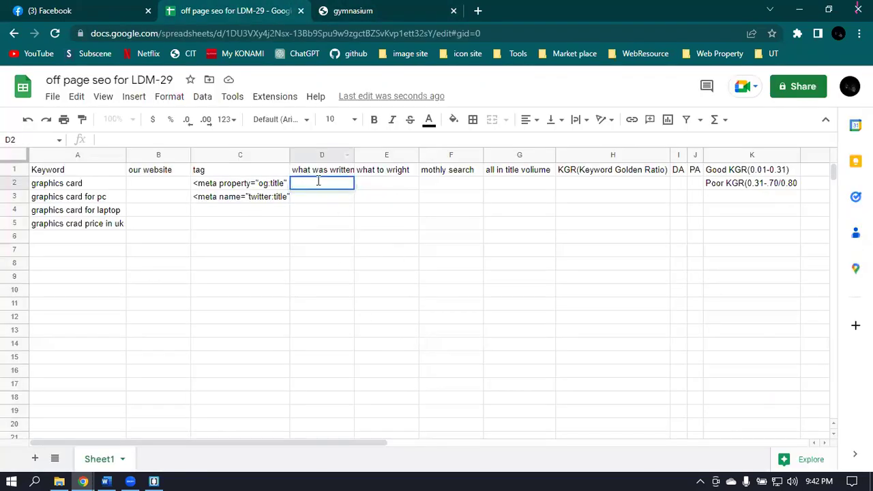
type("N/A")
key("Return")
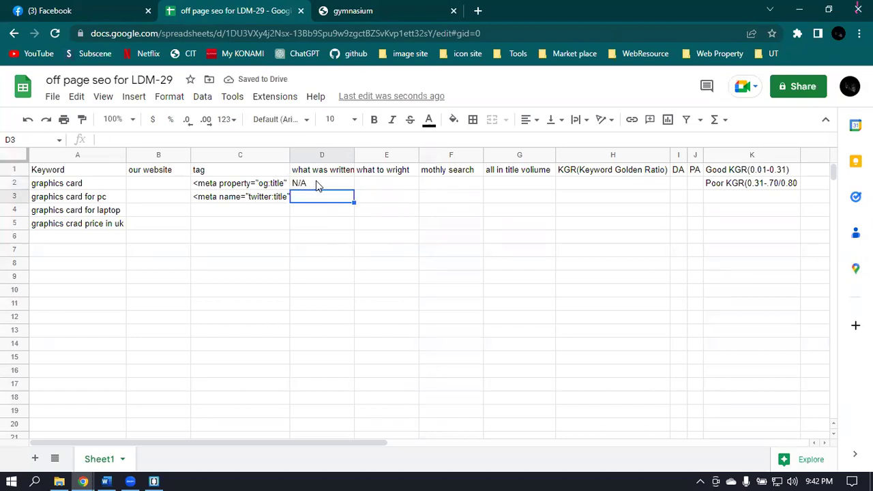
- Enter topic/graphics card in cell E2 under "what to wright" and fit column E to its contents
left_click(382, 188)
double_click(382, 184)
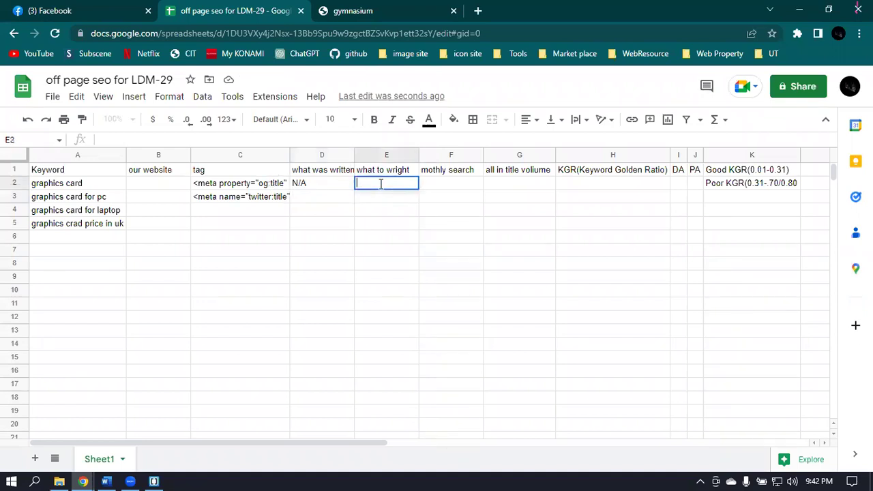
type("topic")
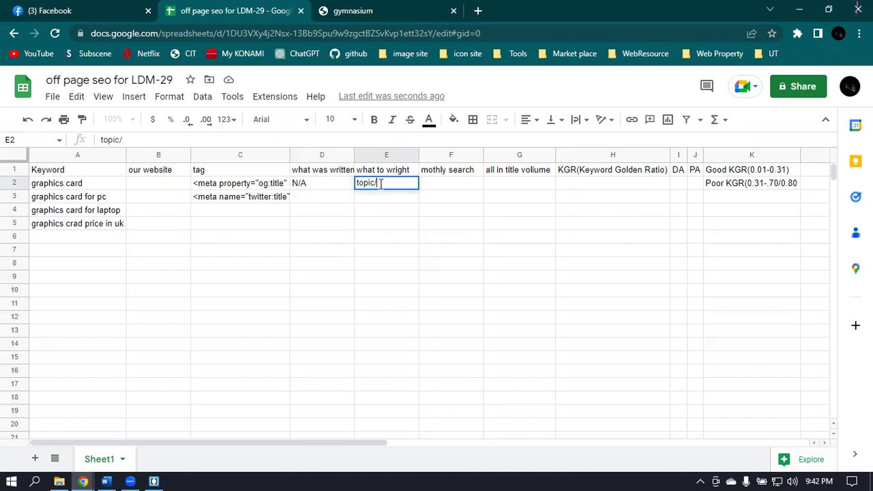
type("/graphics card")
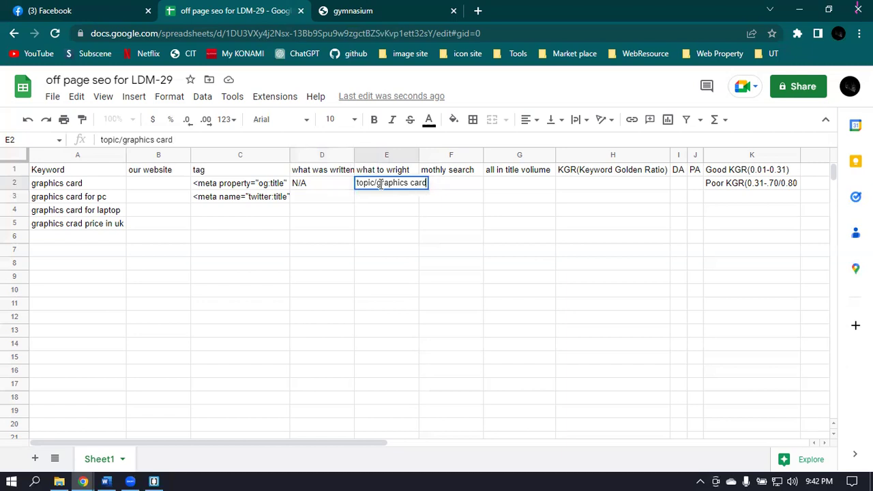
left_click(450, 184)
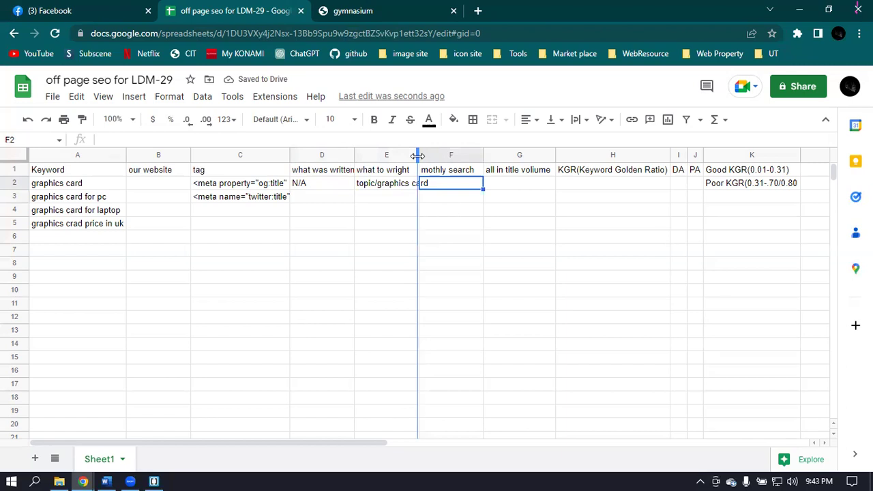
double_click(418, 156)
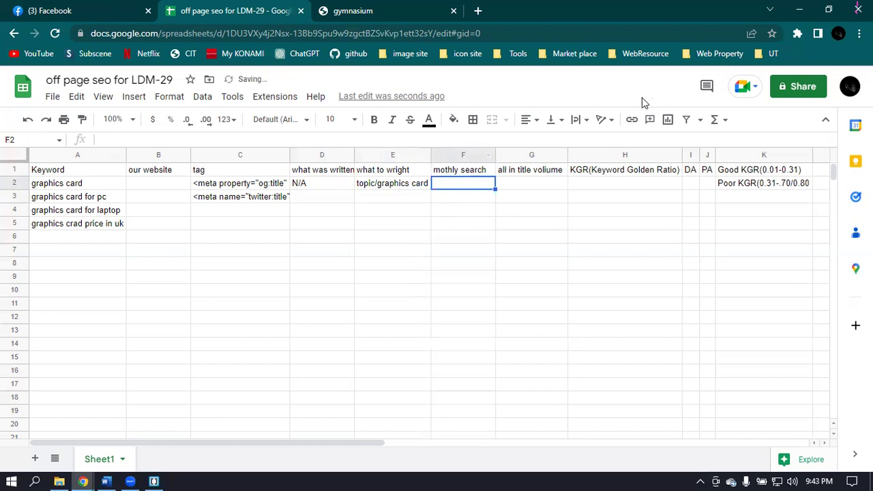
left_click(376, 197)
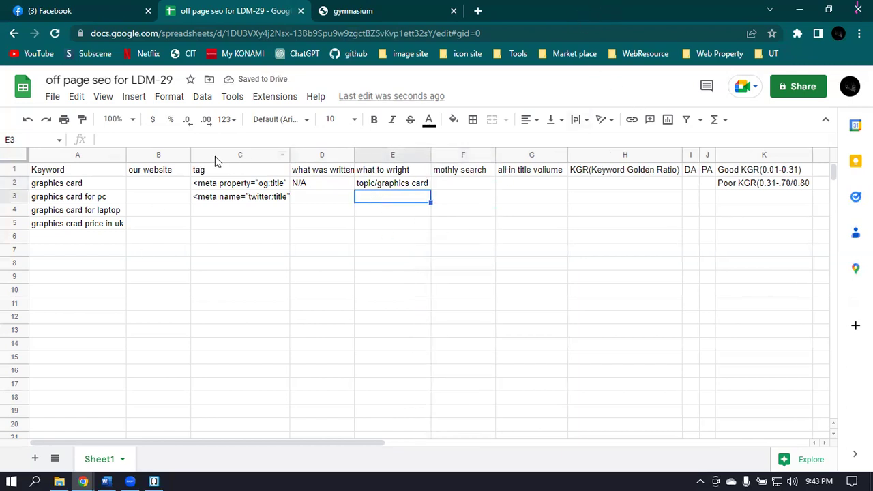
left_click(263, 197)
left_click(387, 198)
type("to")
key("BackSpace")
key("BackSpace")
- Close the Facebook tab and highlight "Graphics cards" in the og:title line of the Currys page source
left_click(148, 11)
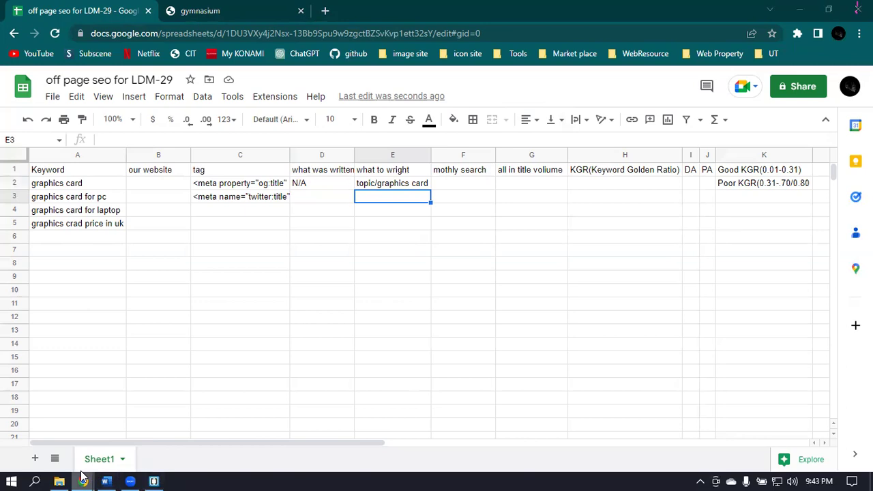
mouse_move(83, 481)
left_click(191, 437)
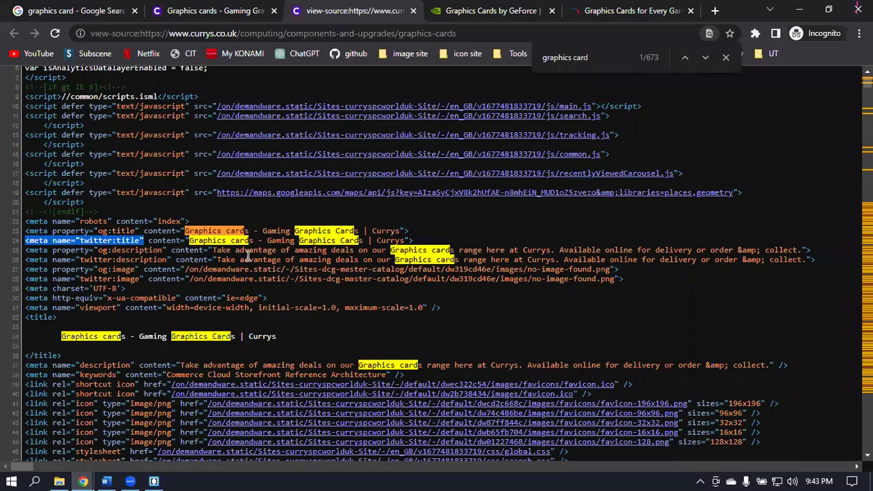
left_click(111, 232)
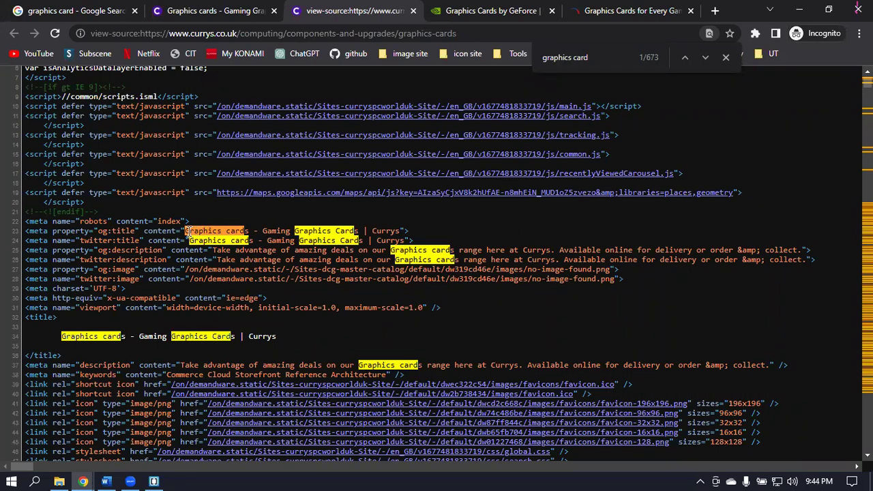
left_click_drag(181, 231, 250, 230)
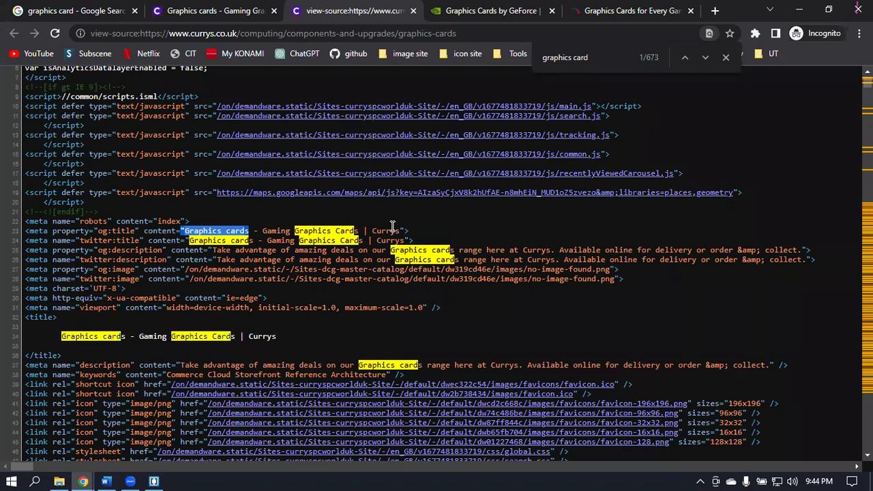
- Compare the Currys listing in the Google results for "graphics card" with the Currys graphics cards page
left_click(56, 11)
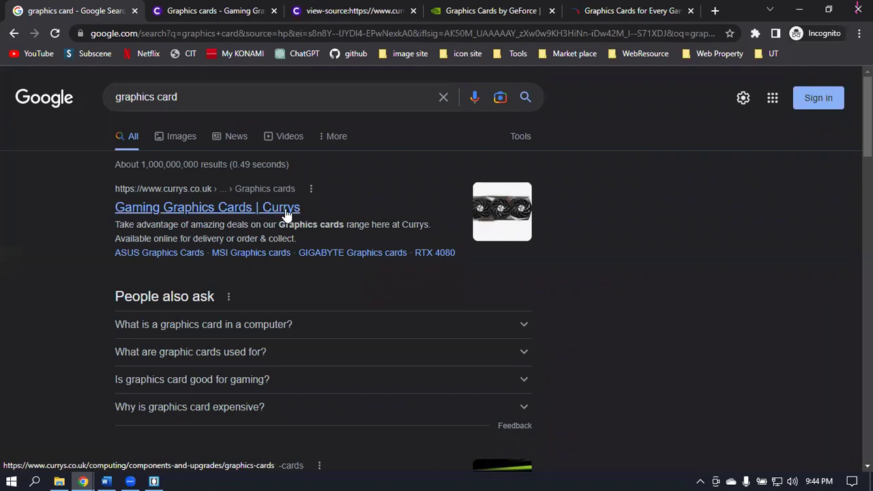
left_click(183, 11)
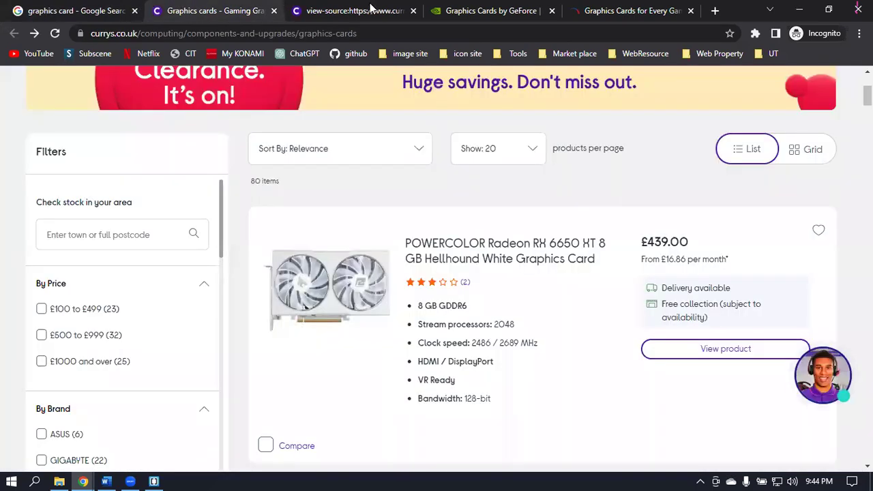
left_click(104, 6)
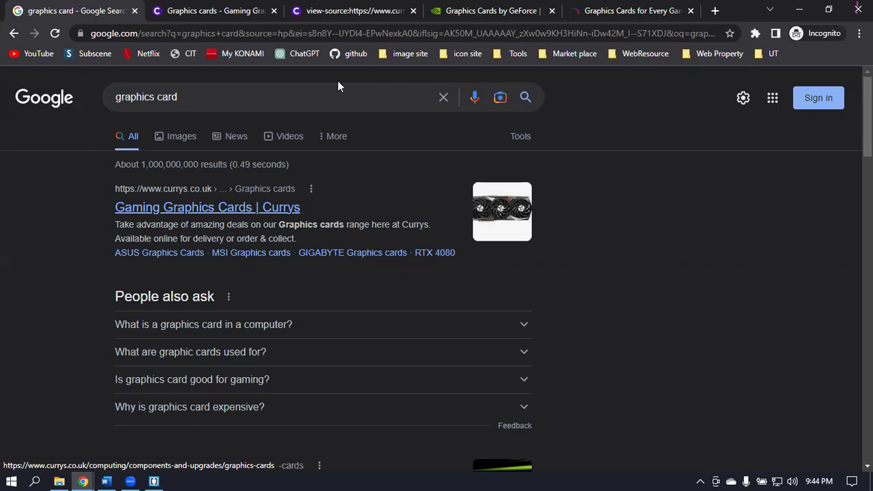
- Examine the title element in the Currys page source by highlighting "Gaming Graphics Cards | Currys" and the leading "Graphics cards -"
left_click(372, 10)
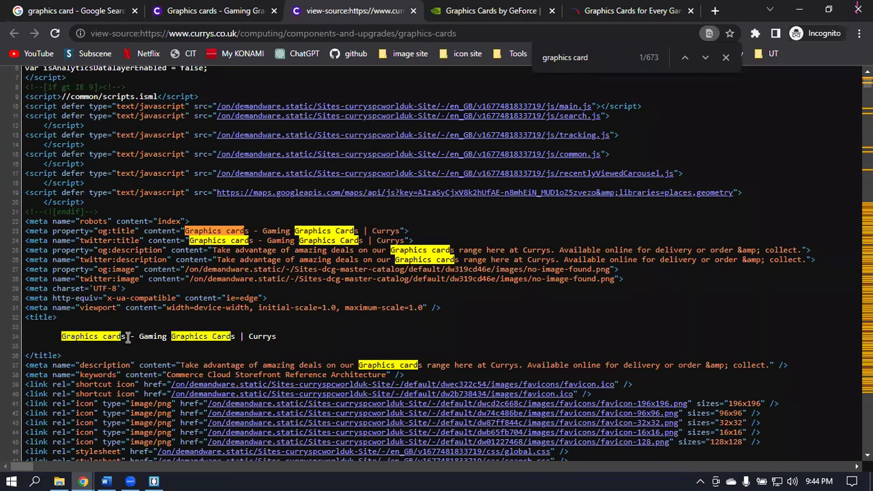
left_click_drag(144, 336, 281, 336)
left_click(334, 345)
left_click_drag(127, 337, 57, 334)
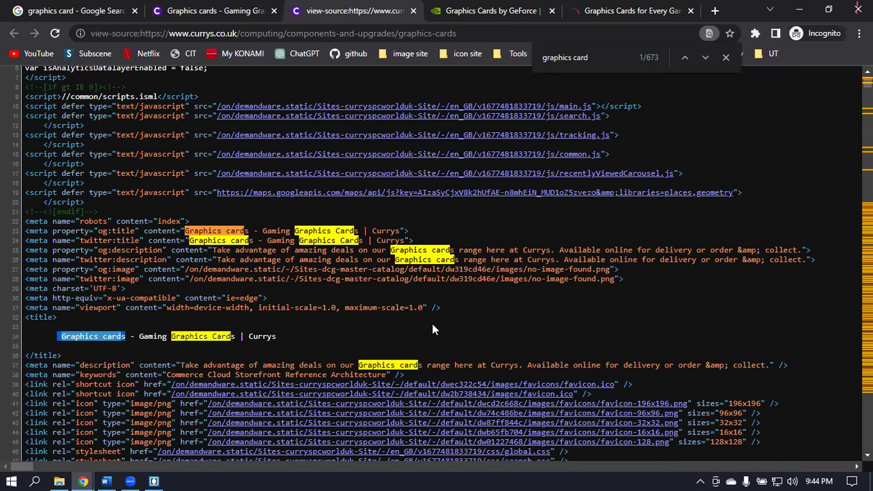
left_click_drag(139, 338, 61, 337)
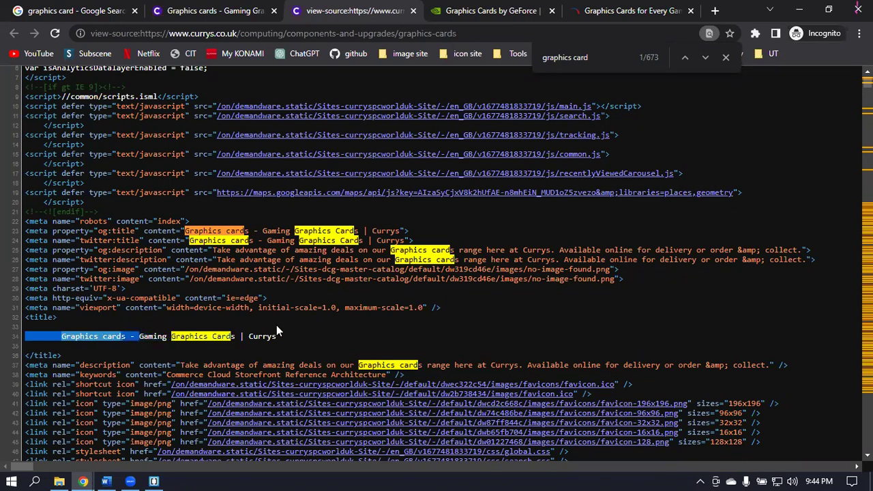
left_click(221, 347)
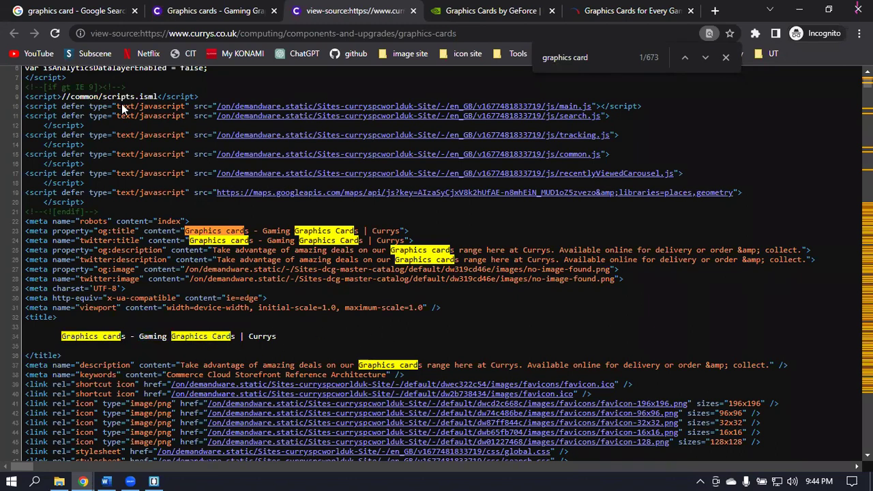
- Check the Currys result title in the Google results against "Graphics cards" in the page source's title element
left_click(75, 11)
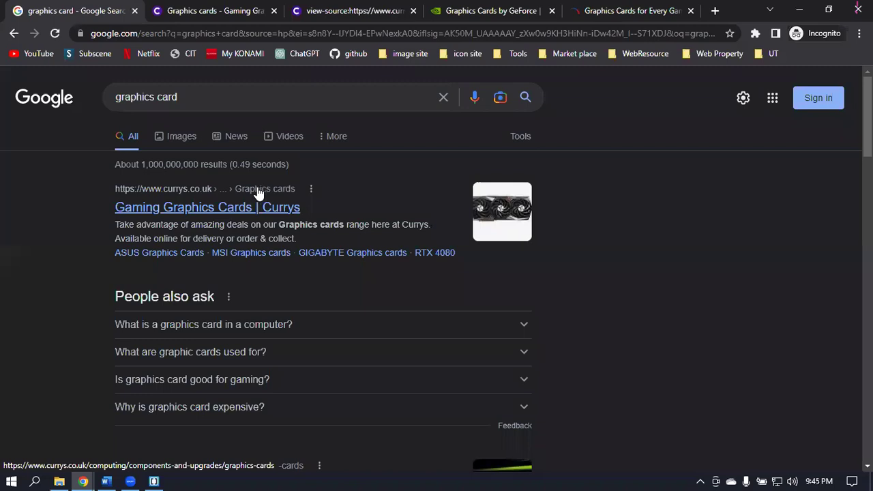
left_click(372, 8)
left_click_drag(126, 336, 53, 336)
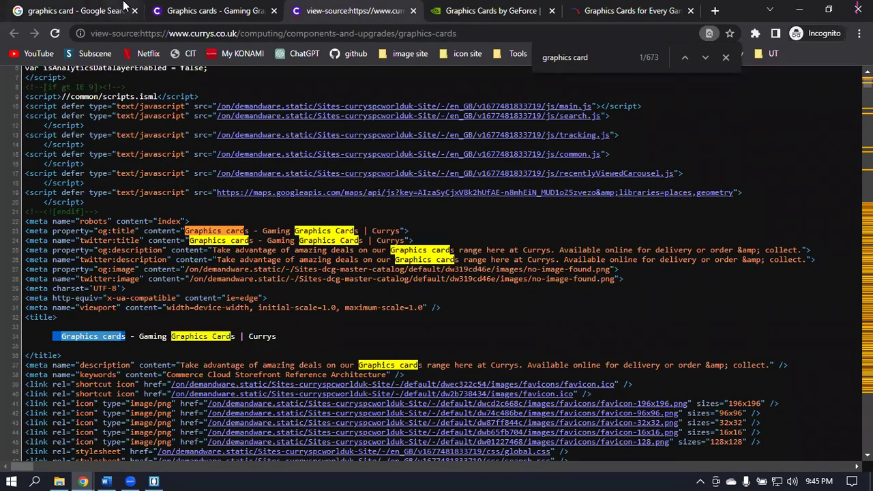
left_click(75, 10)
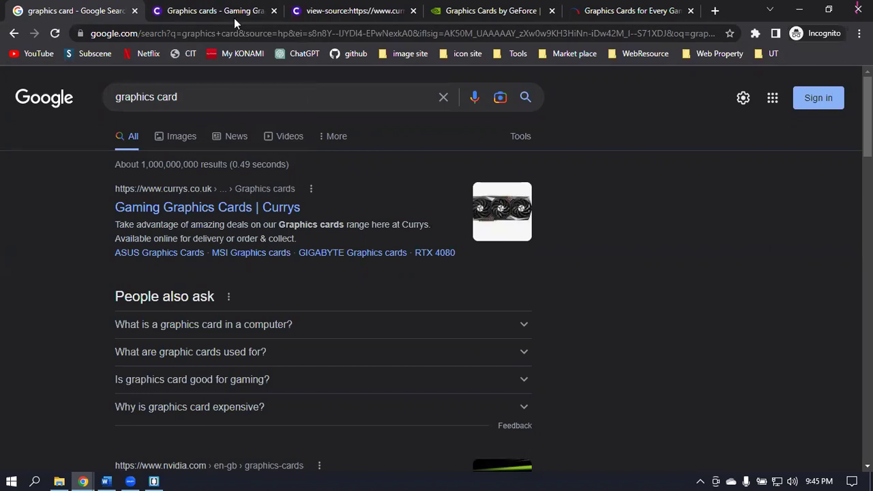
- Record the "<title>" tag in cell C4 of the off-page SEO spreadsheet
mouse_move(80, 478)
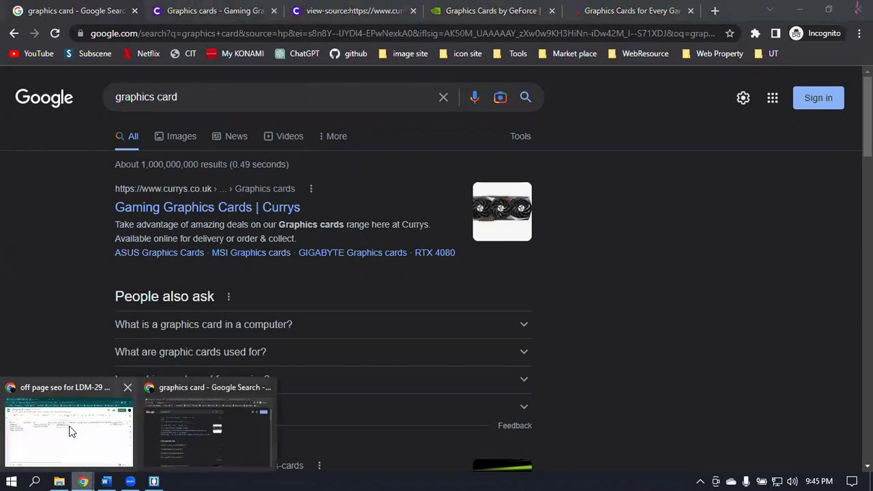
left_click(68, 422)
left_click(215, 211)
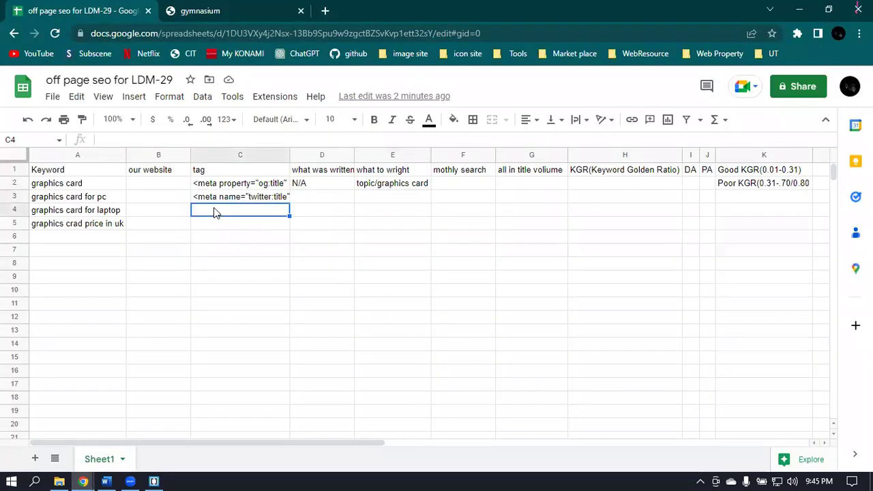
double_click(214, 211)
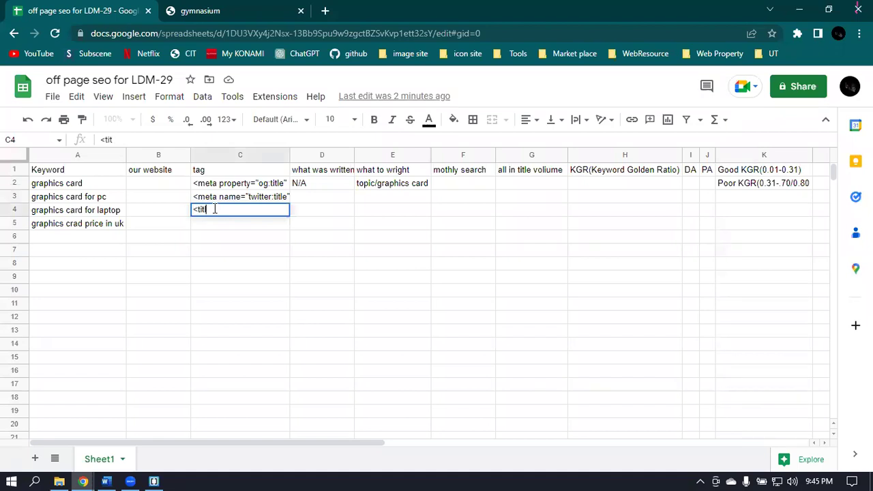
type("<title>")
left_click(394, 212)
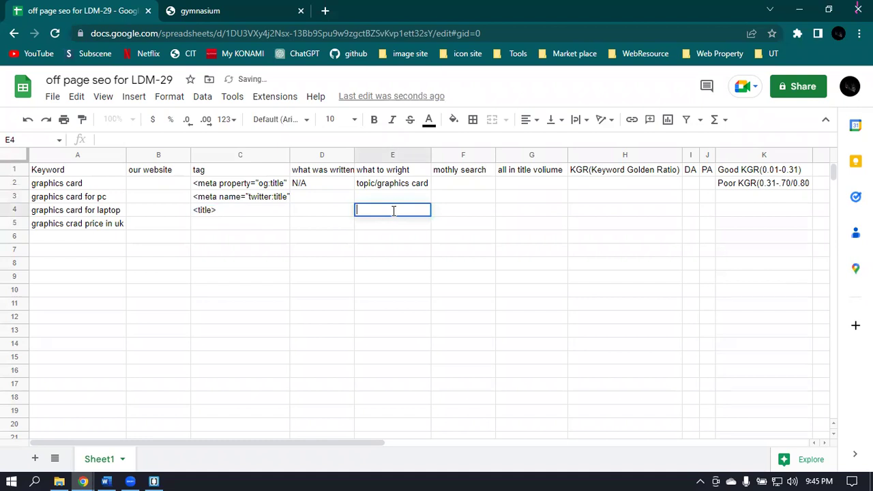
double_click(393, 210)
type("LDM")
key("BackSpace")
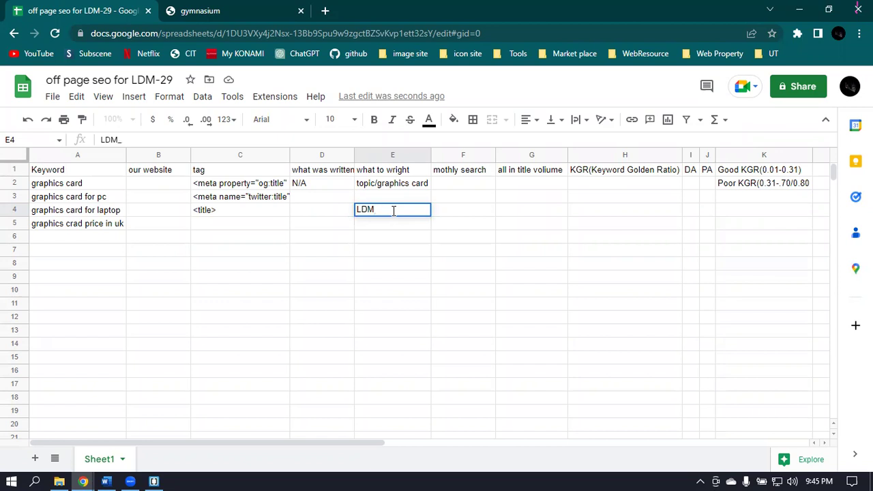
key("ctrl+Return")
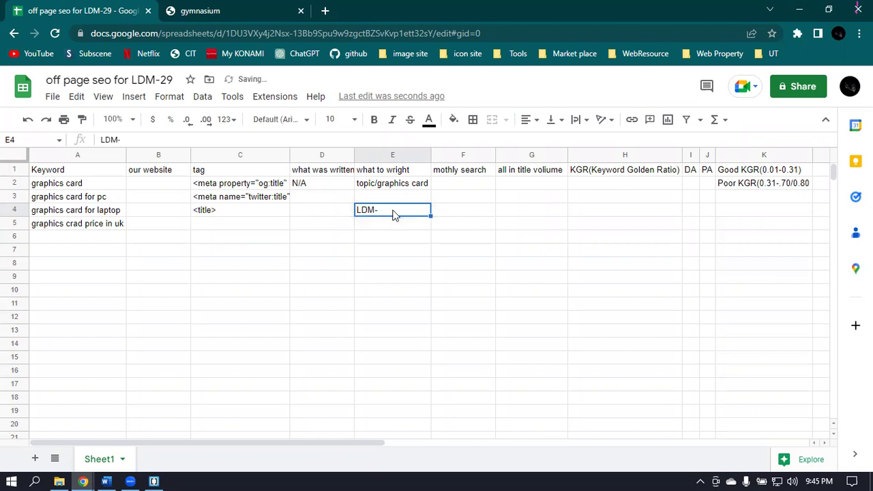
type("29")
key("BackSpace")
key("BackSpace")
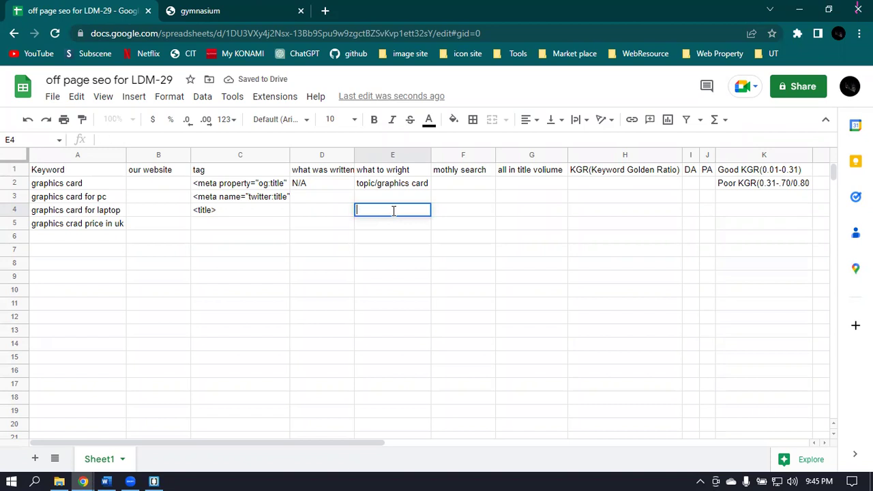
- Enter "LDM-29B Graphics Card" as the text to write in cell E4 and fit column E's width to it
type("LDM")
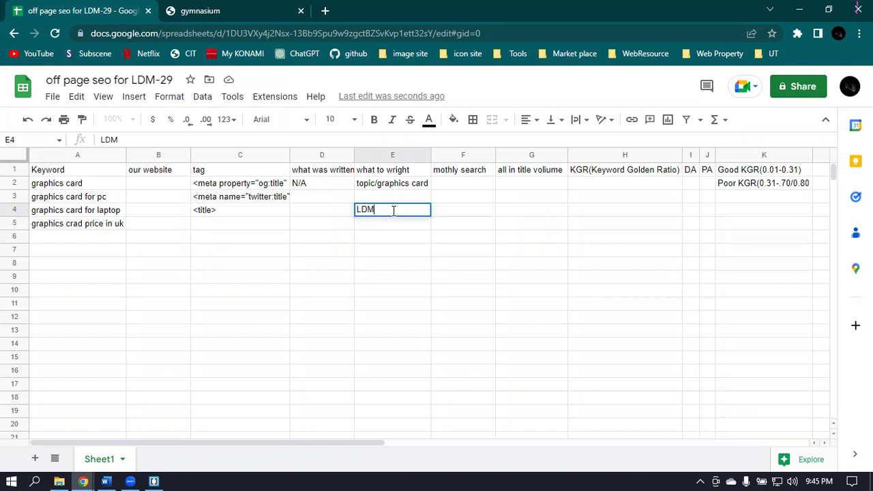
type("-29B Graphics Card")
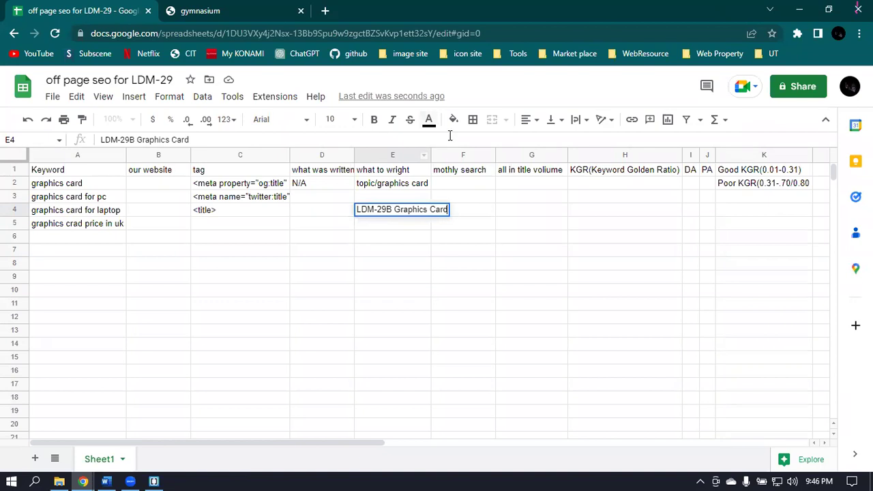
left_click_drag(430, 156, 430, 158)
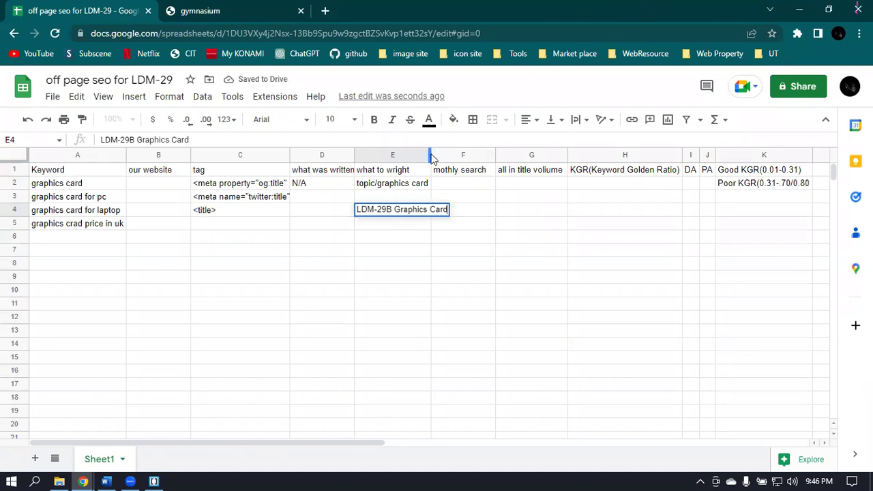
left_click_drag(430, 157, 431, 157)
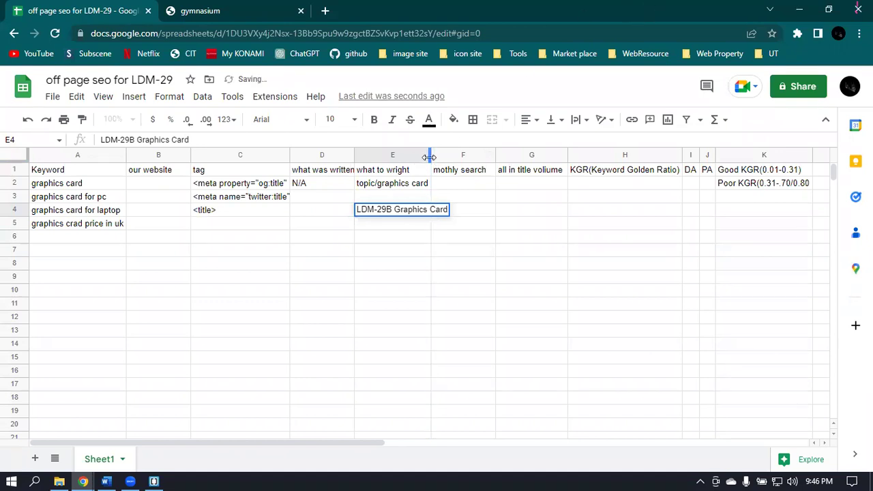
left_click(469, 216)
double_click(430, 155)
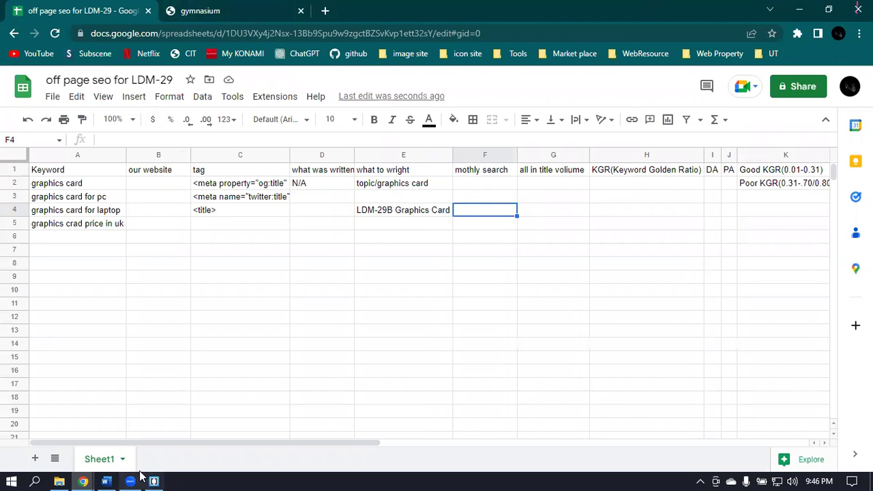
- Examine the description text under the Currys result in the Google results by highlighting it
mouse_move(82, 481)
left_click(182, 446)
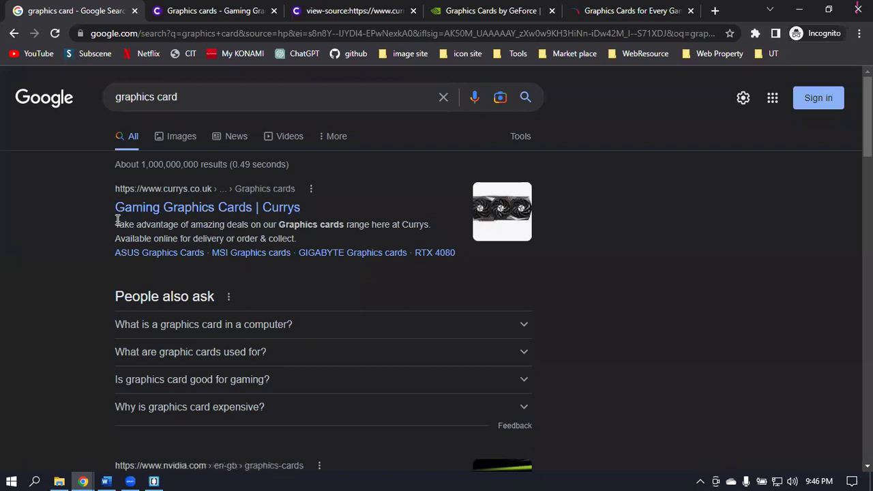
left_click_drag(116, 220, 304, 244)
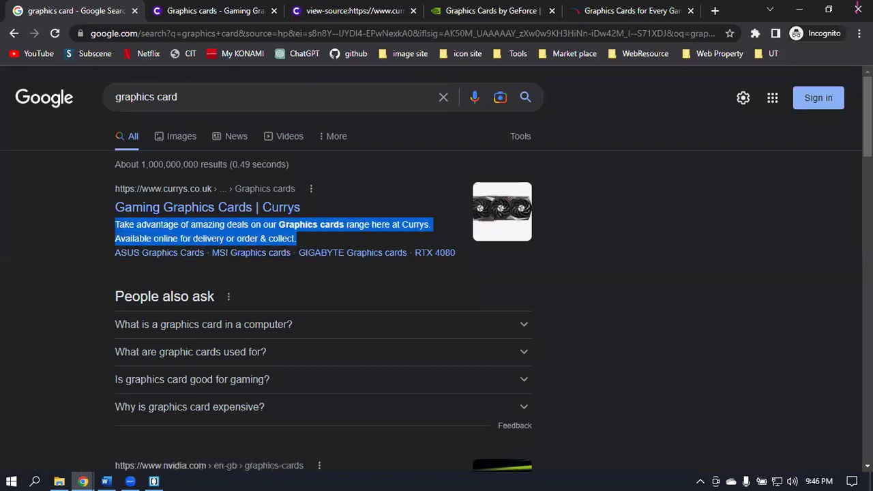
left_click(782, 238)
left_click_drag(298, 240, 117, 227)
left_click(668, 274)
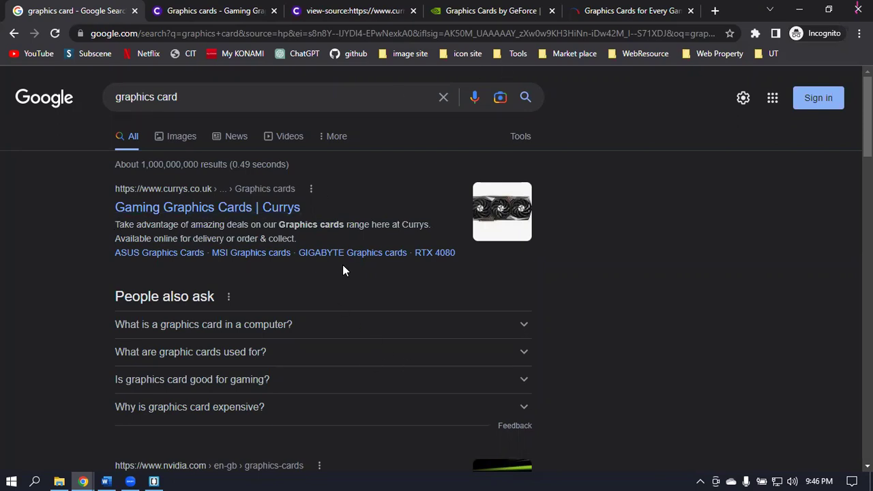
left_click_drag(295, 238, 107, 218)
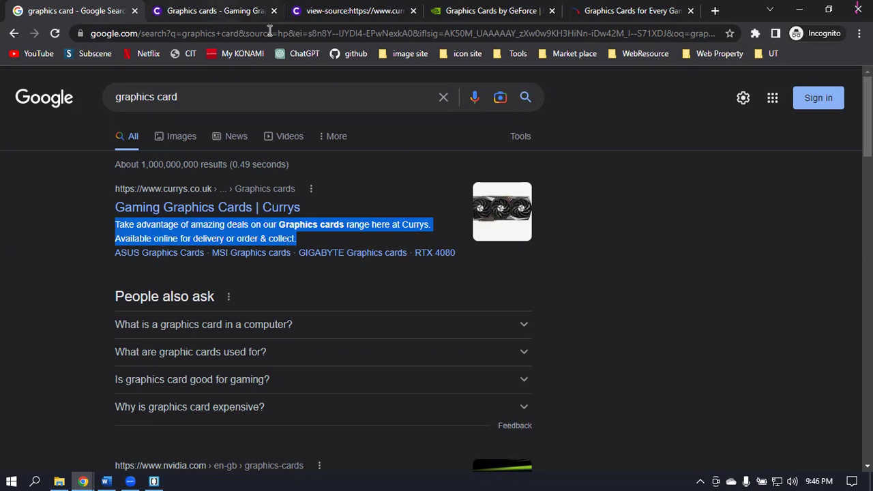
- Find the meta description line in the Currys page source and compare it with the Currys description in the Google results
left_click(352, 10)
scroll(407, 297, "down", 2)
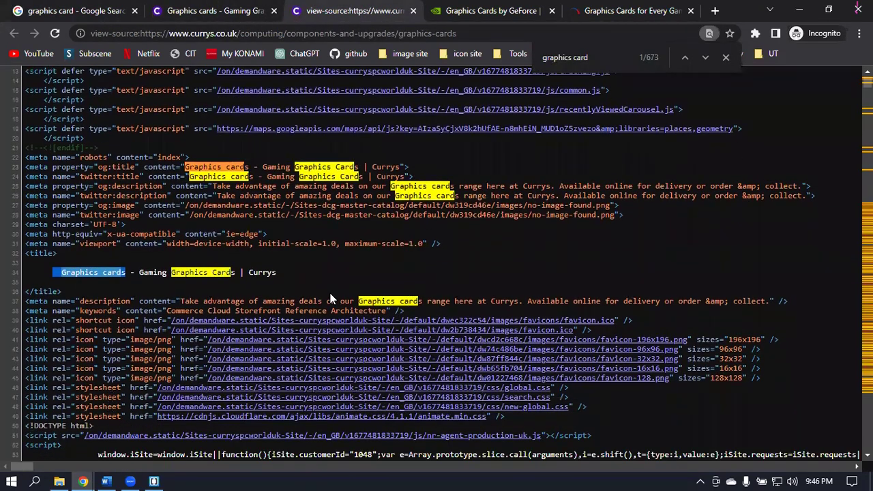
left_click(30, 301)
left_click_drag(30, 301, 178, 302)
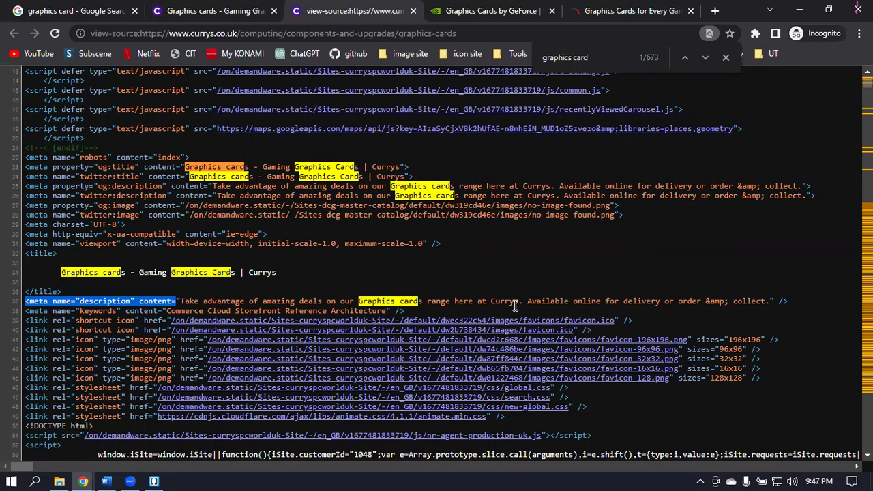
left_click(75, 10)
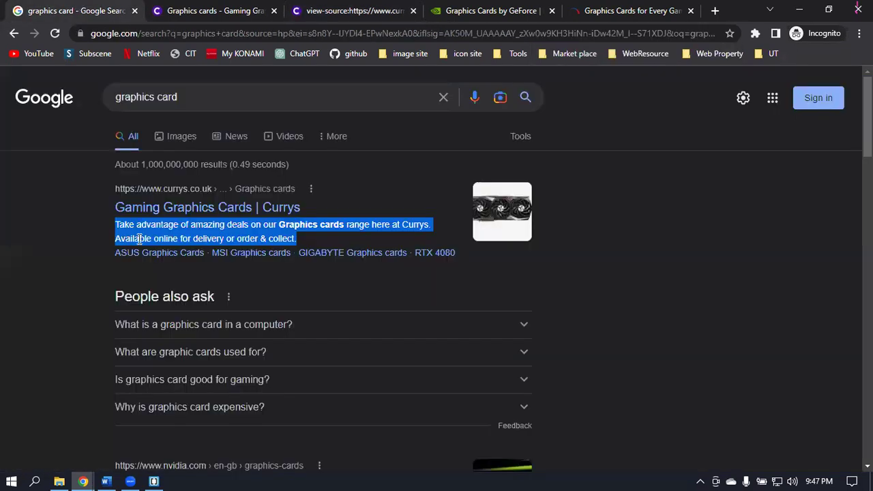
left_click(379, 10)
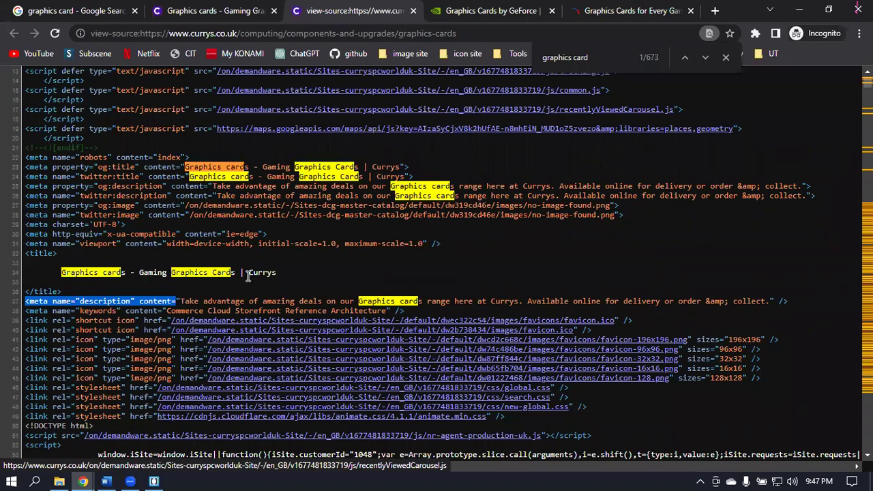
- Copy <meta name="description" from the Currys page source into cell C5 of the off-page SEO spreadsheet
left_click(305, 289)
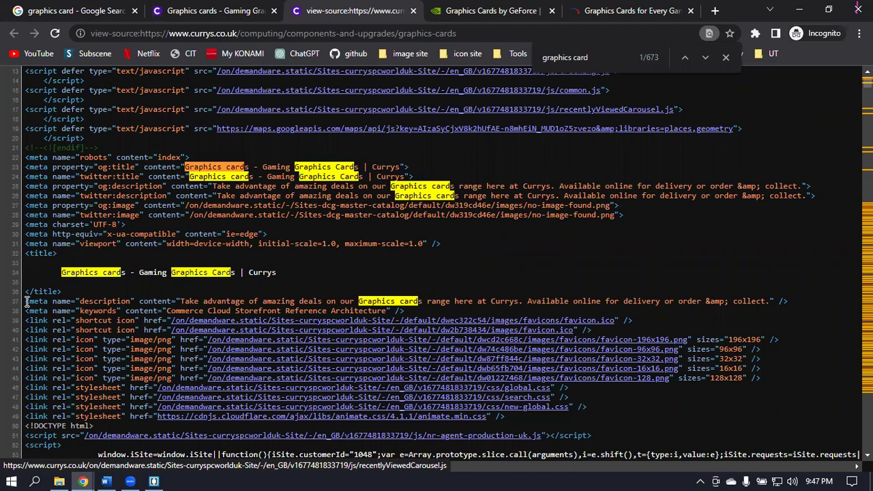
left_click_drag(25, 303, 134, 305)
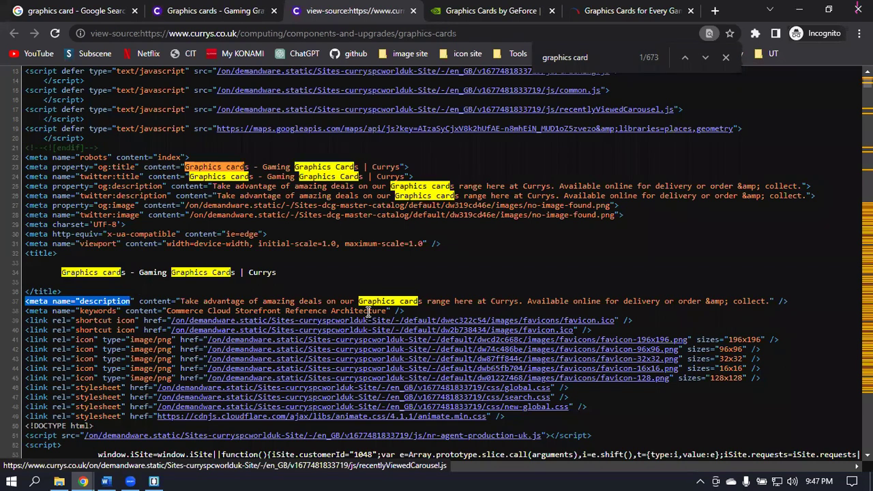
left_click(188, 299)
left_click_drag(26, 302, 136, 301)
key("ctrl+c")
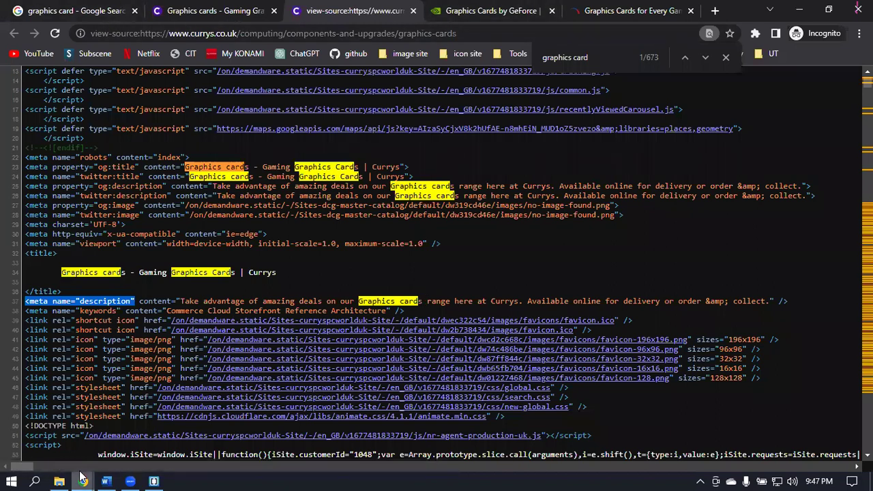
mouse_move(82, 477)
left_click(73, 433)
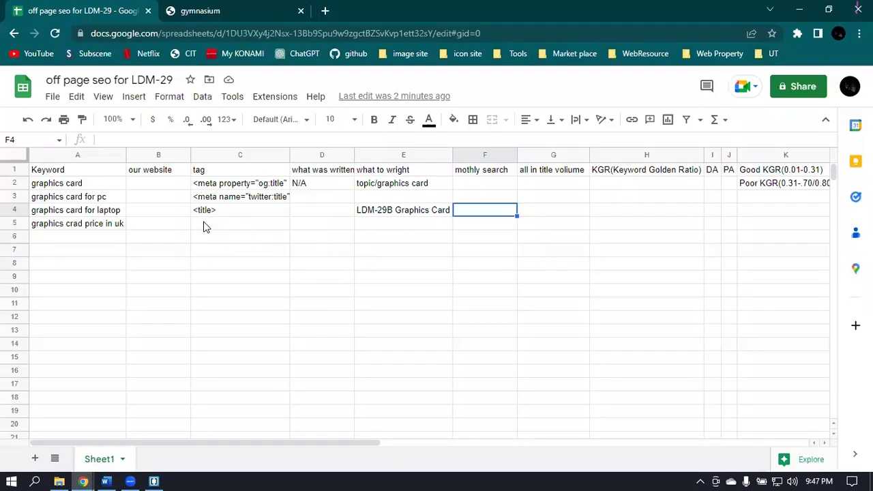
left_click(208, 225)
double_click(208, 223)
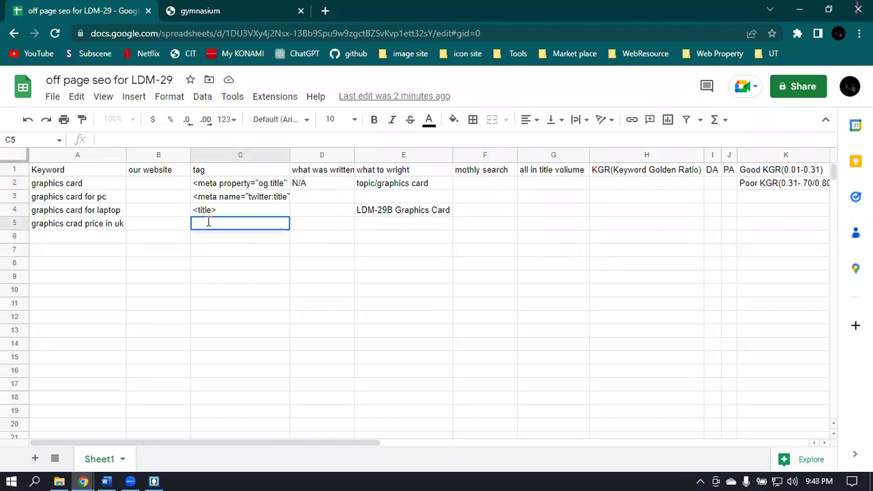
key("ctrl+v")
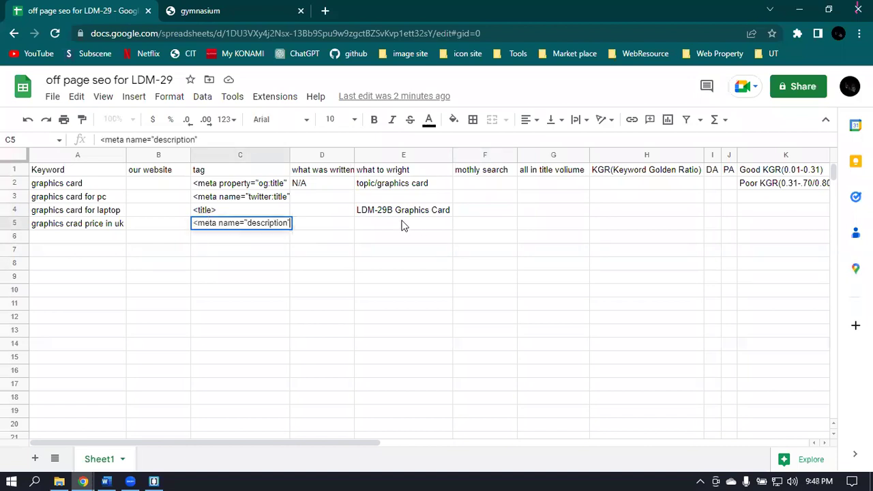
left_click(317, 223)
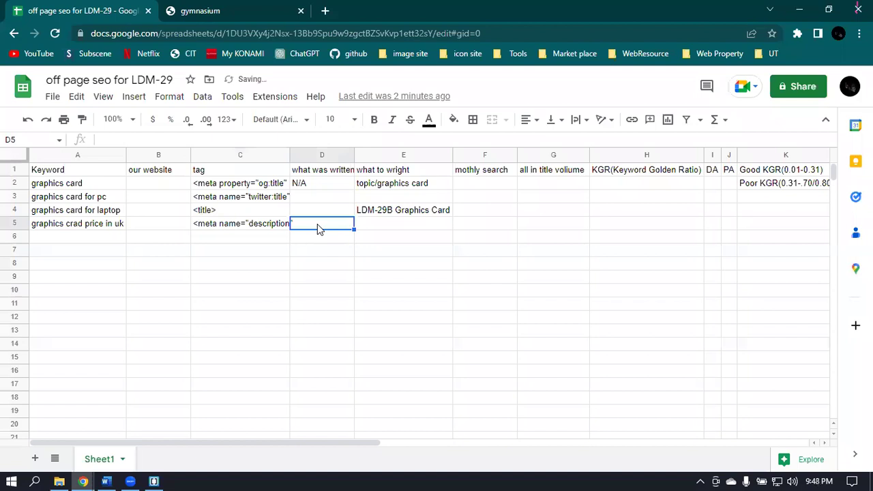
- Enter "Details about graphics card in50-60 word" in cell E5 and fit column E's width to it
double_click(409, 225)
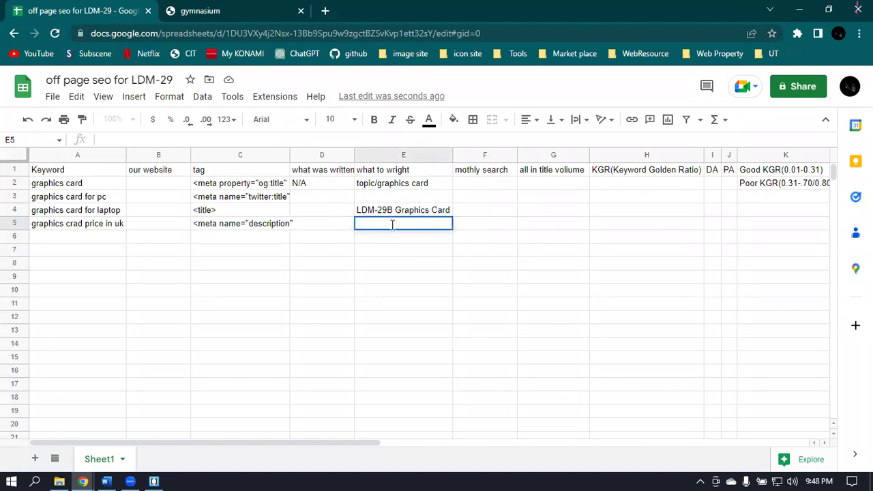
type("Details about graph")
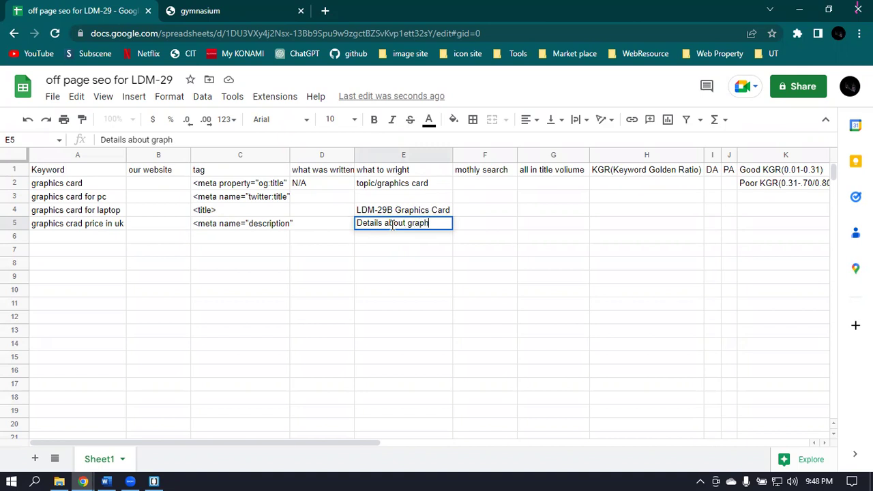
type("ics card in5")
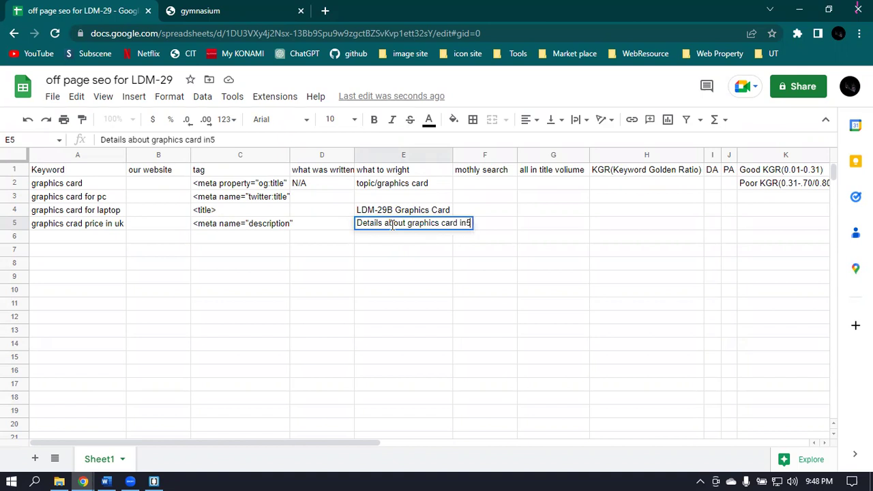
type("0-60 word")
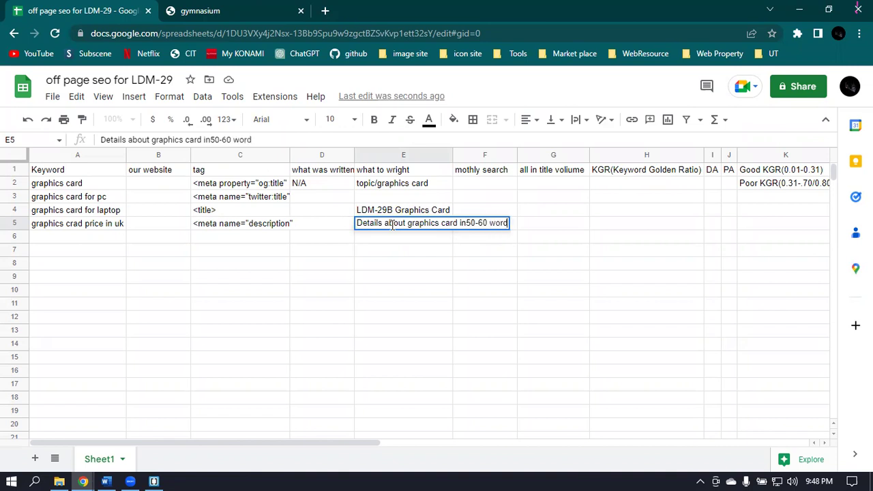
key("Return")
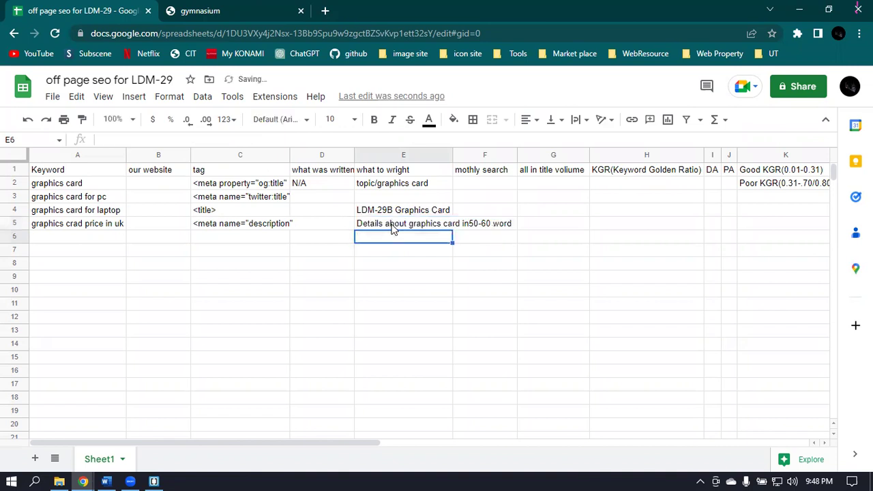
double_click(452, 154)
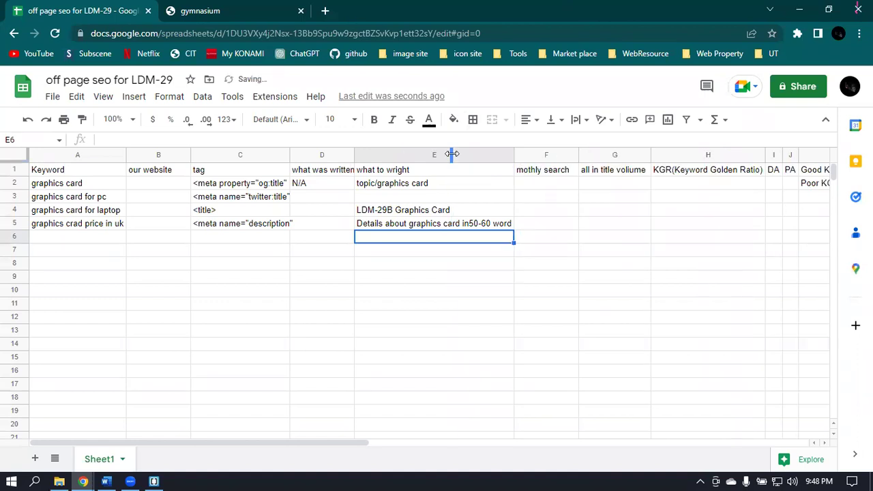
- Review the description tag in cell C5 against its suggested text in cell E5
left_click(211, 228)
left_click(410, 229)
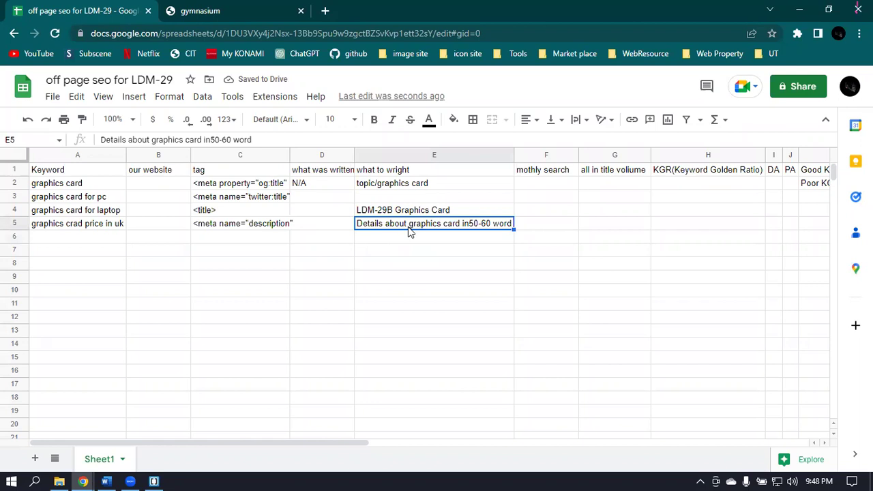
left_click(262, 227)
left_click(389, 227)
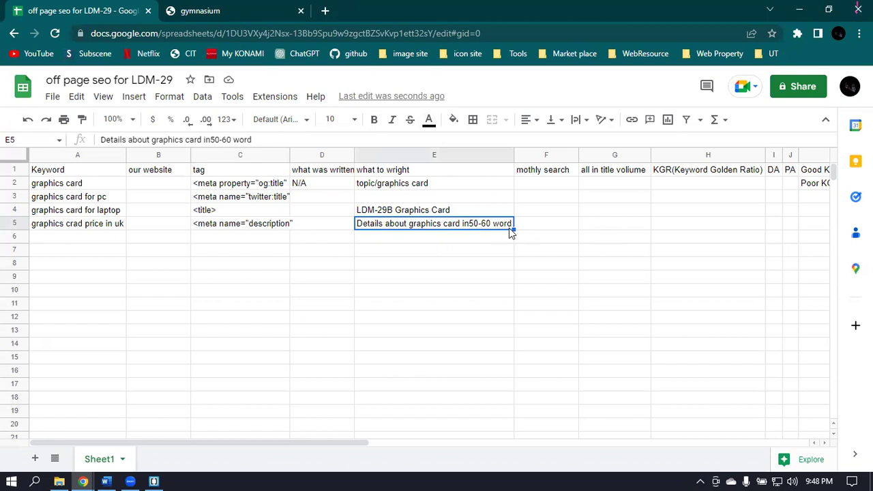
- Search Google in a new tab for "meta description word limit"
left_click(324, 10)
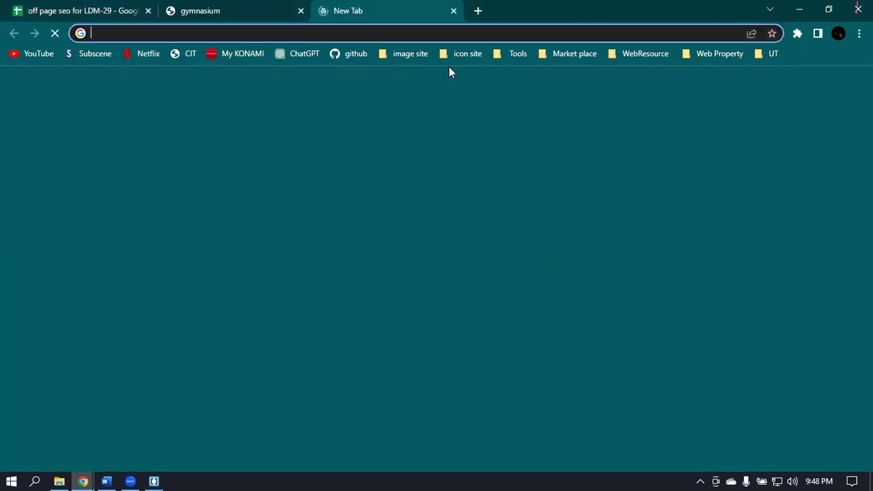
type("met")
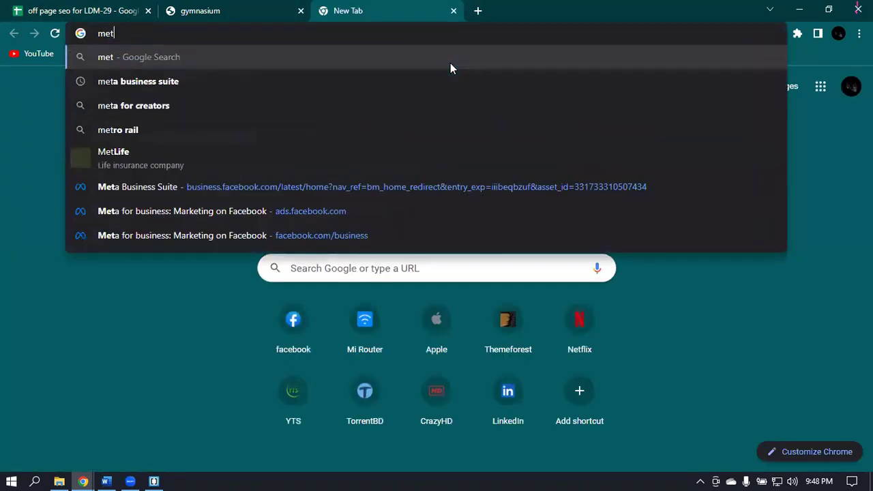
type("a dw")
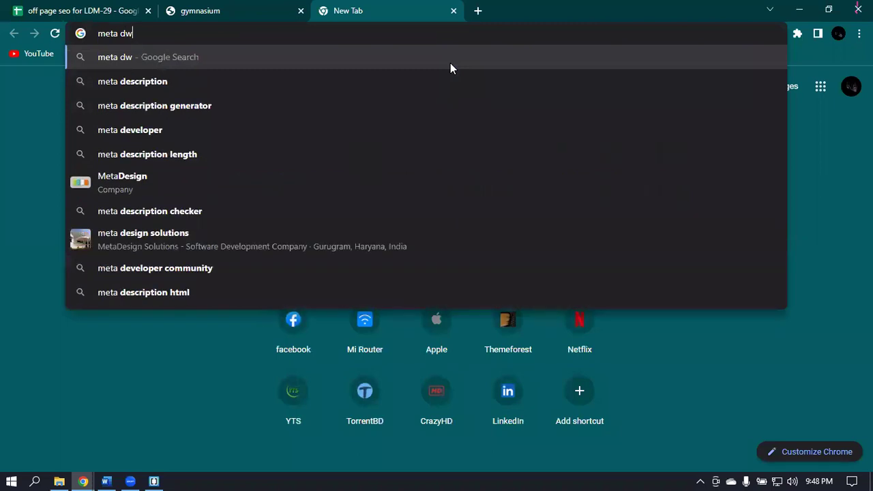
key("BackSpace")
type("escription ")
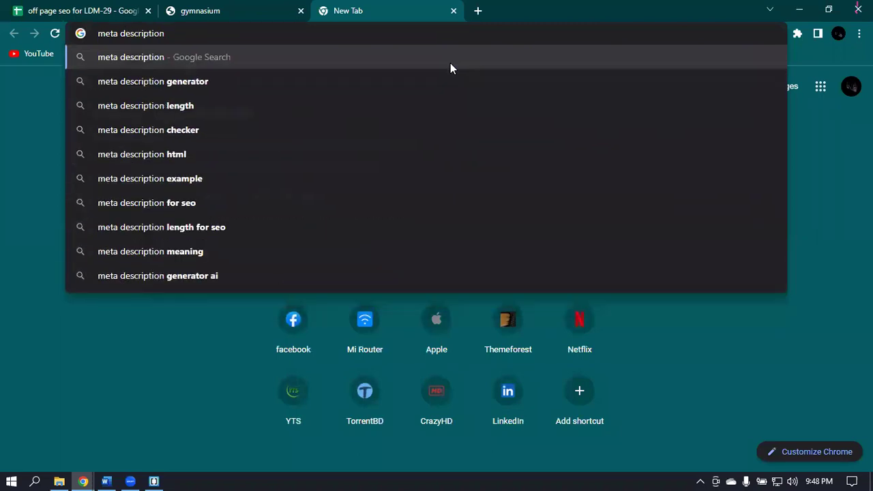
type("wor")
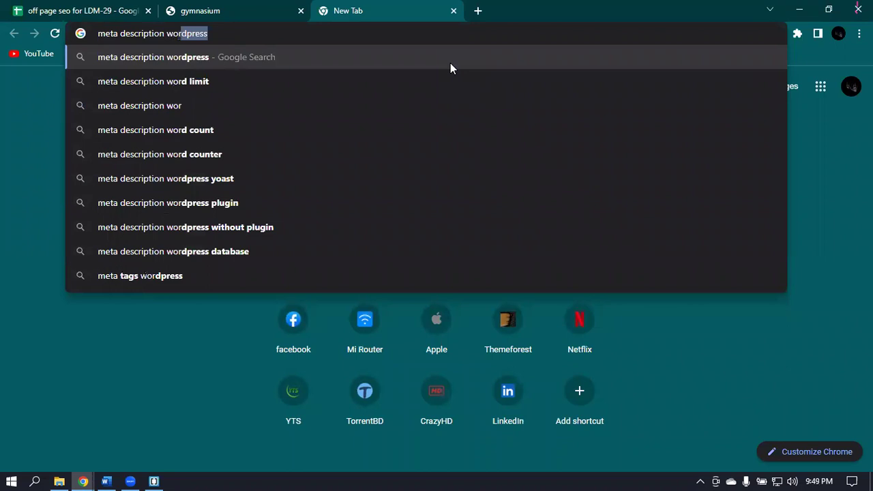
key("Down")
key("Return")
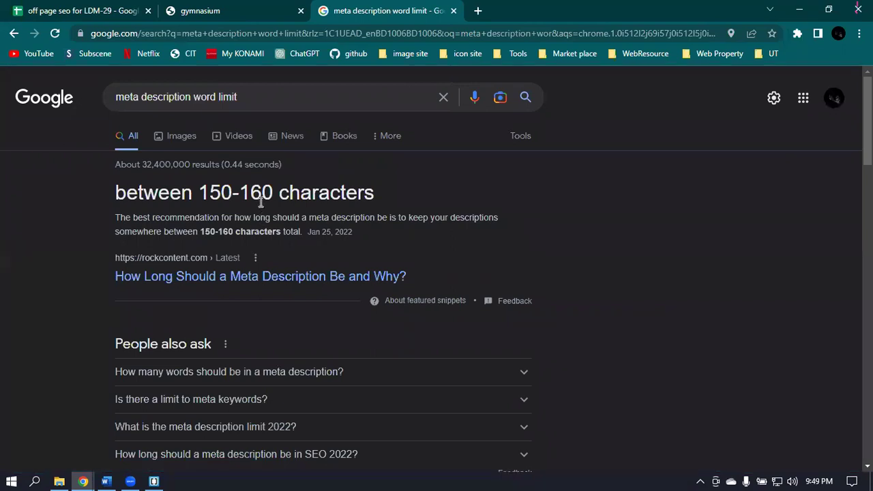
- Read the recommended meta description length in the featured snippet and compare it with the suggested text in cell E5
left_click_drag(309, 199, 199, 197)
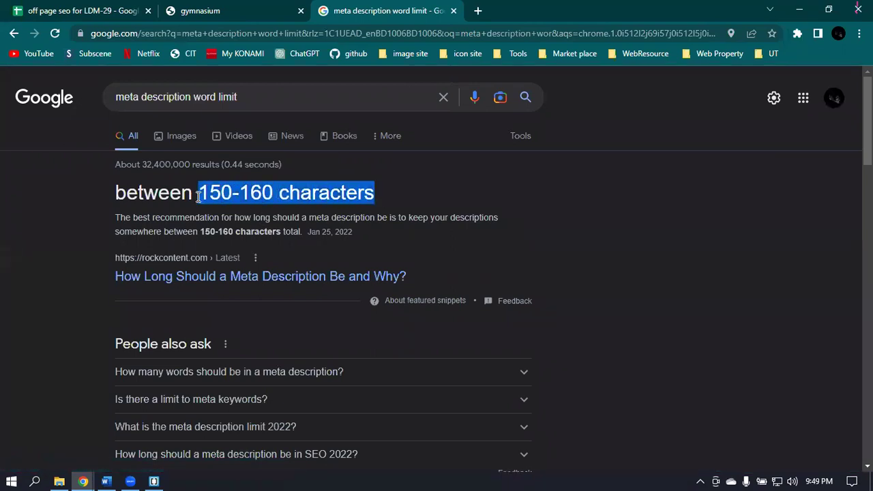
left_click(116, 216)
left_click_drag(116, 217, 303, 232)
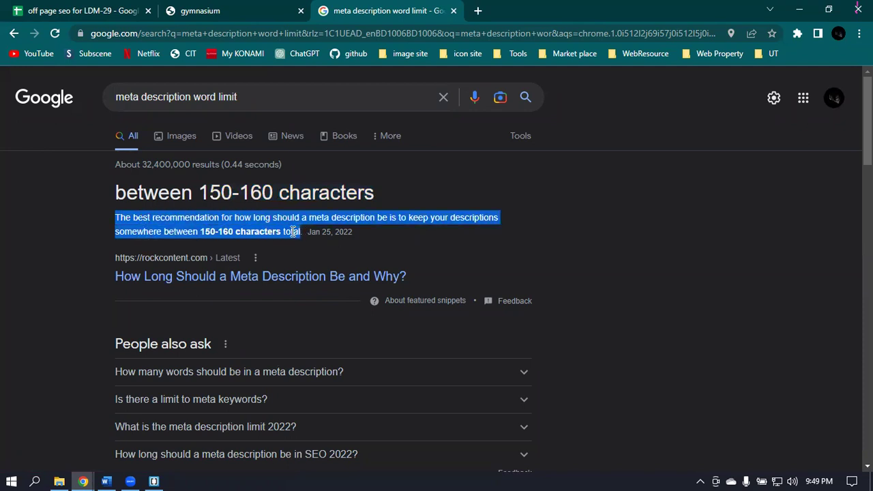
left_click(459, 231)
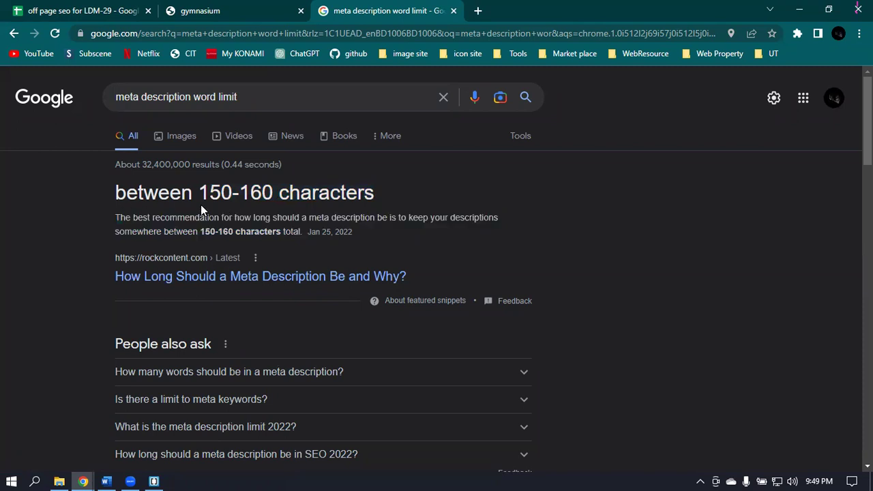
left_click(48, 5)
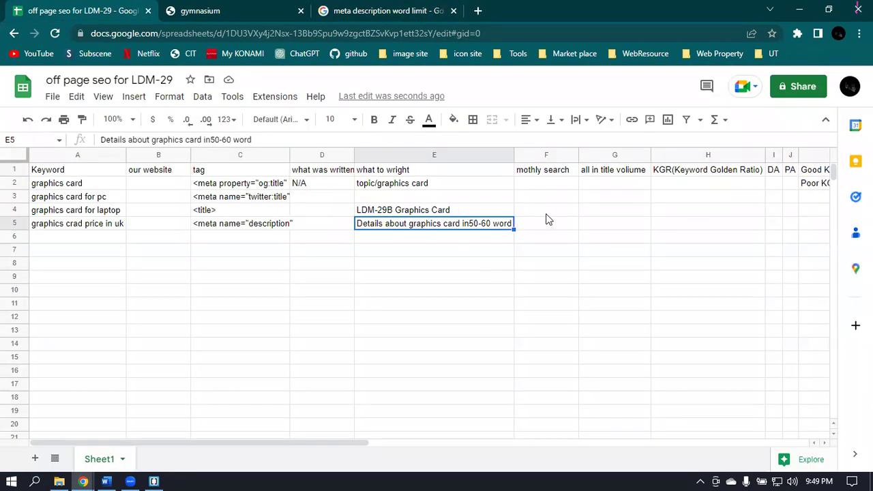
left_click(371, 6)
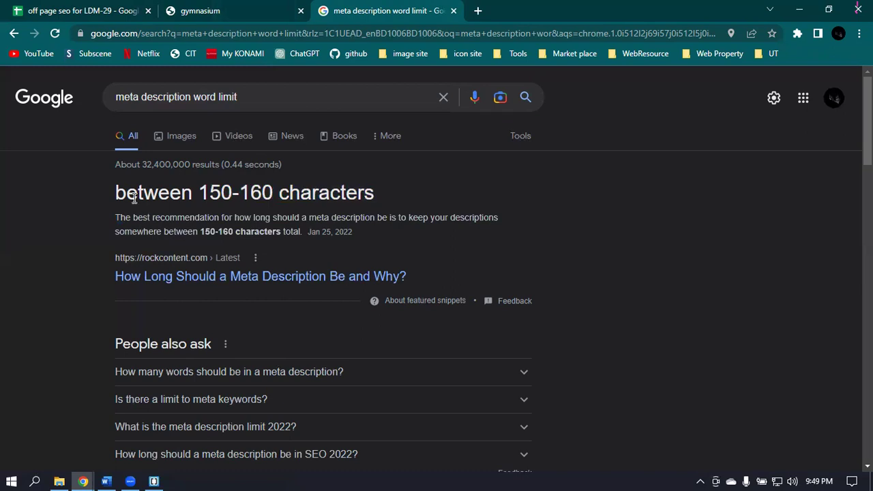
left_click_drag(126, 193, 233, 191)
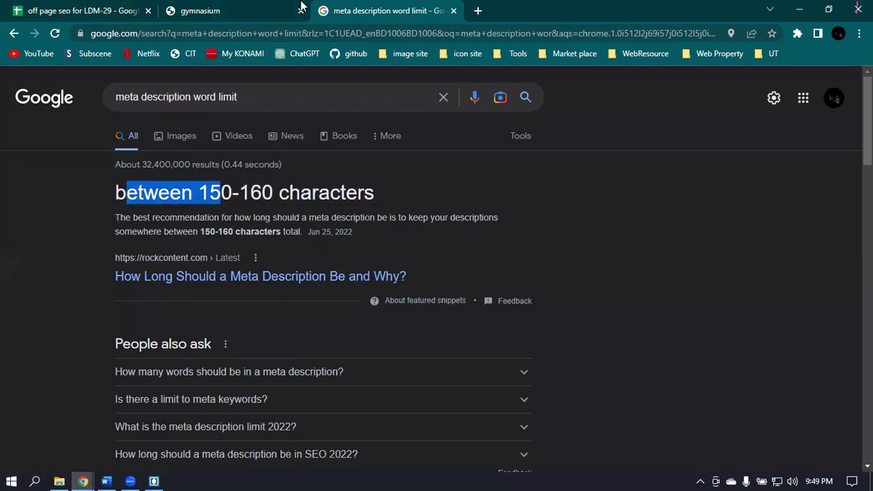
left_click(88, 15)
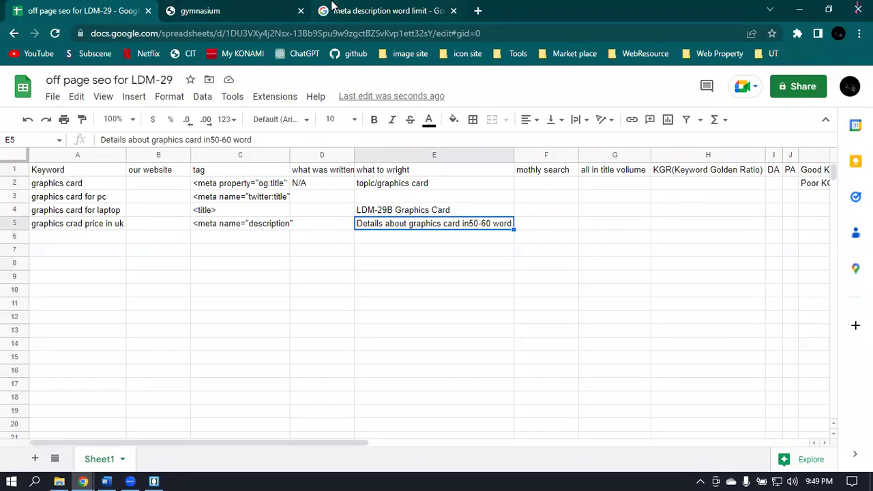
left_click(351, 8)
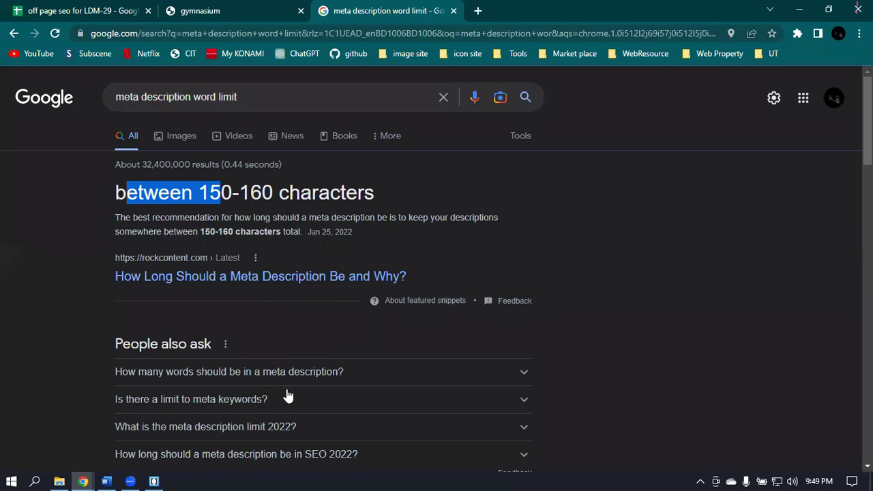
- Review the meta description lengths recommended in the other search results, including the Spotibo blog entry
scroll(307, 370, "down", 4)
left_click_drag(368, 307, 375, 308)
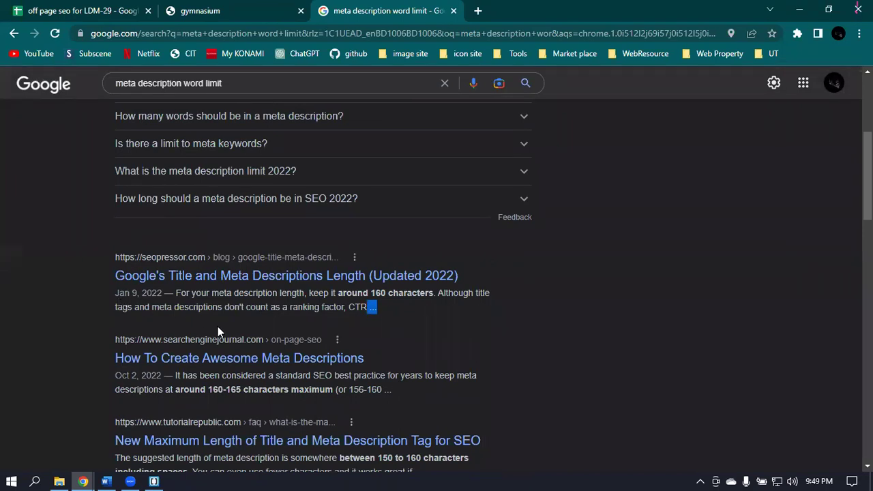
scroll(204, 324, "down", 2)
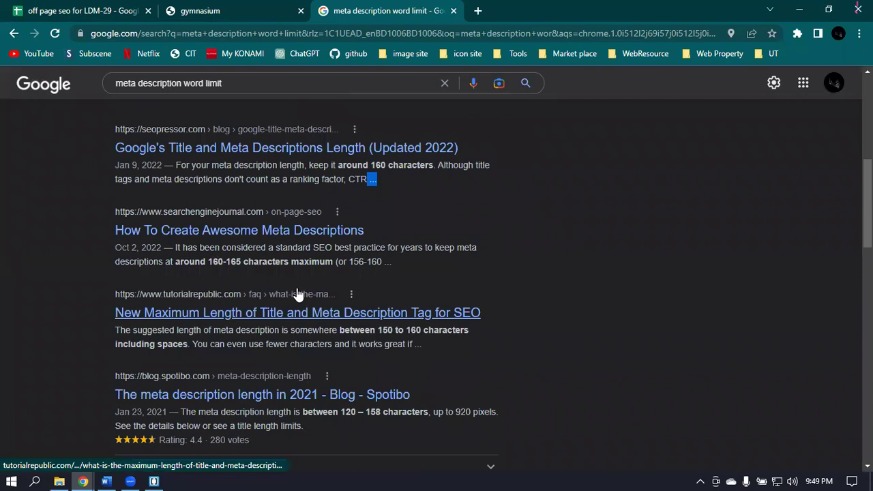
scroll(296, 294, "down", 2)
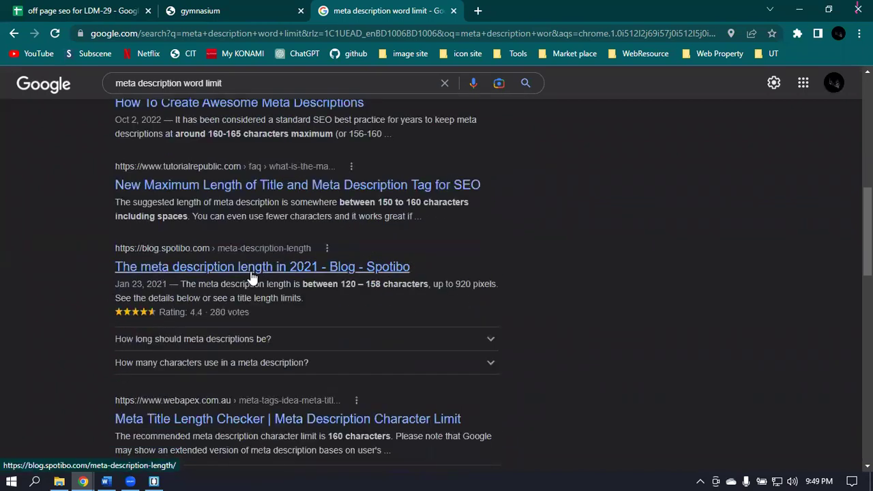
left_click_drag(115, 284, 300, 295)
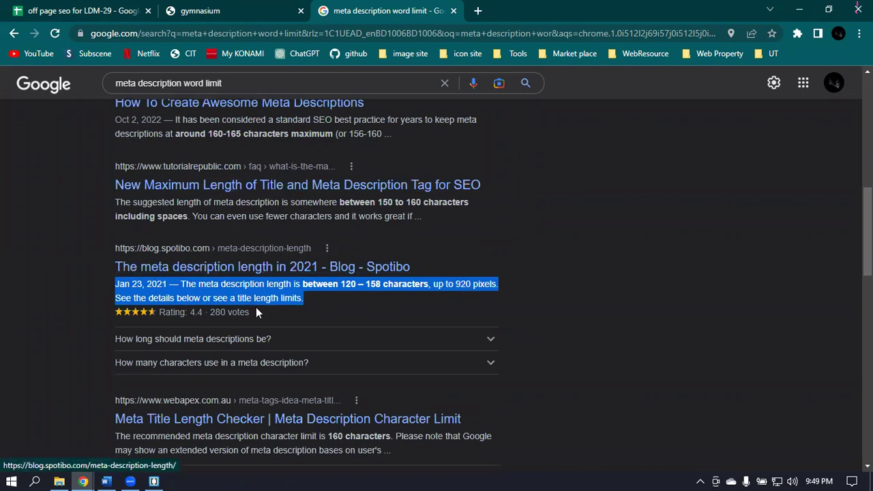
left_click(345, 307)
- Copy <meta property="og:title" from the Currys page source into cell C6 of the off-page SEO spreadsheet
left_click(75, 11)
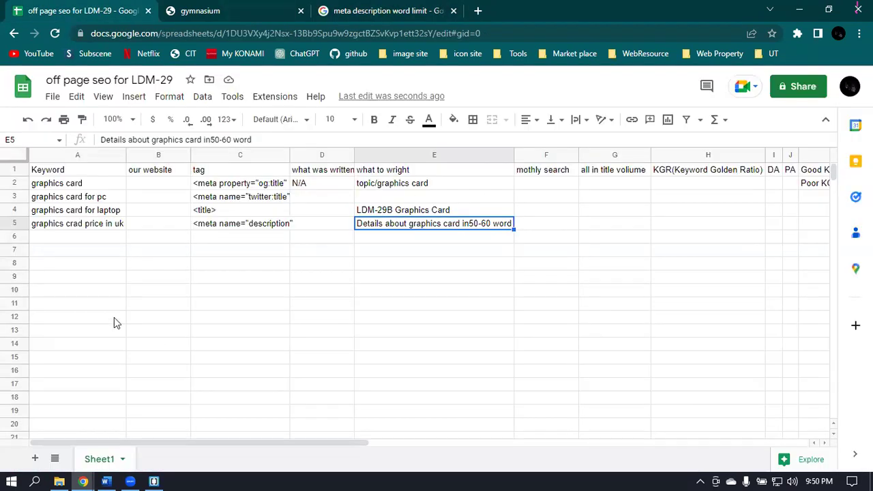
left_click(225, 236)
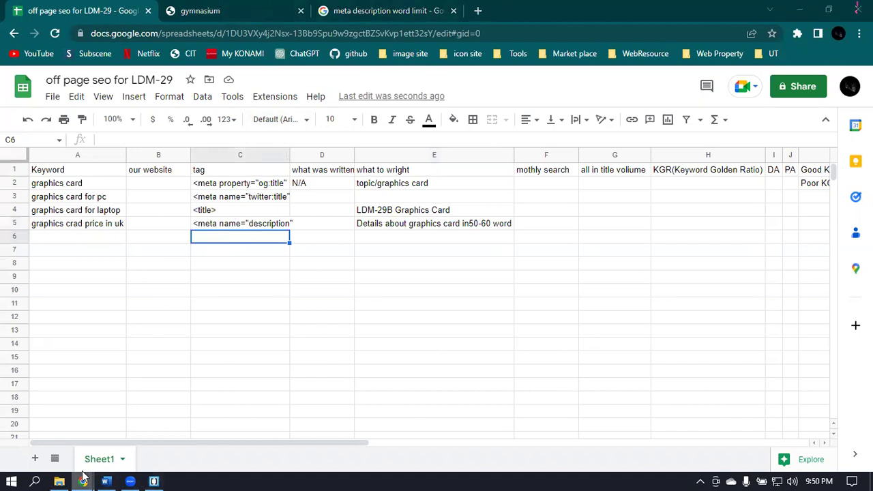
mouse_move(83, 478)
left_click(212, 424)
left_click_drag(27, 157, 102, 157)
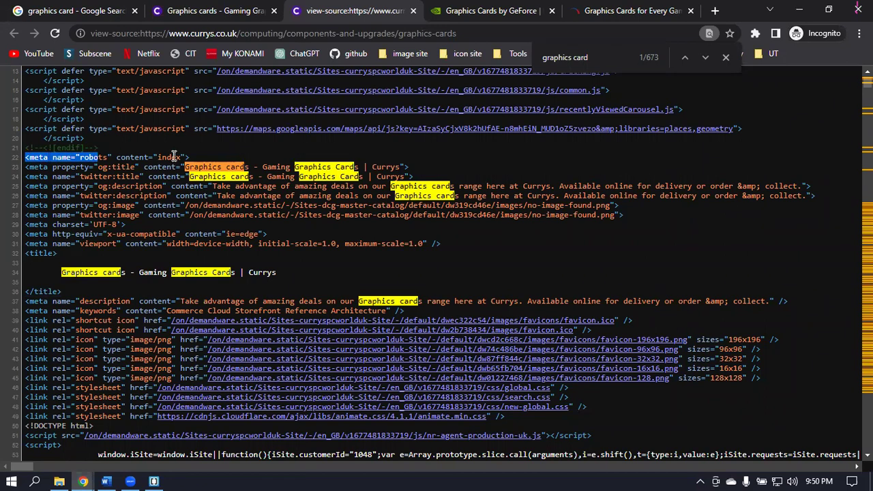
left_click_drag(26, 167, 140, 167)
key("ctrl+c")
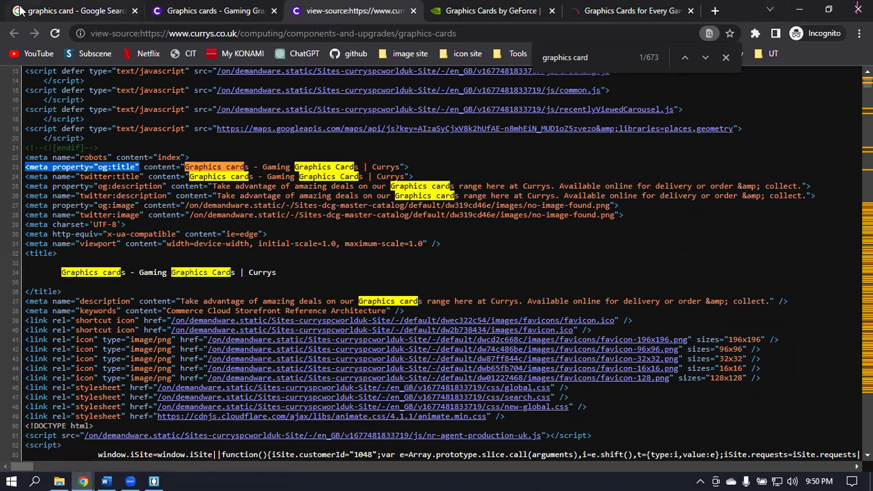
mouse_move(83, 481)
left_click(68, 422)
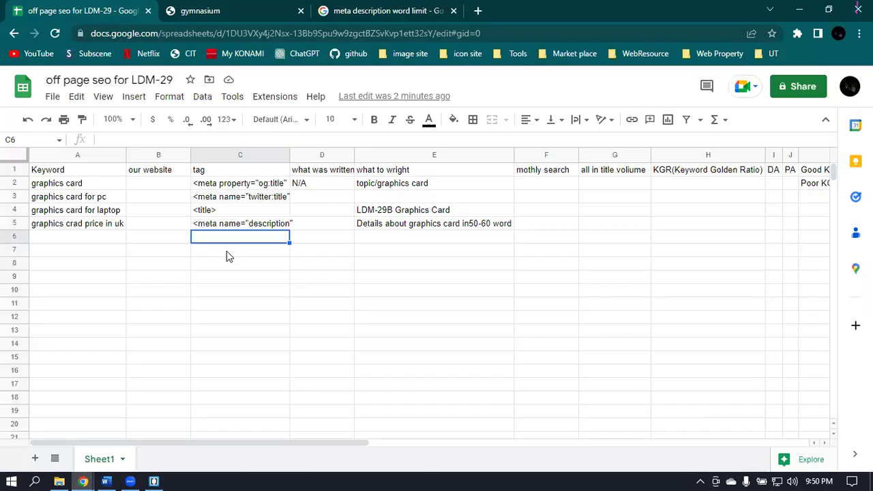
double_click(209, 241)
key("ctrl+v")
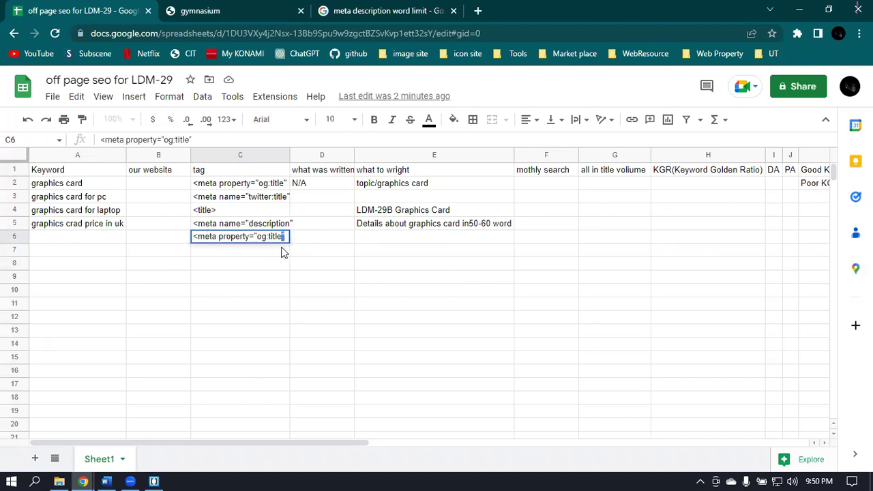
- Paste the copied og:title tag into cell C7 and remove "og" from it
left_click(235, 254)
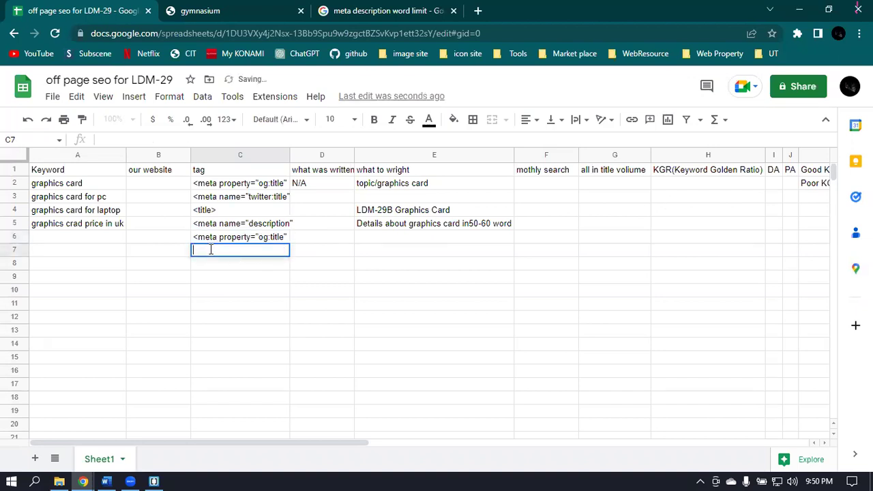
key("ctrl+v")
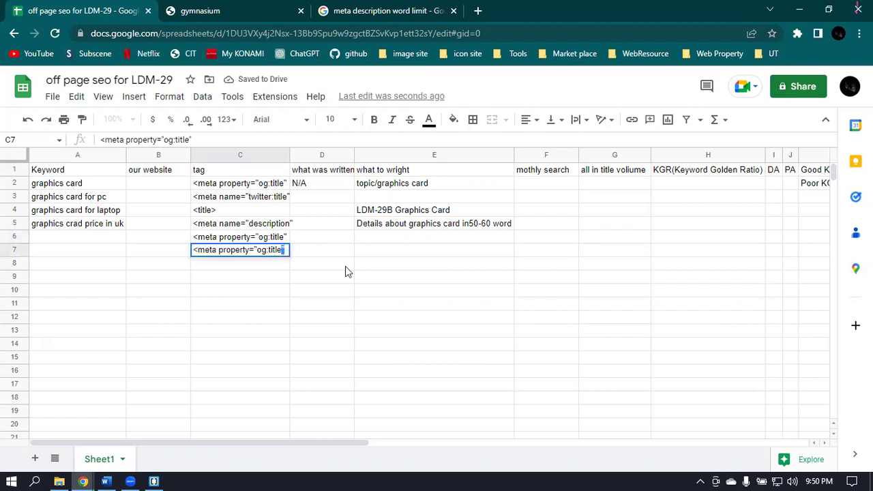
key("Left")
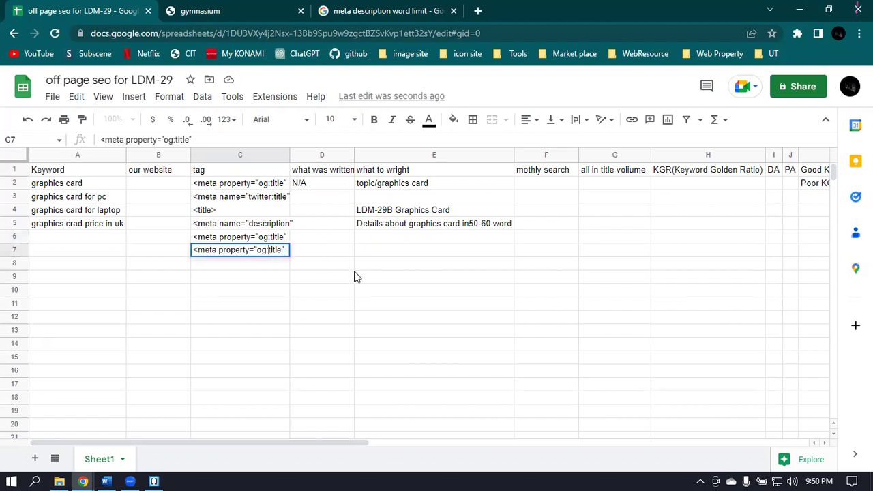
key("BackSpace")
key("BackSpace")
type("twitter")
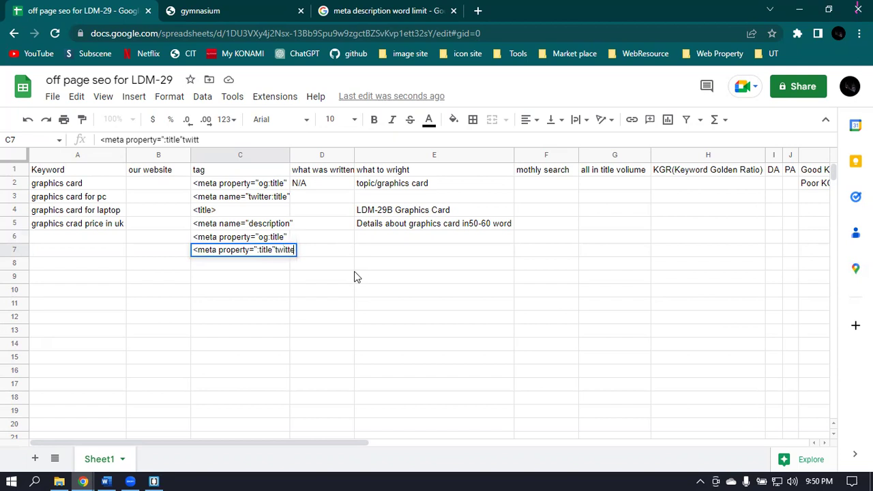
key("BackSpace")
key("BackSpace")
key("BackSpace")
key("BackSpace")
key("BackSpace")
key("BackSpace")
- Complete the tag in cell C7 so it reads <meta property="twitter:title"
left_click(259, 251)
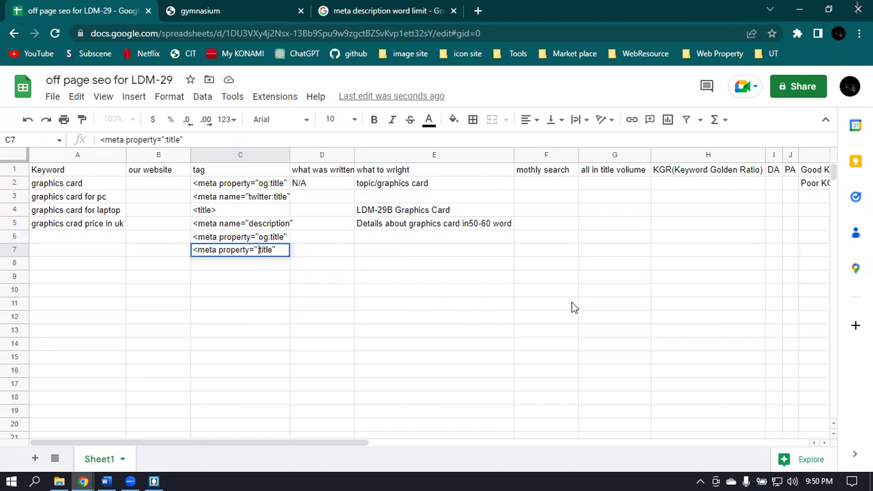
type("twitter")
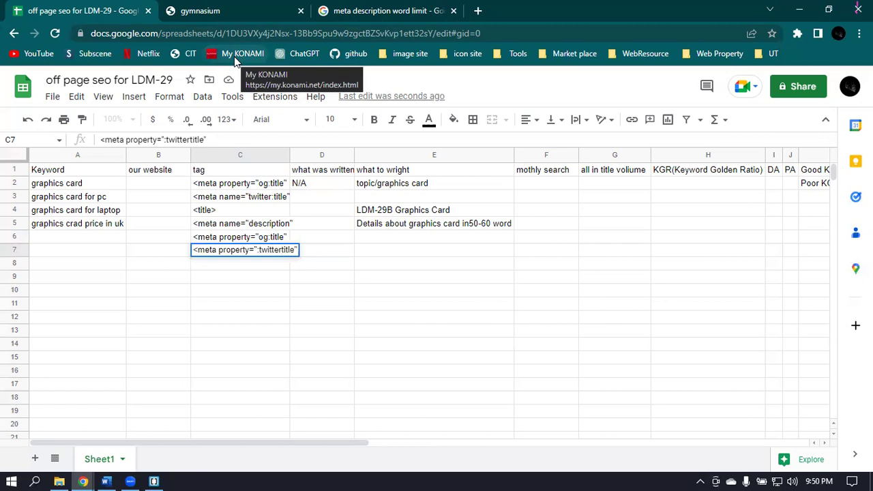
type(":")
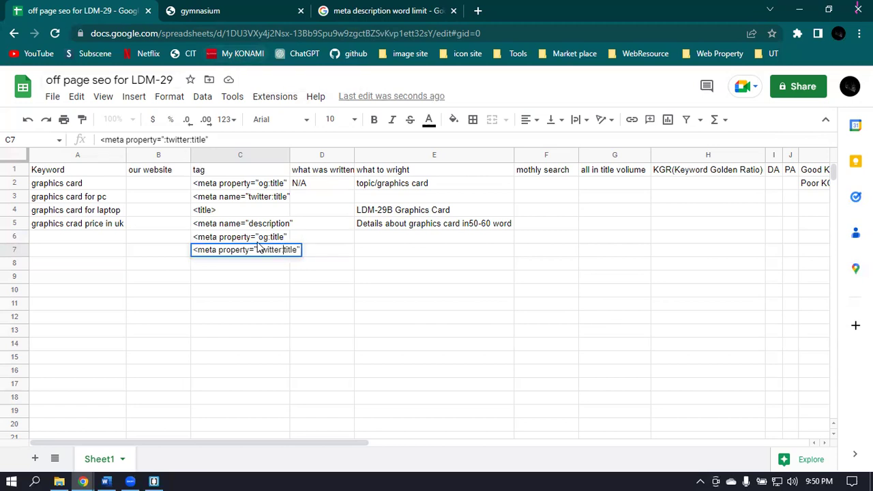
key("BackSpace")
key("Return")
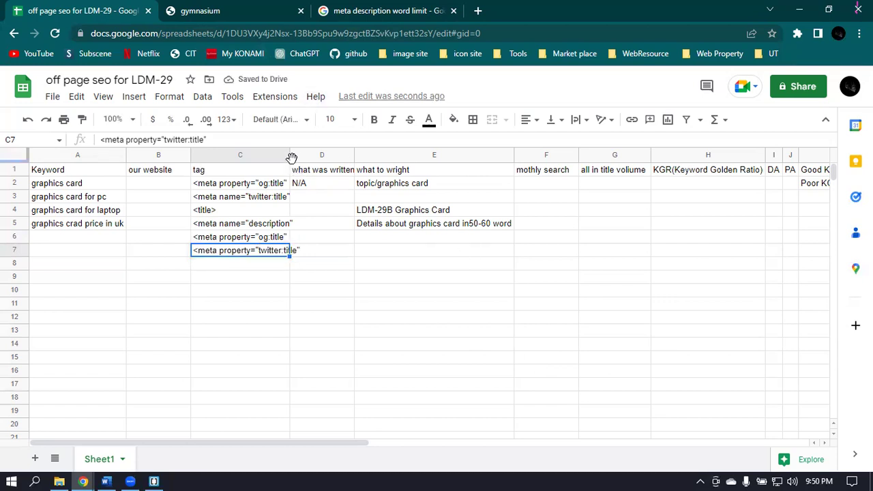
- Widen column C to fit the full twitter:title tag in cell C7
left_click(399, 266)
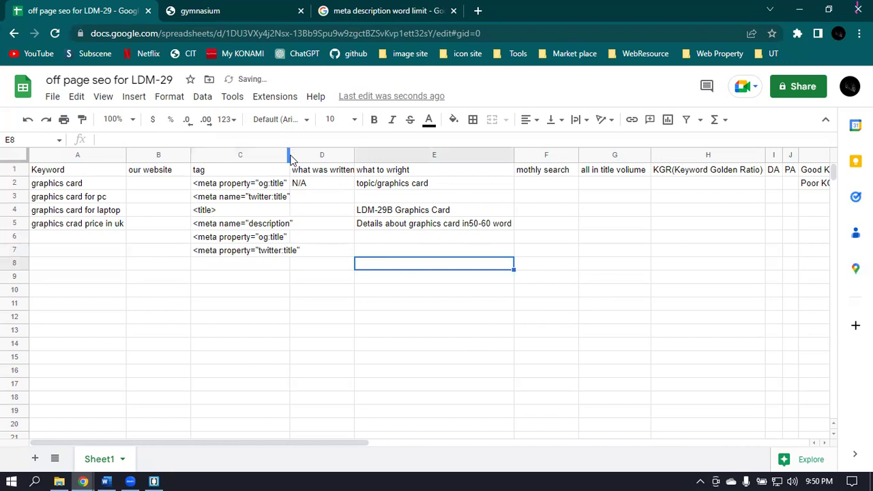
left_click_drag(289, 158, 302, 158)
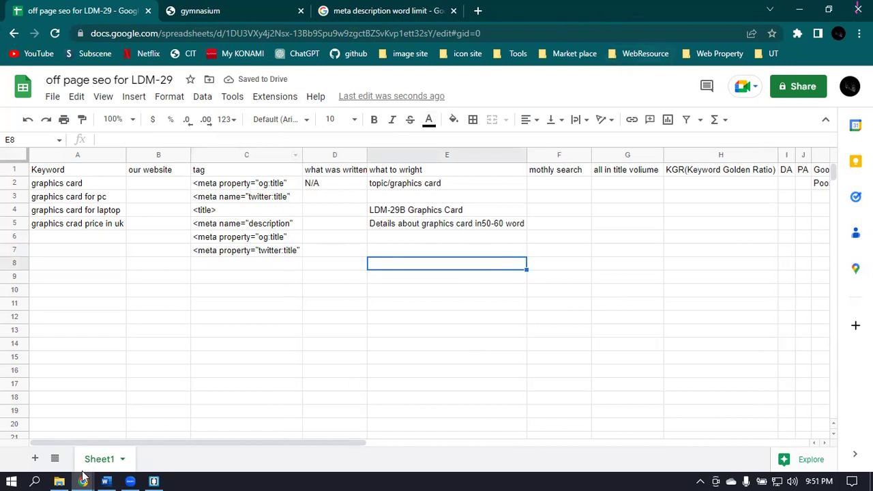
mouse_move(82, 481)
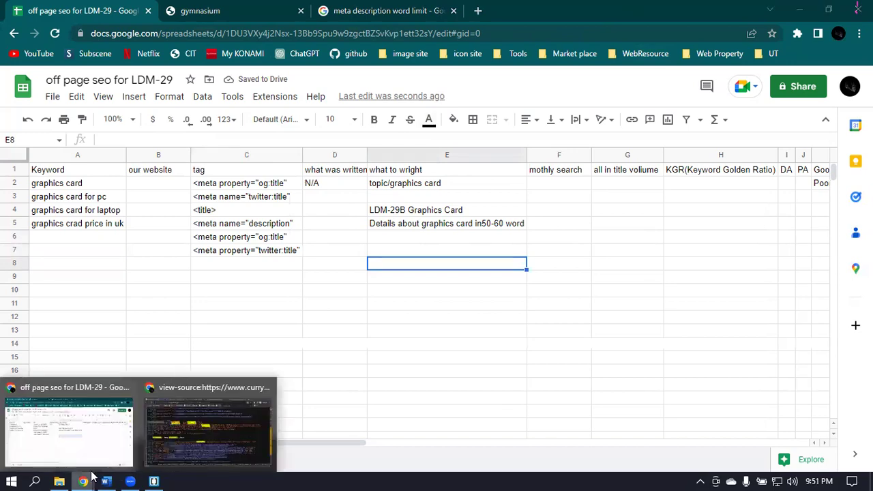
- Compare the og:title and twitter:title meta tags in the Currys page source, checking which attribute each one uses
left_click(229, 409)
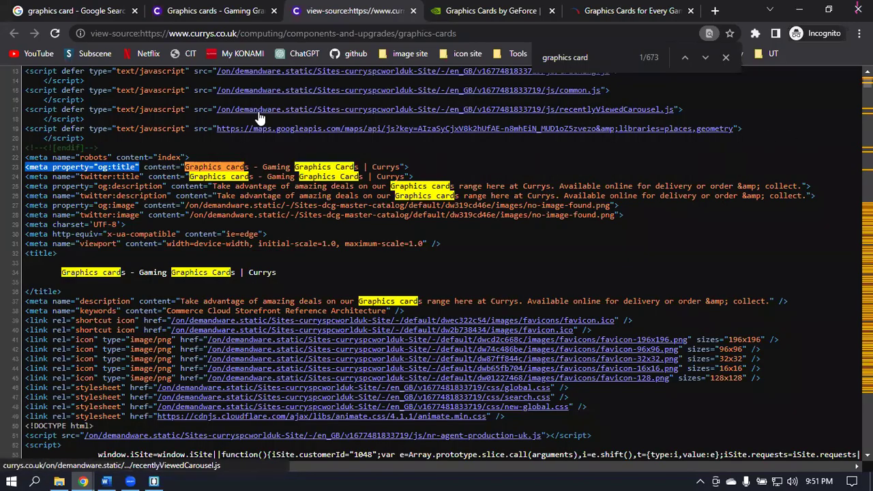
scroll(205, 140, "up", 4)
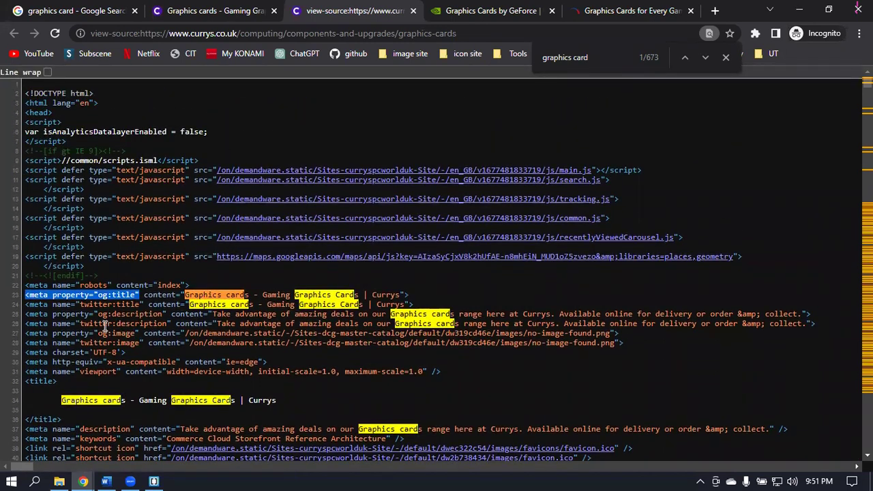
scroll(164, 307, "down", 1)
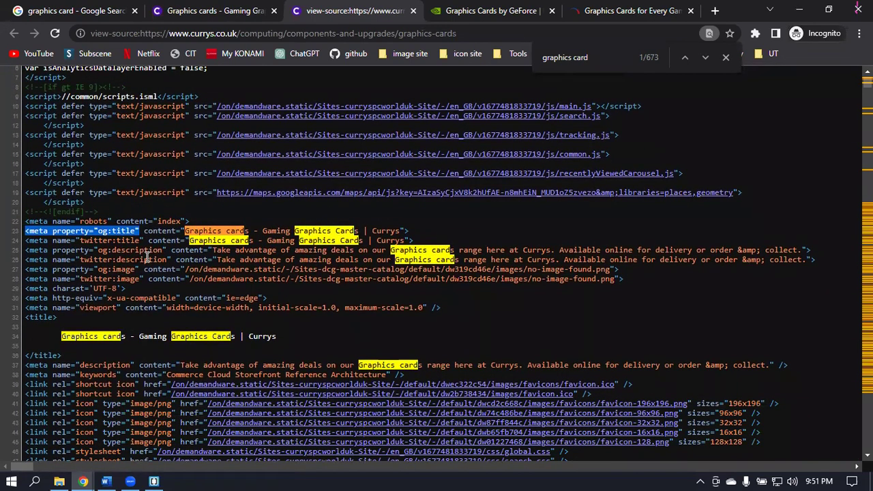
left_click(169, 273)
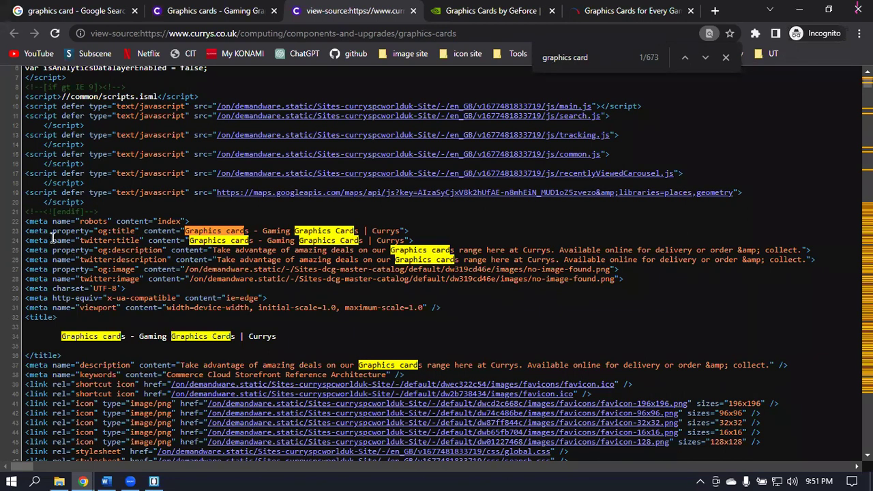
key("shift+Right")
key("shift+Right")
key("shift+Right")
key("shift+Right")
key("shift+Right")
key("shift+Right")
key("shift+Right")
key("shift+Right")
key("shift+Right")
key("shift+Right")
key("shift+Right")
key("shift+Right")
key("shift+Right")
key("shift+Right")
key("shift+Right")
key("shift+Right")
key("shift+Right")
key("shift+Right")
key("shift+Right")
key("shift+Right")
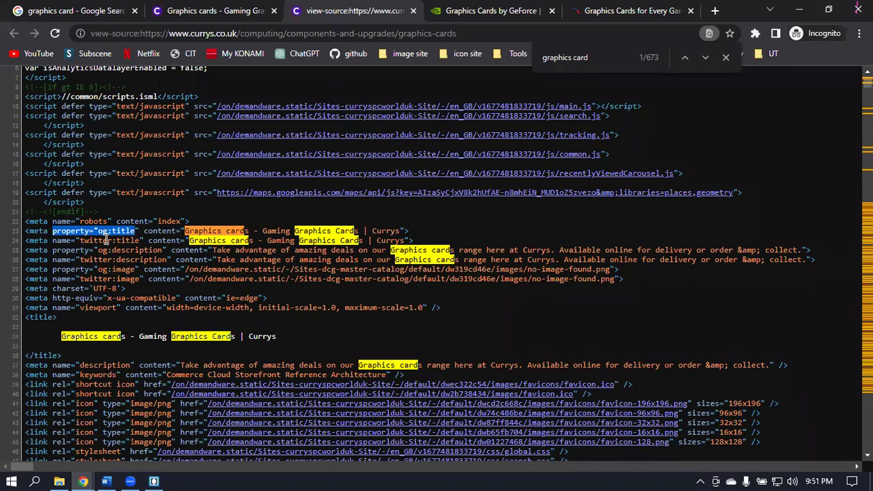
- In cell C7 of the off-page SEO spreadsheet, replace "property" with "name" so the tag reads <meta name="twitter:title"
left_click(82, 481)
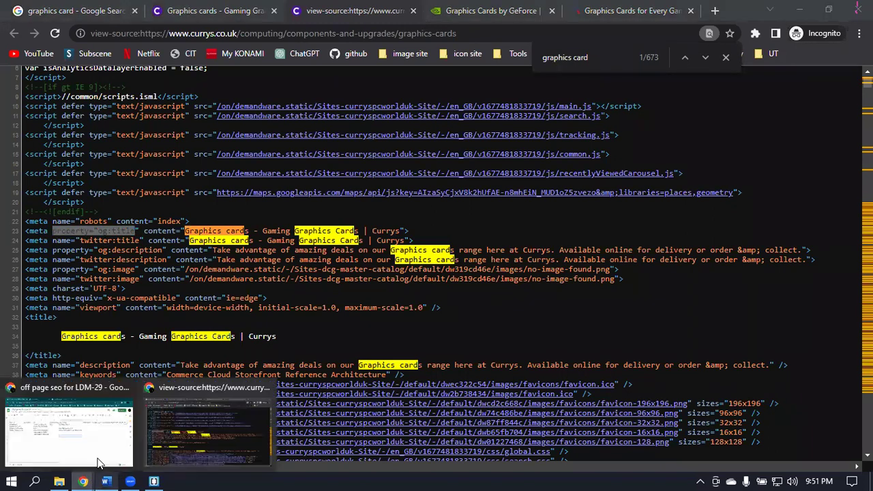
left_click(81, 440)
left_click(258, 251)
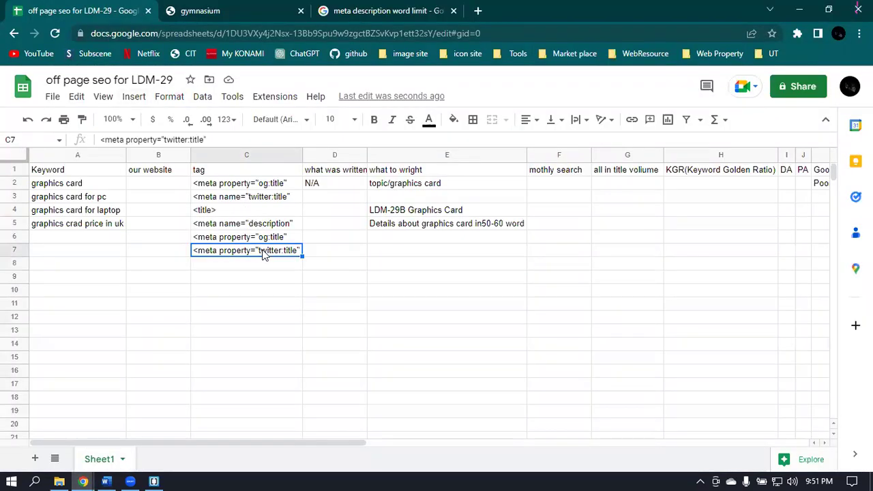
double_click(250, 254)
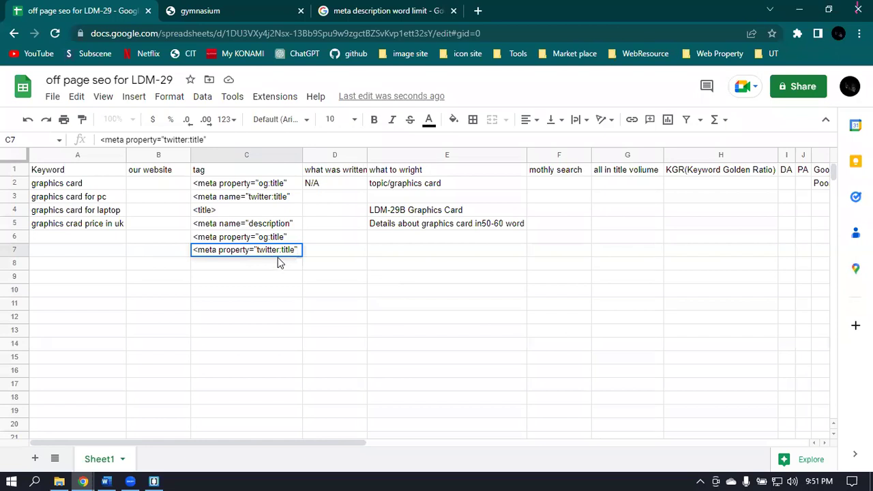
key("Left")
key("BackSpace")
key("BackSpace")
key("BackSpace")
key("BackSpace")
key("BackSpace")
key("BackSpace")
key("BackSpace")
key("BackSpace")
type("name")
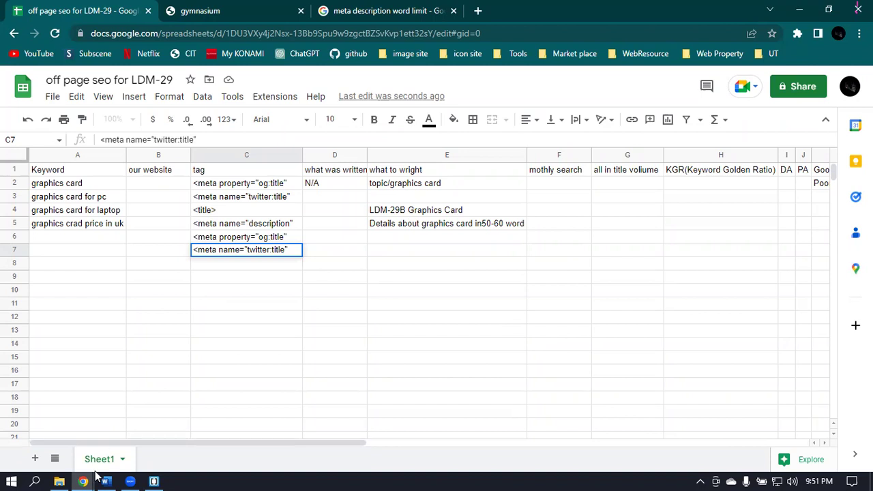
- Copy <meta property="og:description" from the Currys page source into cell C8 of the spreadsheet
mouse_move(83, 481)
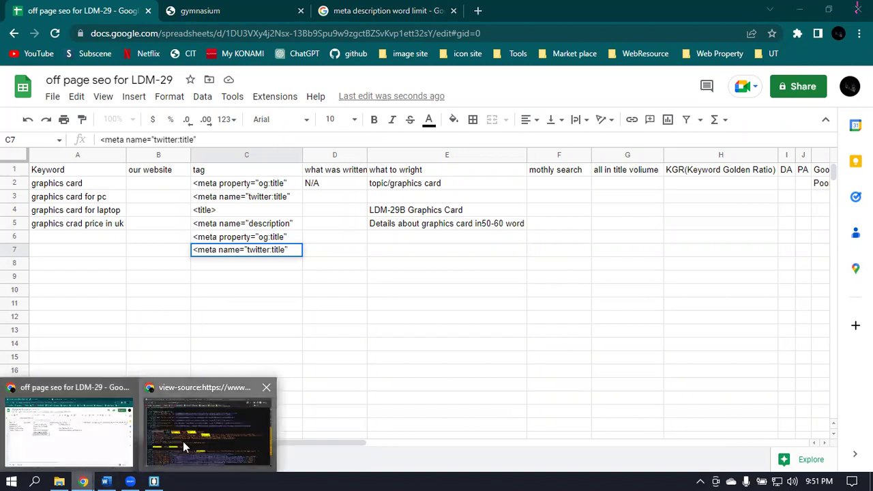
left_click(182, 441)
left_click(59, 250)
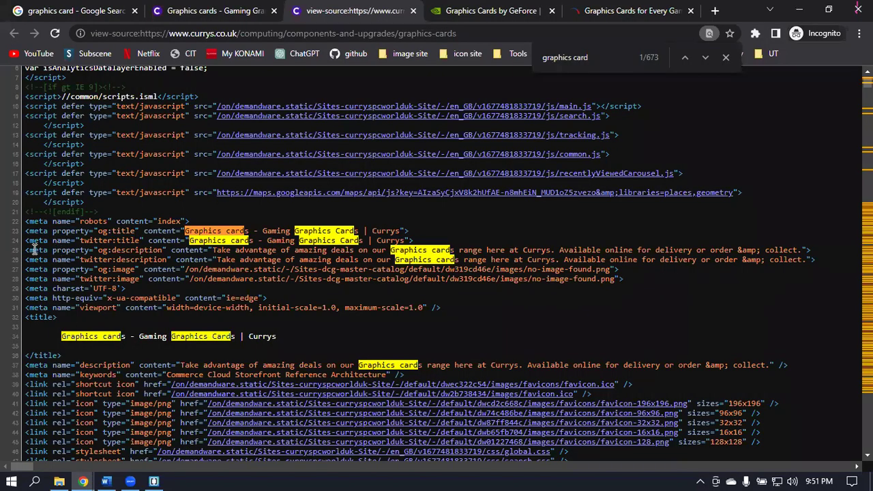
left_click_drag(25, 250, 167, 251)
key("ctrl+c")
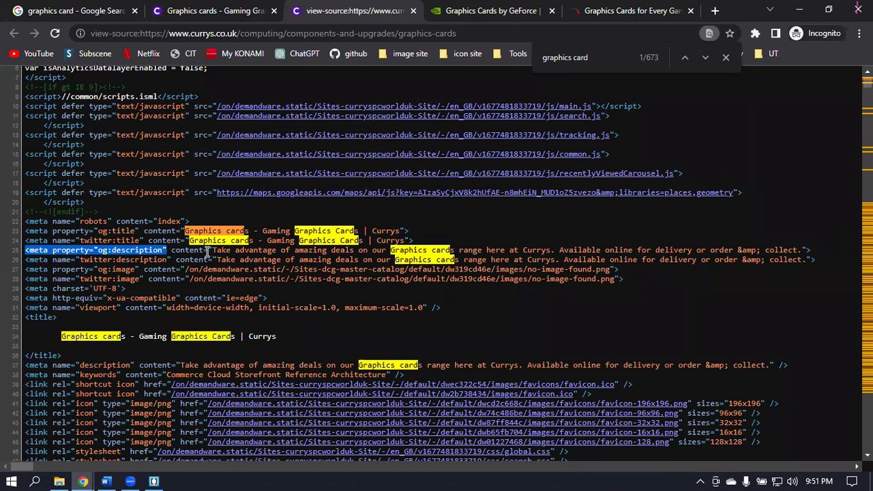
left_click(82, 479)
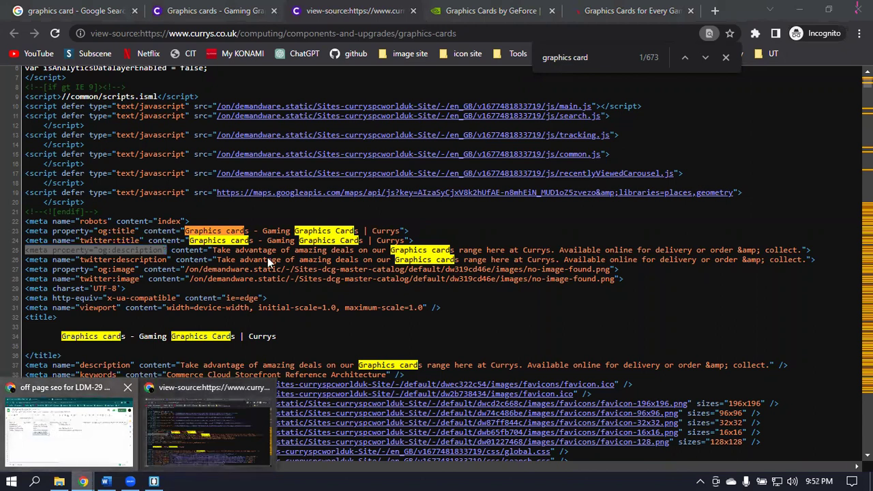
left_click(52, 430)
double_click(211, 264)
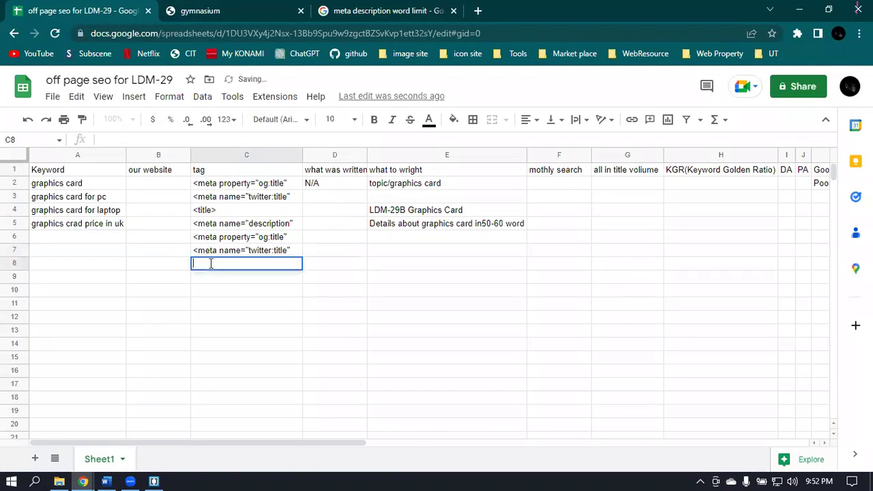
key("ctrl+v")
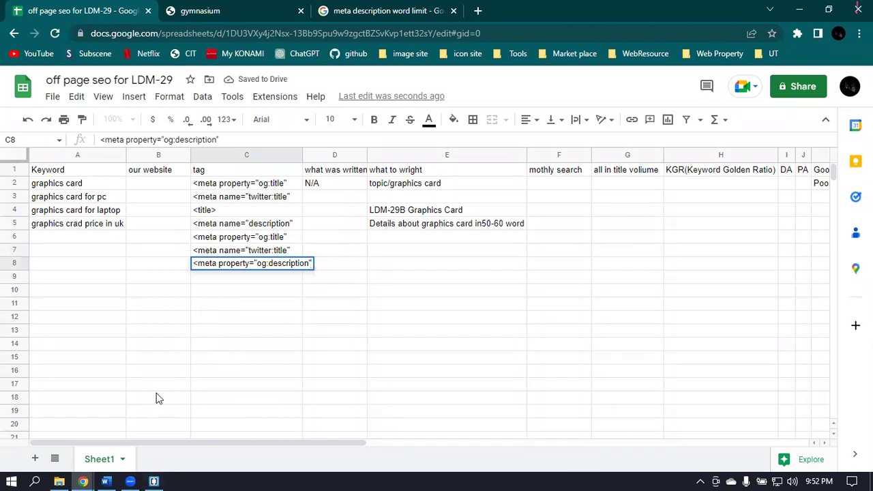
- Copy <meta name="twitter:description" from the Currys page source into cell C9 and fit column C to its content
left_click(88, 479)
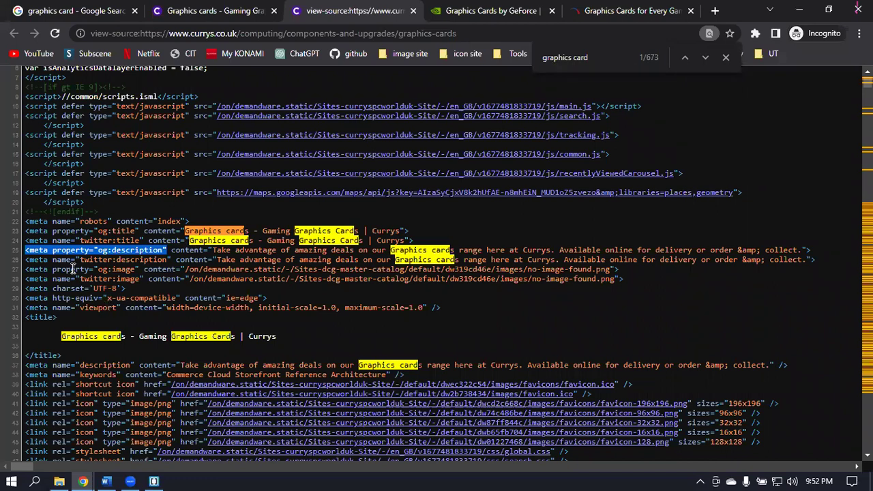
left_click(29, 259)
left_click_drag(29, 259, 169, 259)
key("ctrl+c")
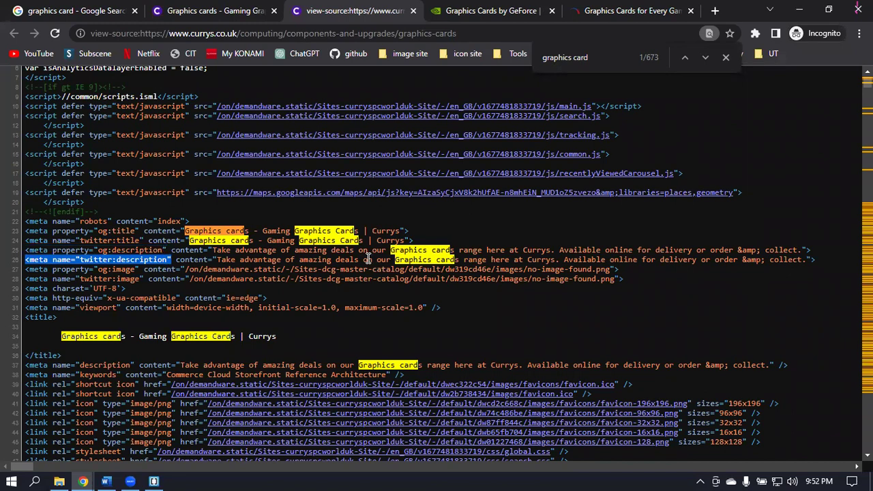
left_click(83, 481)
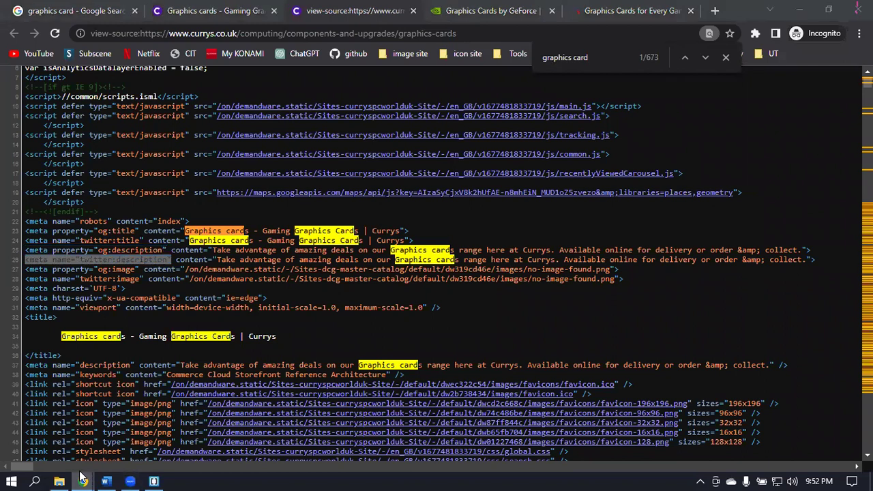
left_click(79, 452)
left_click(205, 276)
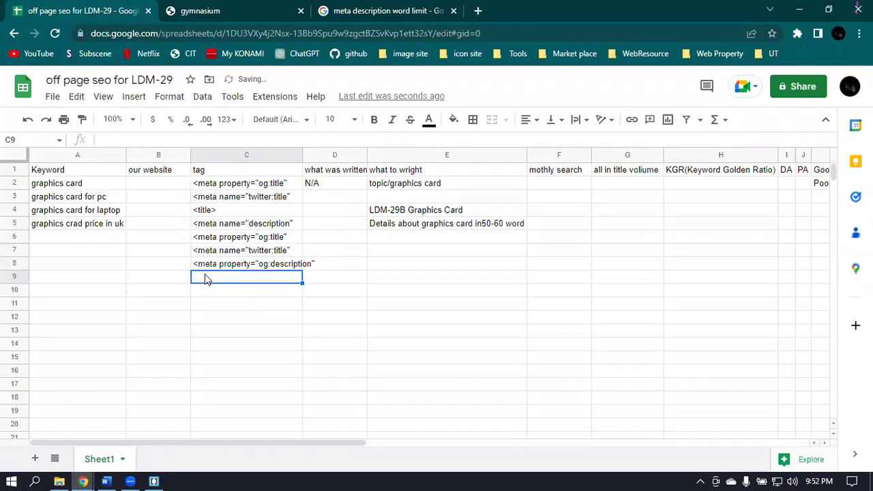
double_click(210, 277)
key("ctrl+v")
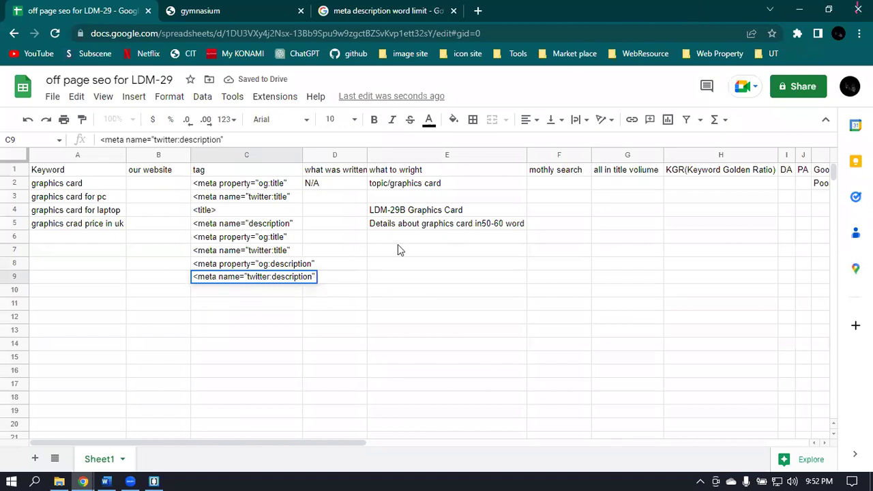
left_click(345, 277)
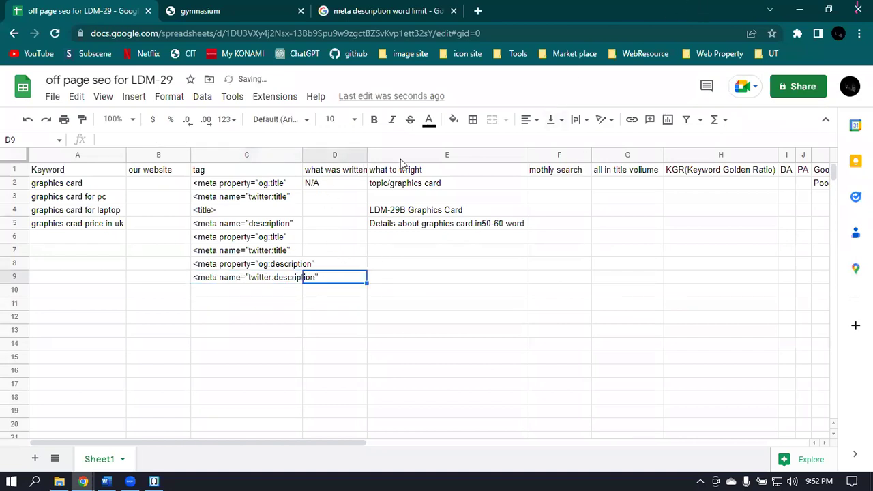
double_click(301, 156)
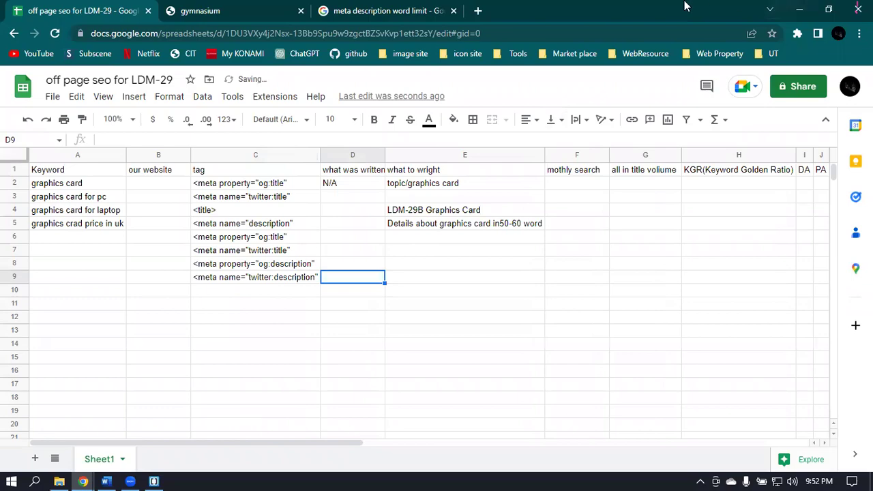
- Examine the og:image meta tag and its image path in the Currys page source
left_click(799, 10)
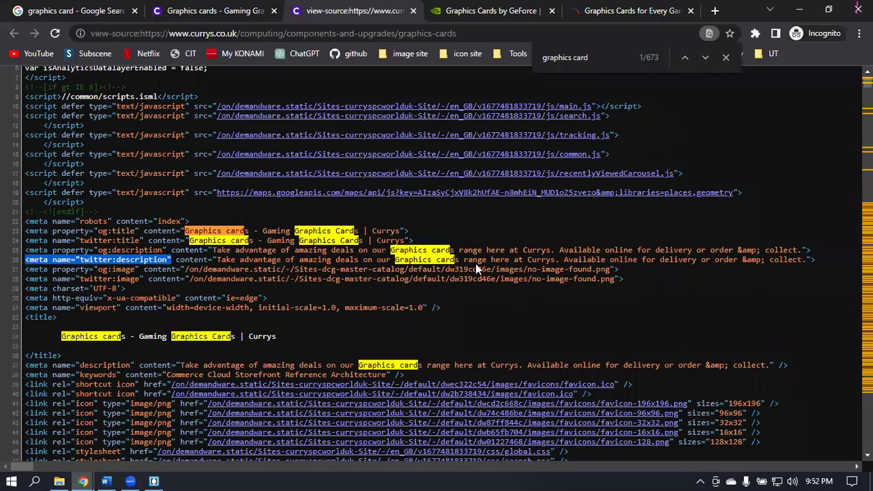
key("alt+Tab")
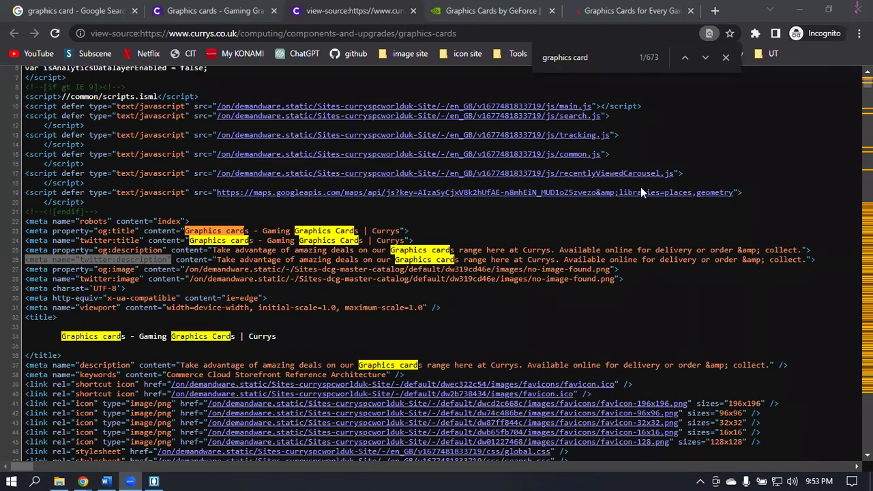
left_click(701, 240)
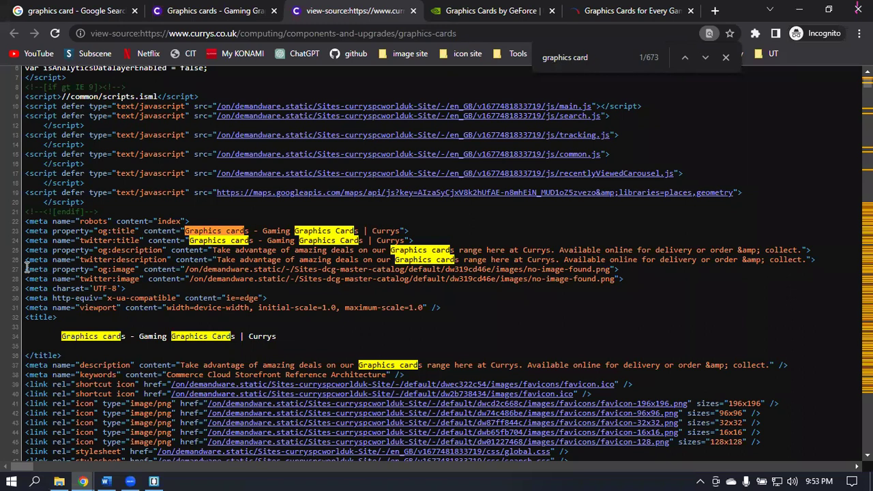
left_click_drag(24, 274, 146, 270)
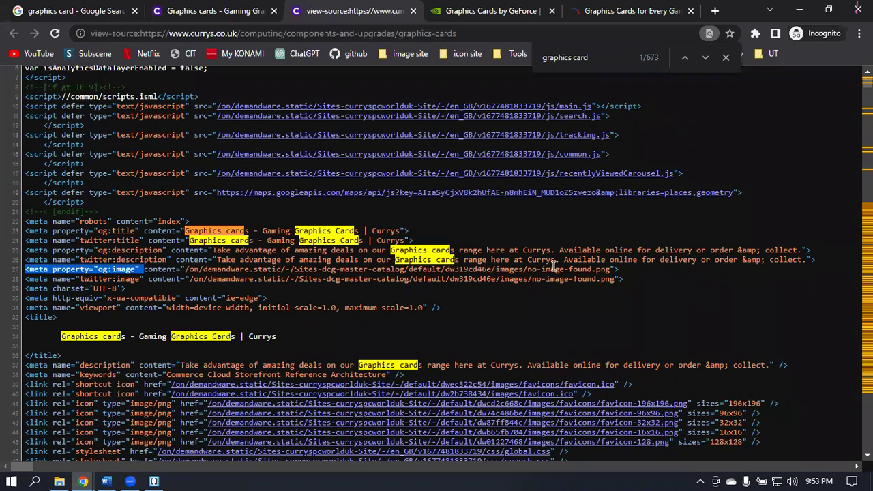
left_click_drag(615, 269, 497, 270)
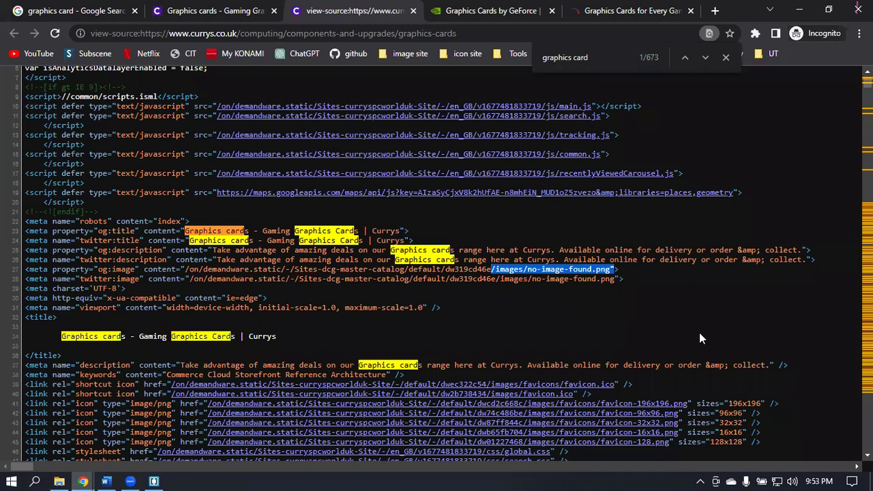
left_click(636, 330)
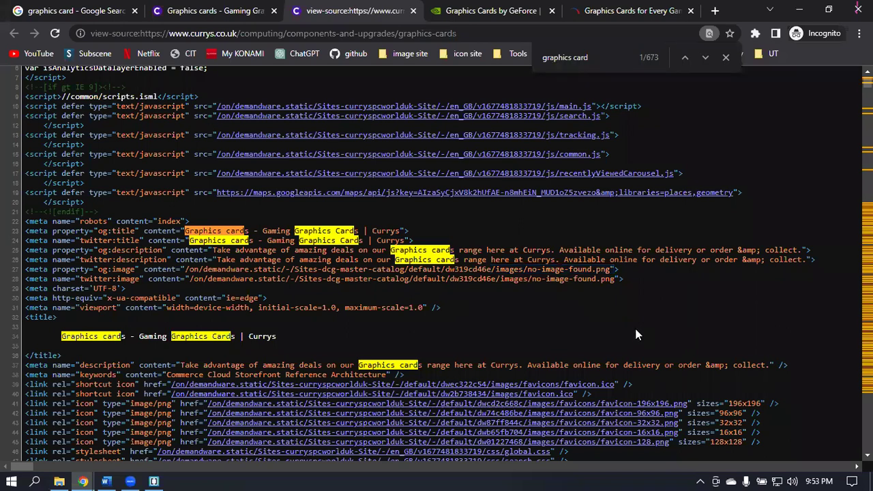
- Clear the previous search term and search the Currys page source for "alt"
scroll(636, 334, "down", 2)
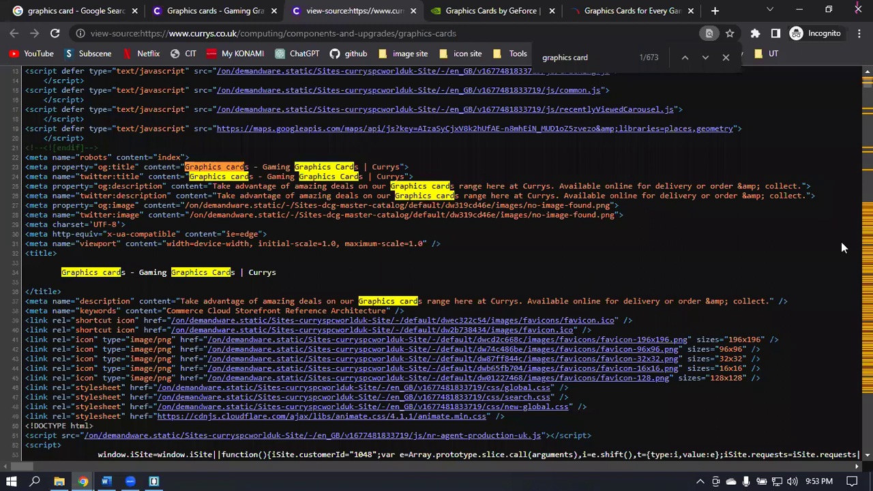
triple_click(605, 62)
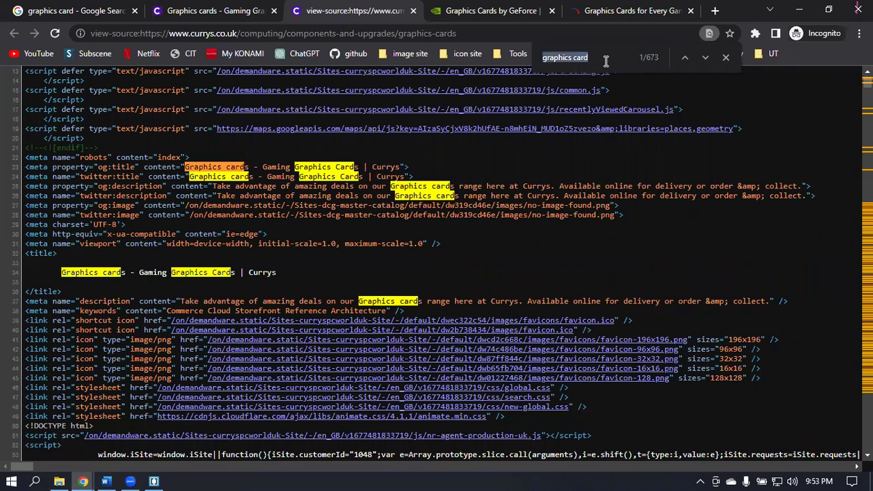
key("BackSpace")
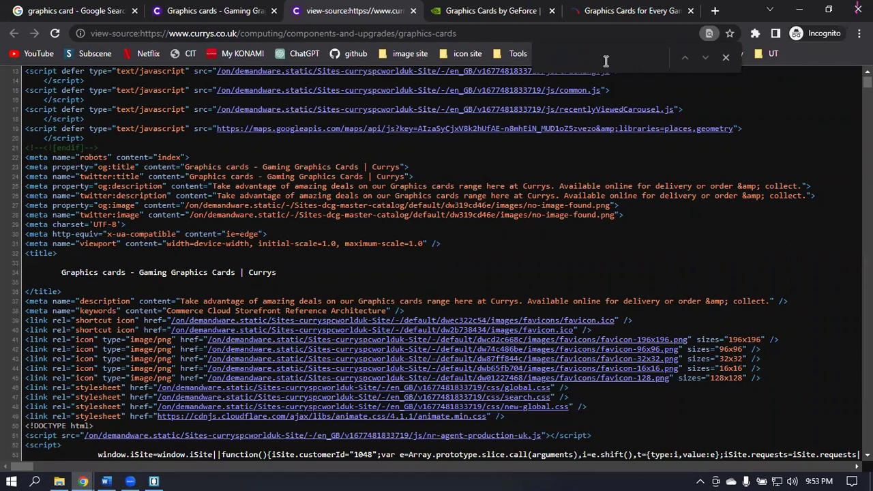
left_click(724, 57)
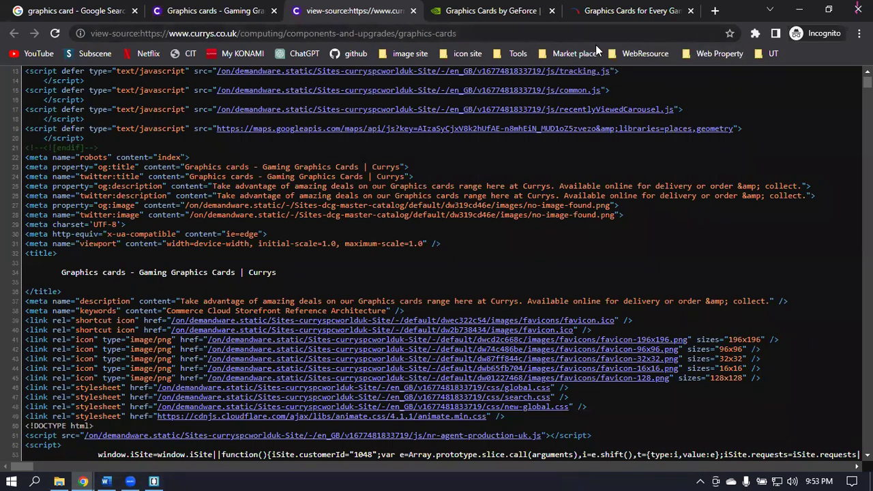
key("ctrl+f")
type("alt")
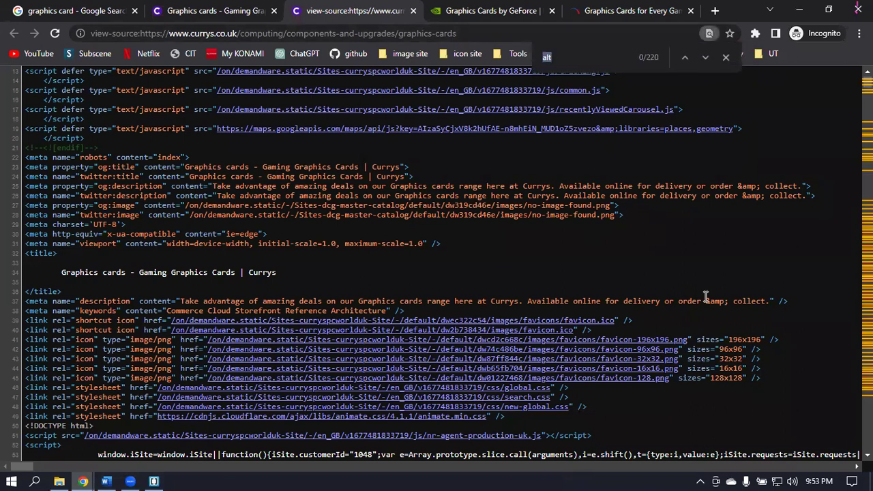
- Search the Currys page source for "<img" instead
key("BackSpace")
key("BackSpace")
key("BackSpace")
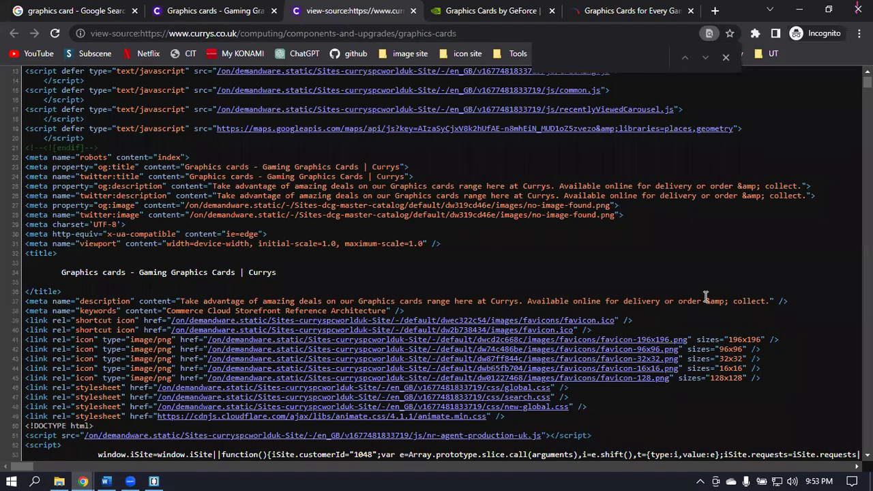
type("<img")
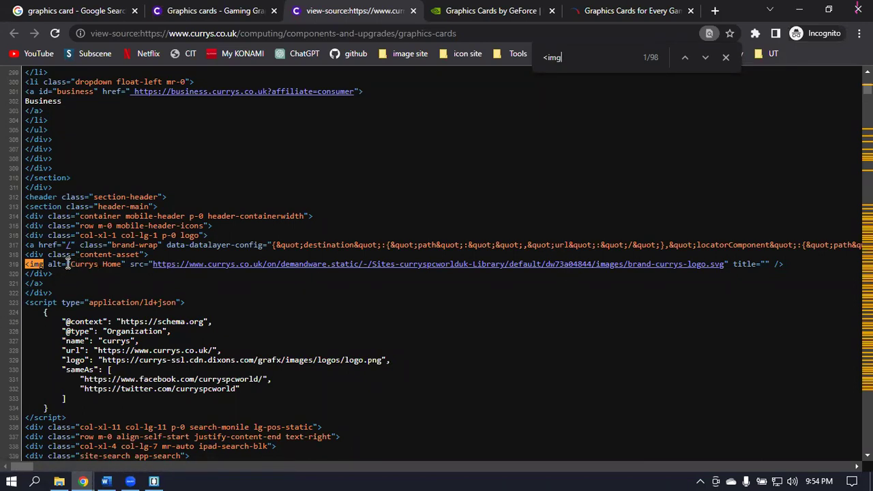
- Highlight the Currys logo's alt text in the source, view its linked image file, and return to the source
left_click_drag(71, 264, 121, 264)
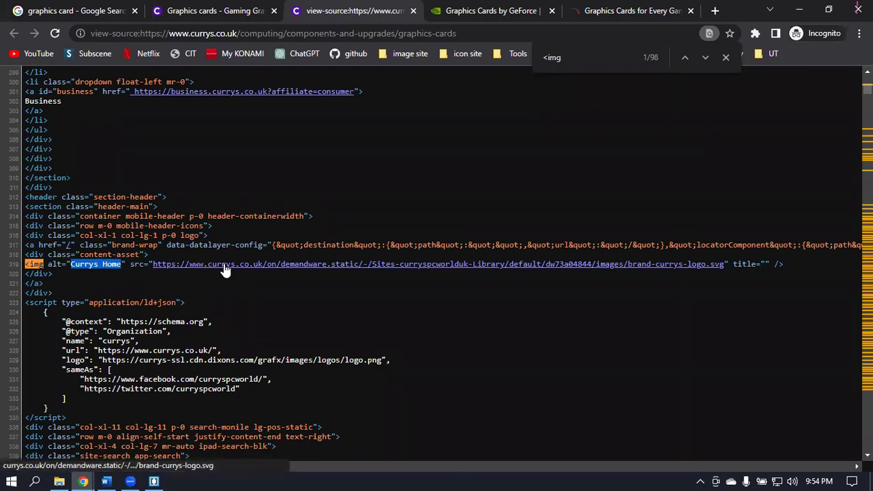
left_click(282, 264)
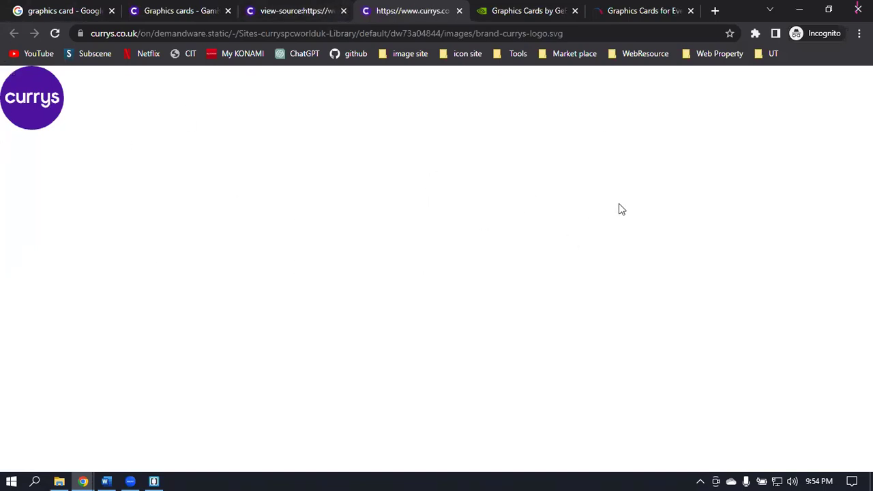
left_click(459, 10)
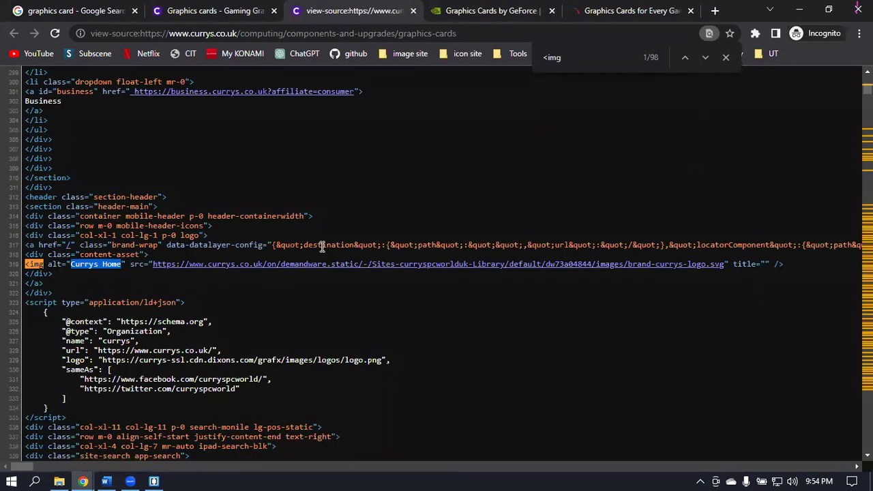
- Examine the image tag under "Shop by category" further down the source and highlight its alt text
scroll(322, 247, "down", 5)
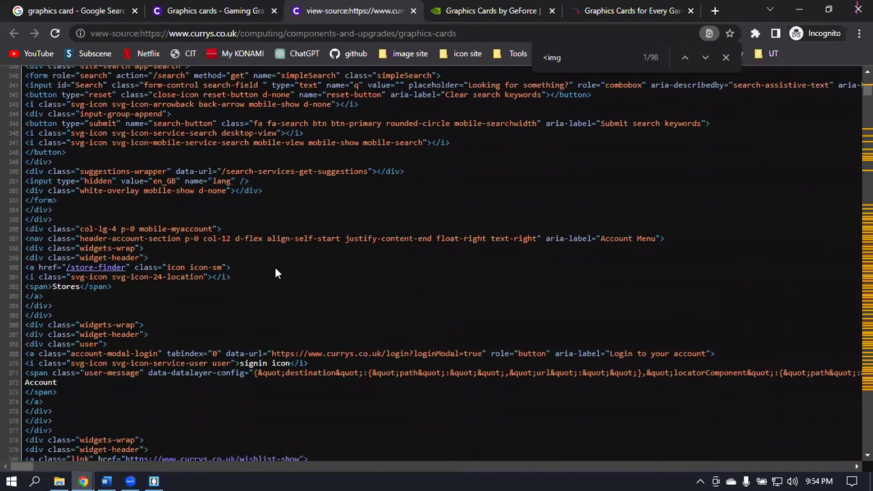
scroll(276, 273, "down", 1)
scroll(554, 135, "down", 6)
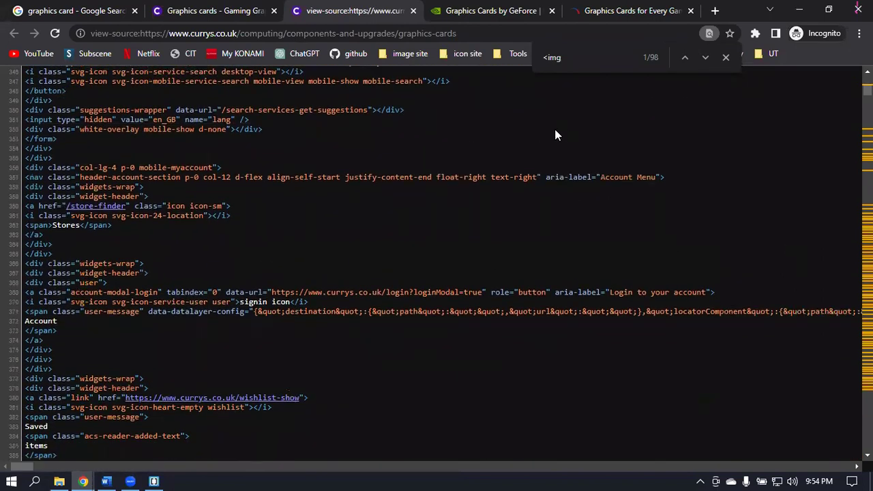
left_click_drag(867, 91, 169, 168)
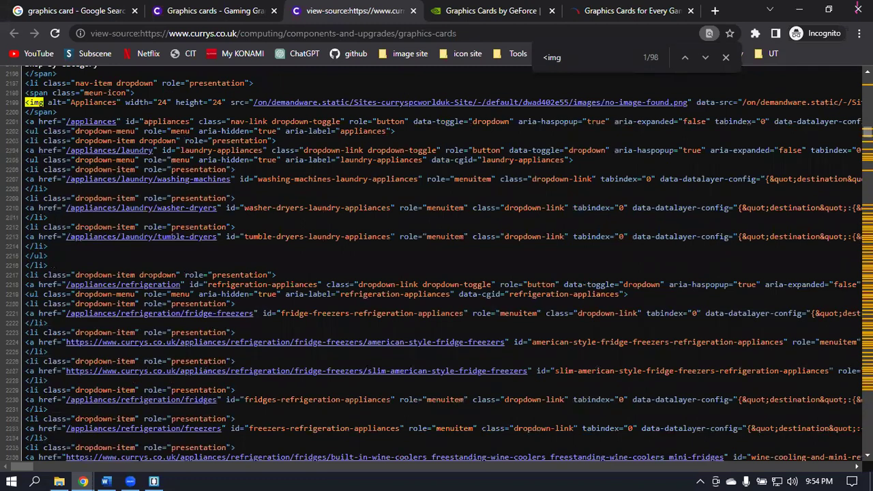
left_click_drag(71, 104, 122, 106)
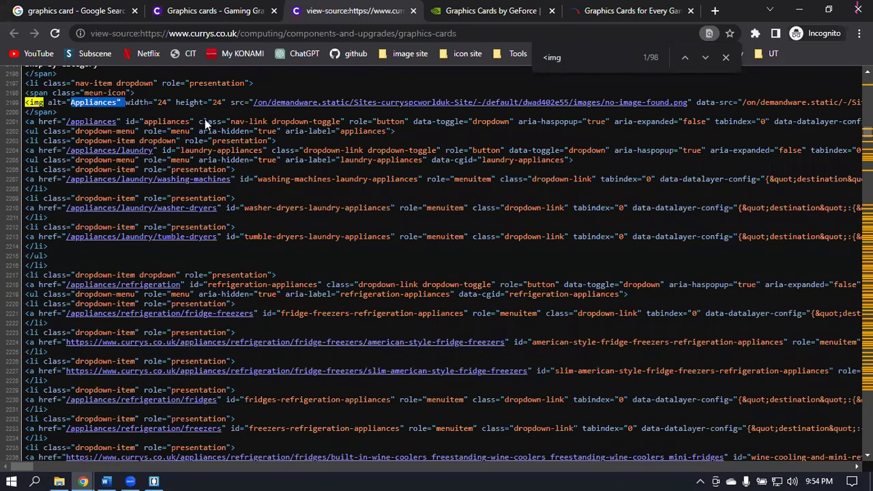
scroll(334, 131, "up", 1)
scroll(334, 131, "up", 1)
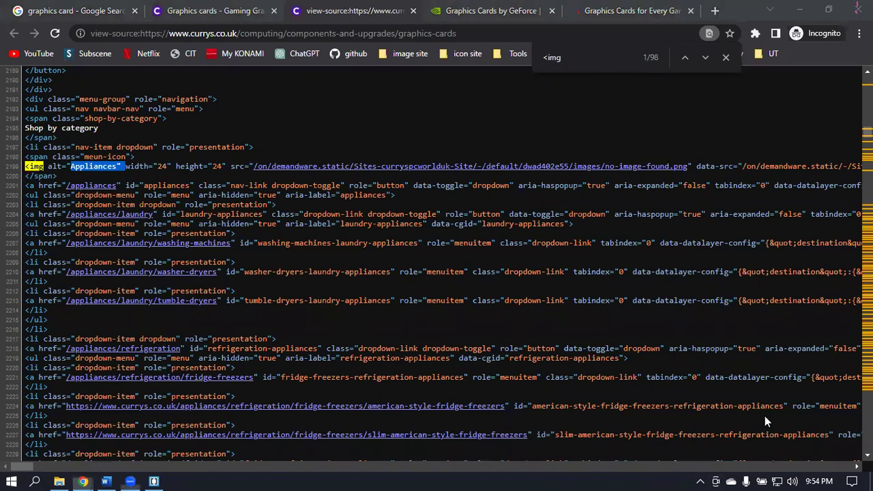
left_click_drag(27, 468, 6, 470)
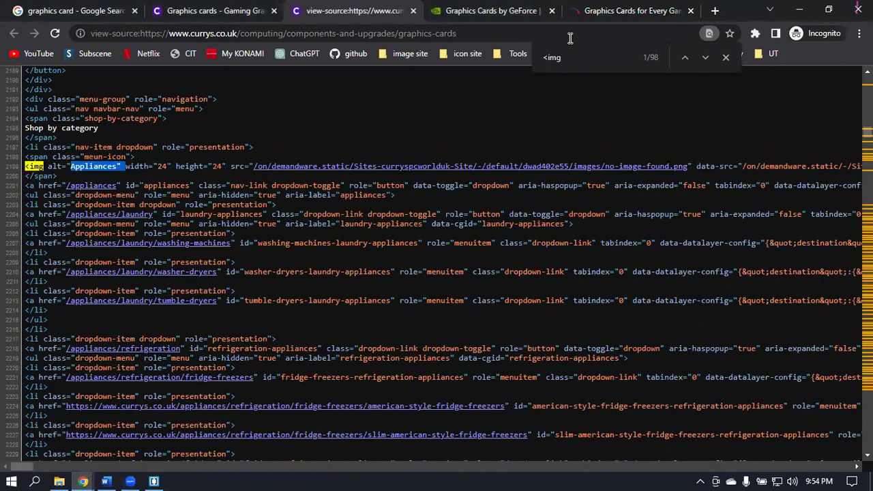
- Switch to Brackets and locate the start of the gallery section in the gym site's index.html
left_click(34, 10)
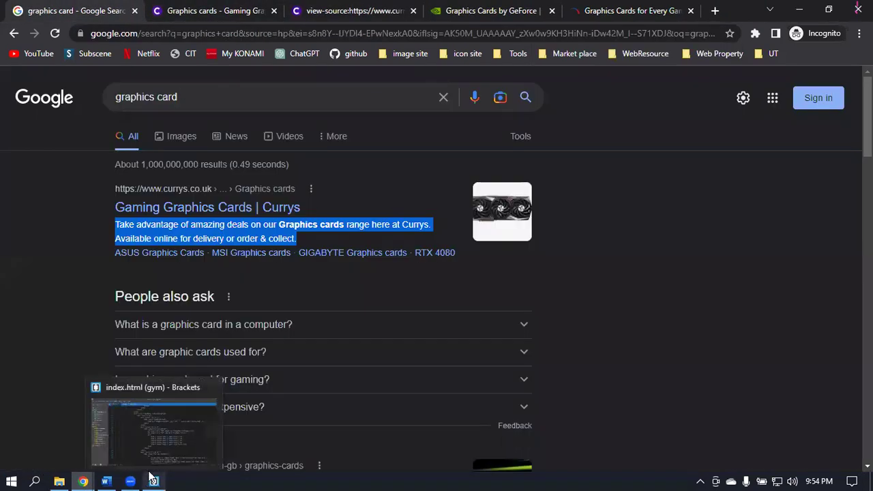
left_click(152, 480)
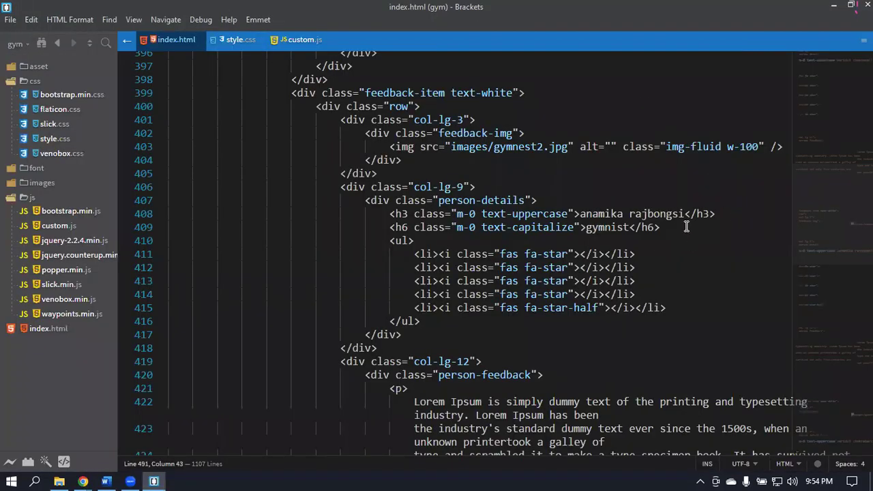
scroll(686, 227, "up", 20)
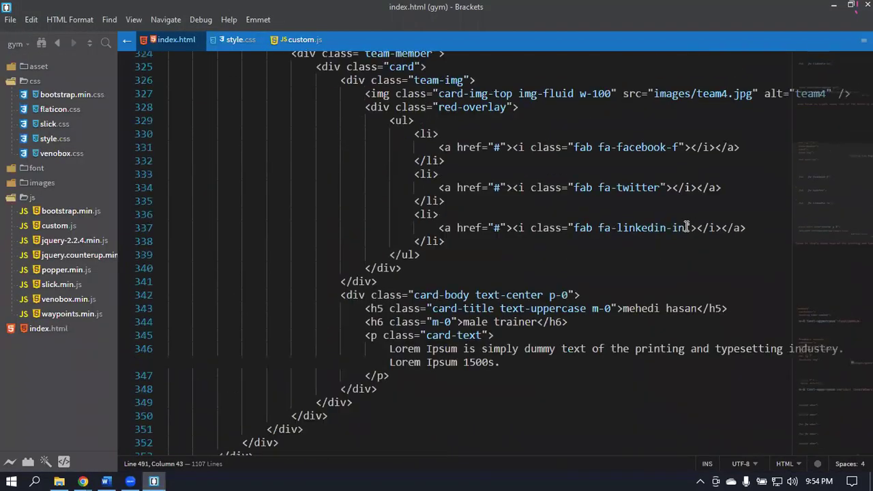
scroll(686, 227, "down", 6)
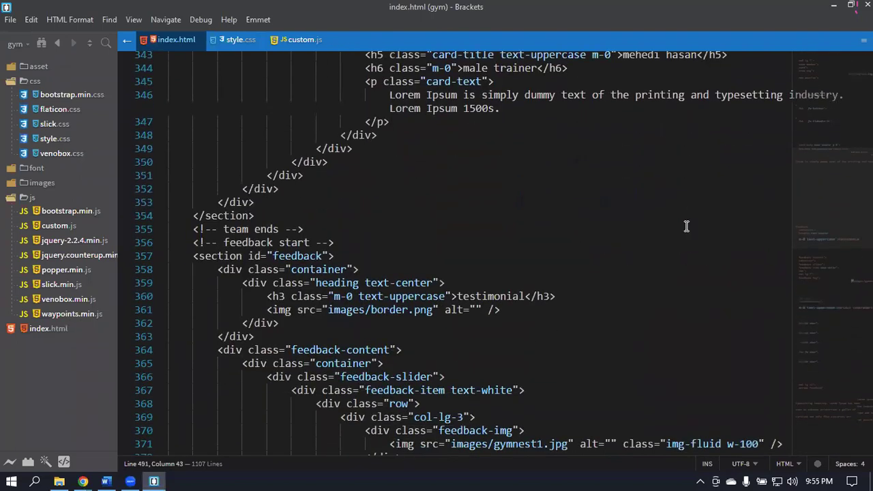
scroll(686, 227, "up", 20)
scroll(687, 227, "up", 16)
scroll(686, 227, "up", 3)
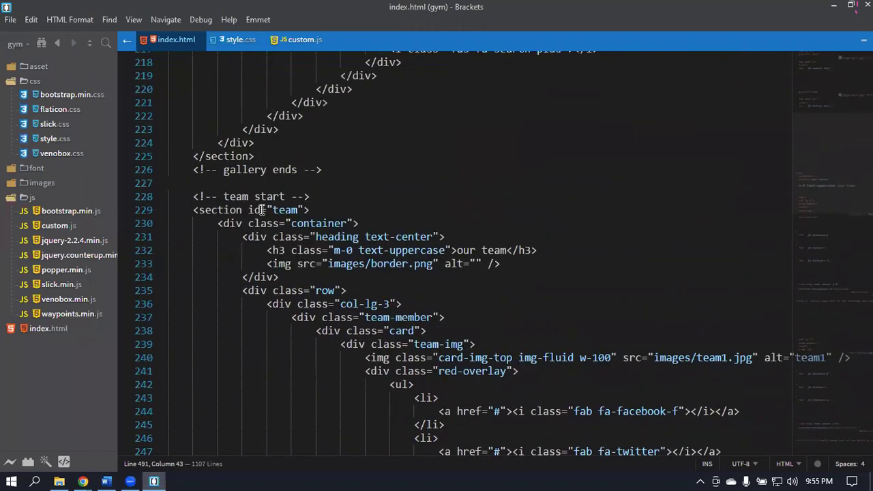
scroll(653, 269, "up", 8)
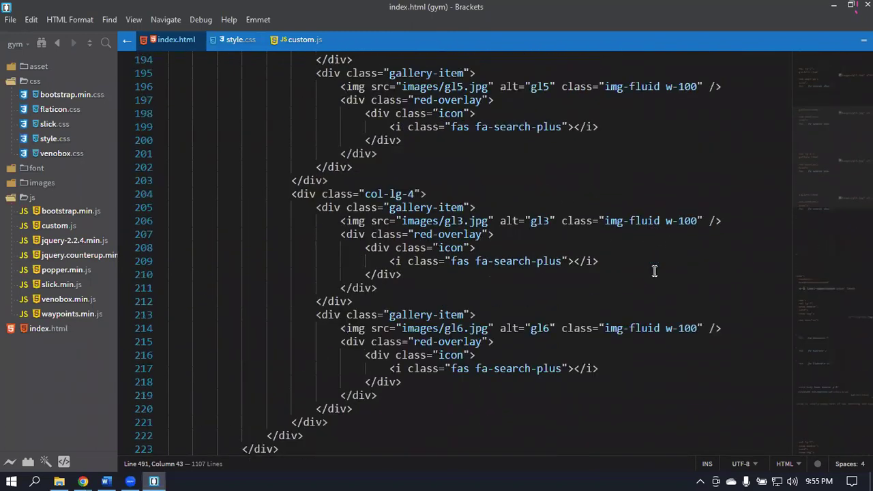
scroll(614, 259, "up", 2)
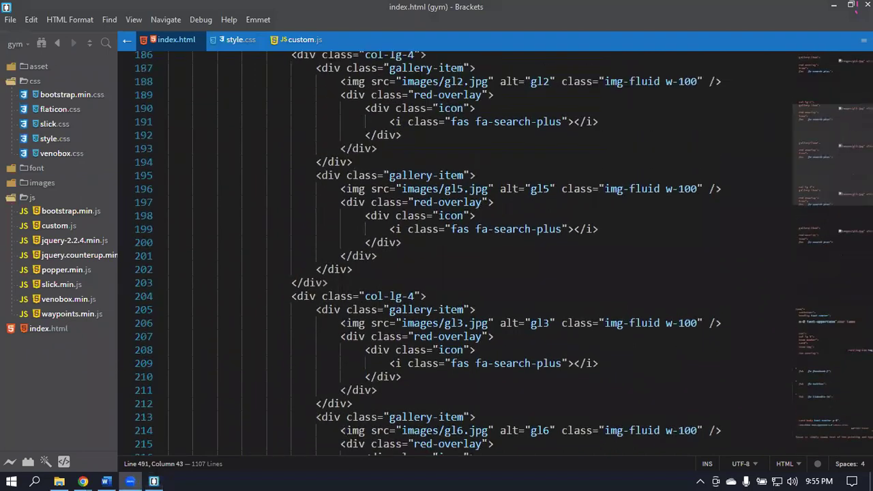
scroll(403, 171, "up", 3)
scroll(423, 166, "up", 14)
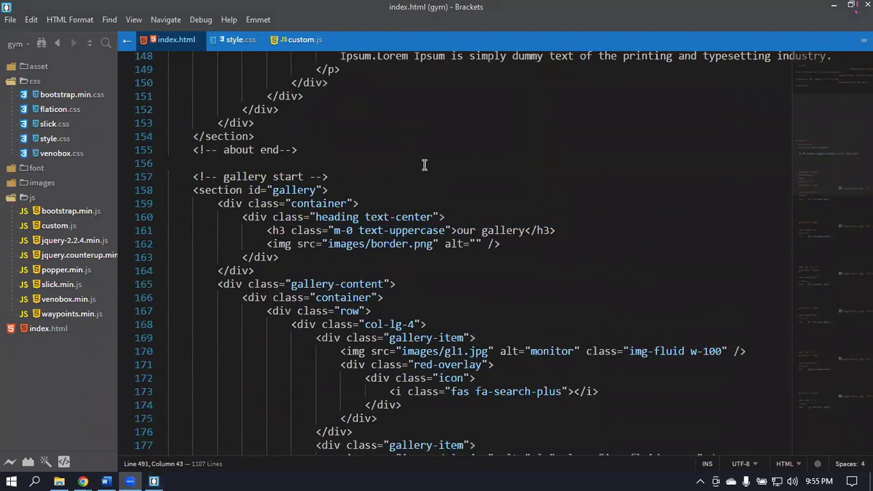
scroll(424, 165, "down", 4)
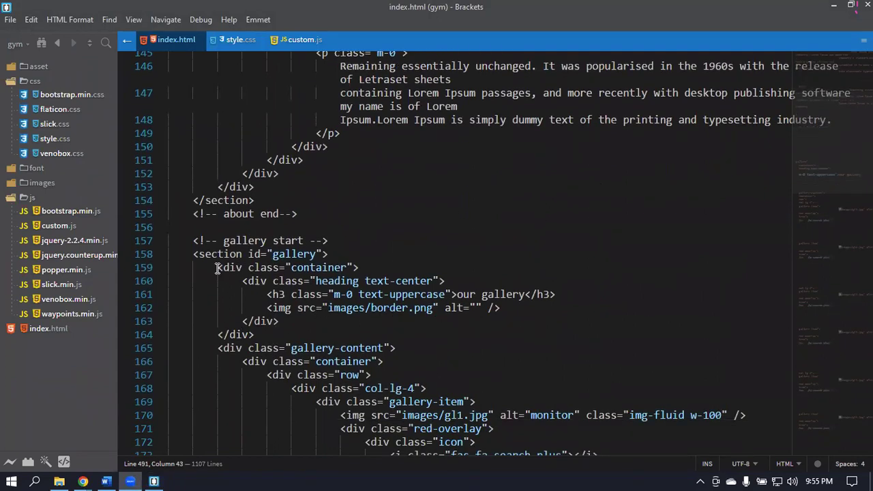
left_click(255, 241)
scroll(283, 244, "down", 2)
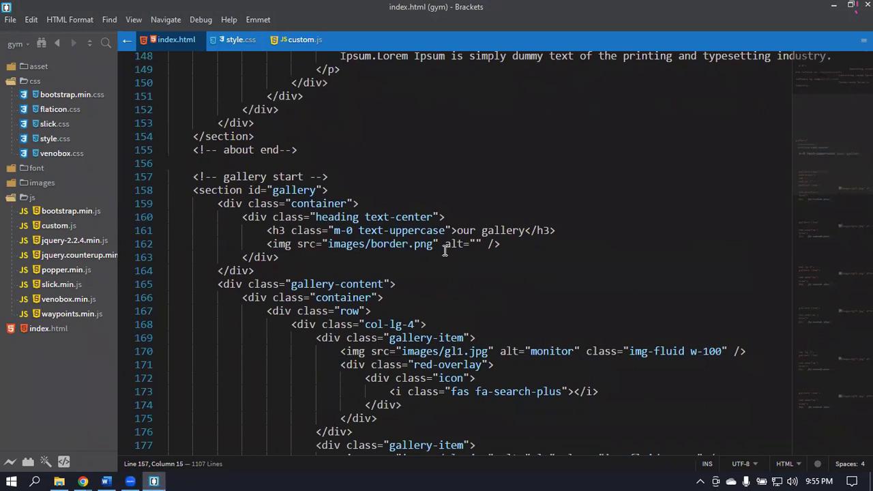
- Place the cursor at the end of the alt text of the gallery image gl1.jpg
scroll(500, 251, "down", 1)
scroll(500, 251, "down", 1)
left_click(489, 287)
left_click(574, 288)
scroll(607, 167, "down", 3)
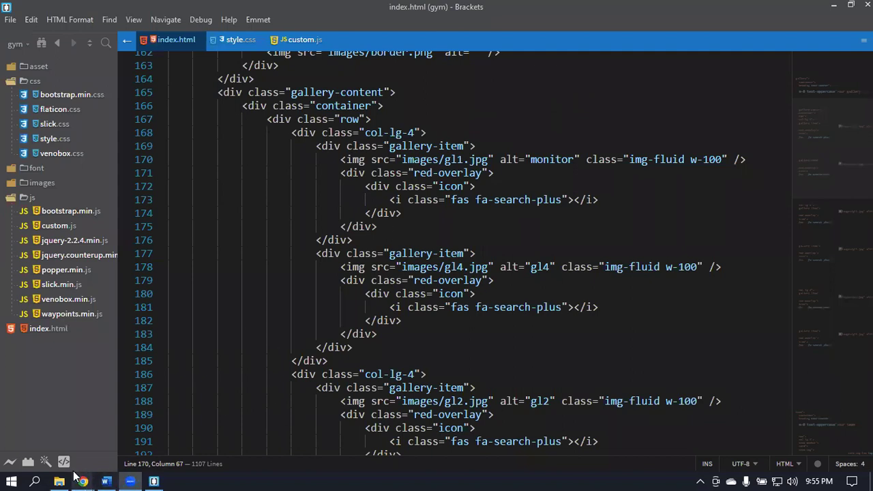
- Switch to Chrome, close the meta description word limit search, and view the gallery on the gymnasium page
mouse_move(85, 478)
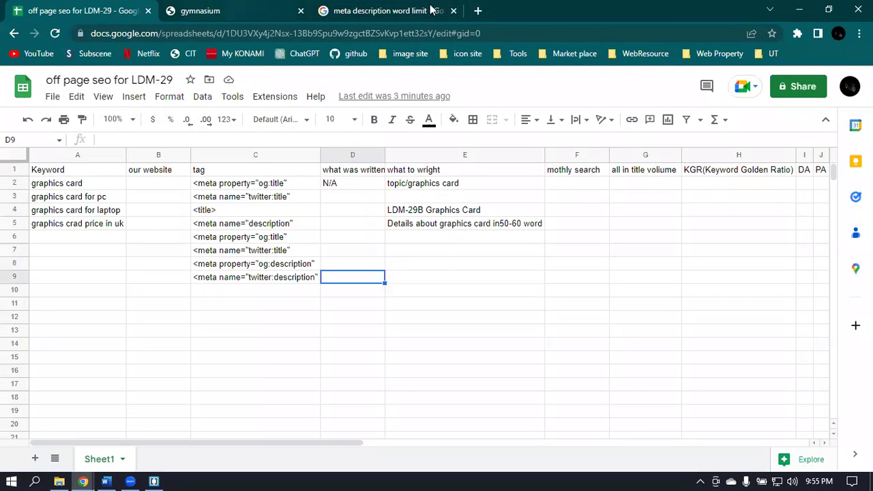
left_click(225, 10)
left_click(454, 10)
scroll(353, 293, "down", 15)
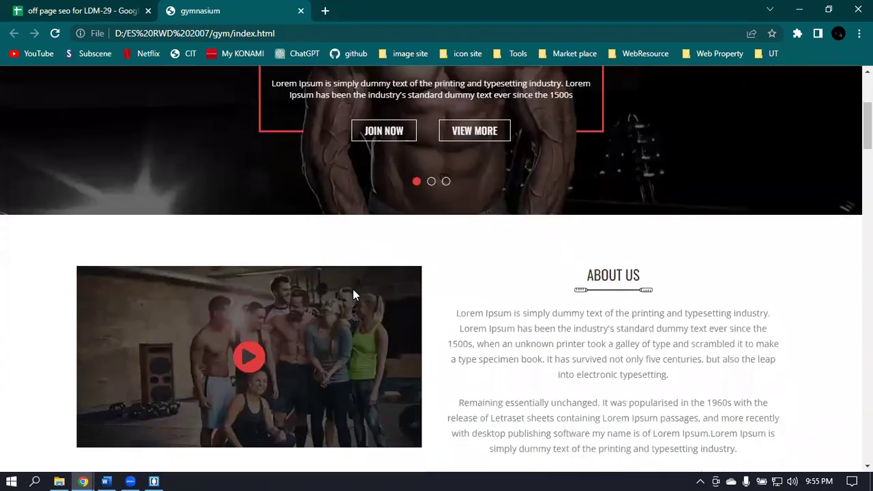
scroll(256, 171, "up", 3)
scroll(255, 172, "up", 2)
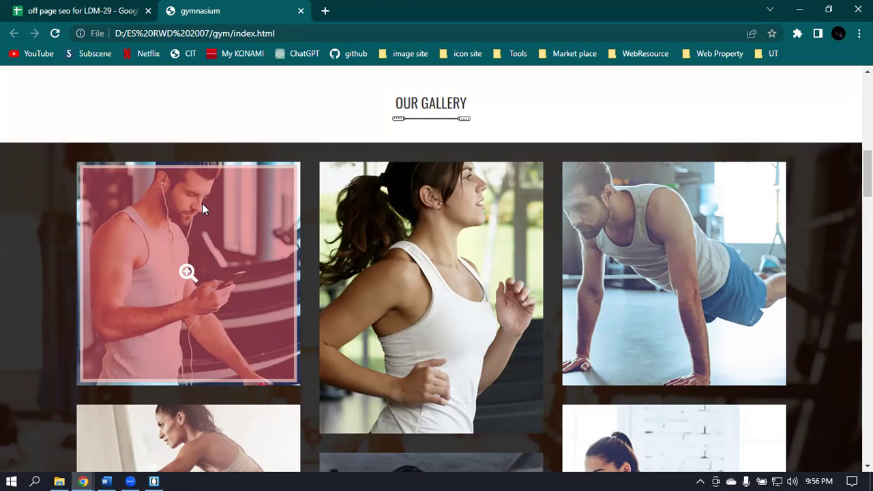
- Switch to Brackets, set the alt text of gallery image gl1.jpg to "graphics card", and save index.html
left_click(153, 481)
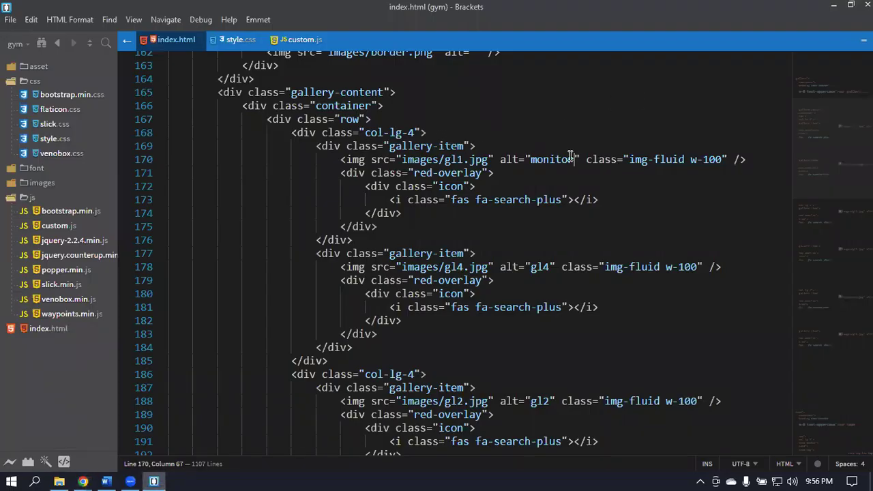
key("BackSpace")
key("BackSpace")
key("BackSpace")
key("BackSpace")
key("BackSpace")
key("BackSpace")
key("BackSpace")
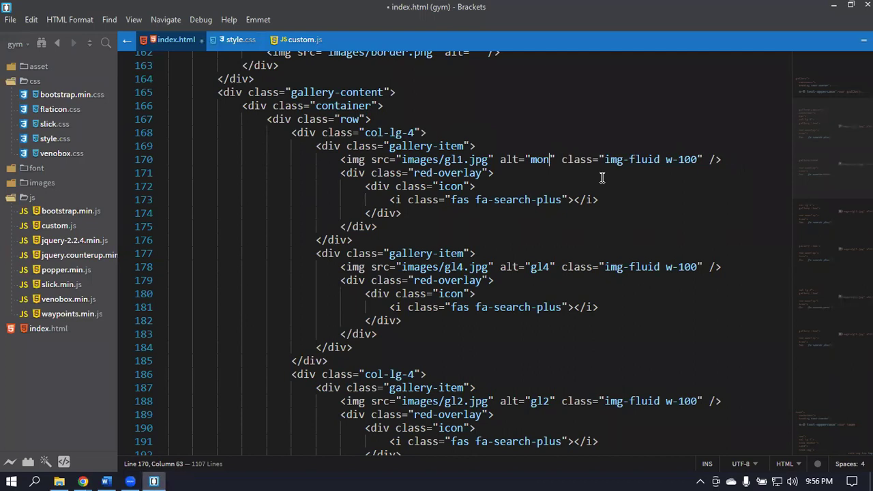
type("graphics\"")
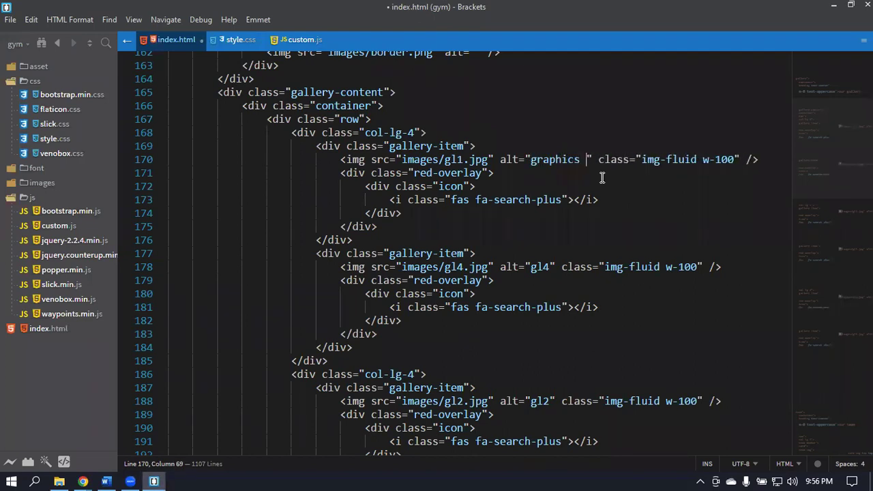
key("BackSpace")
type("ca")
key("BackSpace")
key("BackSpace")
type("card")
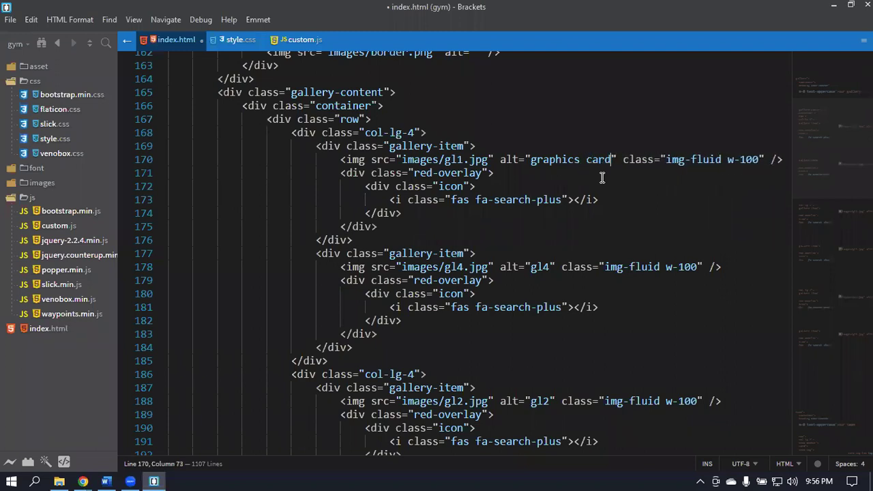
key("ctrl+s")
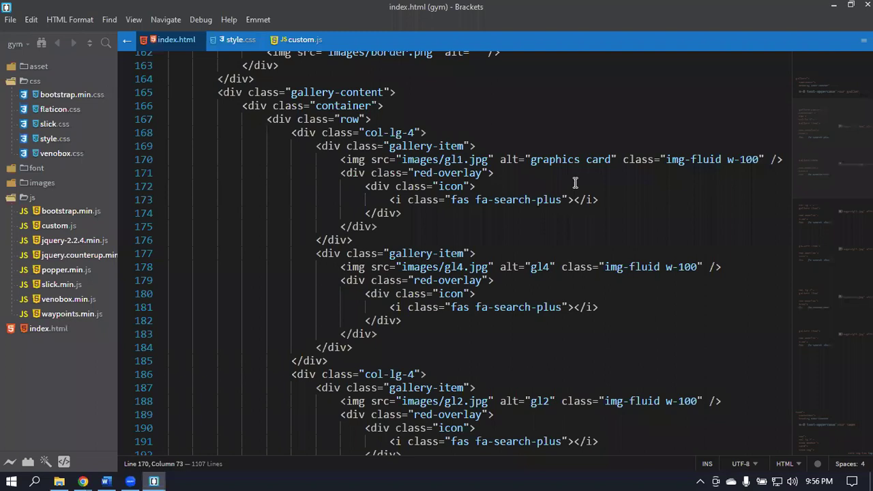
- Remove the file name gl1.jpg from the first gallery image's src path and save index.html
left_click(487, 160)
key("BackSpace")
key("BackSpace")
key("BackSpace")
key("BackSpace")
key("BackSpace")
key("BackSpace")
key("BackSpace")
key("ctrl+s")
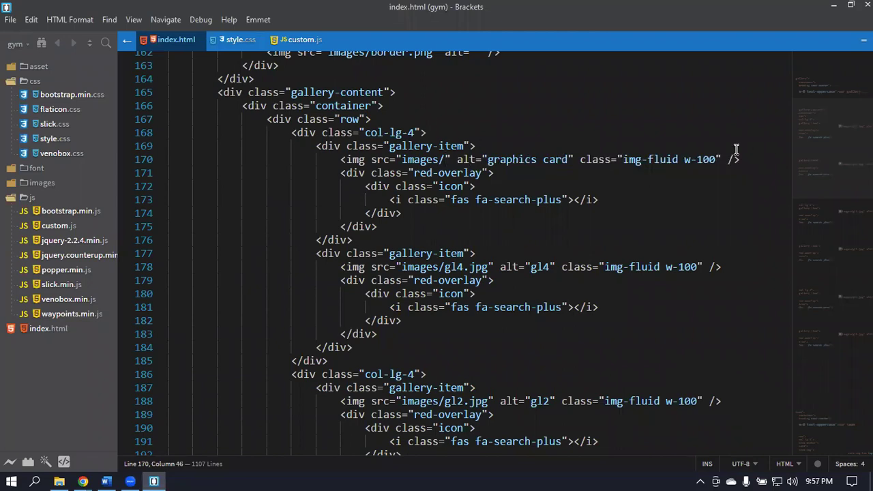
- Switch to Chrome, reload the gymnasium page, and highlight the alt text in place of the missing first gallery image
left_click(832, 9)
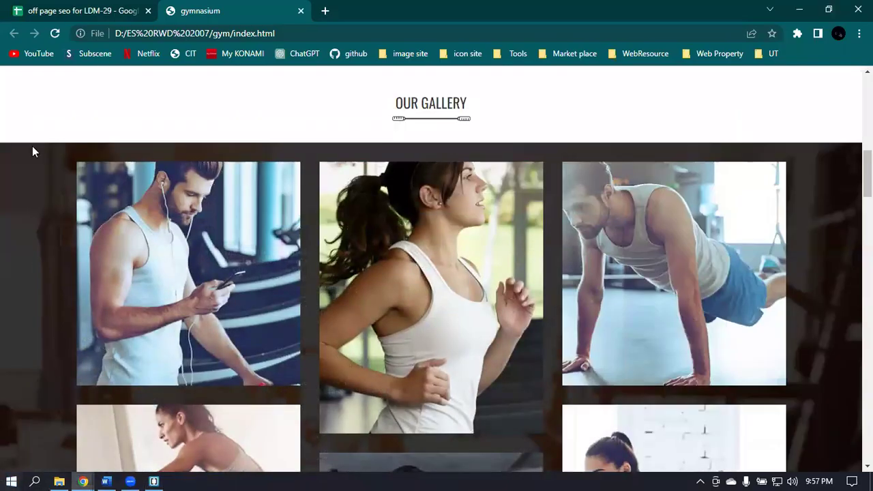
left_click(56, 32)
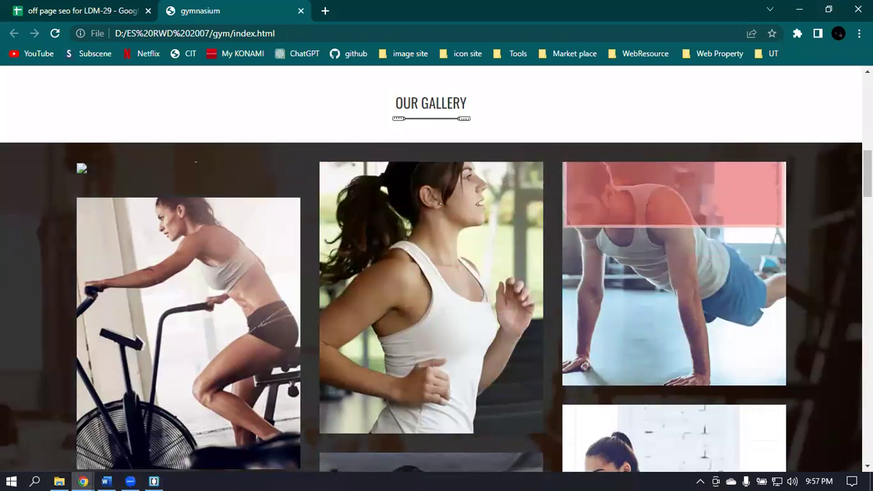
triple_click(60, 167)
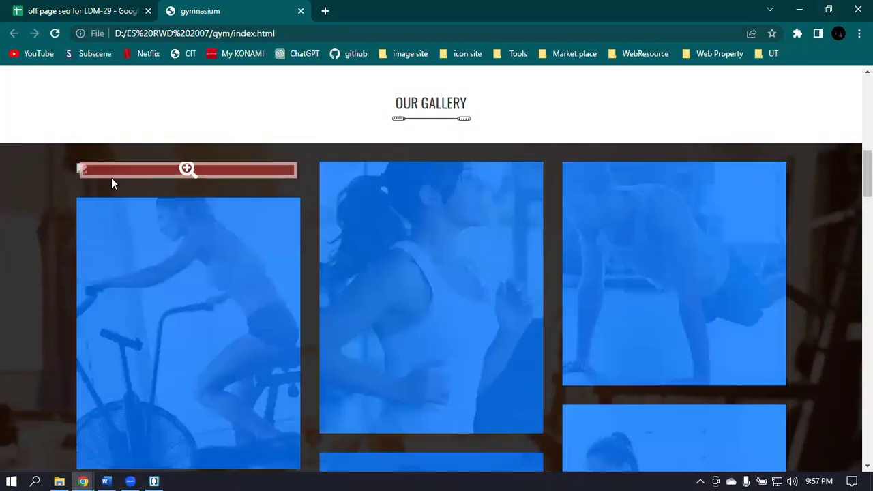
left_click(65, 169)
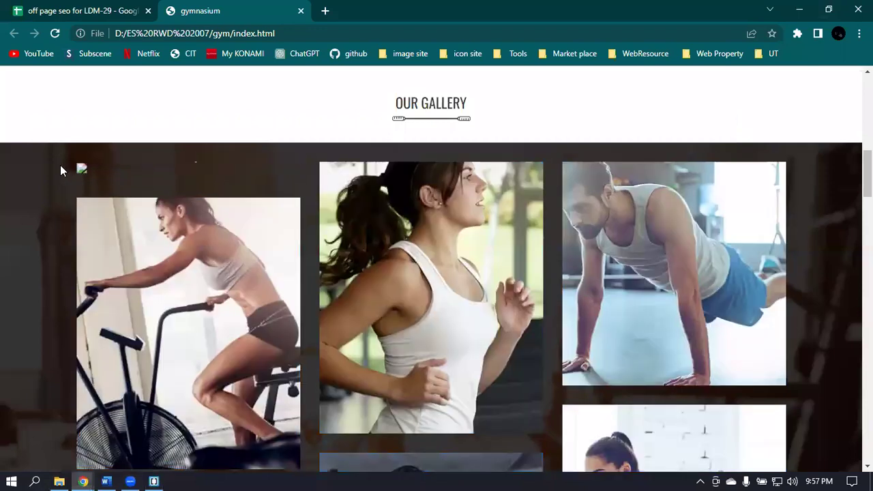
triple_click(68, 183)
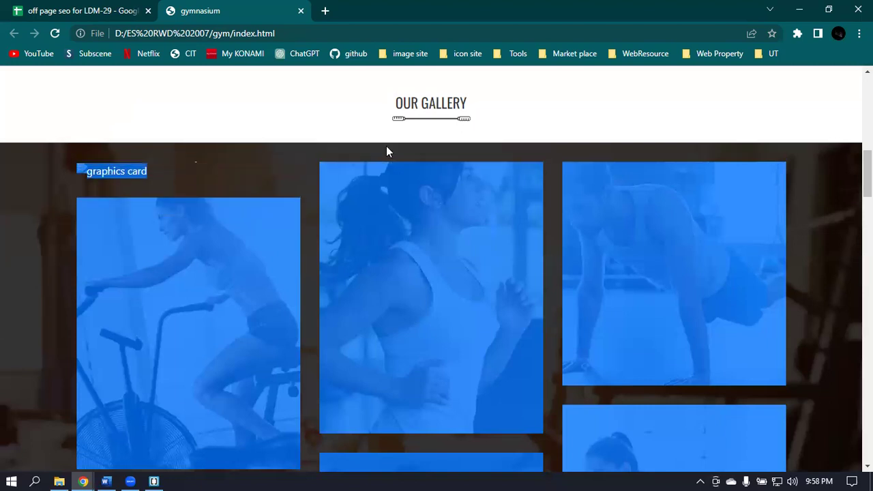
- Switch to Brackets, restore gl1.jpg in the first gallery image's src path, set its alt text to "gl1", and save index.html
left_click(154, 480)
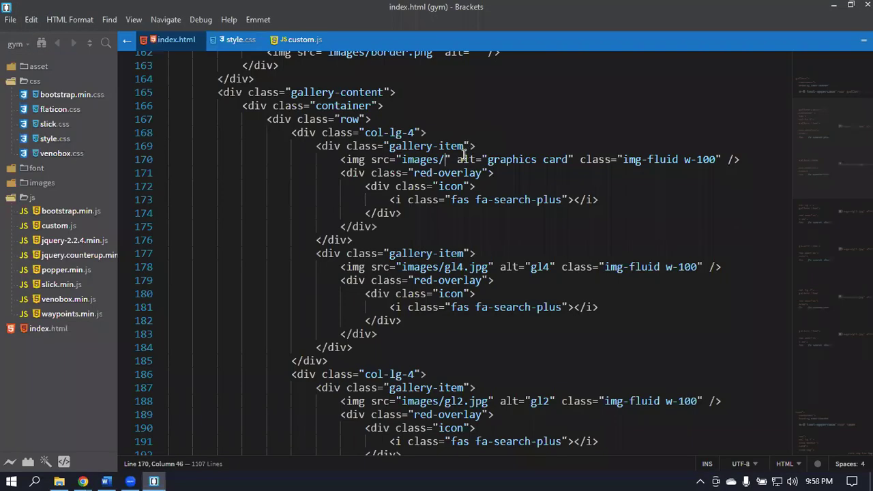
type("gl1.jpg")
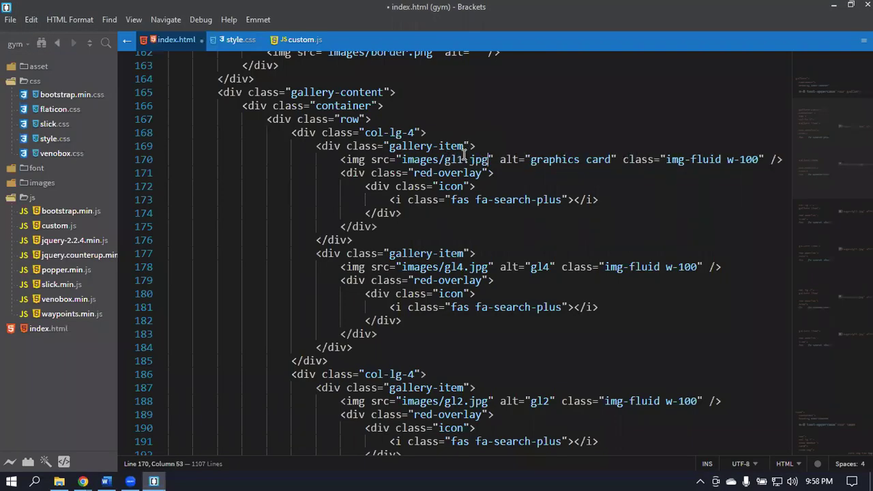
left_click(613, 160)
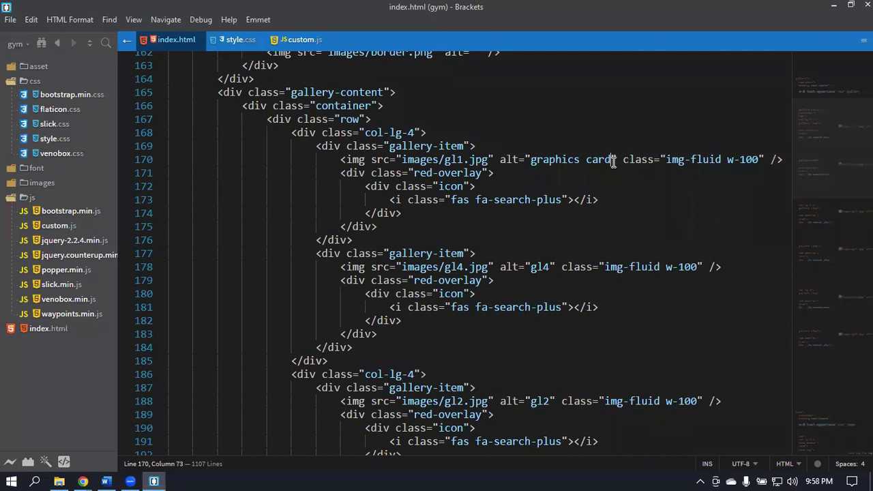
key("BackSpace")
key("BackSpace")
key("BackSpace")
key("BackSpace")
key("BackSpace")
key("BackSpace")
key("BackSpace")
key("BackSpace")
key("BackSpace")
key("BackSpace")
key("BackSpace")
key("BackSpace")
key("BackSpace")
key("BackSpace")
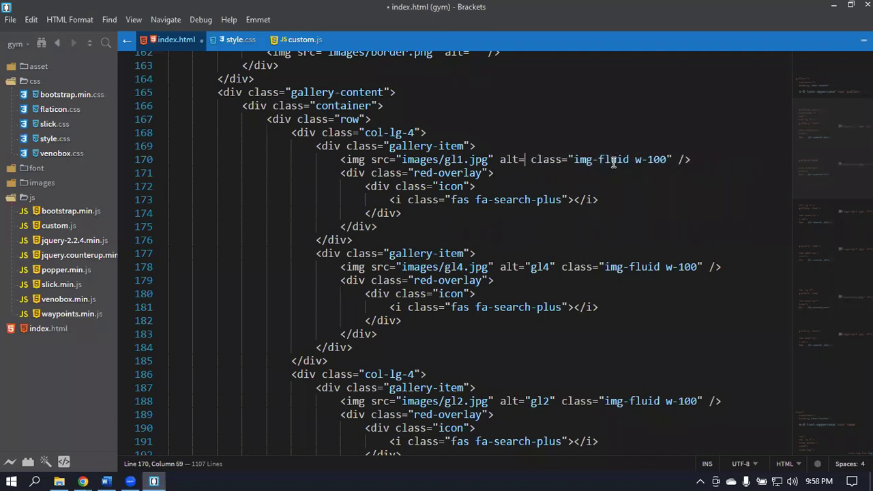
key("ctrl+z")
key("BackSpace")
key("BackSpace")
key("BackSpace")
key("BackSpace")
key("BackSpace")
key("BackSpace")
key("BackSpace")
key("BackSpace")
key("BackSpace")
key("BackSpace")
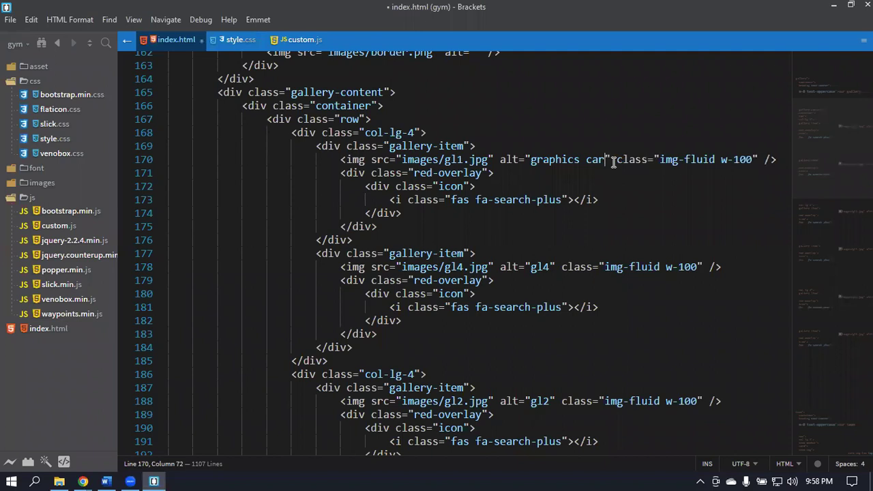
key("BackSpace")
key("BackSpace")
key("BackSpace")
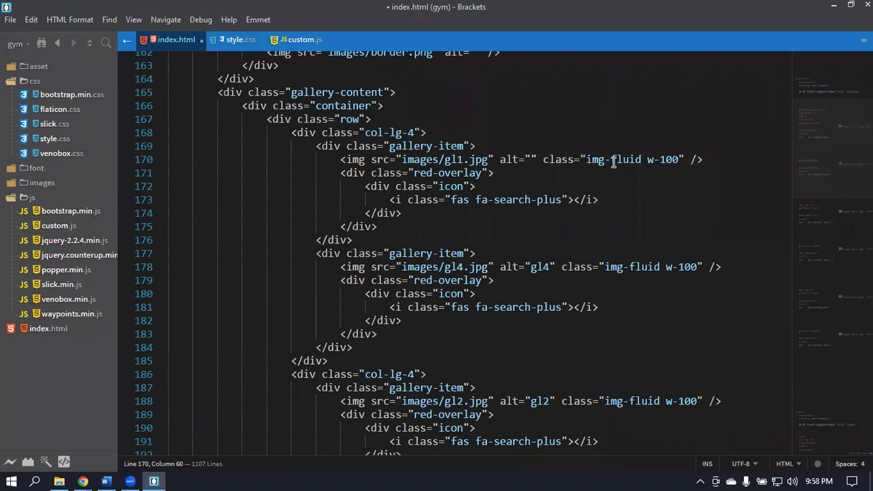
type("gl")
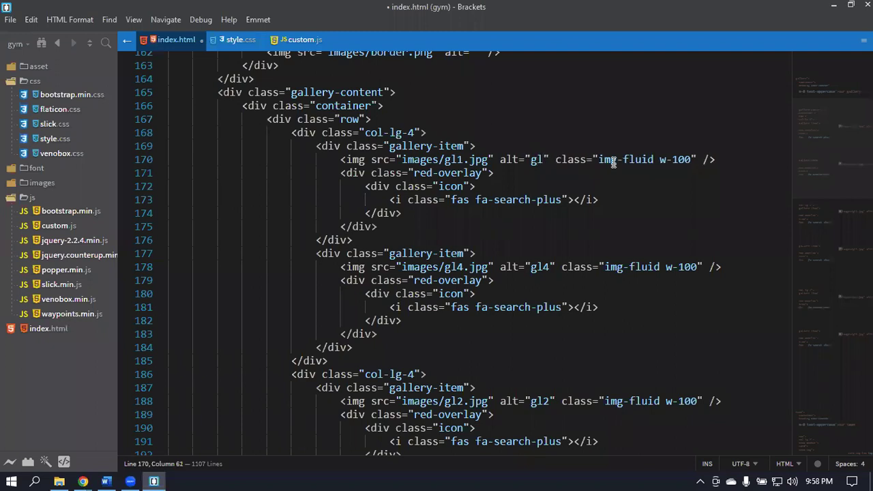
type("1")
key("ctrl+s")
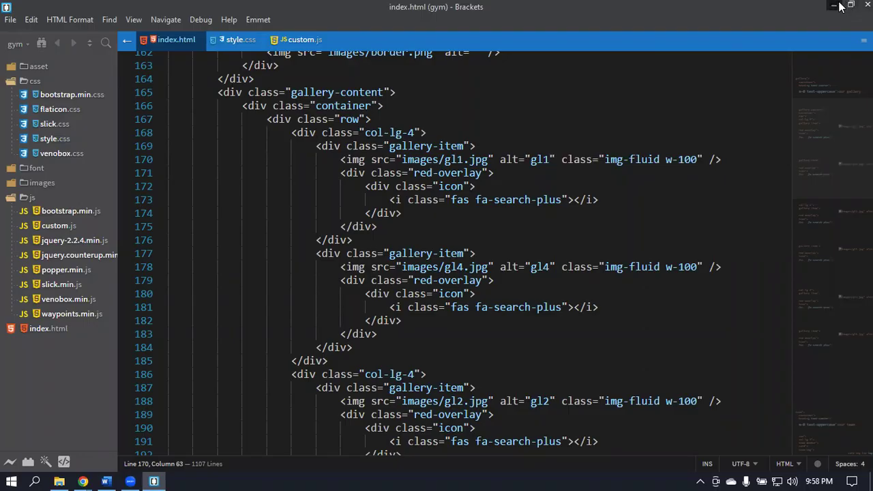
- Switch to Chrome, reload the gymnasium page, and highlight the alt text of gl1.jpg in its page source
left_click(836, 6)
left_click(55, 33)
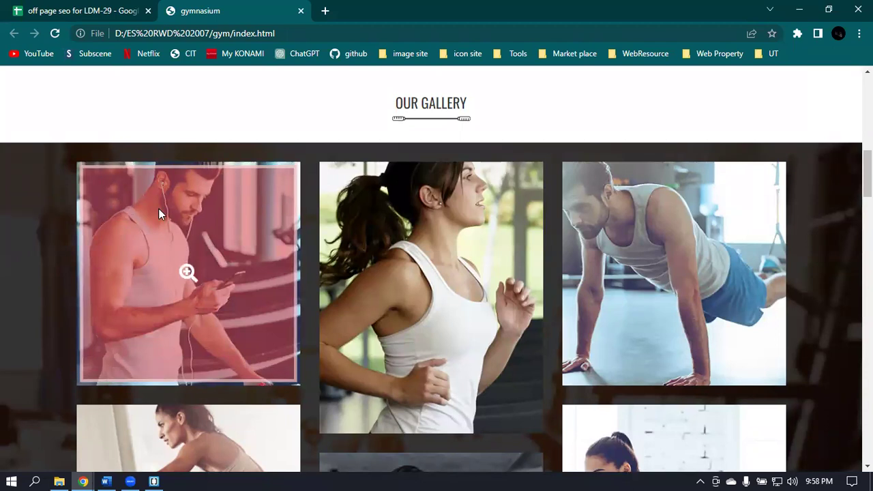
right_click(98, 181)
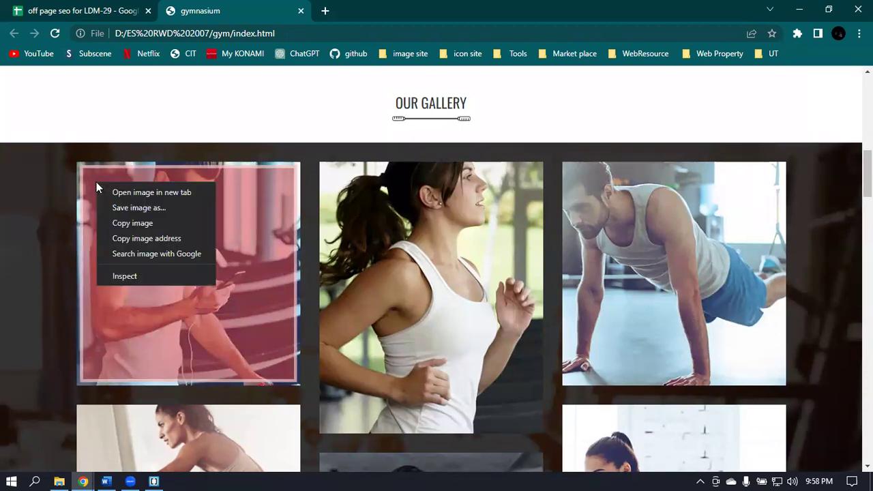
right_click(43, 230)
left_click(107, 375)
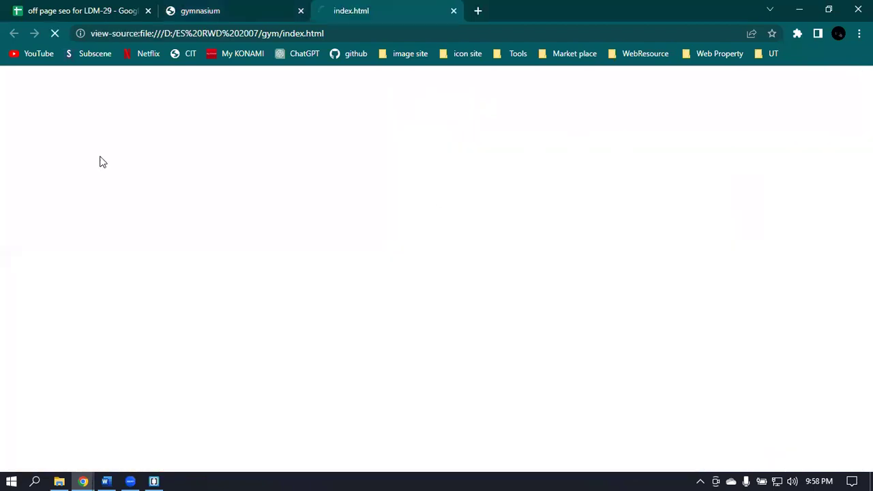
scroll(536, 230, "down", 1)
scroll(535, 231, "down", 15)
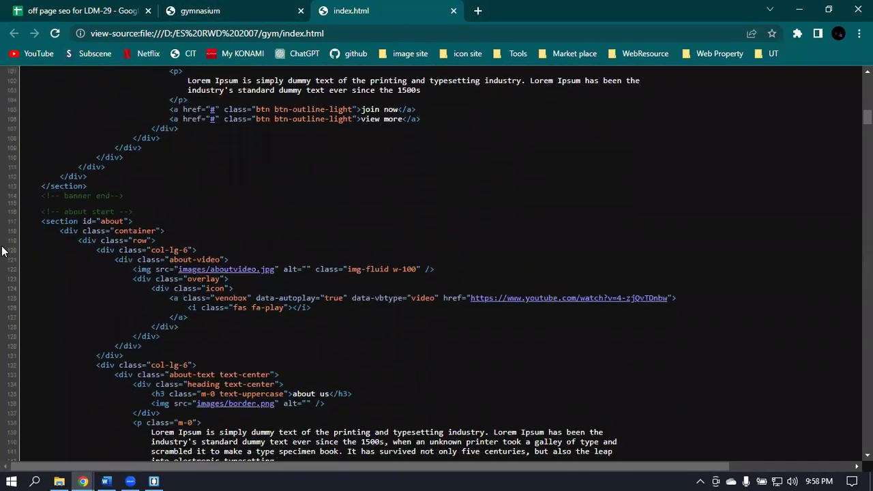
scroll(27, 205, "down", 7)
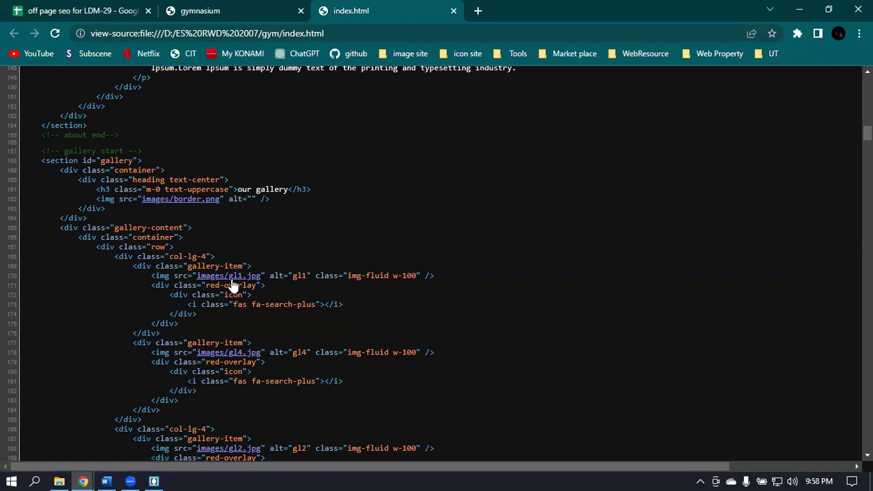
double_click(303, 276)
- Switch to Brackets, change the alt text of gallery image gl1.jpg to "graphics card", and save index.html
left_click(154, 481)
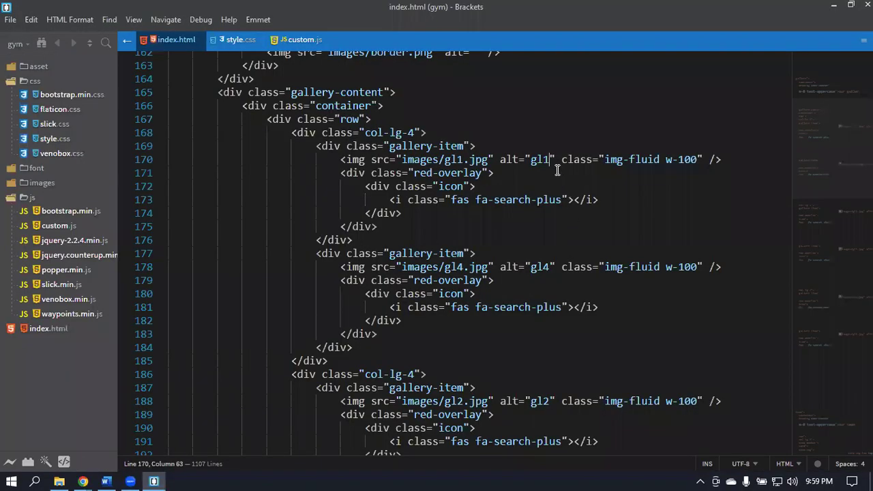
key("BackSpace")
key("BackSpace")
key("BackSpace")
type("graphics")
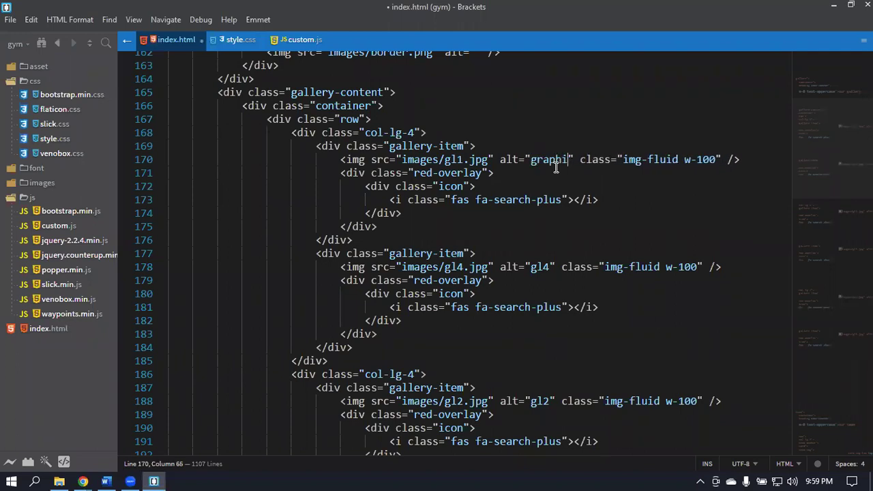
type("ard")
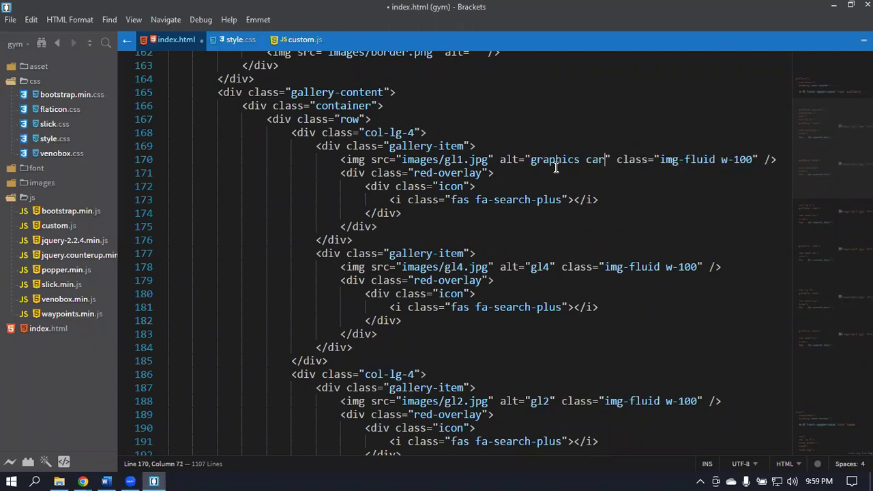
key("Return")
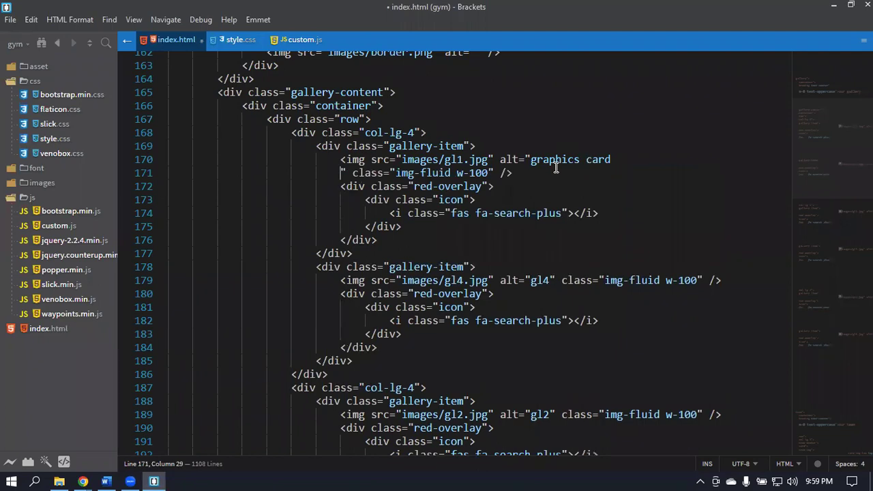
key("ctrl+z")
key("ctrl+s")
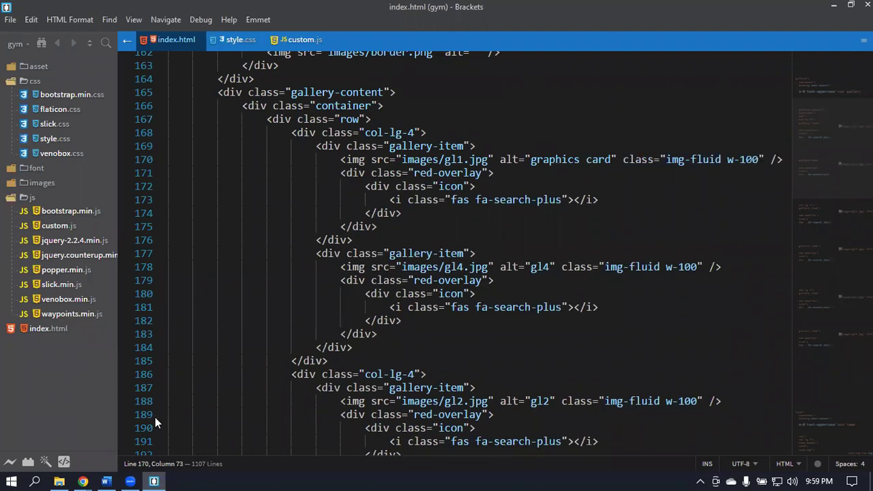
- Switch to Chrome, close the outdated page source of index.html, and reload the gymnasium page
mouse_move(83, 478)
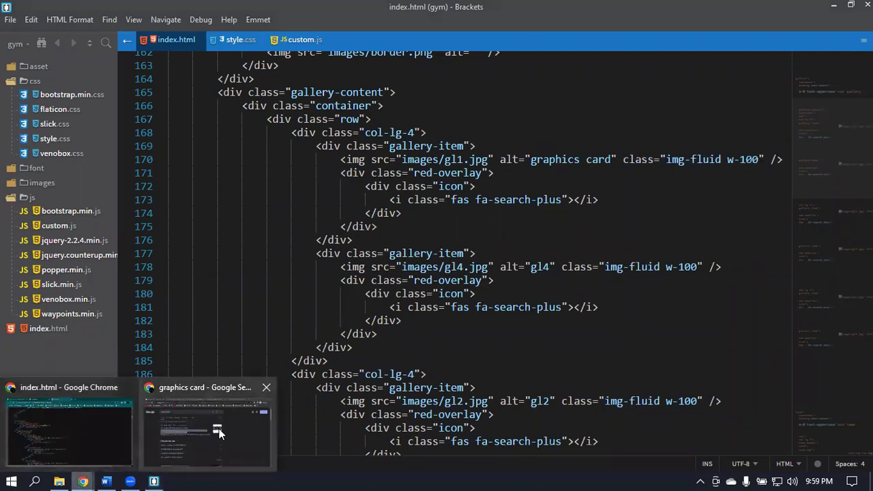
left_click(83, 428)
left_click(800, 13)
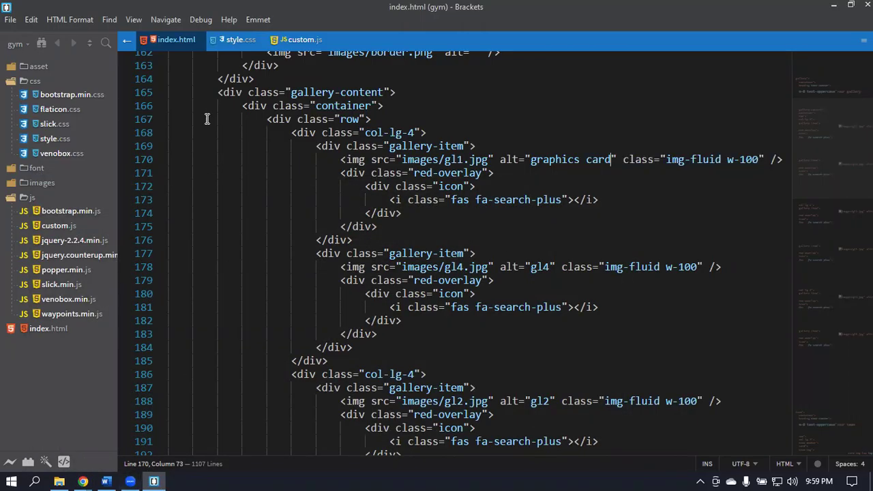
mouse_move(82, 477)
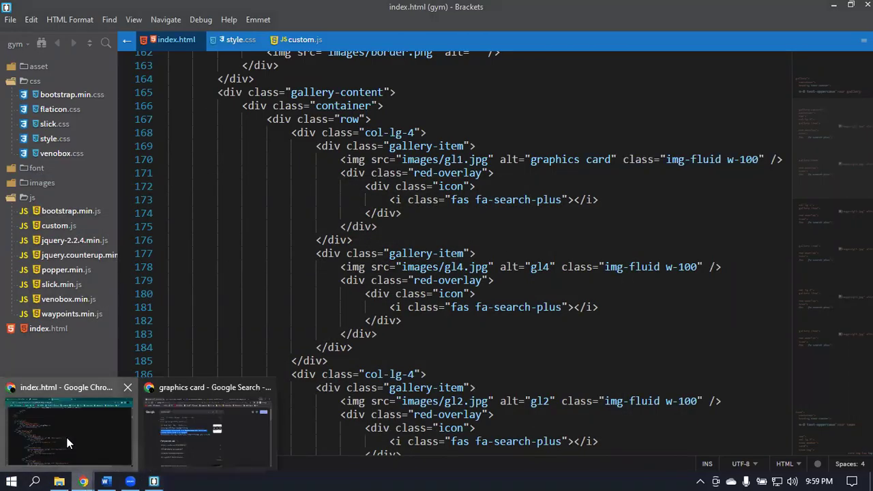
left_click(68, 440)
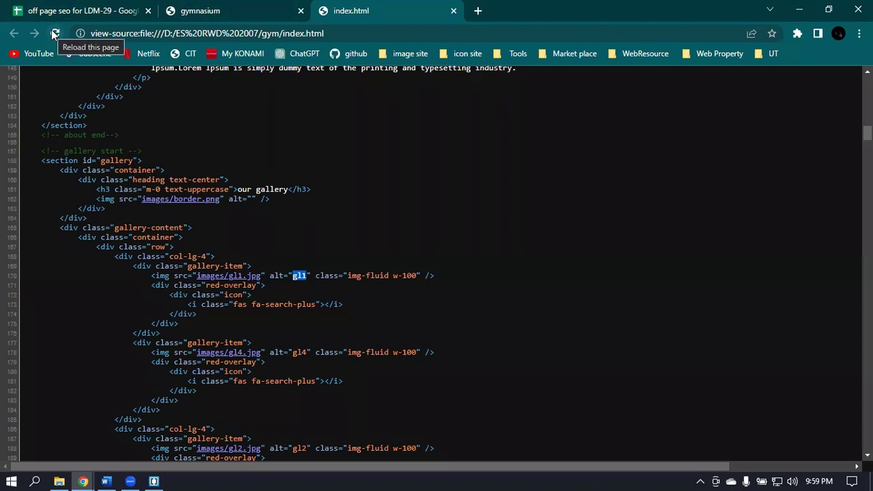
left_click(451, 13)
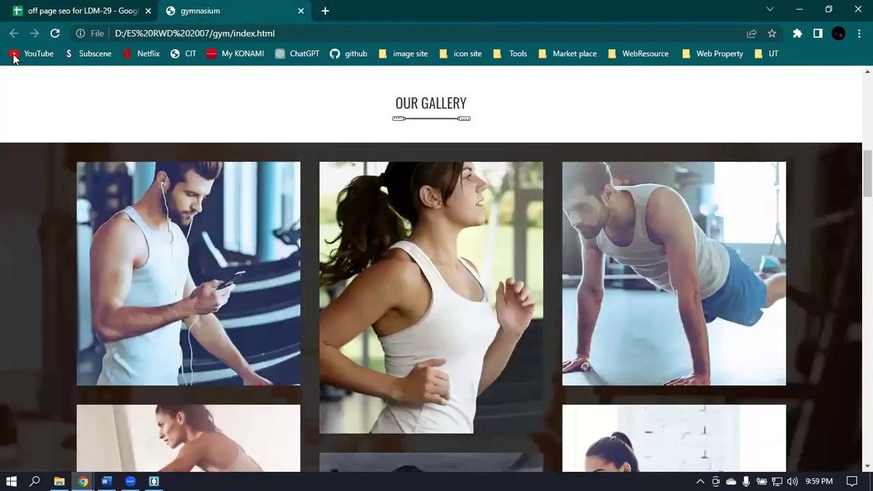
left_click(55, 33)
- Open the gymnasium page's source again and highlight the alt text of gl1.jpg in the gallery section
right_click(43, 200)
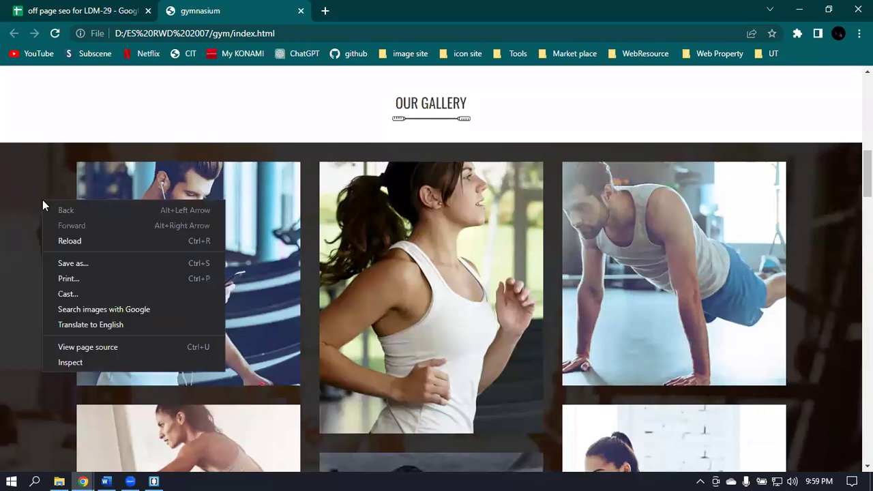
left_click(99, 347)
scroll(546, 245, "down", 10)
scroll(544, 245, "down", 6)
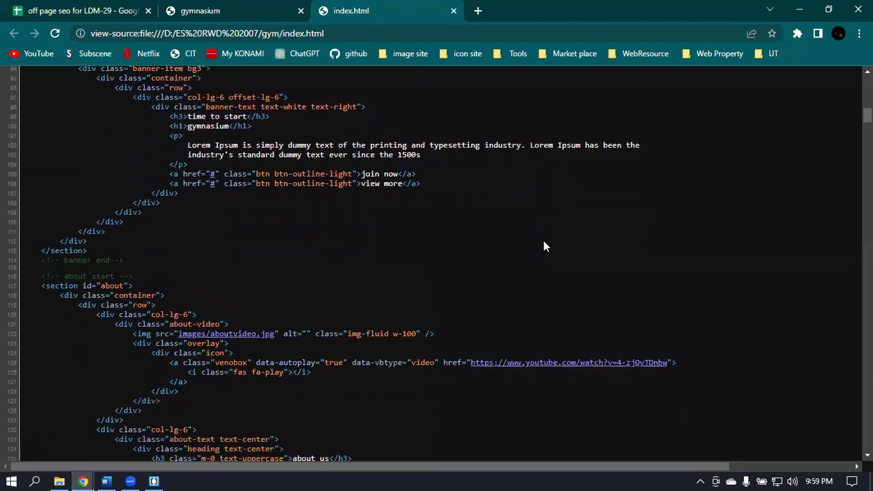
scroll(258, 279, "down", 3)
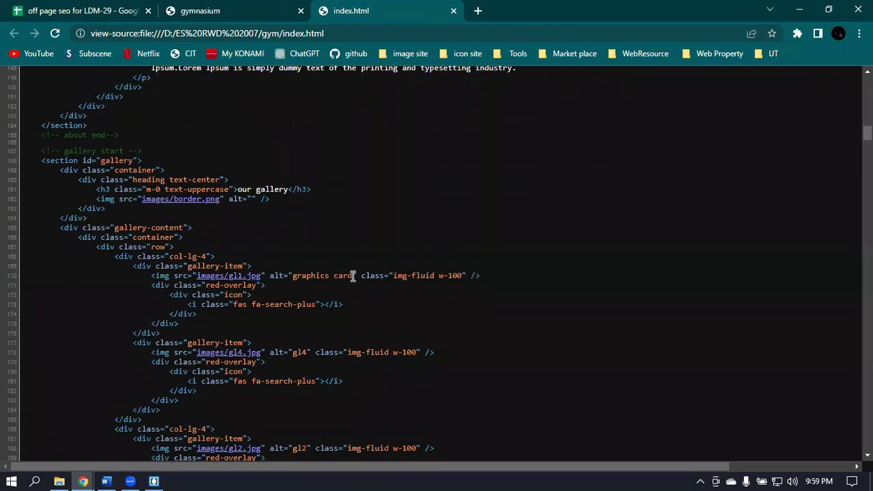
left_click_drag(352, 277, 292, 278)
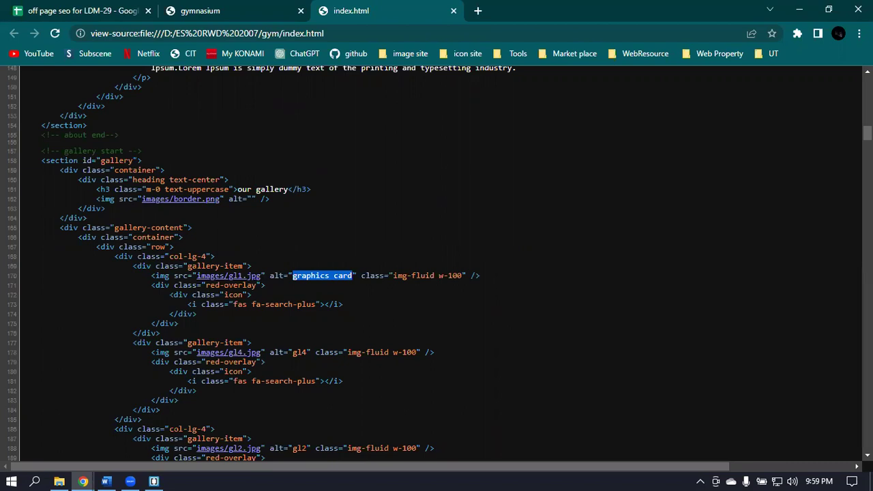
- Return to the gallery on the gymnasium page, and switch to index.html in Brackets
left_click(223, 10)
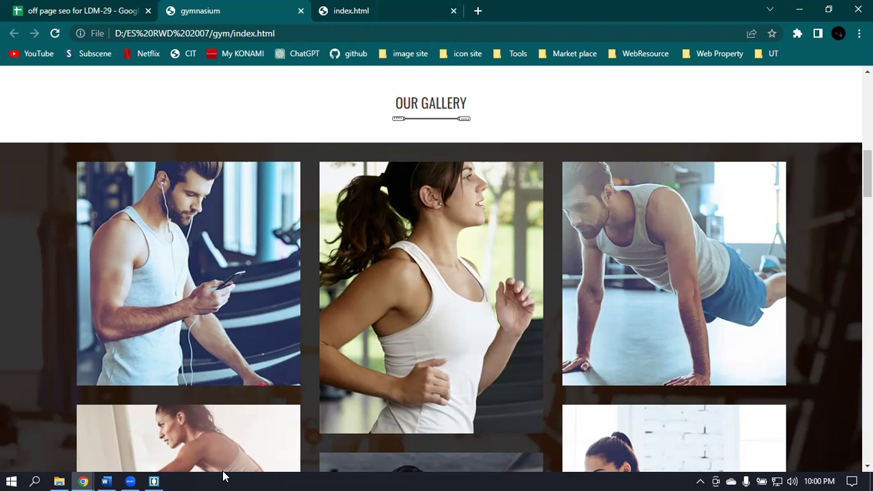
left_click(153, 480)
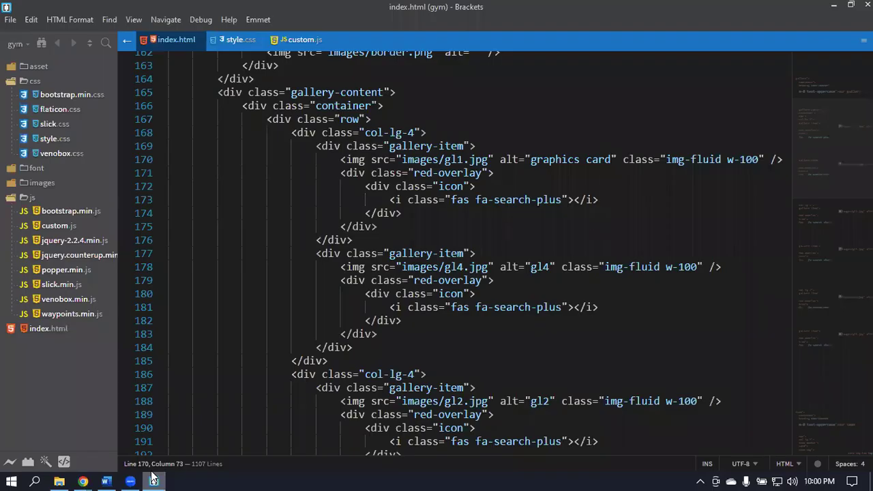
- Switch to the "off page seo for LDM-29" sheet in Chrome and enter "<img alt=" in tag cell C10
key("alt+Tab")
left_click(63, 8)
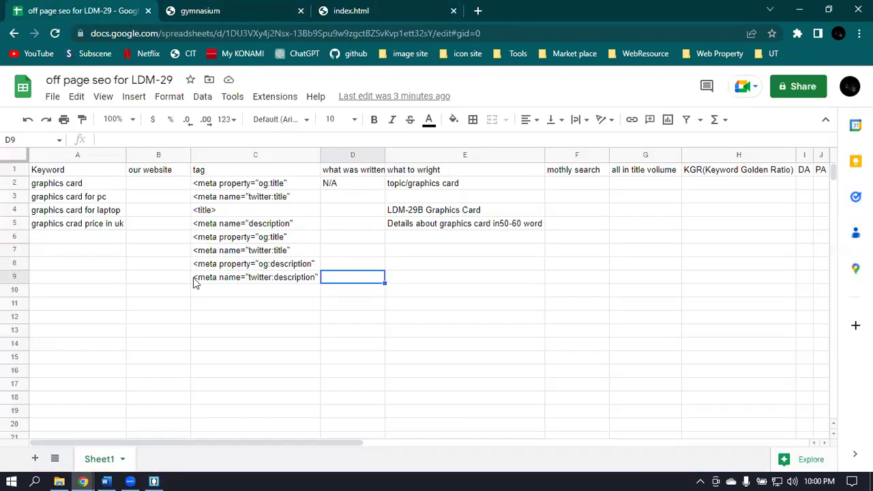
double_click(214, 288)
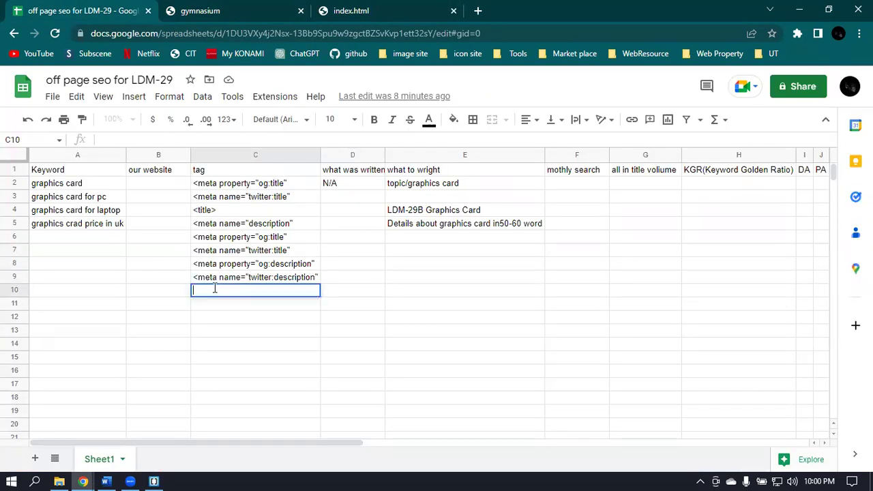
type("<img alt=")
- Add the heading tags as "<h1-h6" in cell C11 of the tag column
double_click(205, 301)
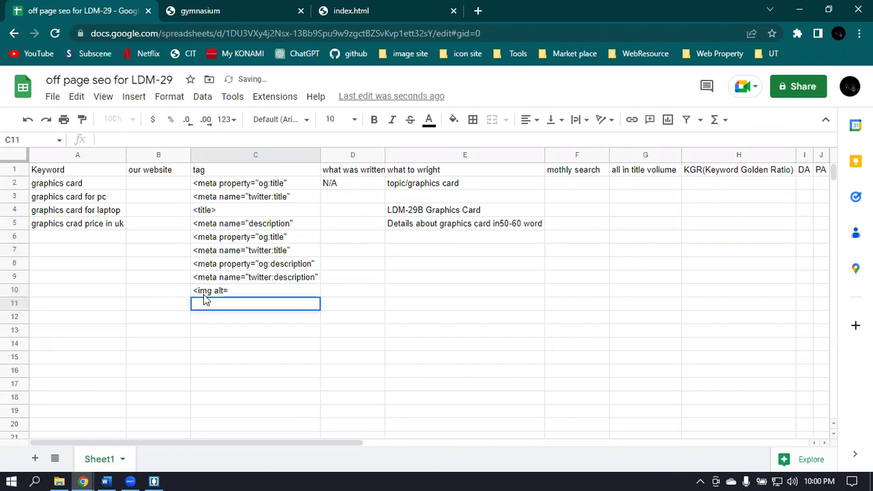
type("h1")
key("BackSpace")
key("BackSpace")
type(",")
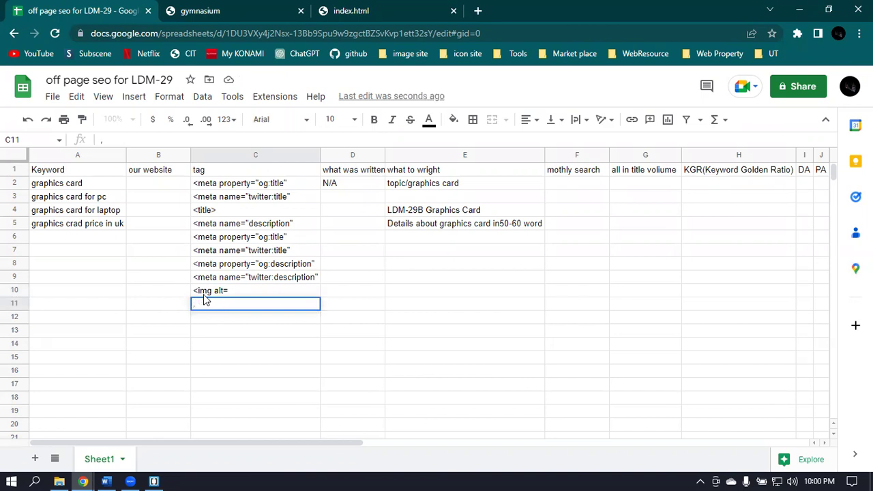
type("<h1-h6")
key("Return")
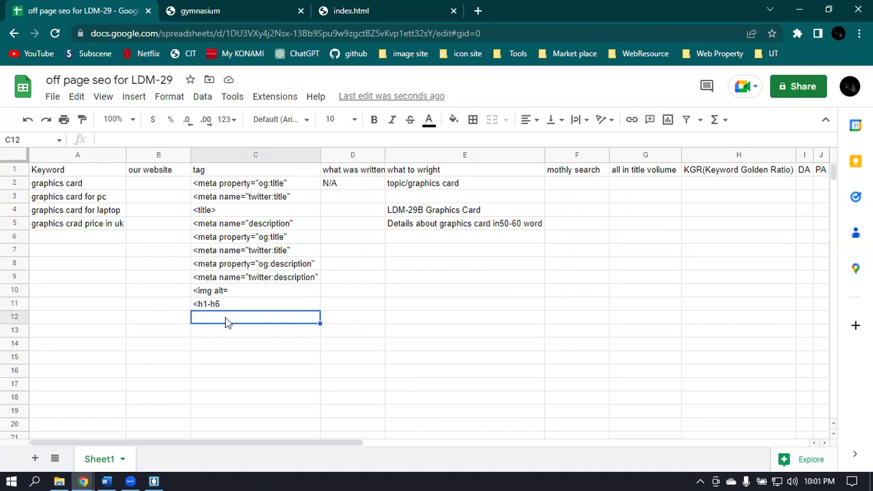
- Enter "<i" in C12 and "<p" in C13, and go over the tags in C10 to C13
double_click(229, 317)
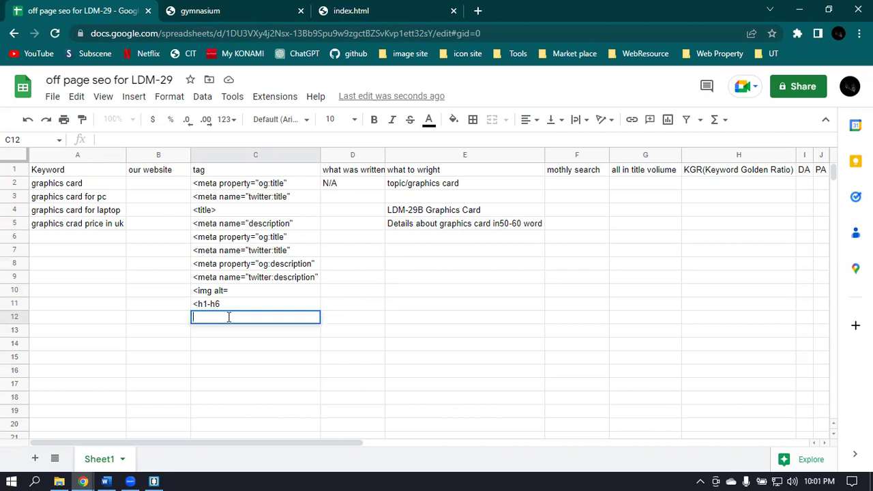
type("<i")
key("Return")
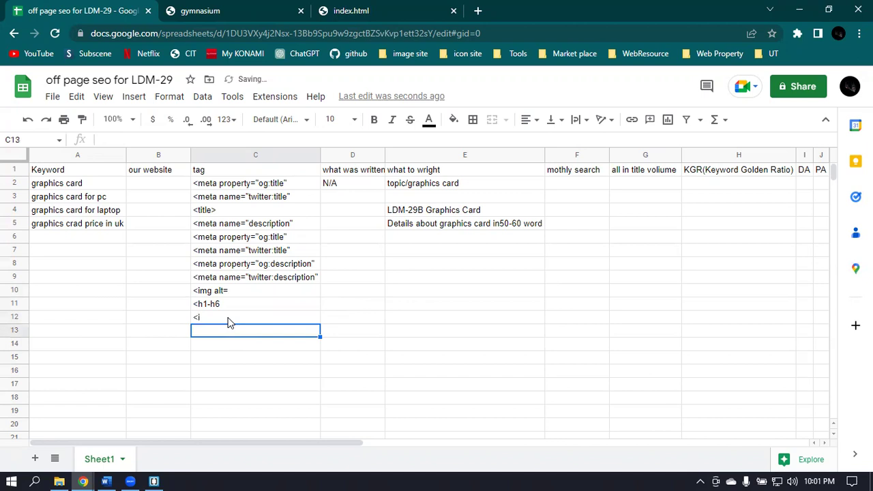
type("<p")
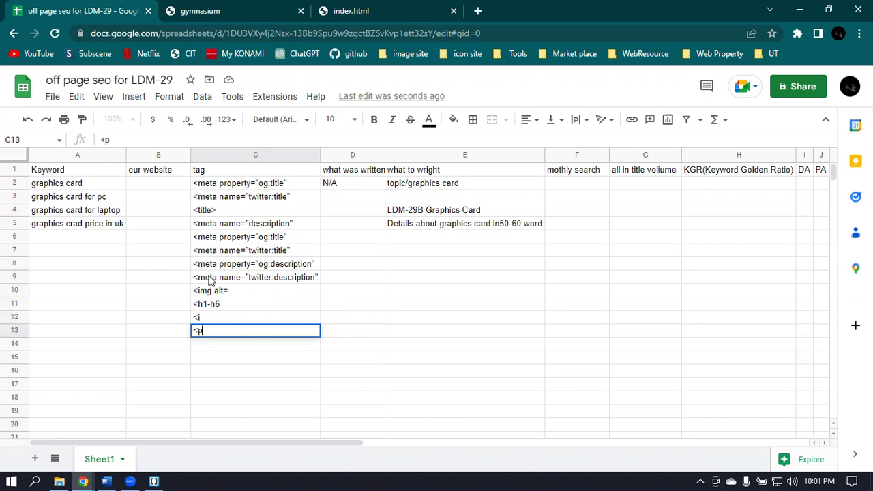
left_click(196, 294)
left_click(213, 308)
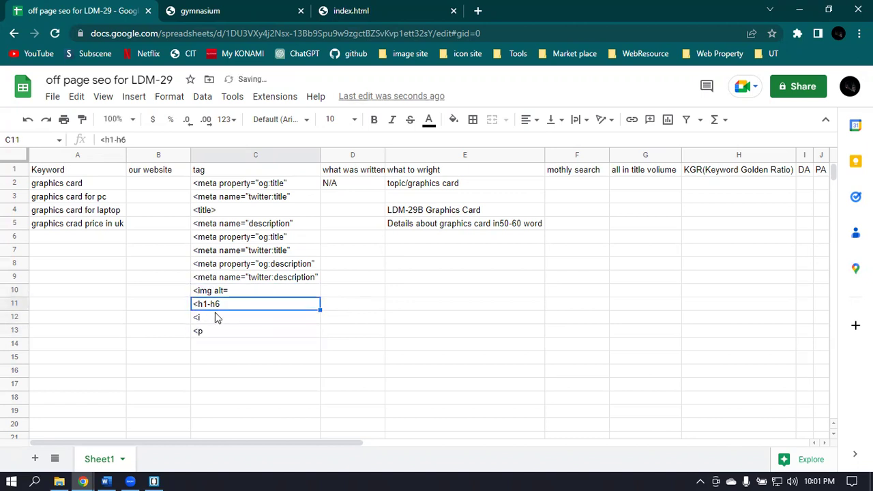
left_click(209, 319)
left_click(207, 334)
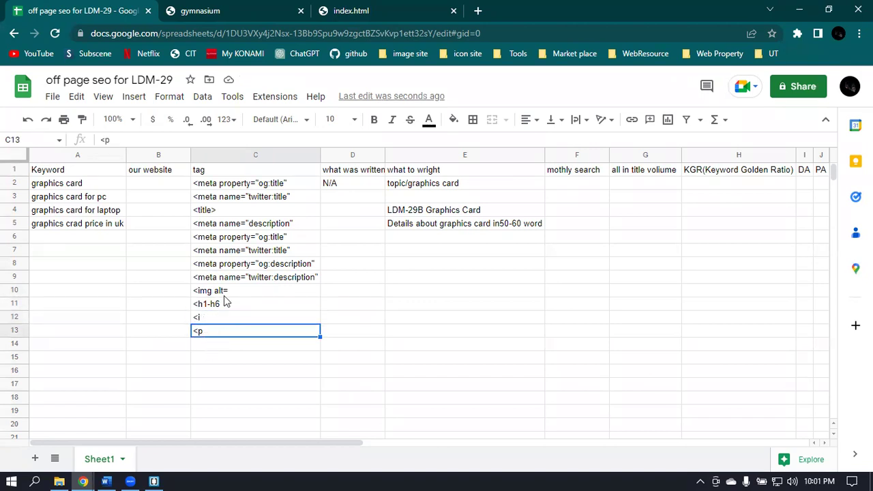
- Extend the tag column with "<span" in C14 and "ul, li" in C15
double_click(211, 344)
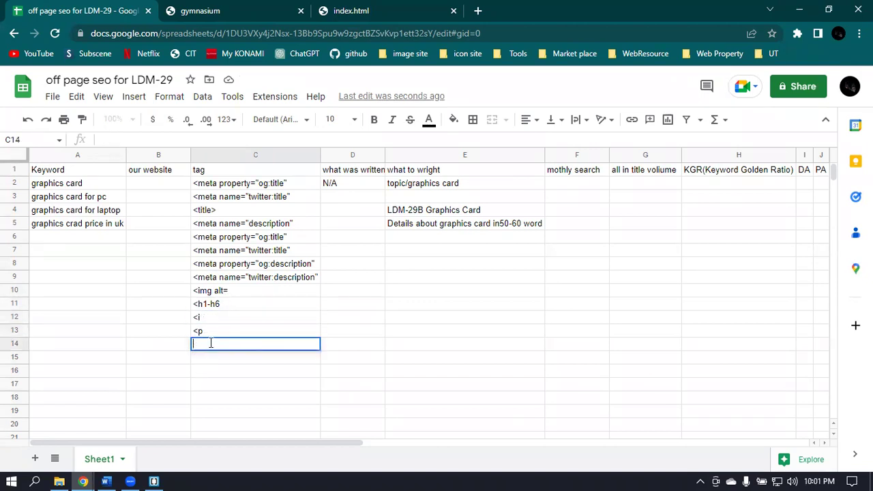
type("<span")
key("Return")
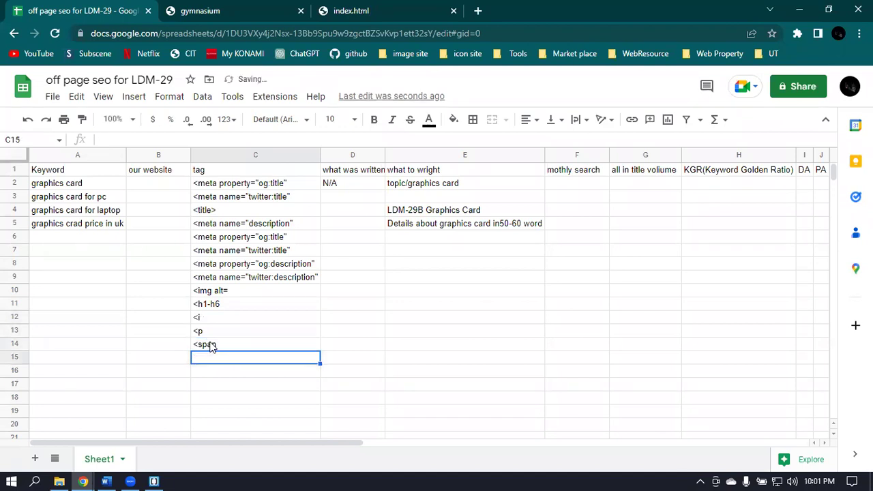
key("Return")
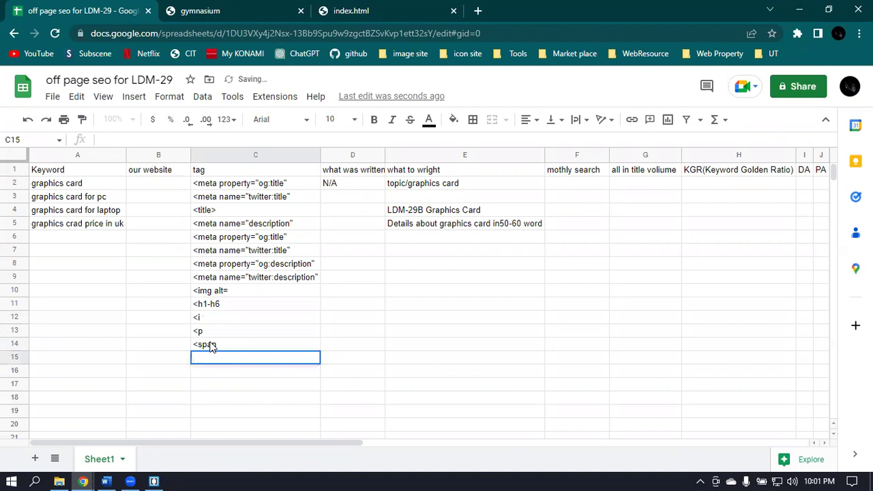
type("ul, li")
key("Return")
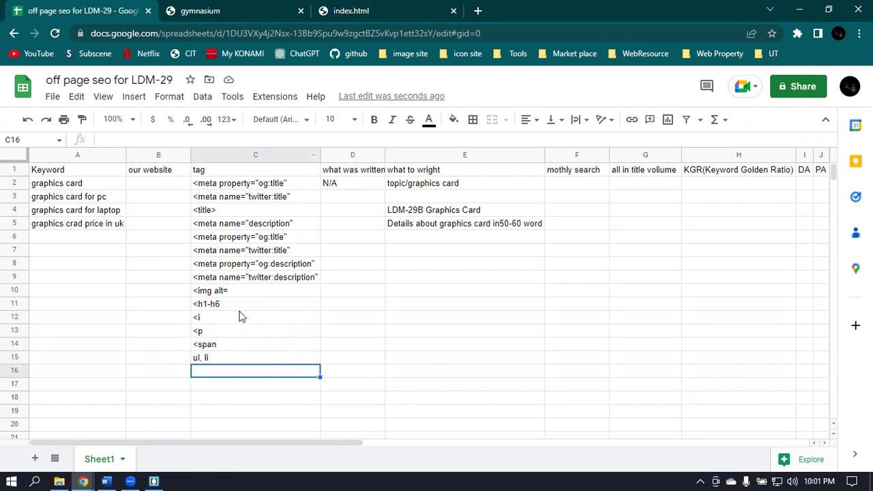
- Go back over the listed tags and add the link tag "<a" in C16
left_click(206, 332)
left_click(206, 319)
left_click(213, 305)
left_click(210, 291)
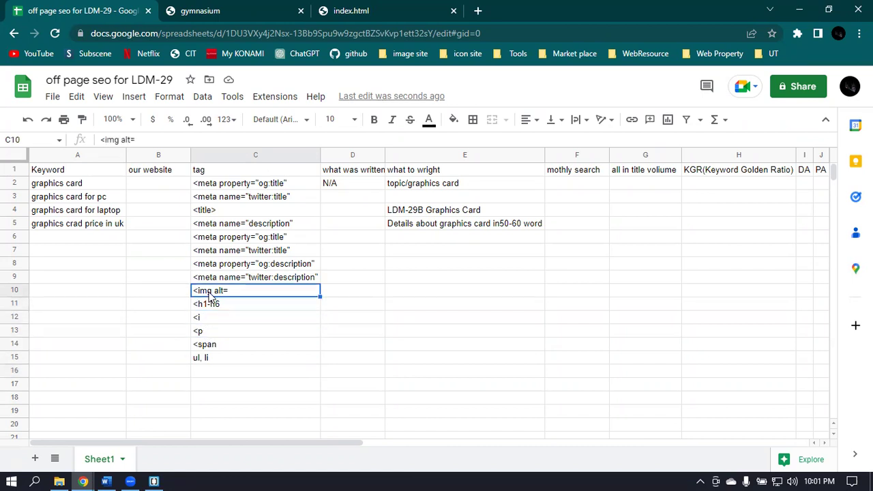
left_click(204, 333)
left_click(224, 372)
double_click(224, 371)
type("<a")
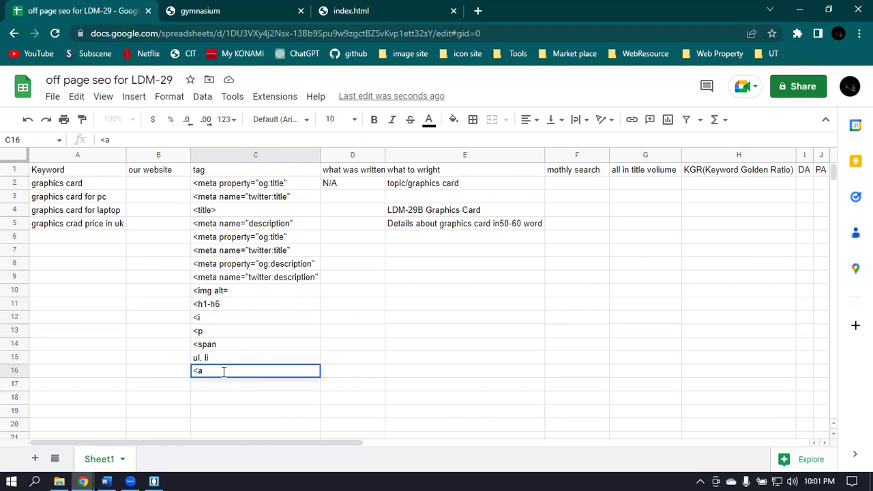
key("Return")
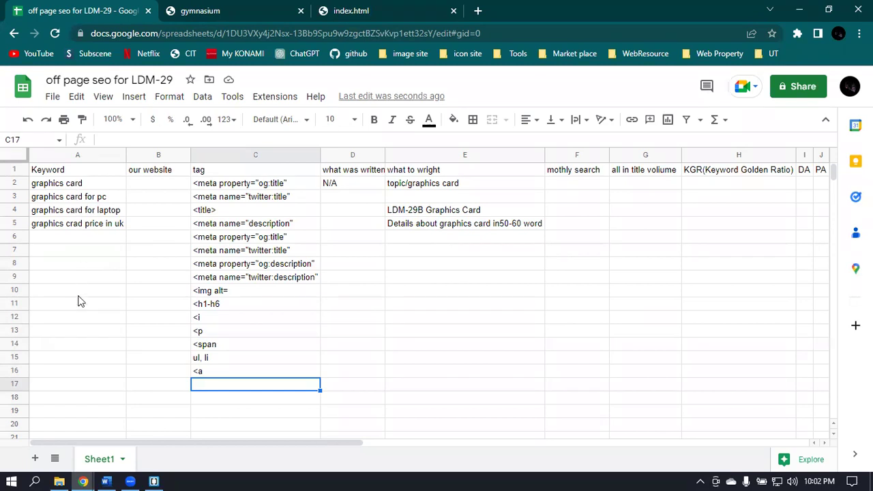
- Switch to the incognito Chrome window with the Currys graphics-cards page source and search it for "<p"
left_click(106, 480)
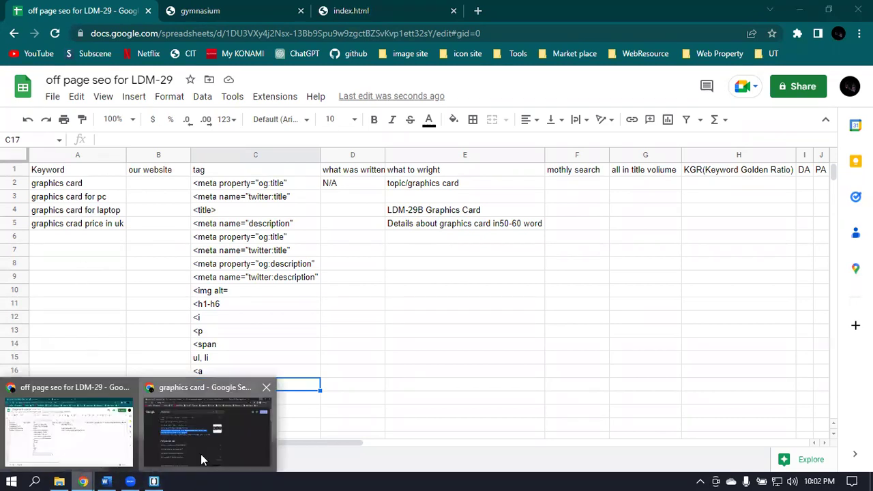
left_click(201, 453)
left_click(337, 8)
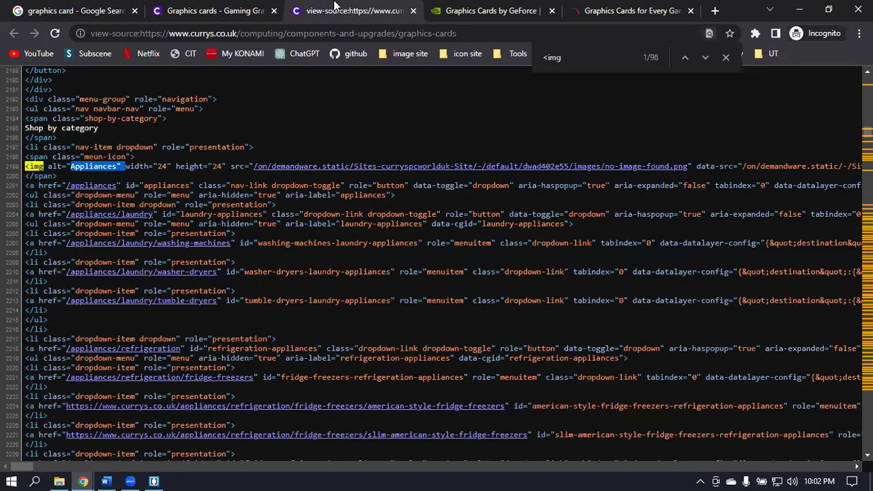
left_click(594, 59)
key("BackSpace")
key("BackSpace")
key("BackSpace")
key("BackSpace")
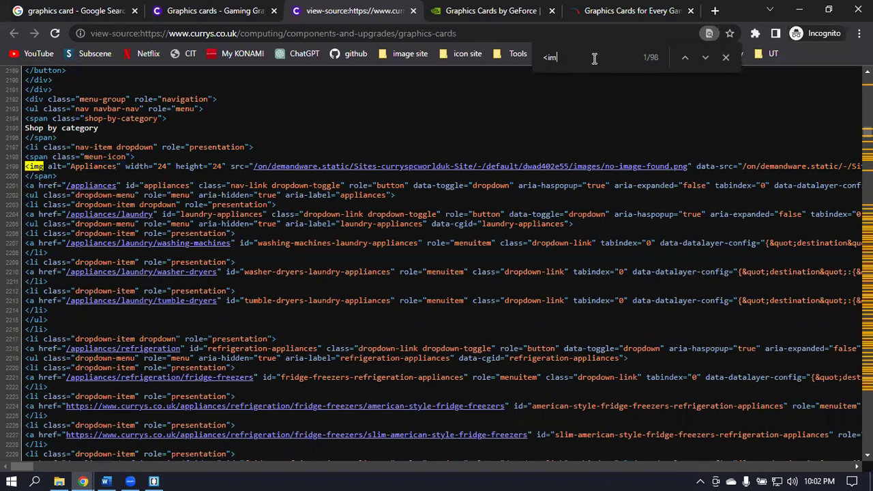
type("<p")
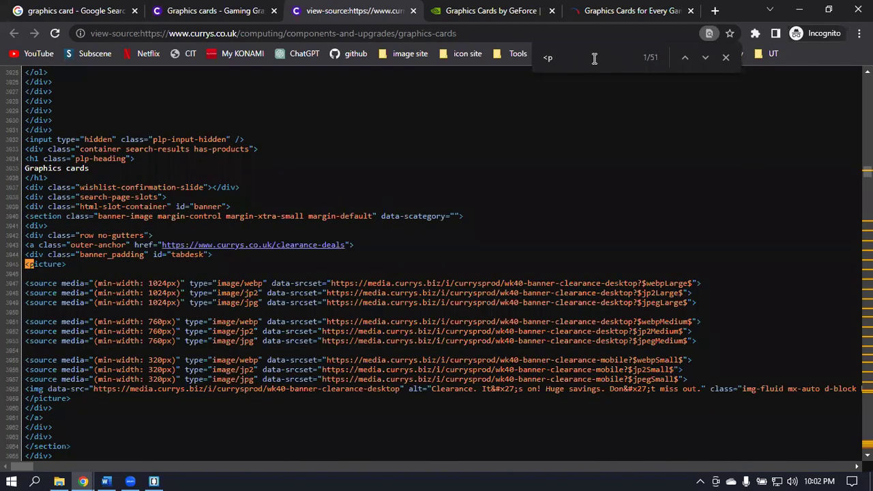
- Look through the Currys source for a real paragraph tag and highlight the out-of-stock message paragraph
scroll(381, 179, "down", 3)
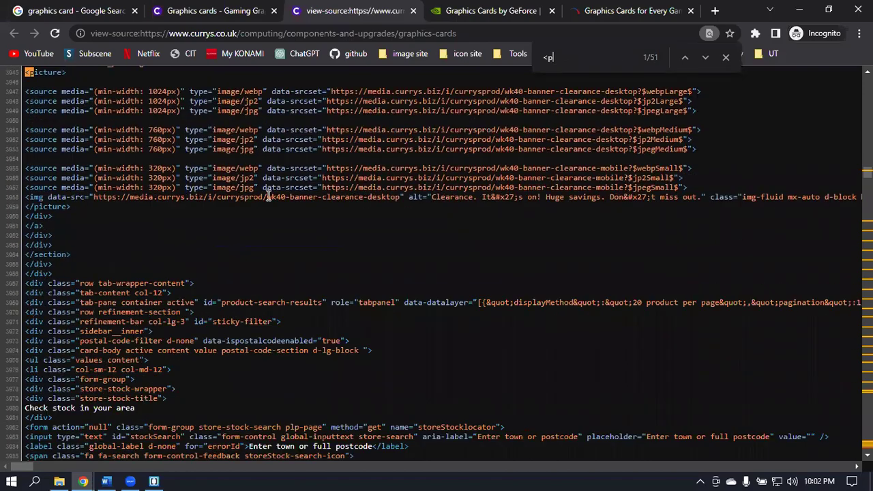
scroll(268, 197, "down", 20)
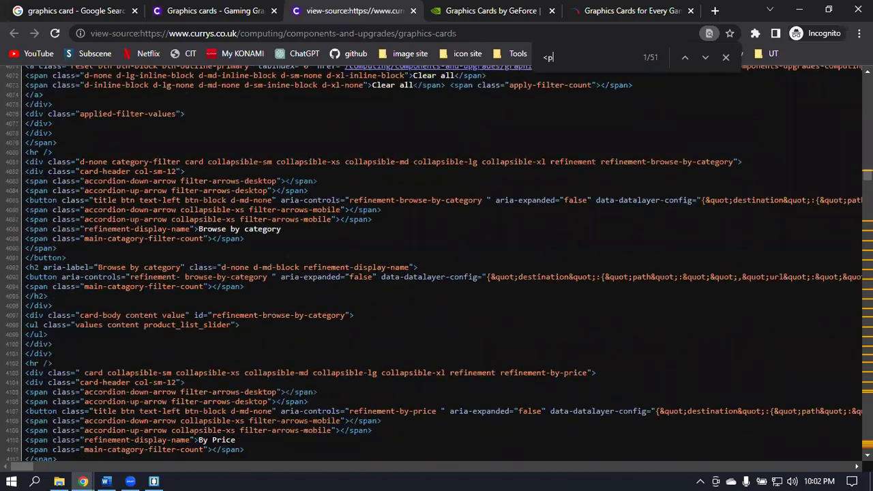
scroll(437, 262, "down", 20)
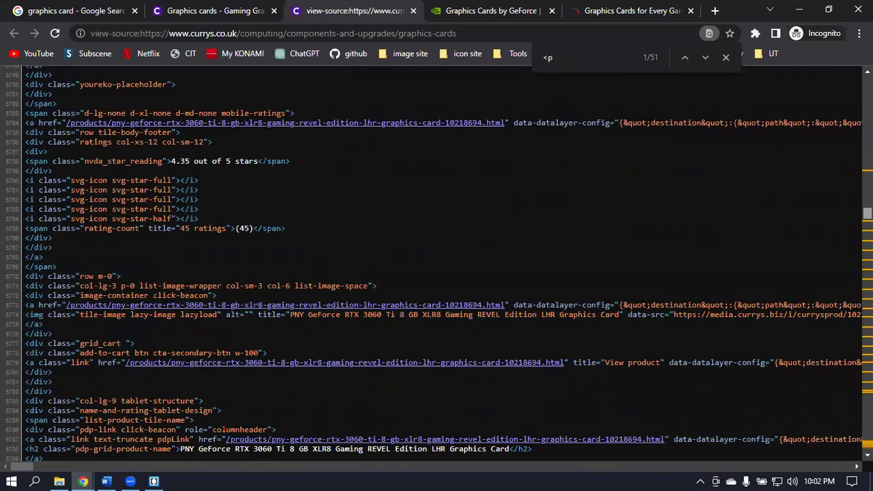
scroll(437, 263, "down", 5)
scroll(476, 191, "down", 5)
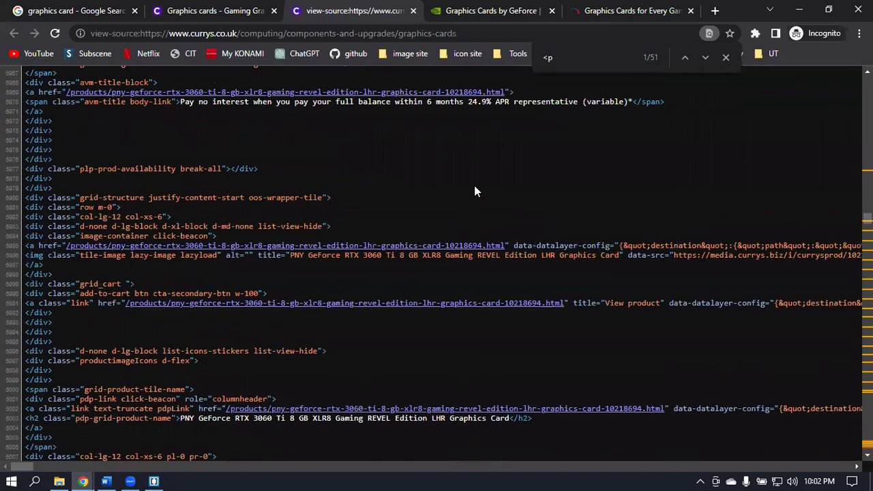
scroll(475, 191, "down", 1)
scroll(436, 194, "down", 4)
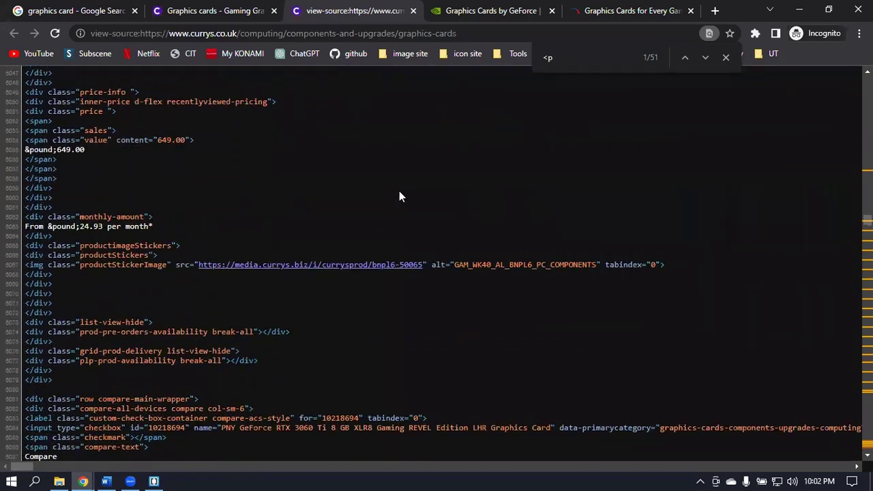
scroll(111, 197, "down", 3)
scroll(116, 198, "down", 3)
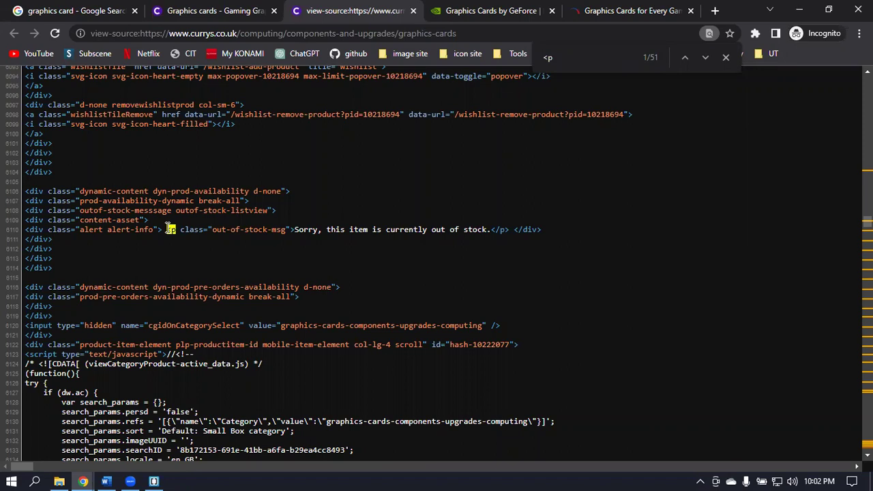
left_click_drag(167, 229, 487, 233)
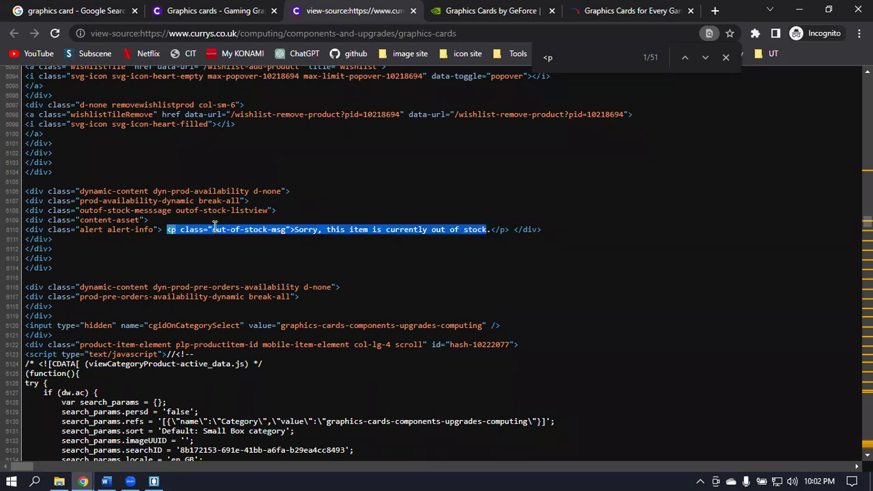
- Examine the markup of the POWERCOLOR Radeon RX 6900 XT product for its next paragraph tag
scroll(215, 229, "down", 12)
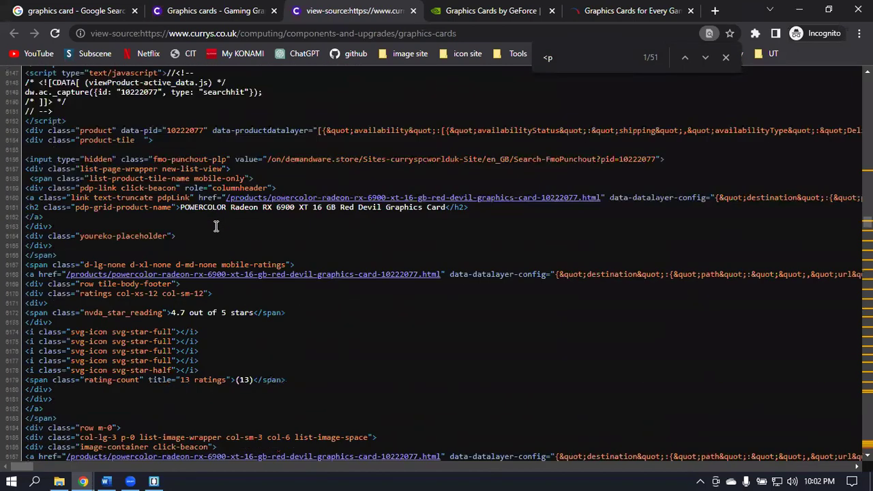
scroll(214, 232, "down", 15)
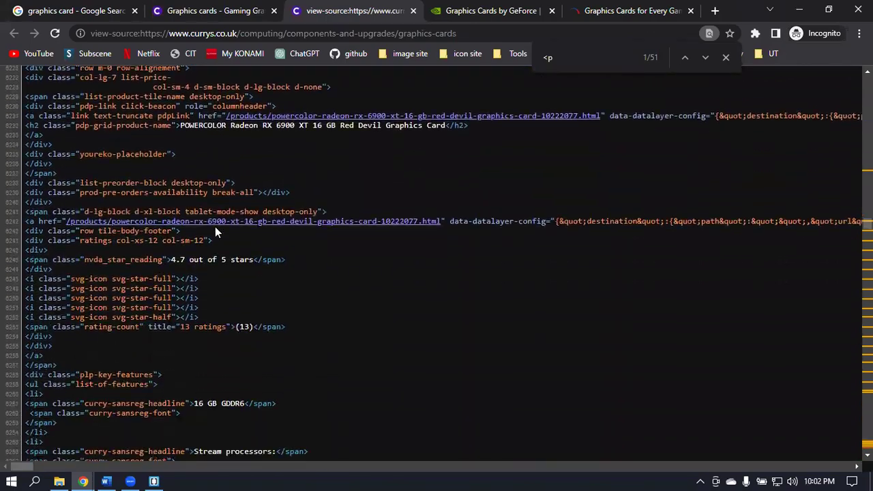
scroll(215, 232, "down", 15)
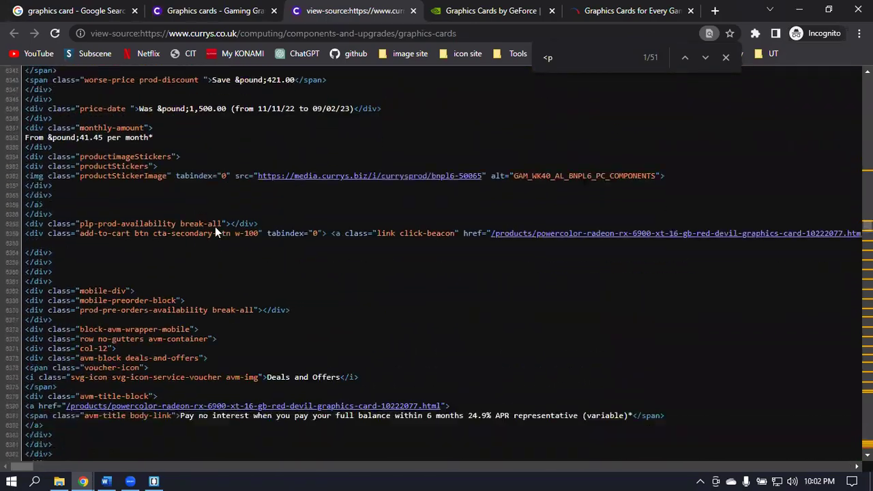
scroll(215, 231, "down", 8)
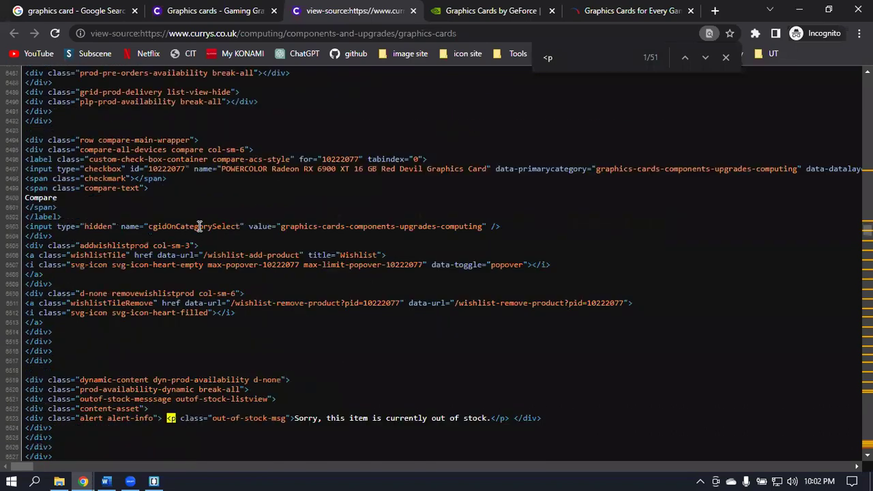
- Clear the source search term, check the keyword list in Graphics card.docx in Word, and return to the Currys source
double_click(571, 50)
key("BackSpace")
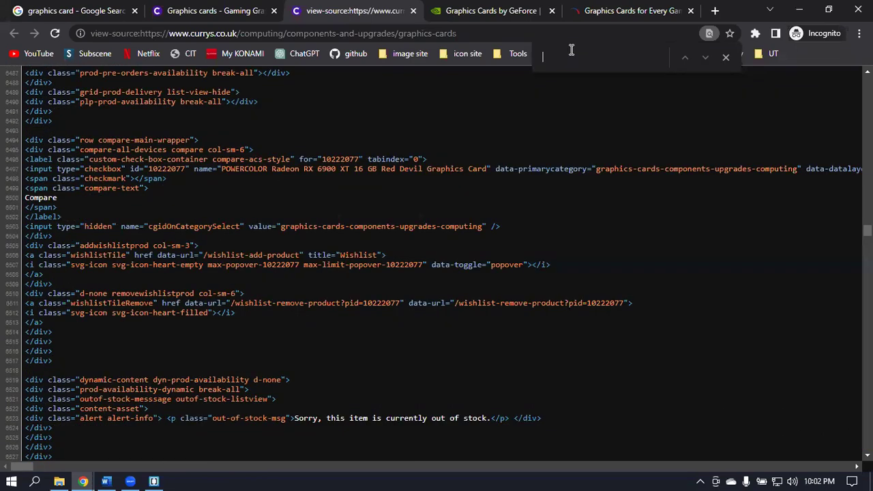
left_click(106, 481)
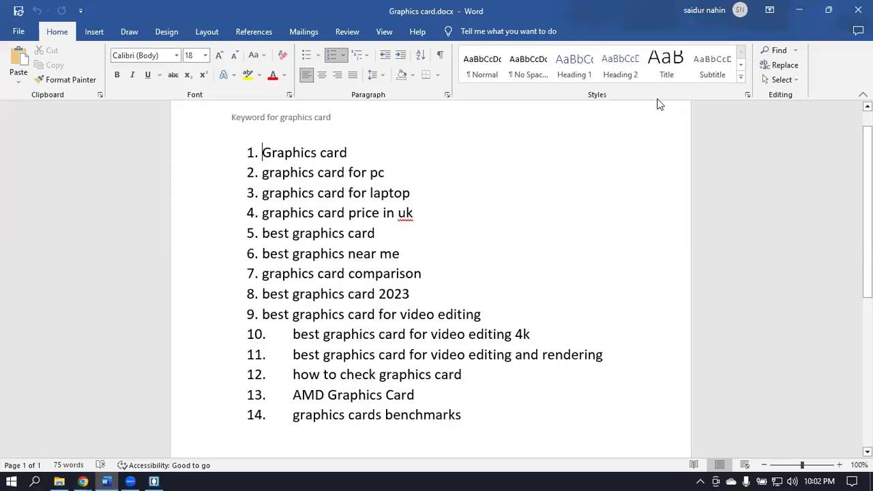
left_click(801, 6)
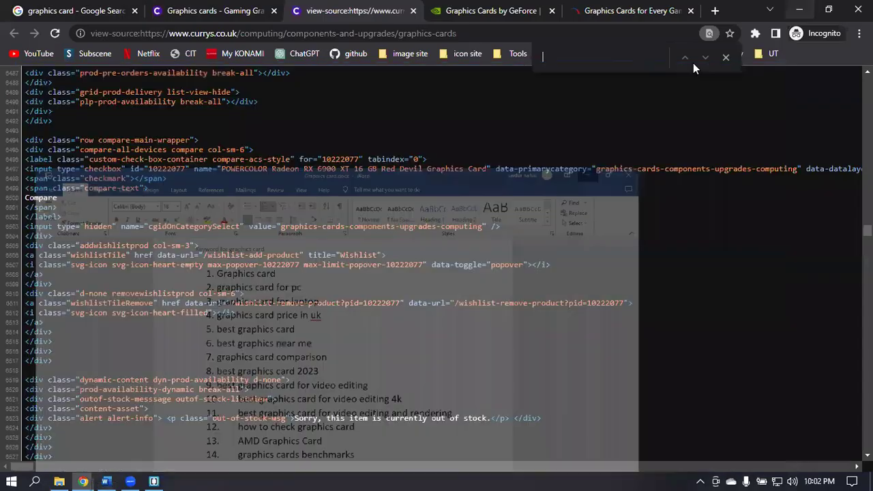
- Search the Currys page source for "best", close the search, and look further down the markup
type("best")
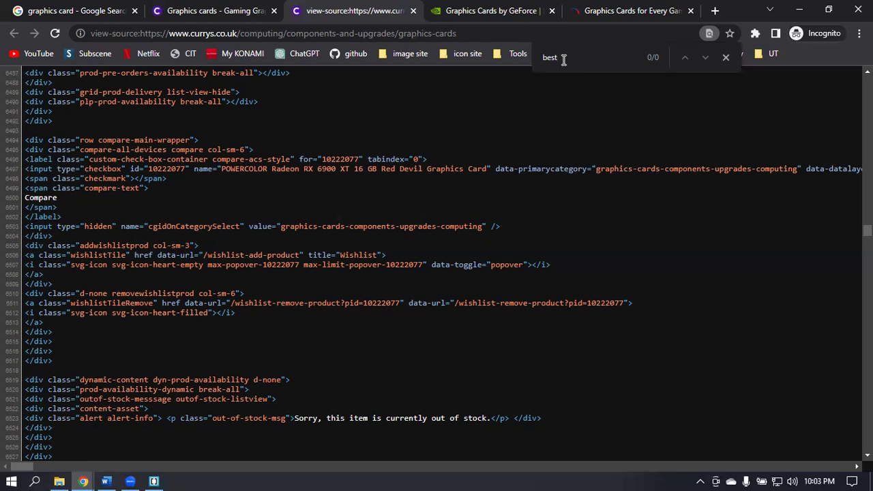
left_click(727, 57)
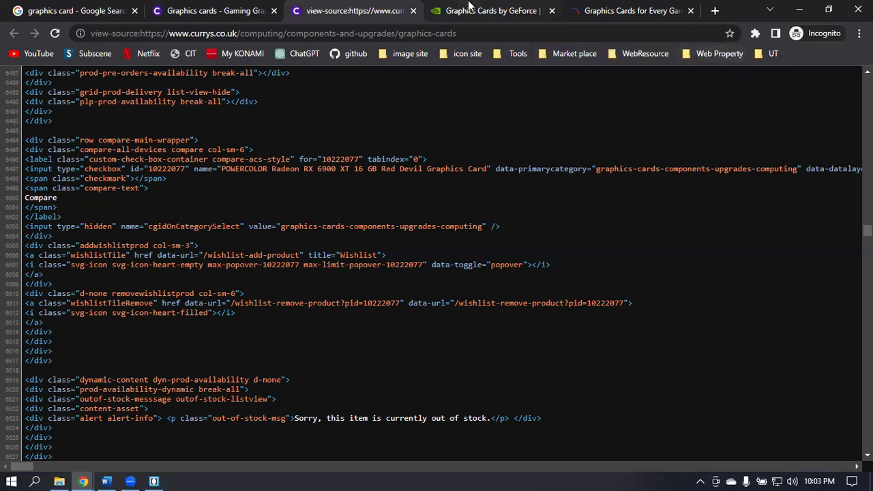
scroll(117, 191, "down", 8)
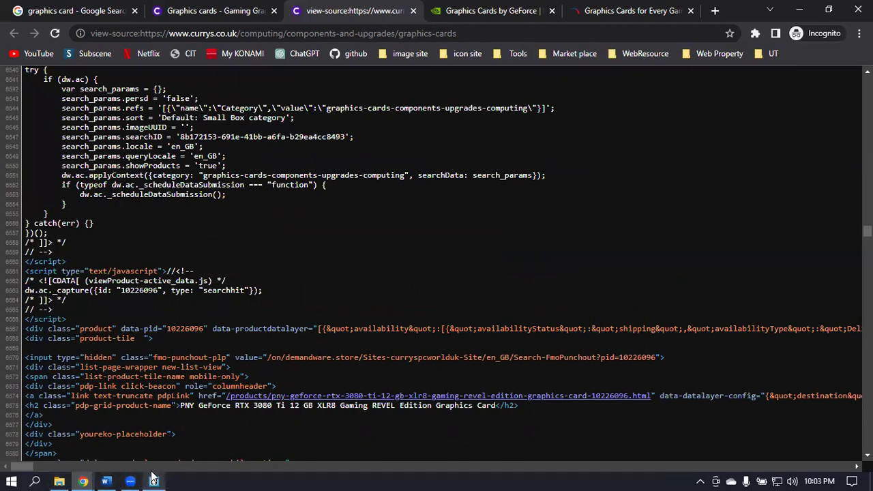
- Switch to the Chrome window with the off page seo sheet, and close the index.html source tab and the Brackets editor
mouse_move(87, 477)
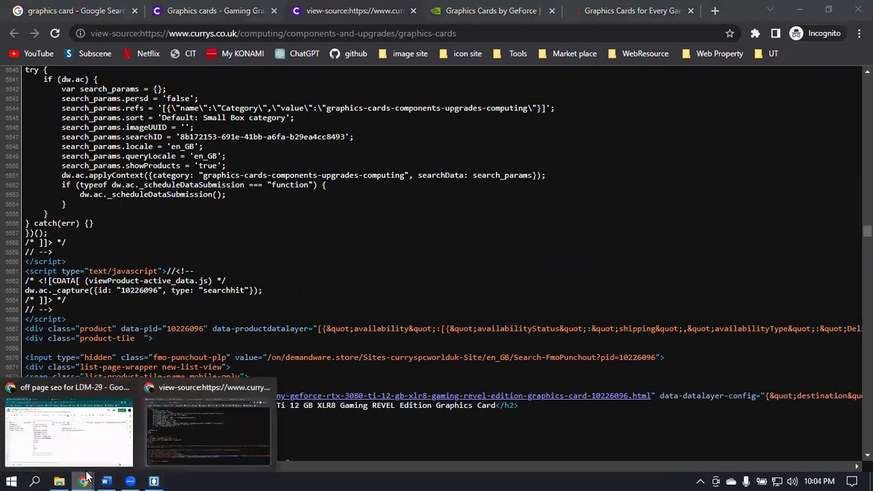
left_click(89, 453)
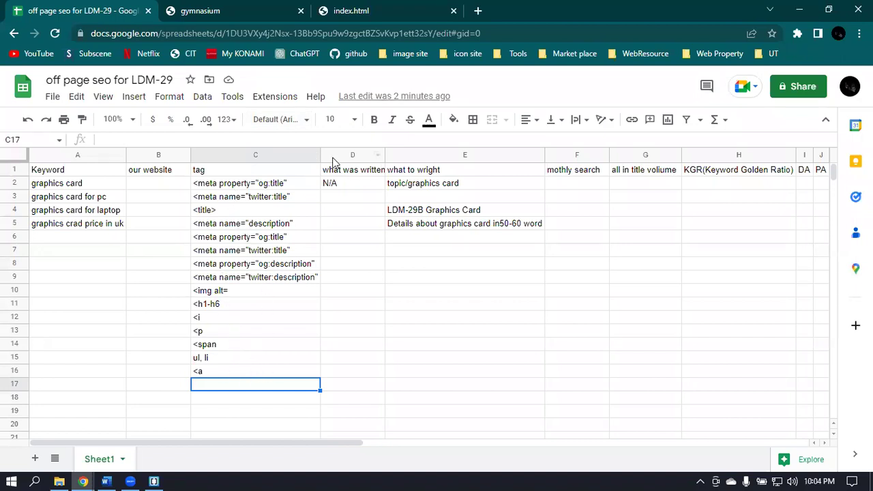
left_click(409, 9)
left_click(209, 6)
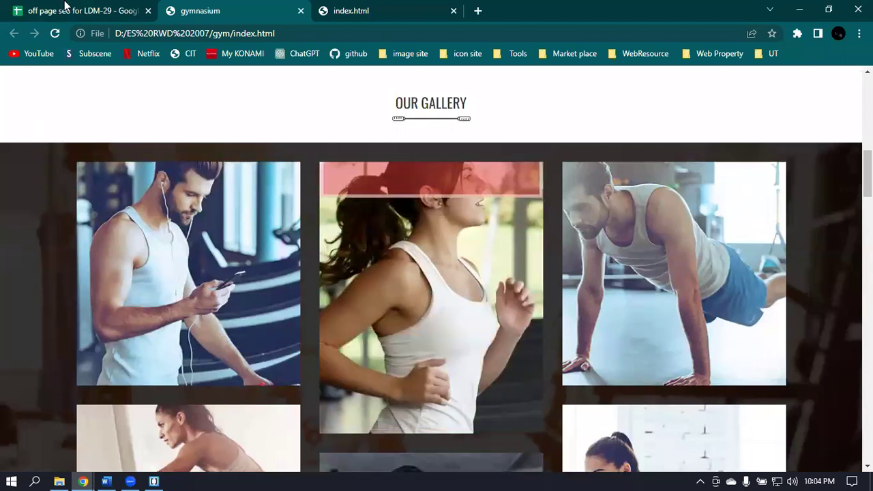
left_click(425, 10)
left_click(454, 11)
left_click(58, 5)
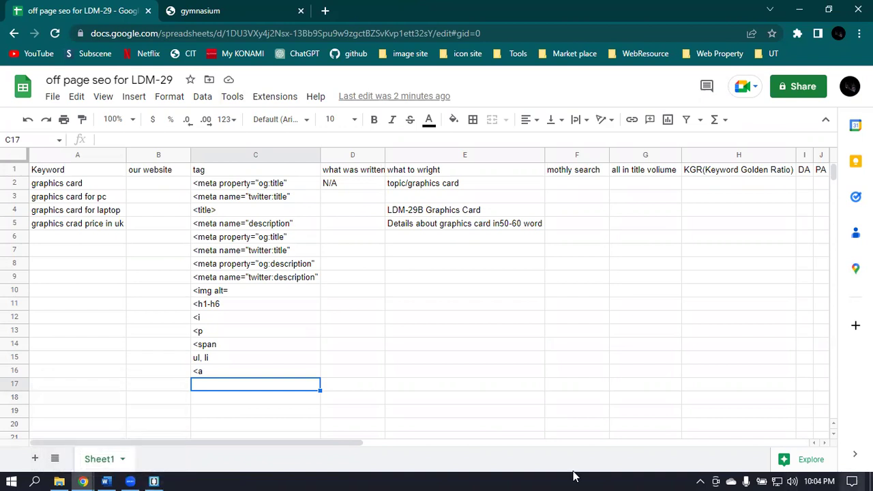
mouse_move(154, 481)
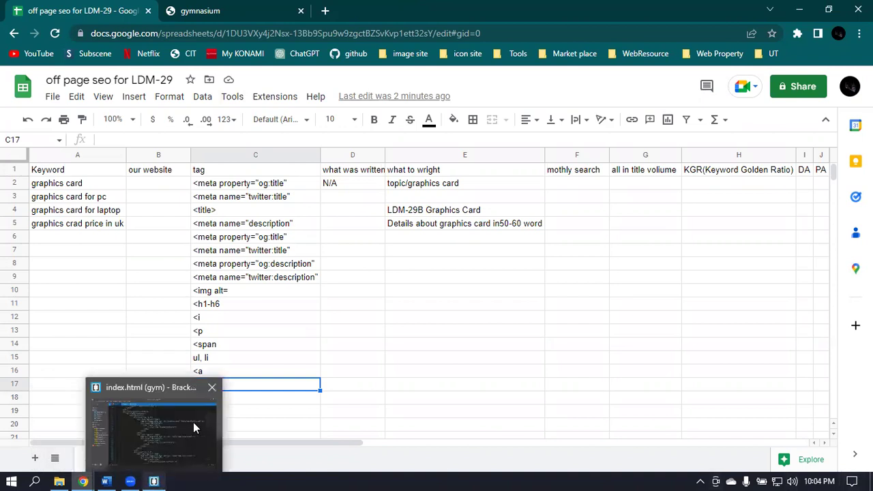
left_click(212, 389)
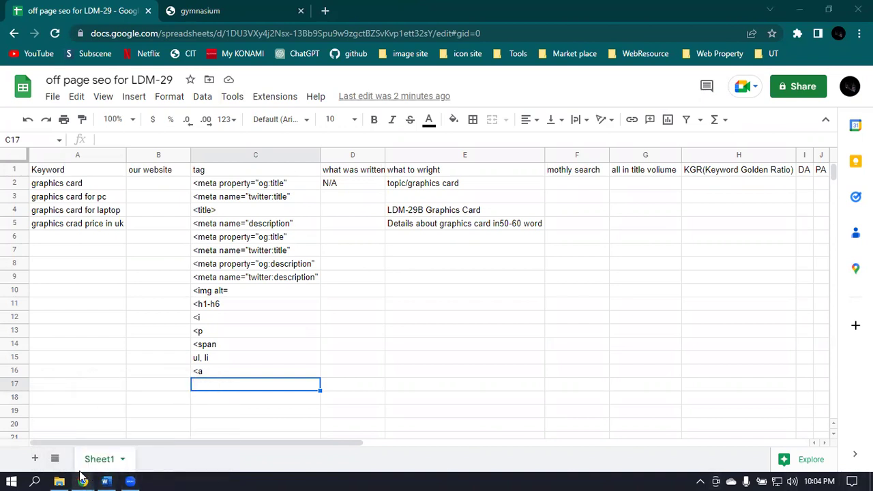
- Review the sheet's website, KGR, what was written, what to wright, monthly search and all in title columns
mouse_move(81, 477)
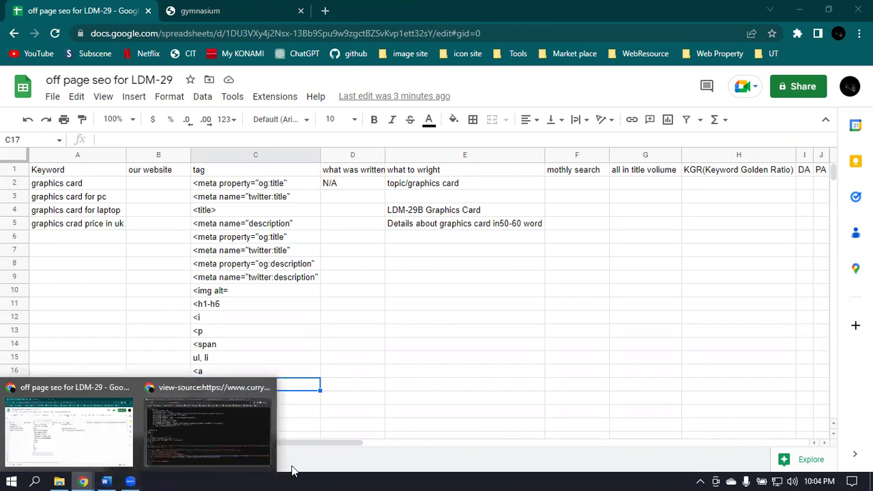
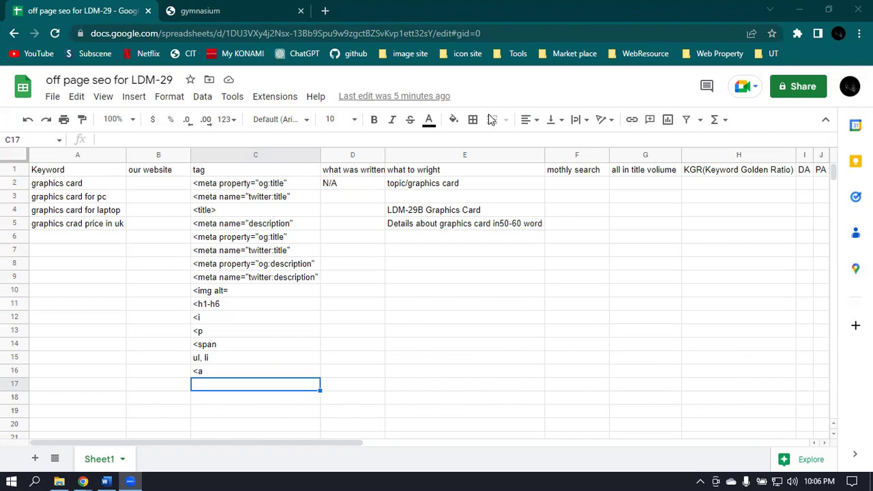
left_click(154, 156)
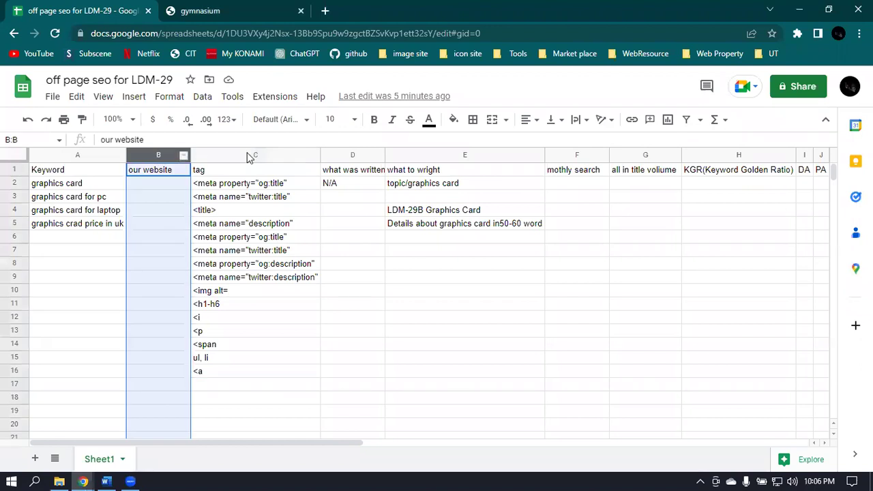
left_click(719, 155)
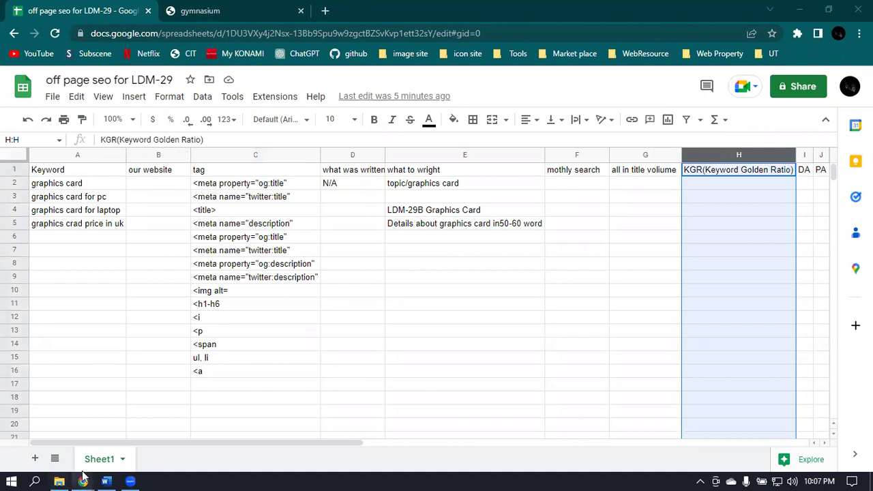
mouse_move(81, 480)
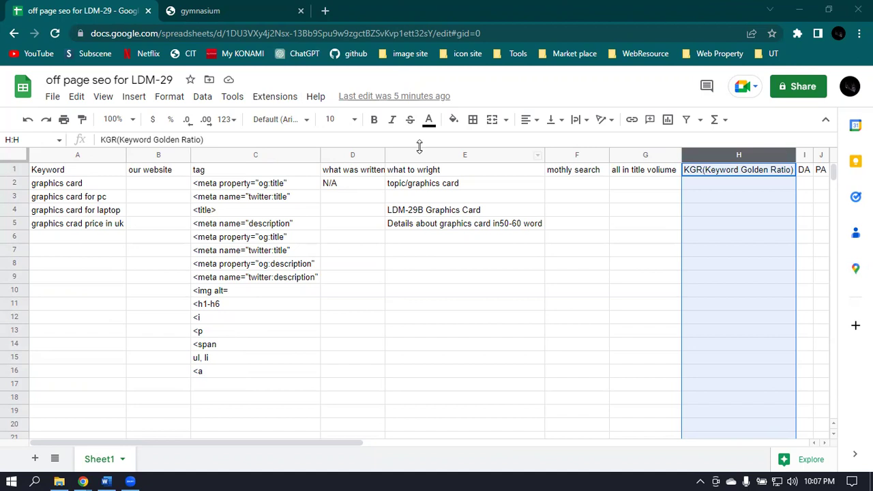
left_click(346, 187)
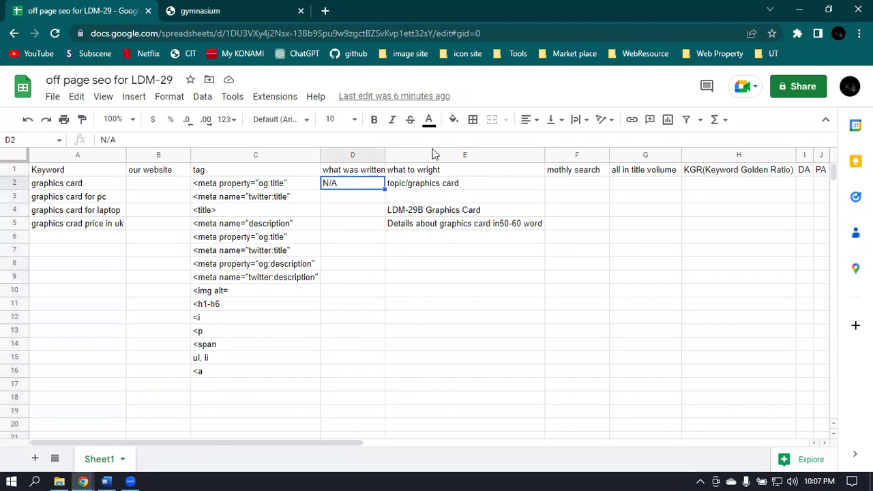
left_click(424, 188)
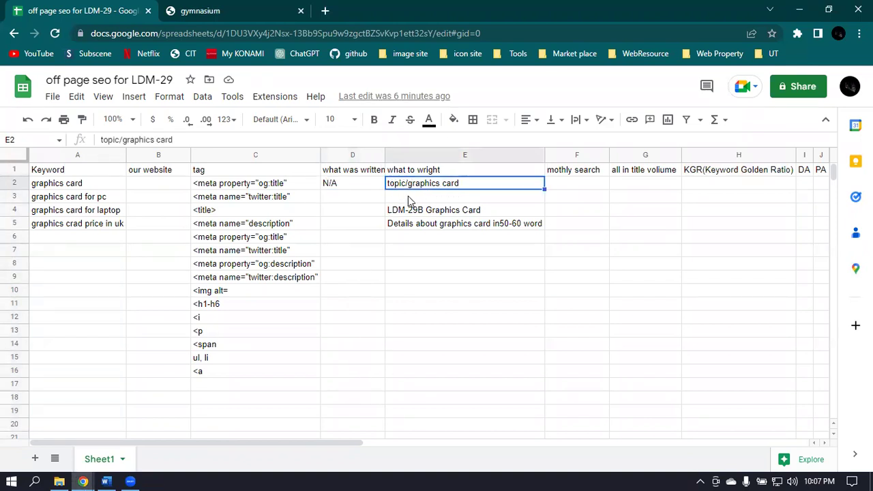
left_click(408, 196)
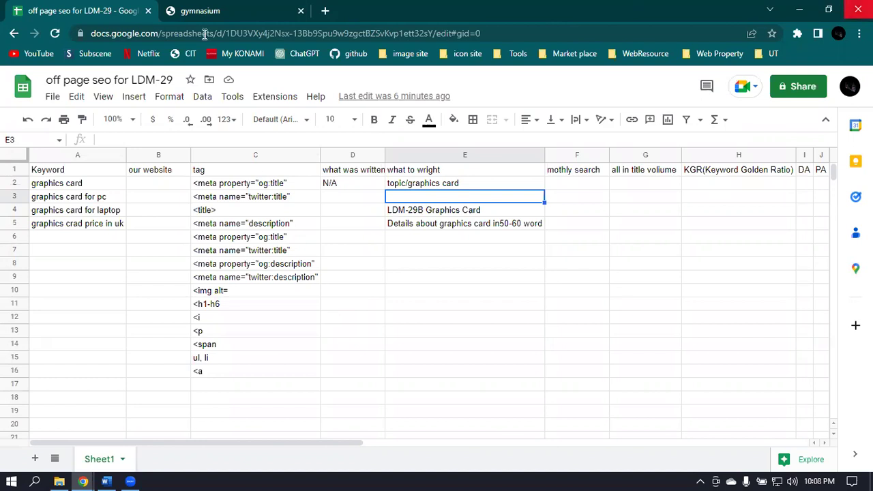
left_click(581, 171)
left_click(649, 173)
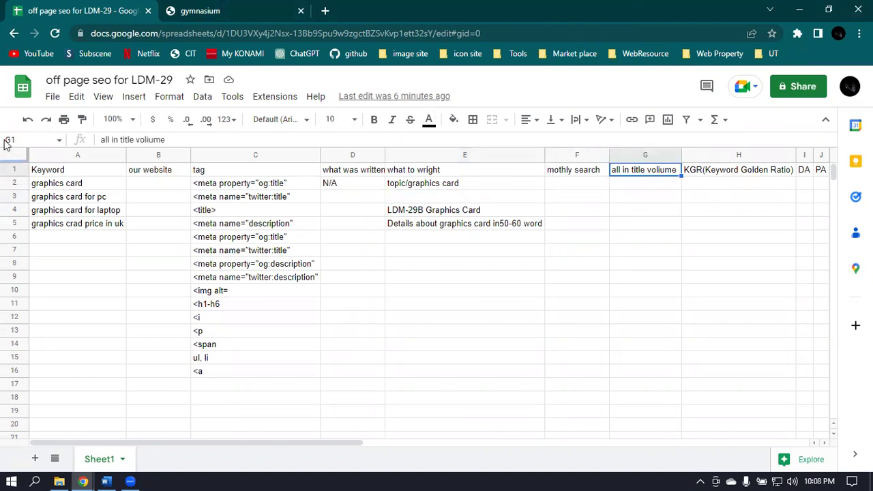
left_click(266, 7)
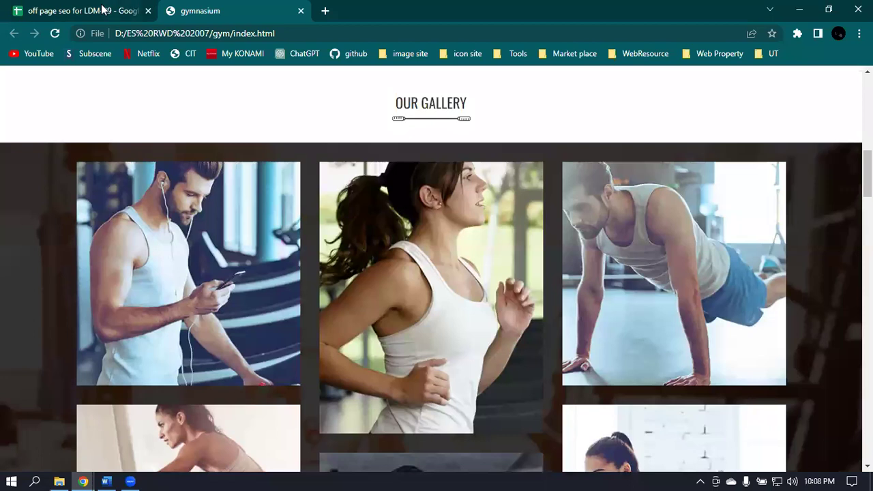
left_click(129, 10)
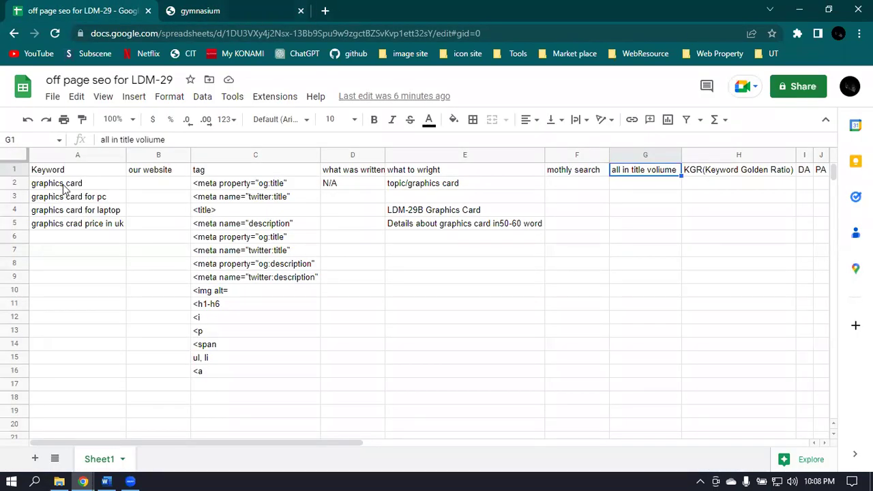
- Go through the listed keywords and the monthly search and all in title cells for "graphics card"
left_click(34, 187)
left_click(46, 199)
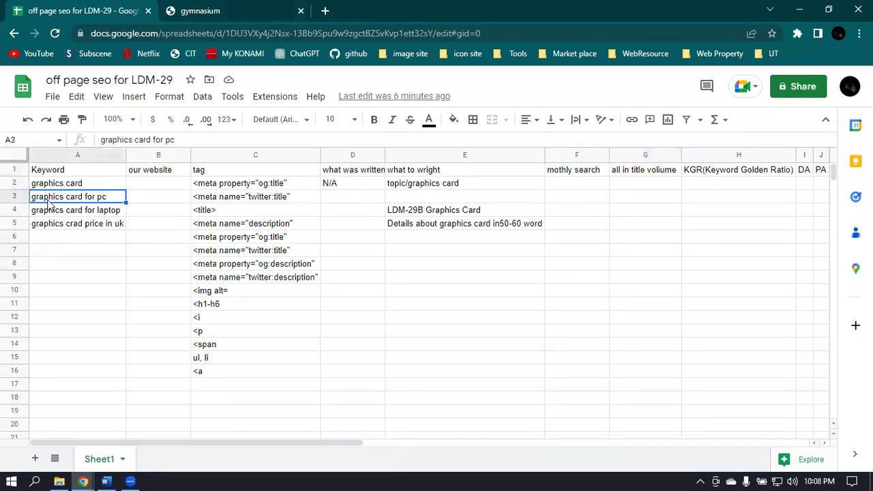
left_click(52, 214)
left_click(49, 226)
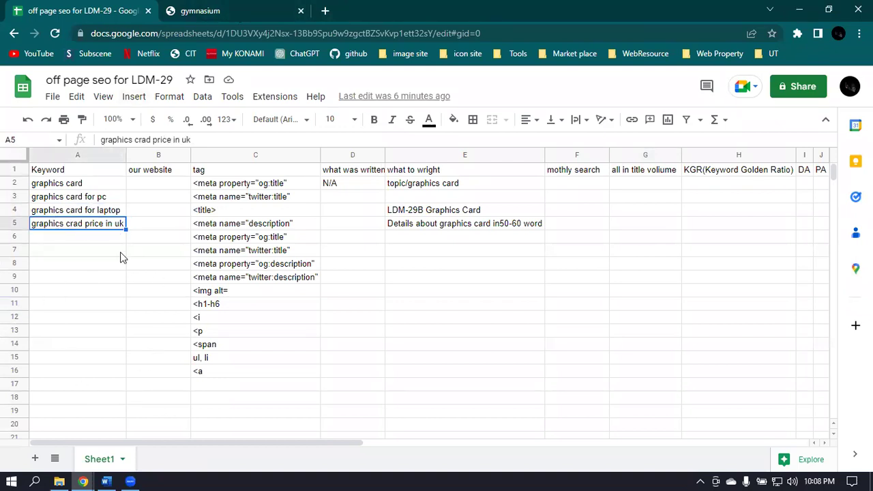
left_click(585, 183)
left_click(652, 183)
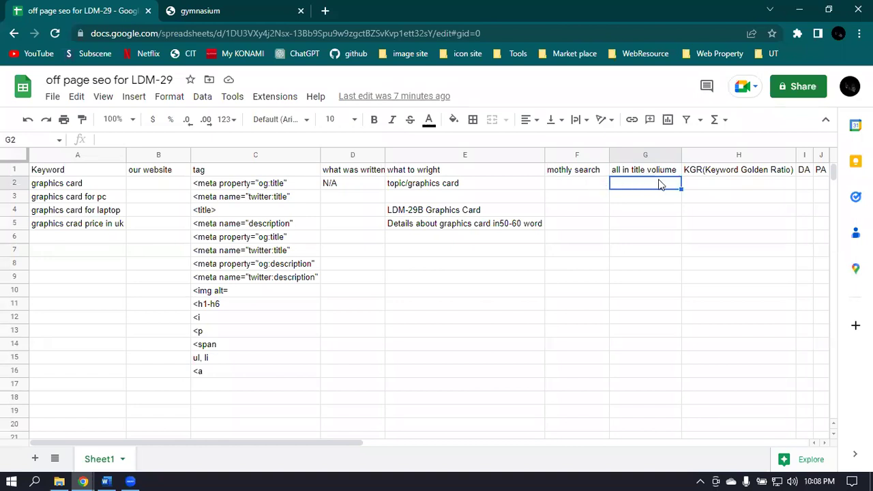
- Open Chrome's extensions page in a new tab and enable Keyword Surfer and Ubersuggest
left_click(325, 11)
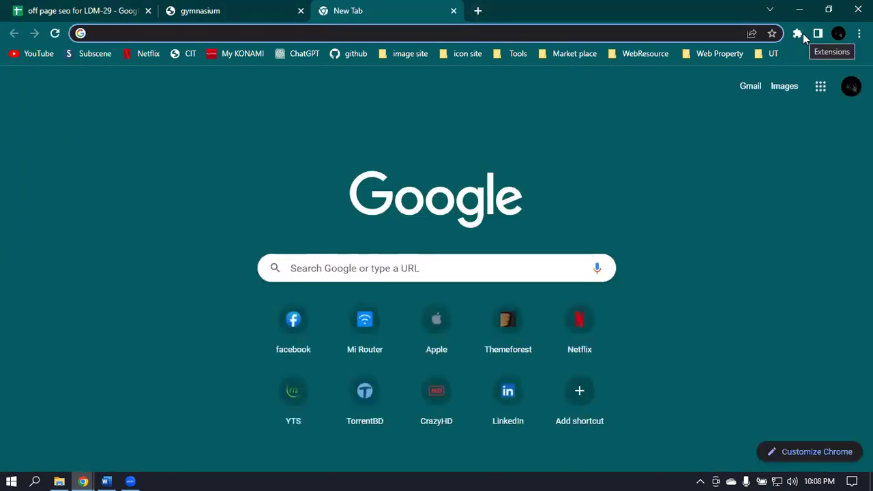
left_click(798, 34)
left_click(675, 150)
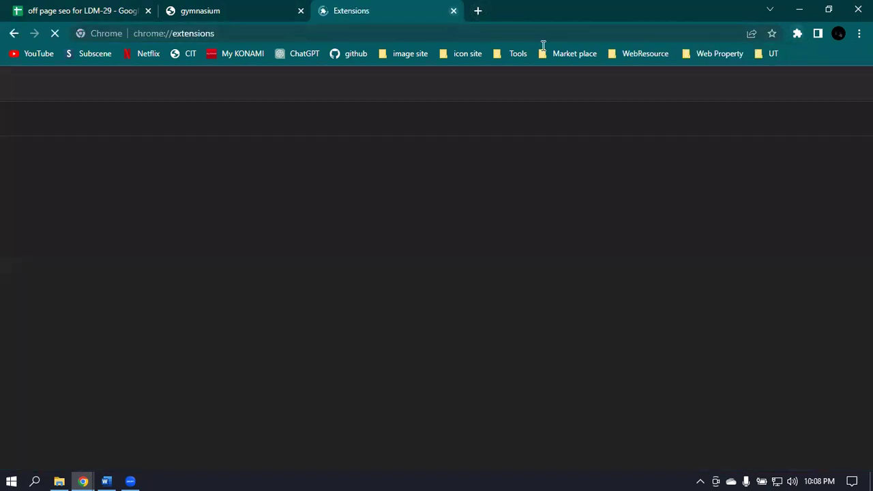
scroll(694, 318, "down", 2)
left_click(803, 282)
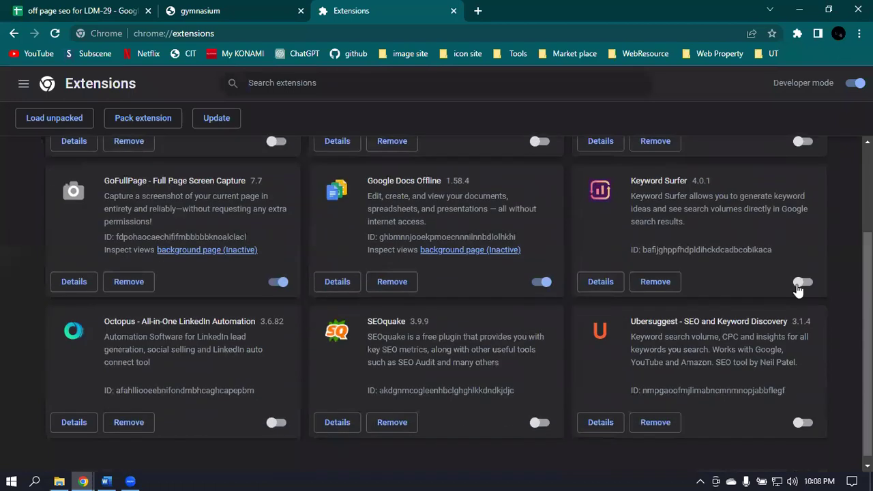
left_click(803, 422)
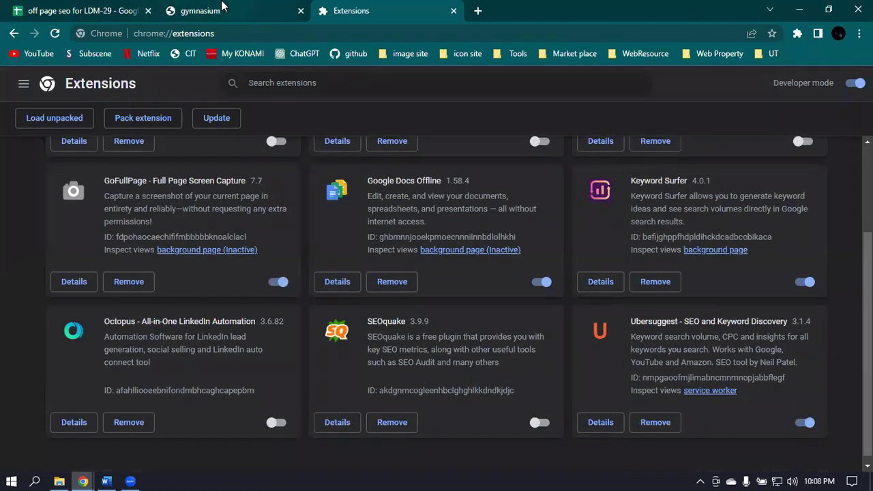
- Switch to the incognito Chrome window and close every tab except the "graphics card" Google search
mouse_move(83, 481)
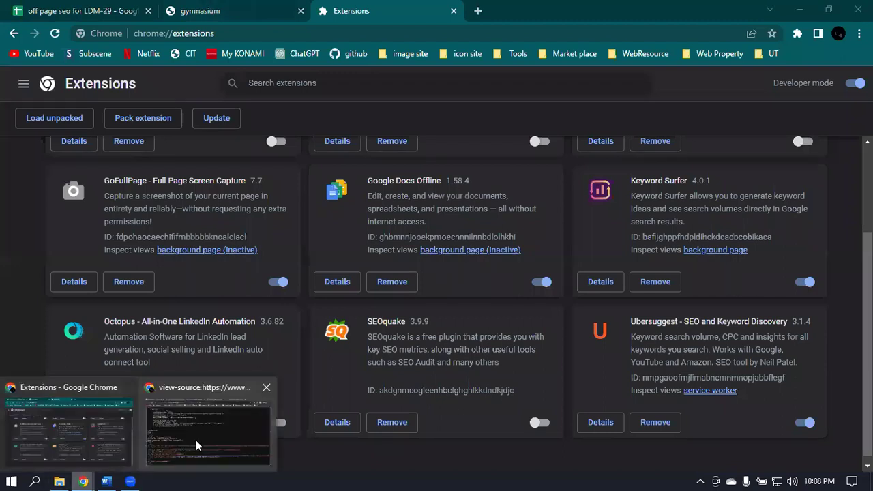
left_click(197, 445)
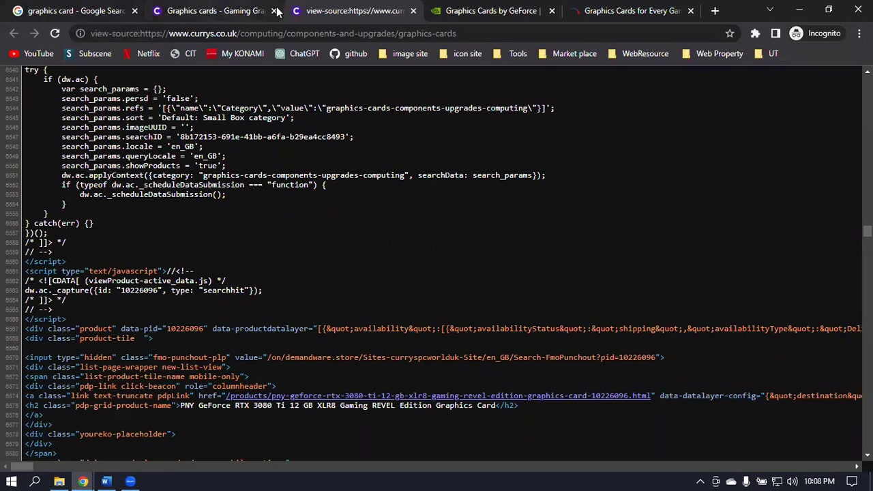
left_click(113, 16)
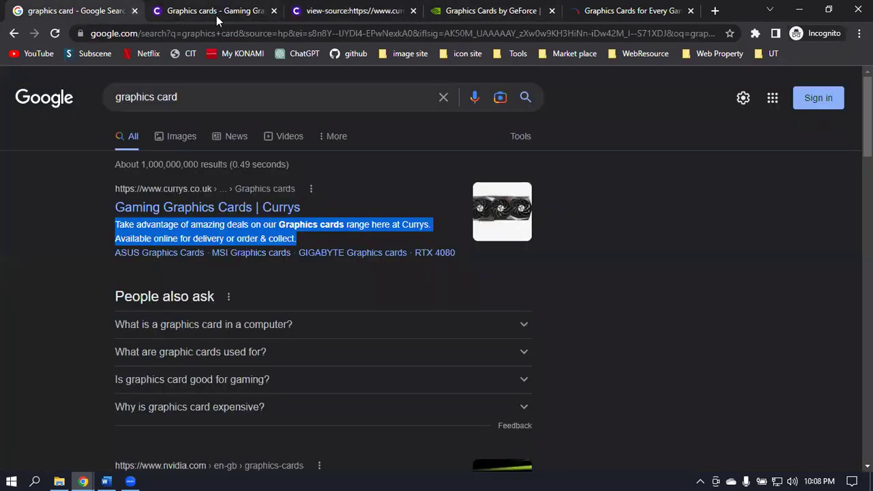
left_click(273, 11)
left_click(274, 11)
left_click(274, 11)
left_click(273, 11)
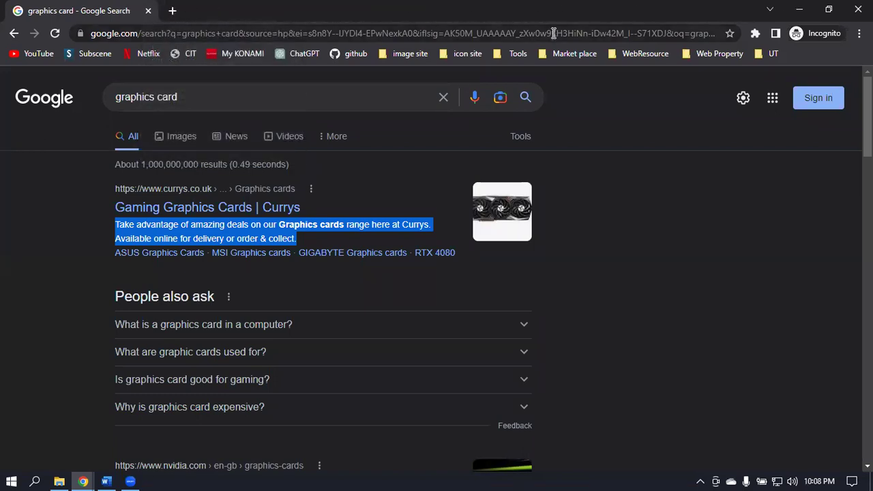
- Rerun the "graphics card" Google search, dismiss the Ubersuggest limit note, and check the keyword's monthly search volume in Keyword Surfer
left_click(672, 180)
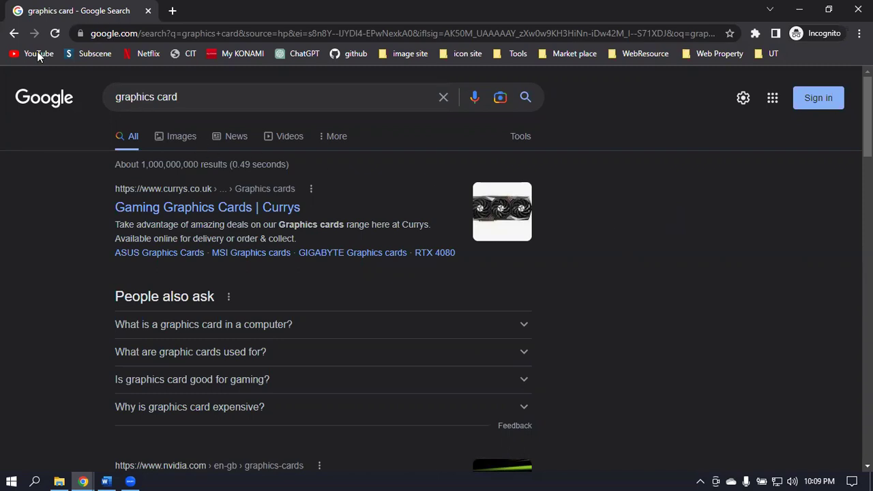
left_click(523, 106)
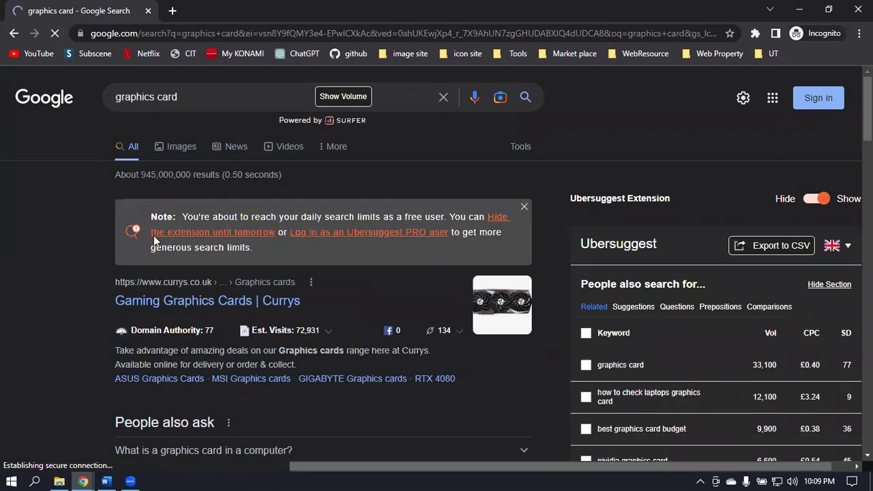
left_click(523, 208)
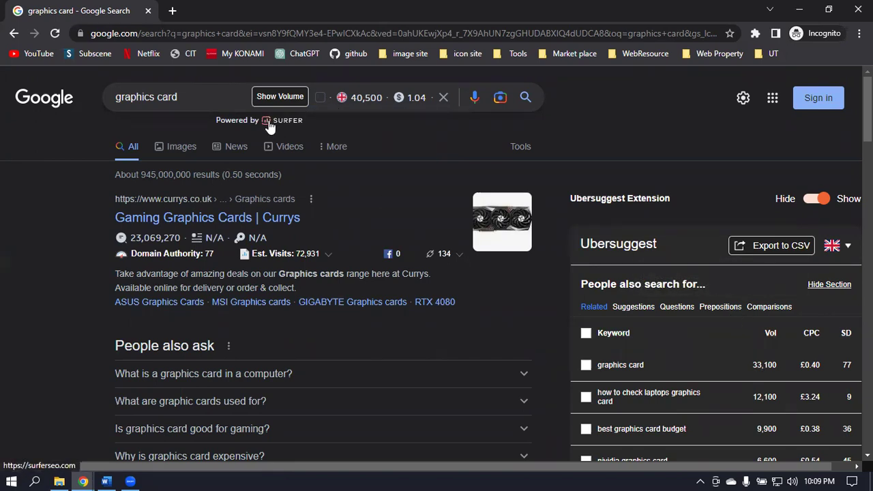
mouse_move(376, 98)
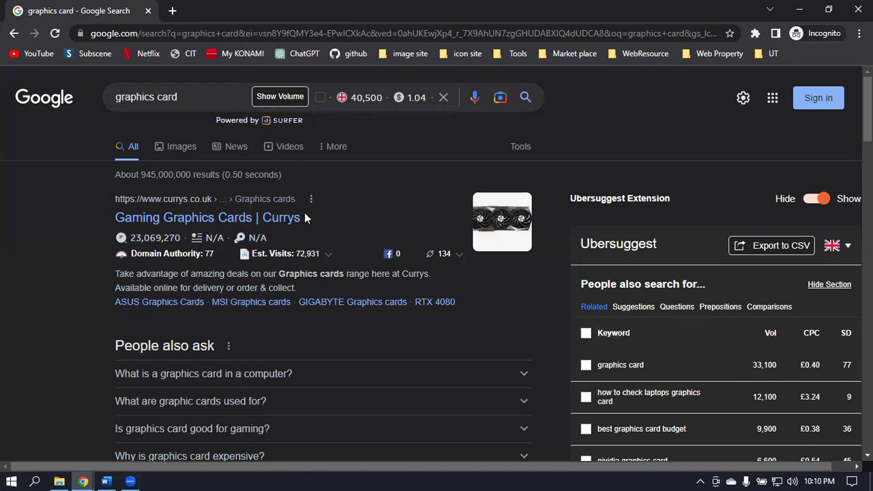
- Go through the domain authority and estimated visits of the "graphics card" results, and recheck the keyword's monthly search volume
mouse_move(142, 263)
scroll(212, 268, "down", 3)
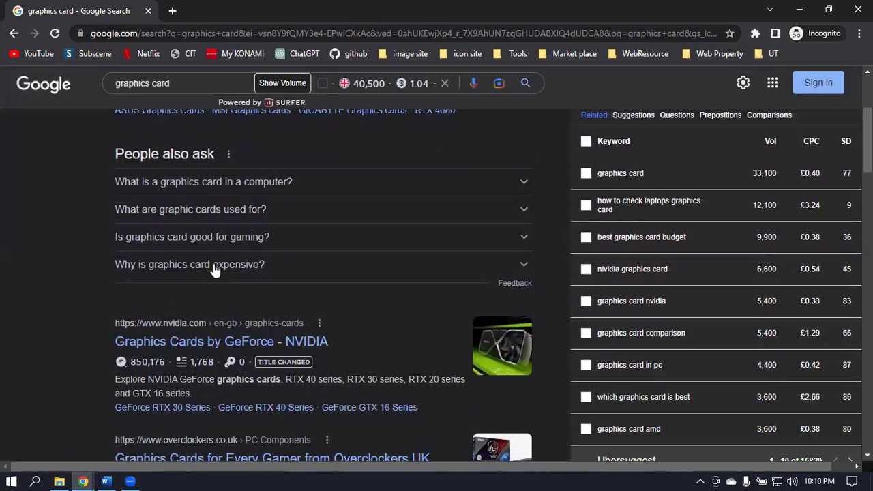
scroll(214, 266, "down", 3)
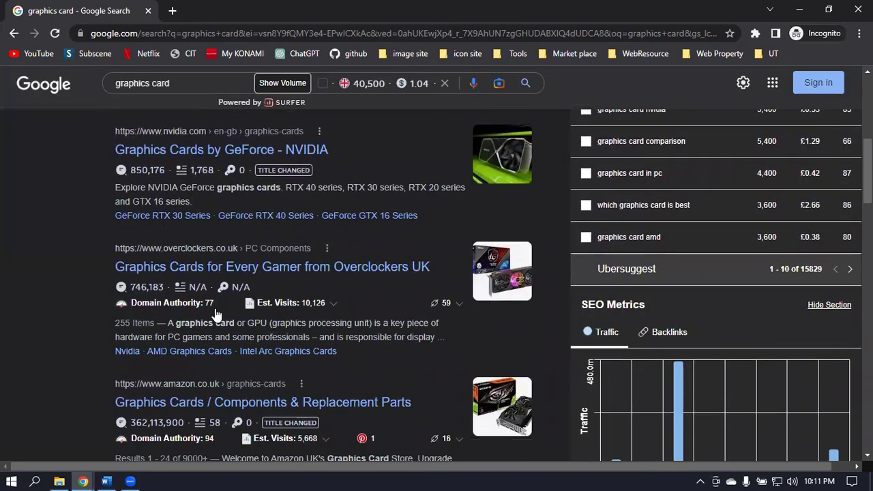
scroll(216, 313, "down", 1)
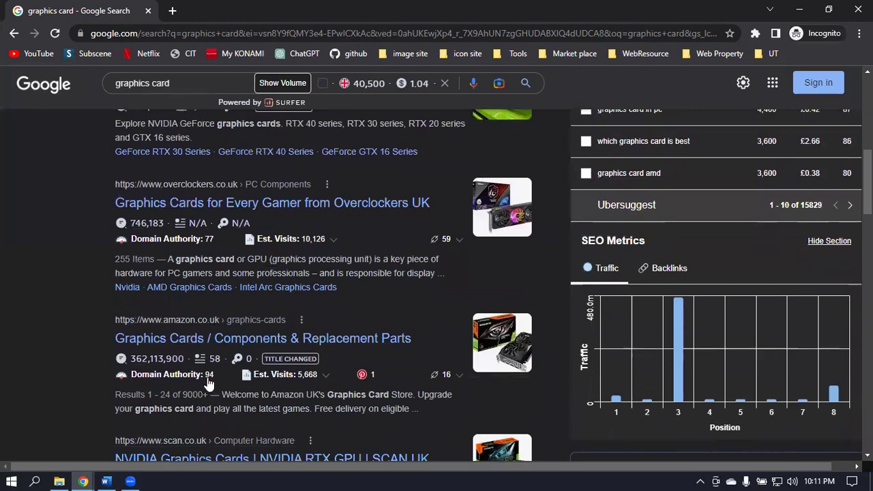
scroll(208, 384, "down", 3)
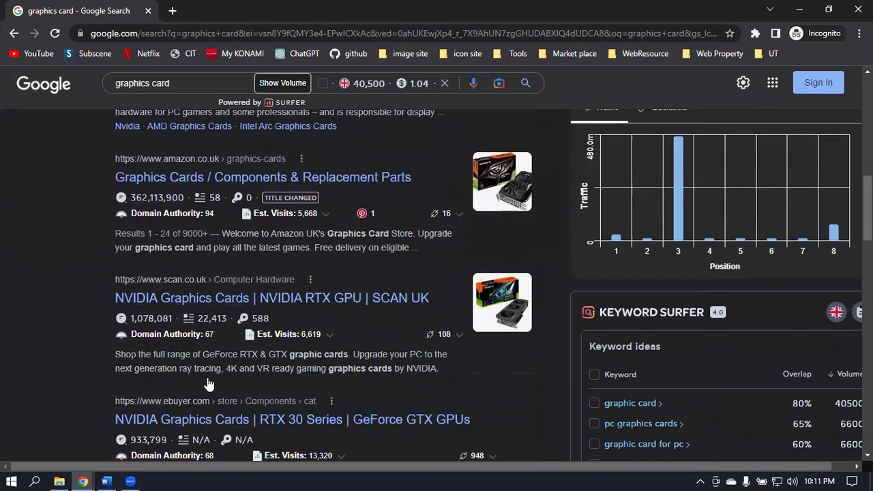
scroll(206, 313, "down", 2)
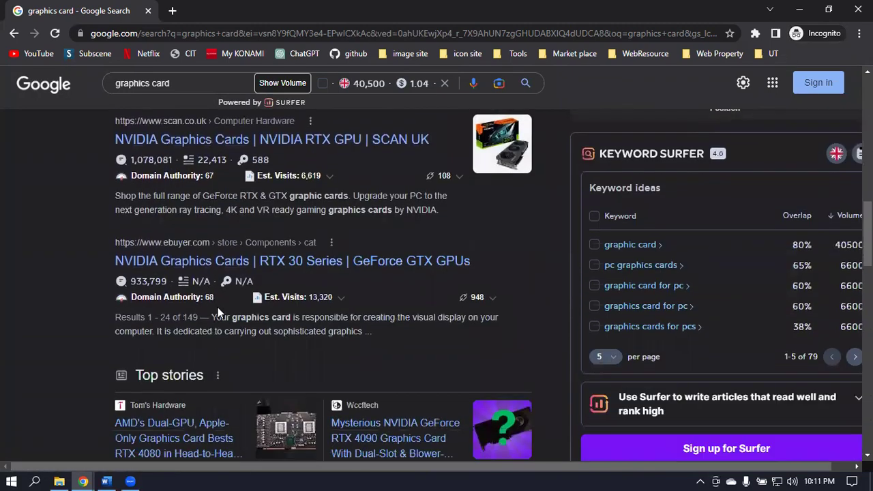
scroll(215, 307, "down", 3)
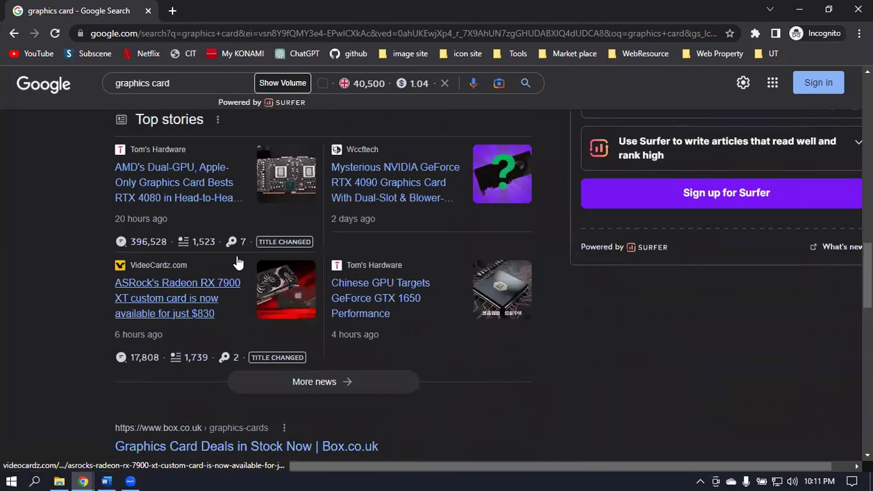
scroll(237, 242, "down", 3)
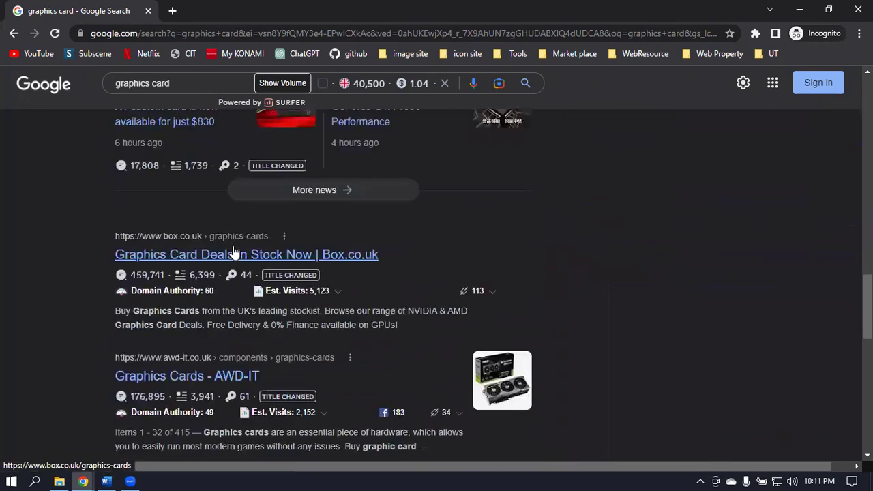
scroll(211, 293, "down", 2)
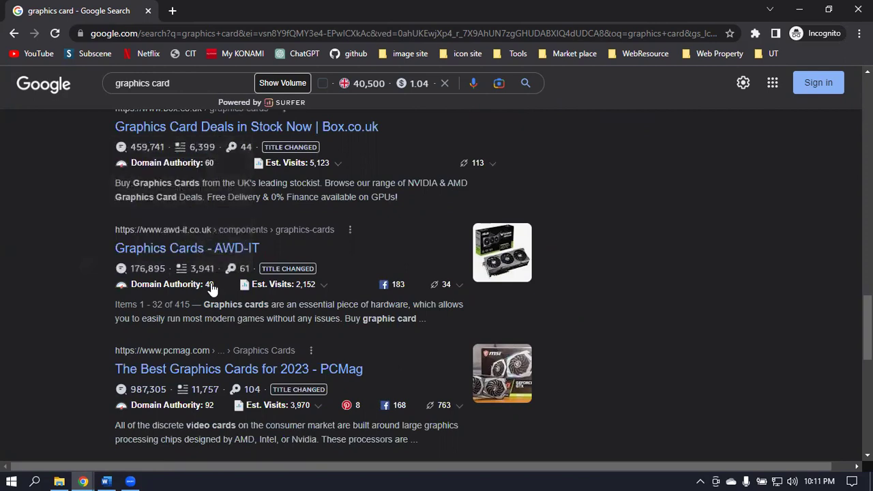
mouse_move(208, 414)
scroll(208, 415, "up", 10)
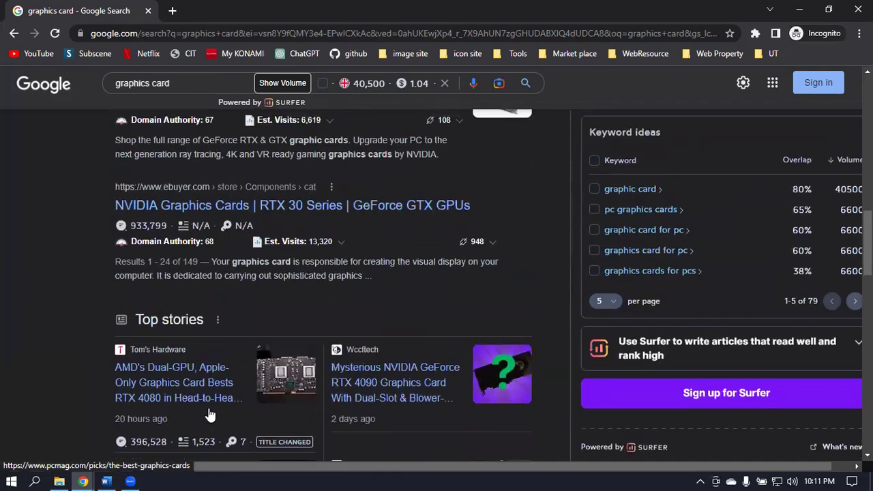
scroll(208, 415, "up", 5)
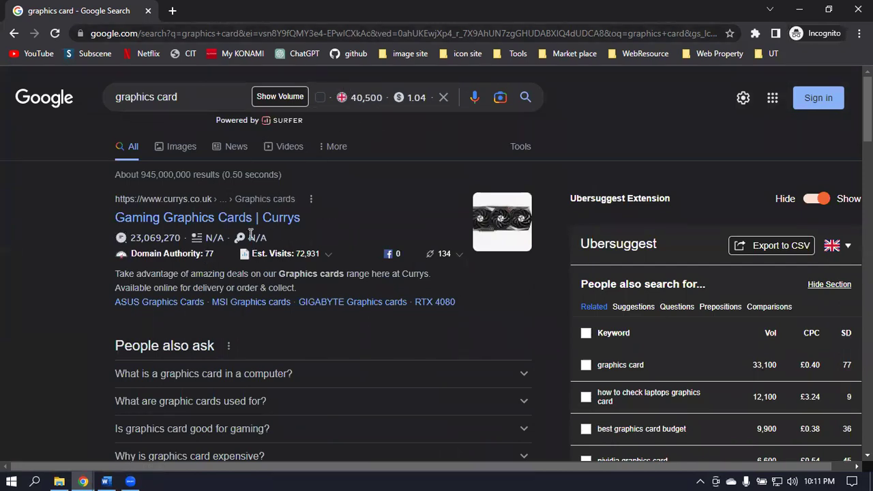
mouse_move(360, 98)
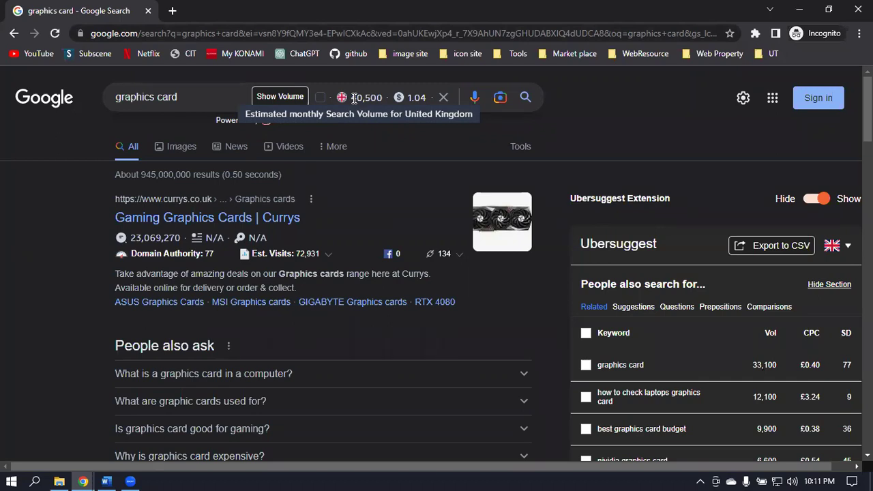
mouse_move(269, 262)
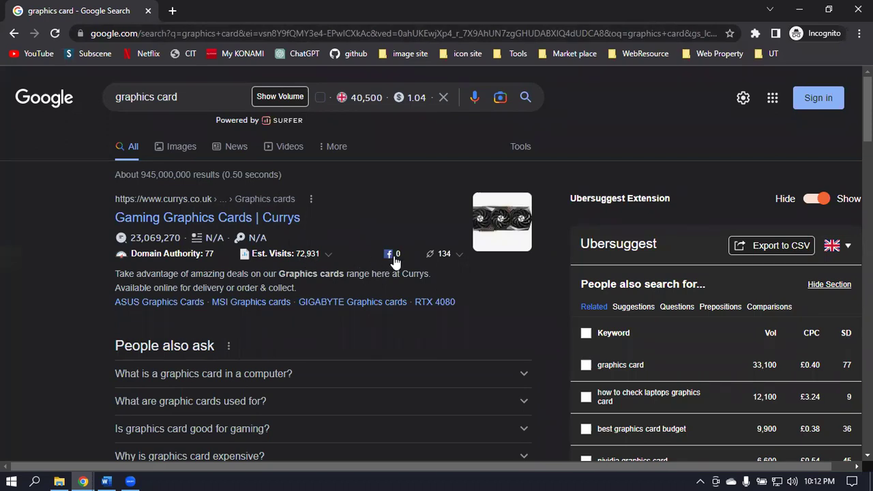
- Expand the backlinks details of the Currys result, read the backlinks note, and collapse the details again
mouse_move(391, 262)
left_click(459, 255)
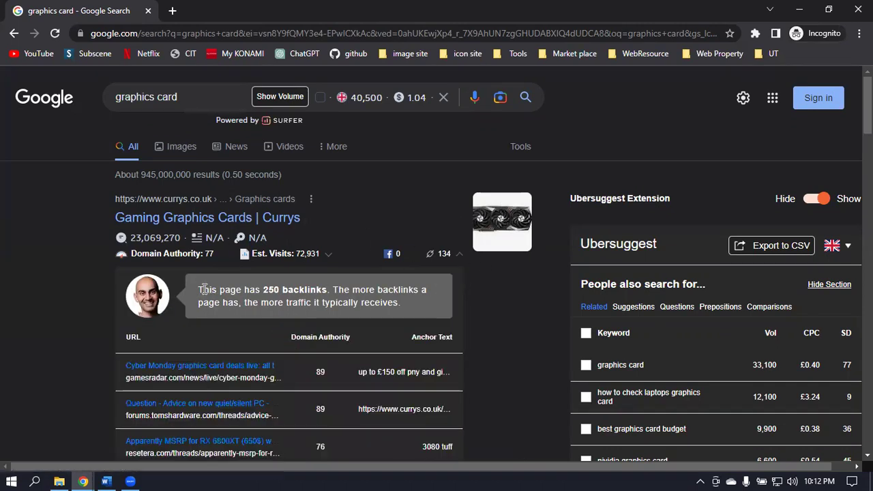
left_click_drag(198, 289, 399, 304)
left_click(500, 309)
left_click(458, 255)
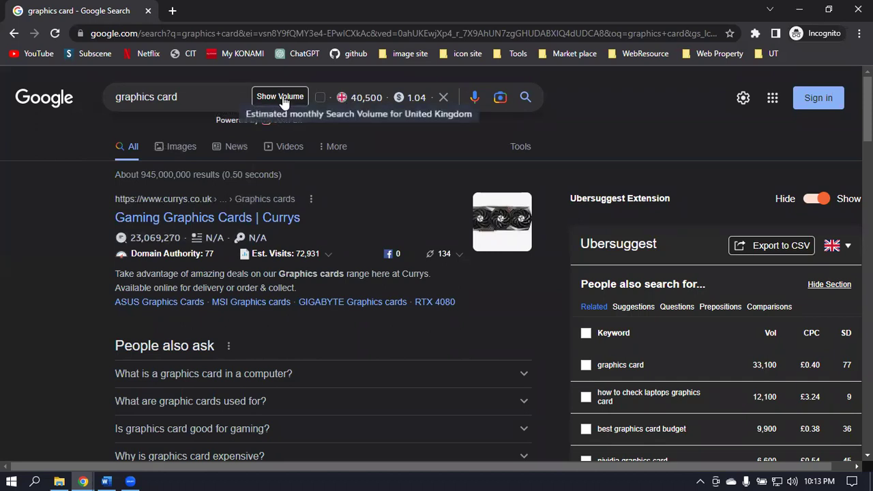
left_click(117, 97)
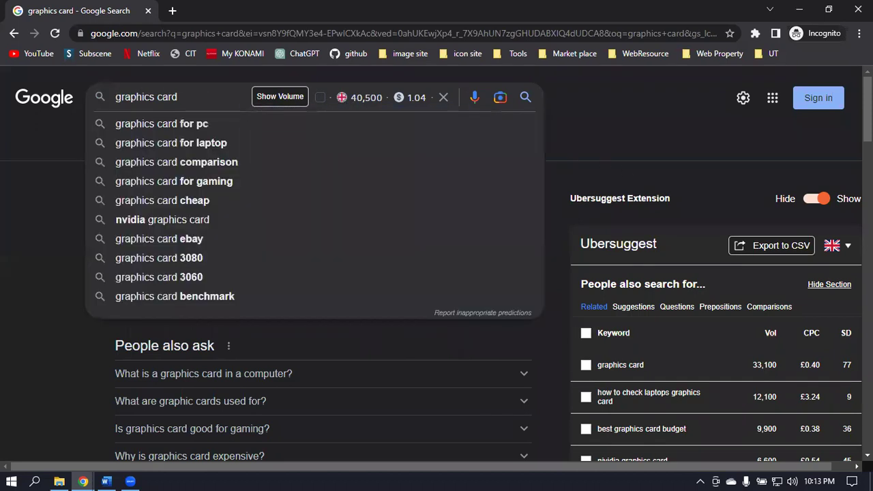
type("alin")
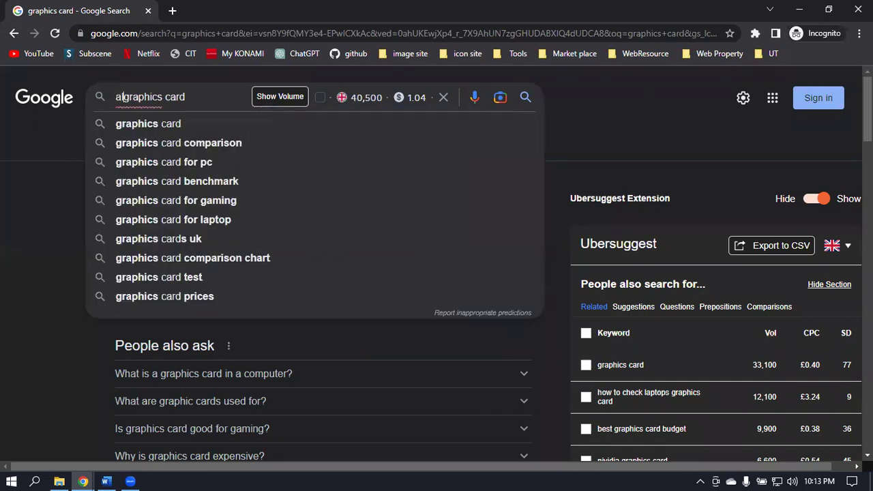
type("title:")
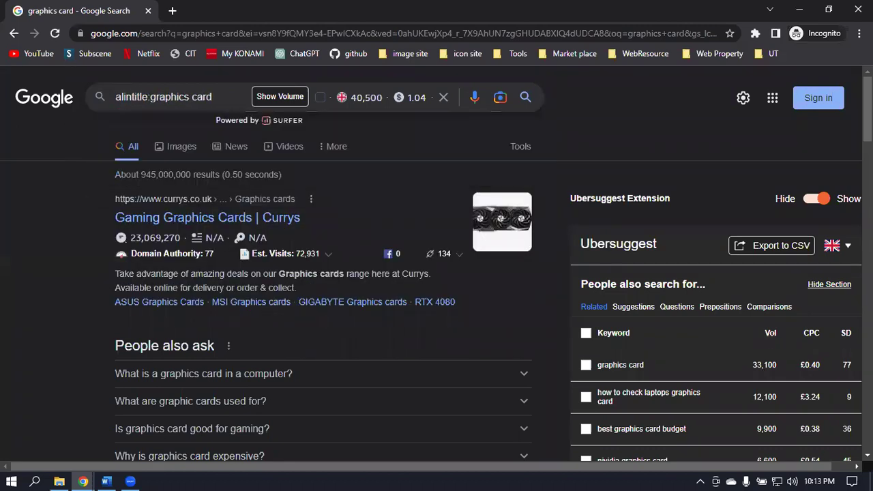
key("Return")
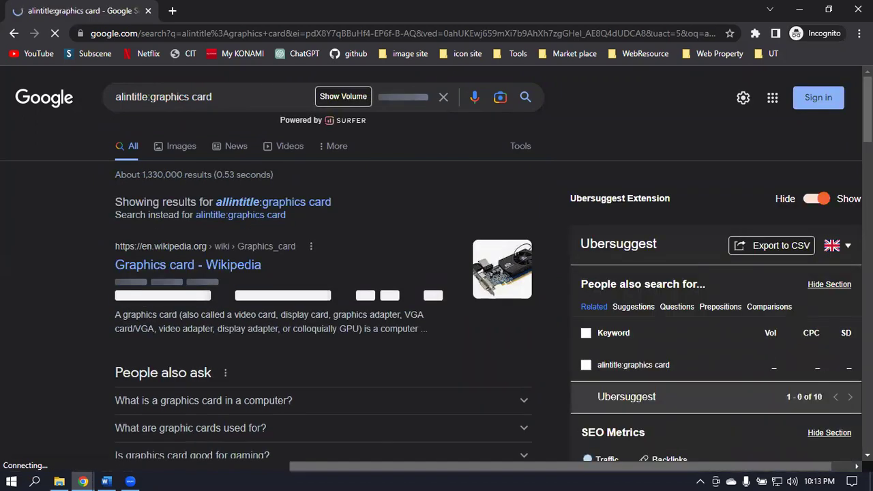
left_click(11, 33)
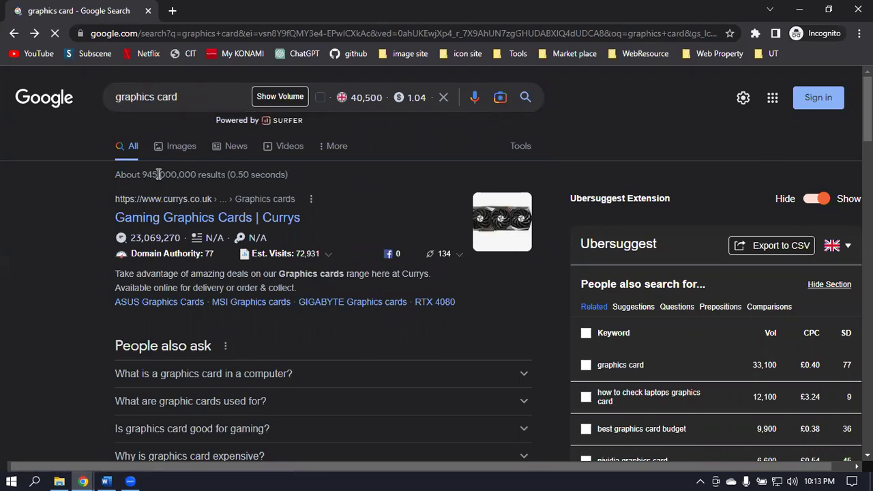
- Compare the total result count of the plain "graphics card" search with that of a search for "allintitle:graphics card"
left_click_drag(114, 176, 228, 176)
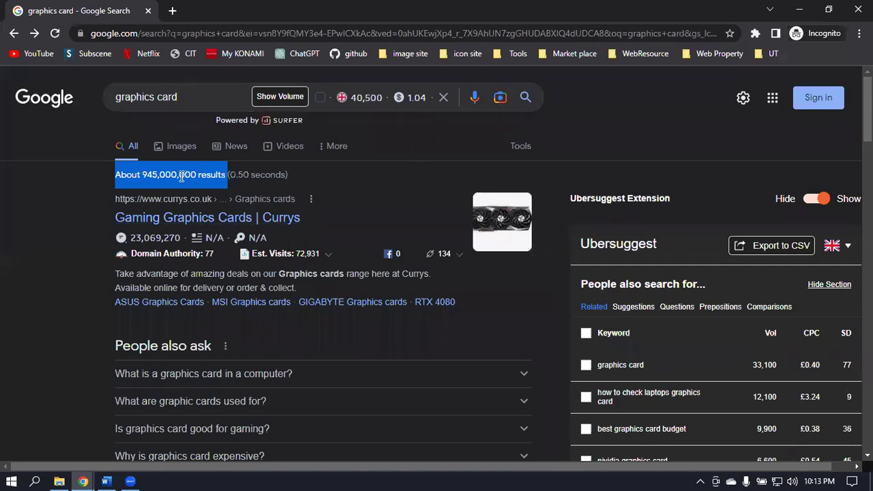
left_click_drag(167, 175, 153, 174)
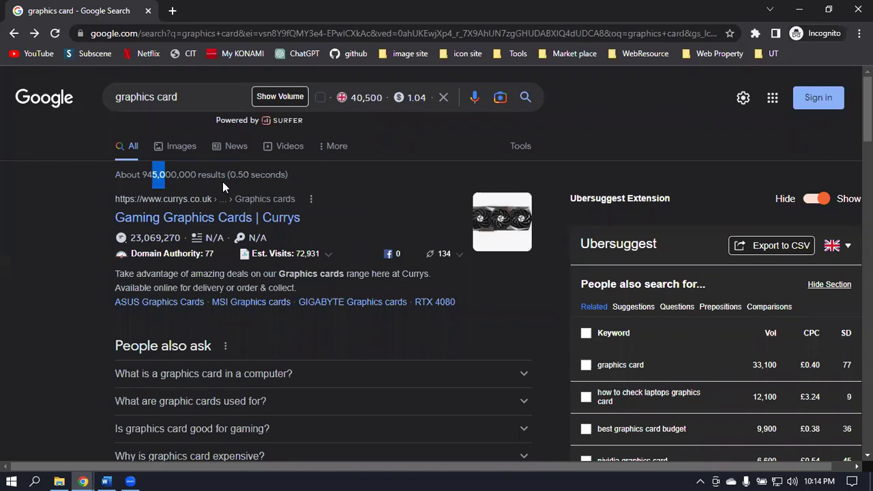
left_click(113, 97)
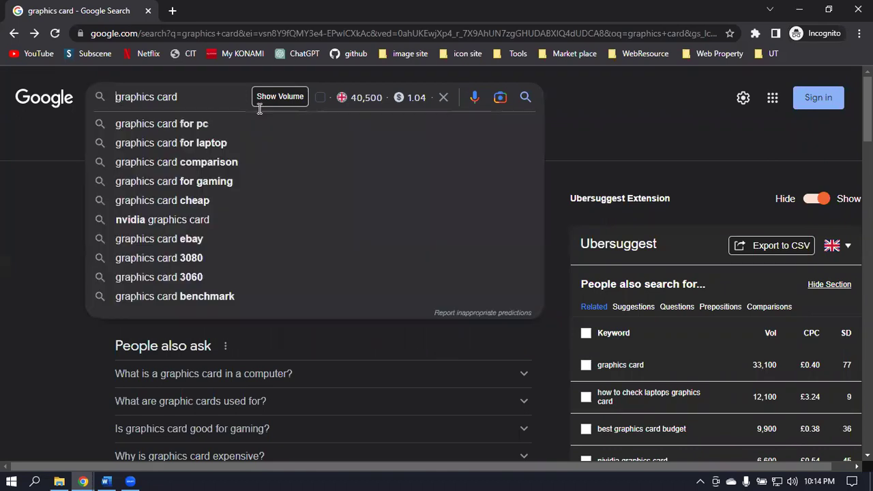
type("all")
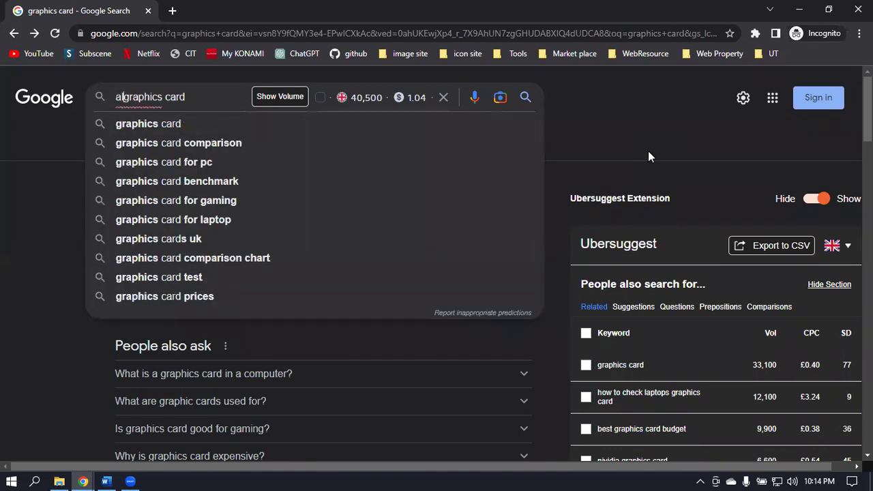
type("intit")
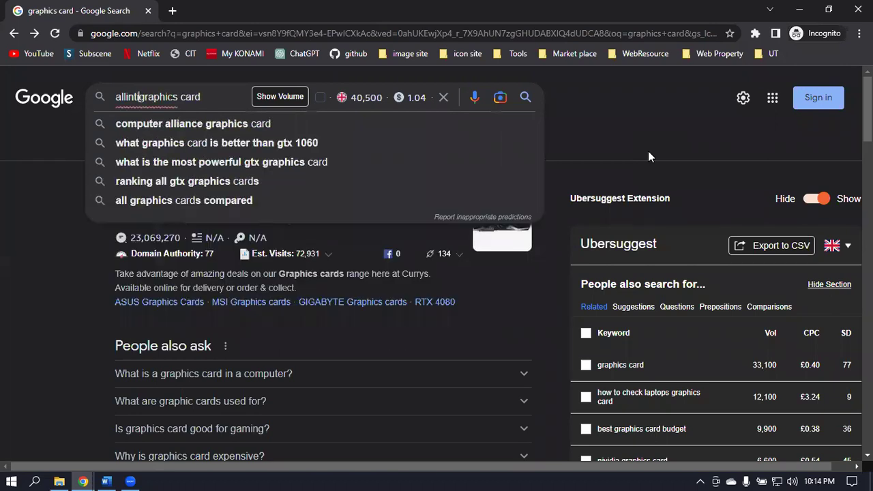
type("le:")
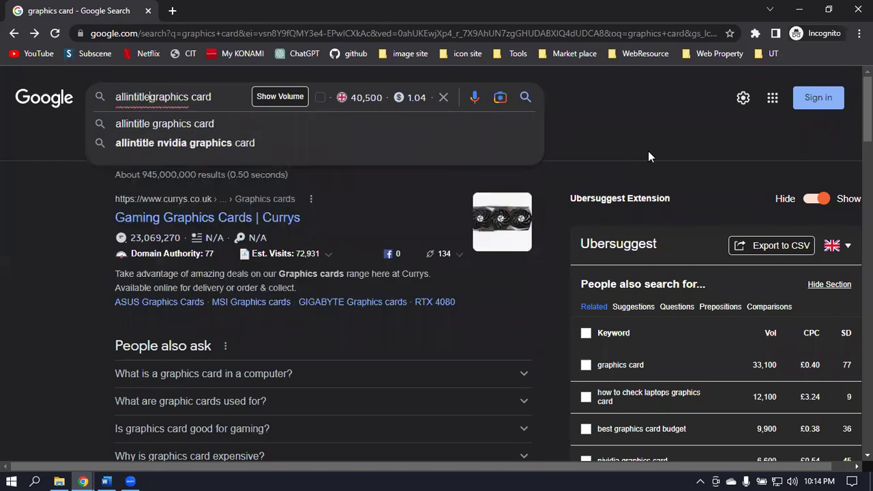
key("Return")
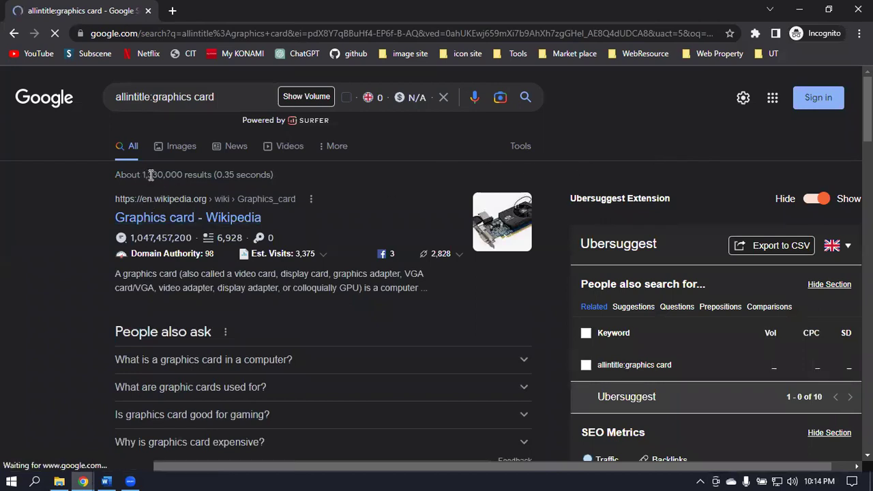
left_click_drag(153, 175, 164, 174)
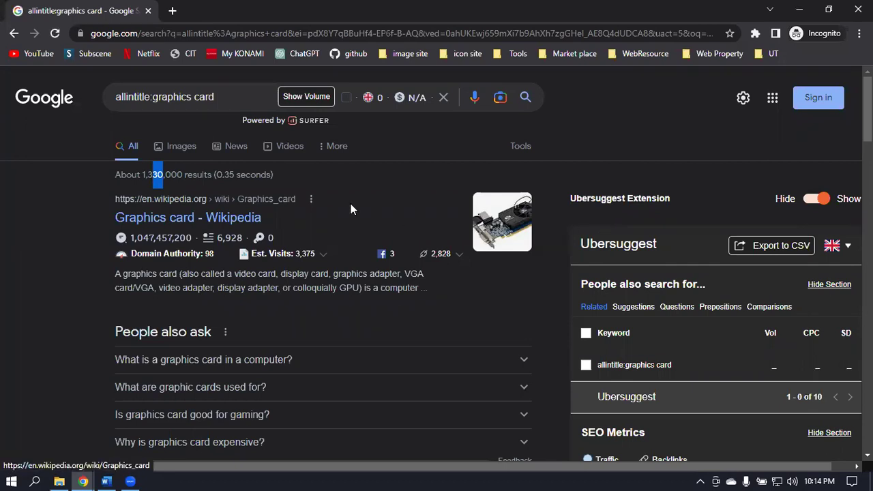
left_click(160, 176)
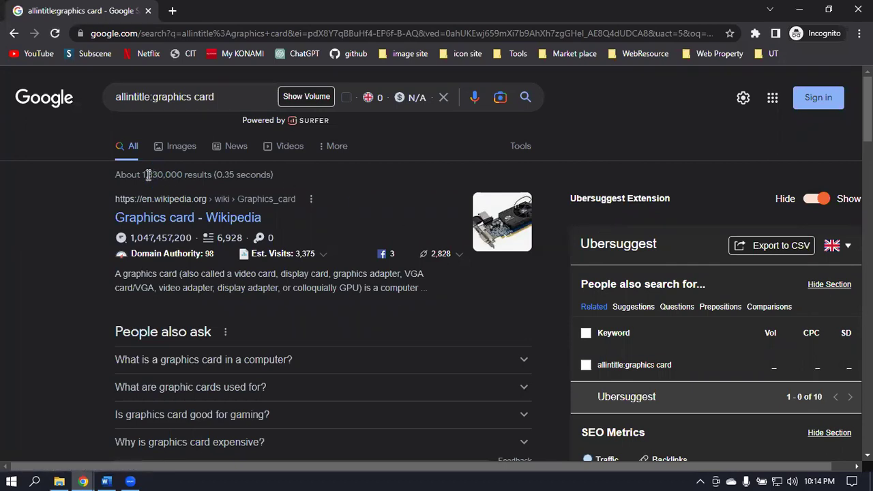
left_click_drag(153, 175, 140, 175)
- Switch to the off page SEO sheet and enter monthly search 30000 and all in title volume 1330000 for "graphics card"
left_click(82, 482)
left_click(78, 433)
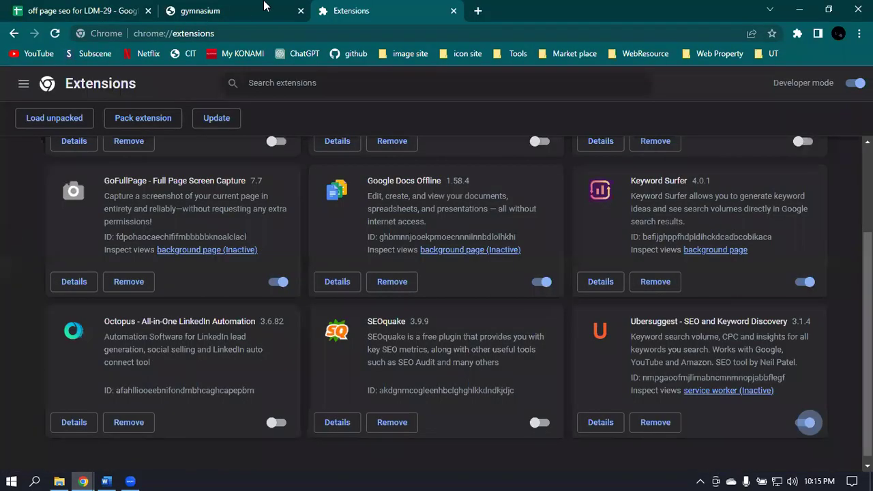
left_click(75, 11)
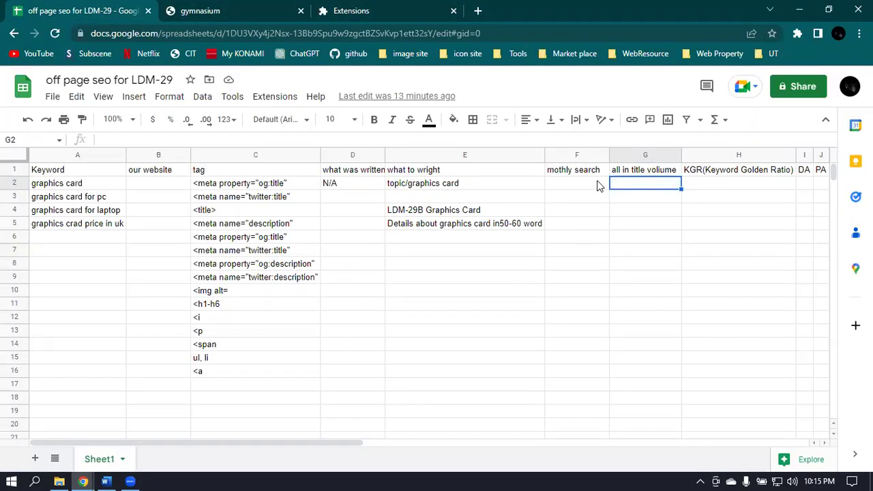
left_click(576, 186)
type("30000")
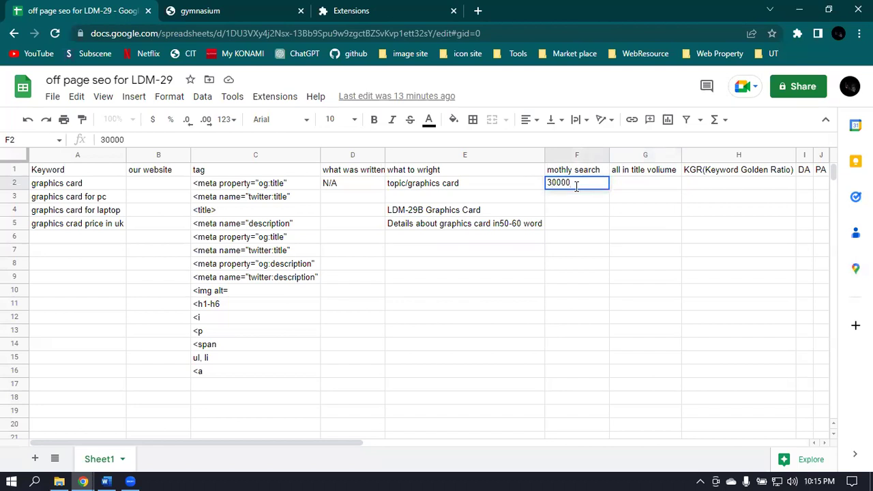
left_click(640, 184)
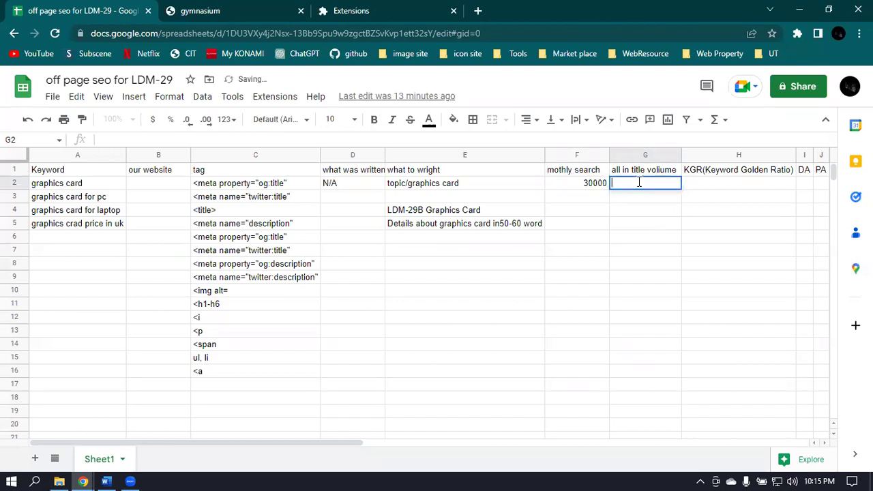
type("13")
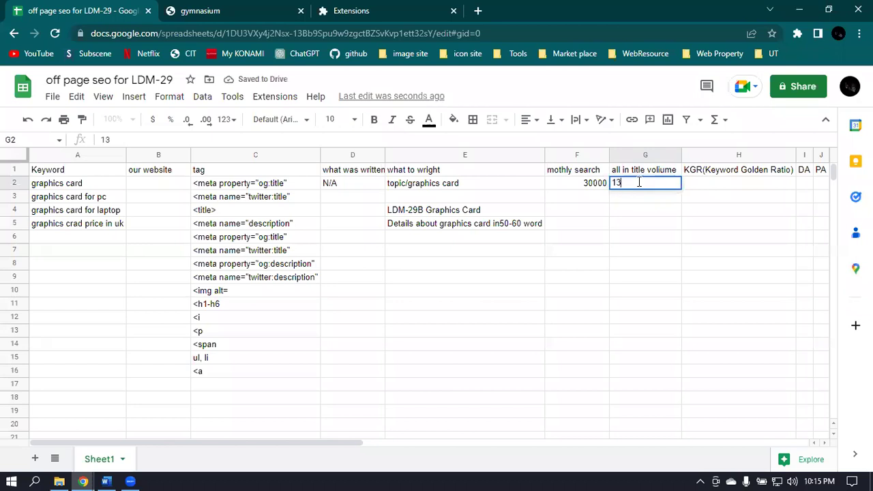
type("30000")
left_click(103, 200)
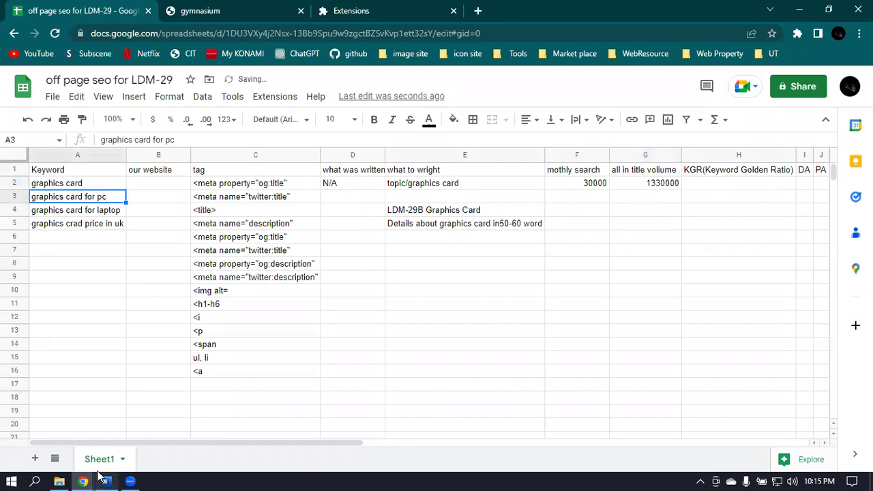
- Enter 77 as the DA value in the "graphics card" row of the sheet
double_click(806, 183)
type("77")
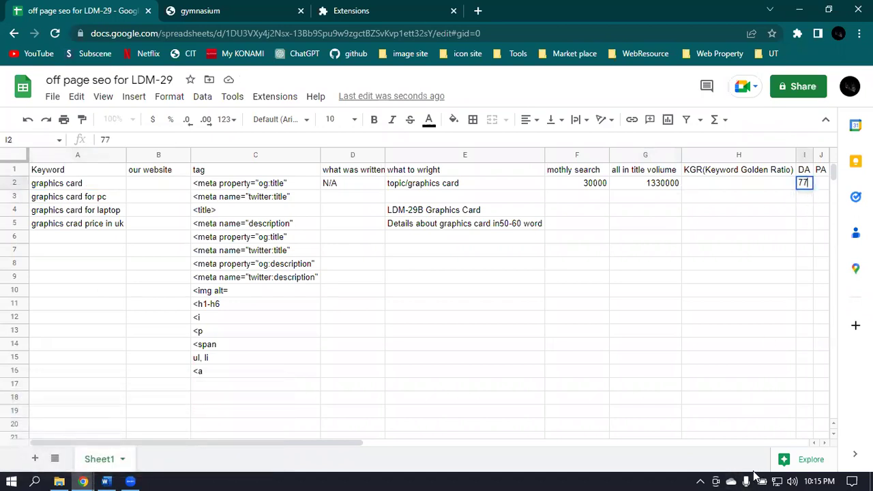
left_click_drag(237, 445, 352, 446)
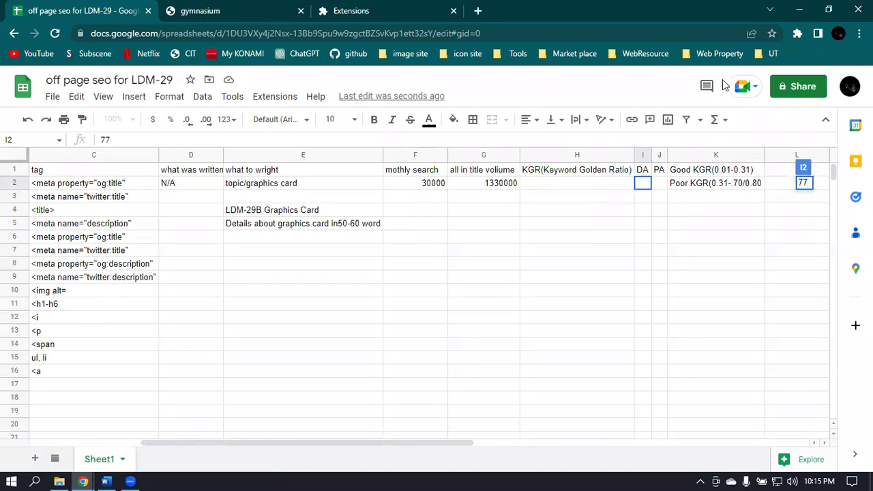
left_click(813, 182)
left_click(641, 196)
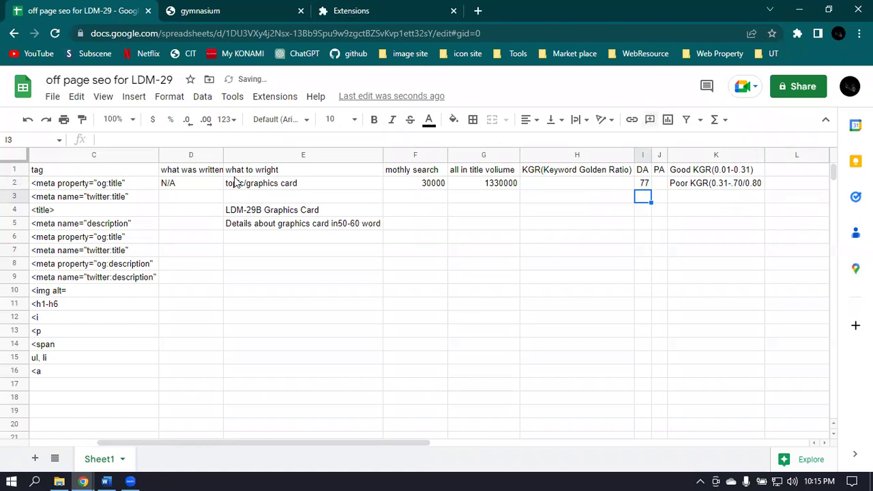
left_click_drag(216, 441, 197, 443)
scroll(180, 432, "left", 3)
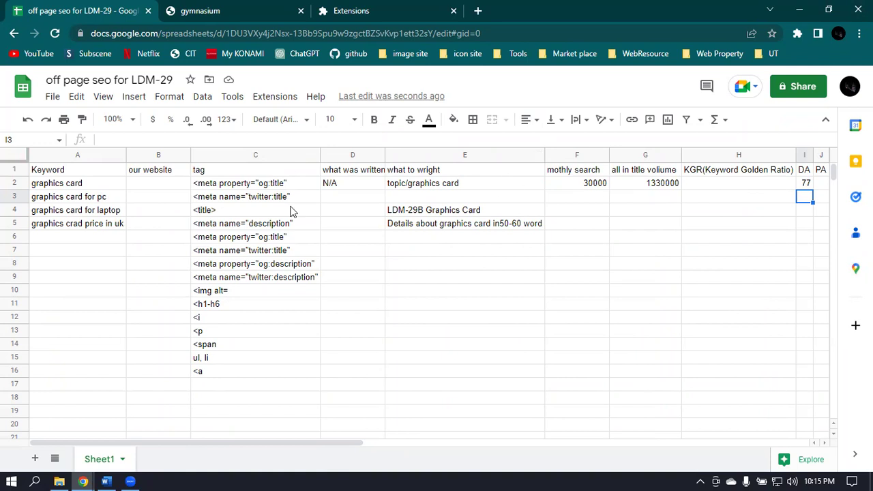
- Switch to the Google search window, search for "graphics card for pc", and look over the search volume and domain authority of the results
left_click(99, 202)
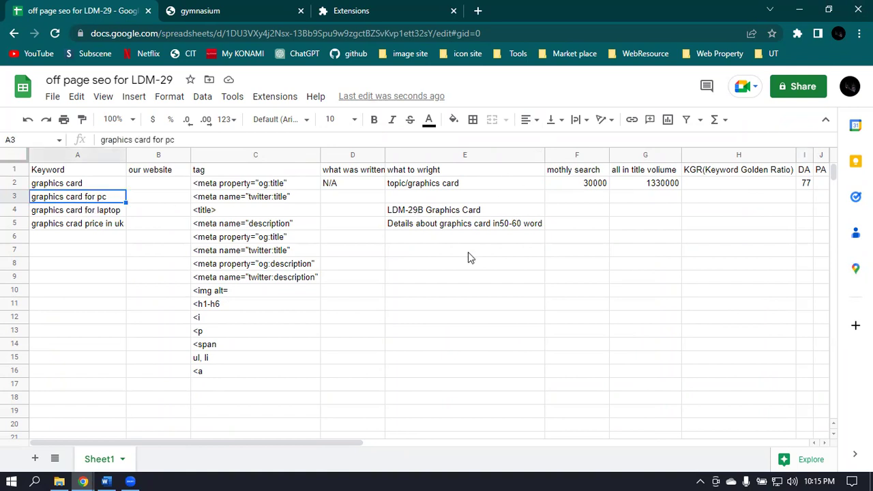
mouse_move(85, 479)
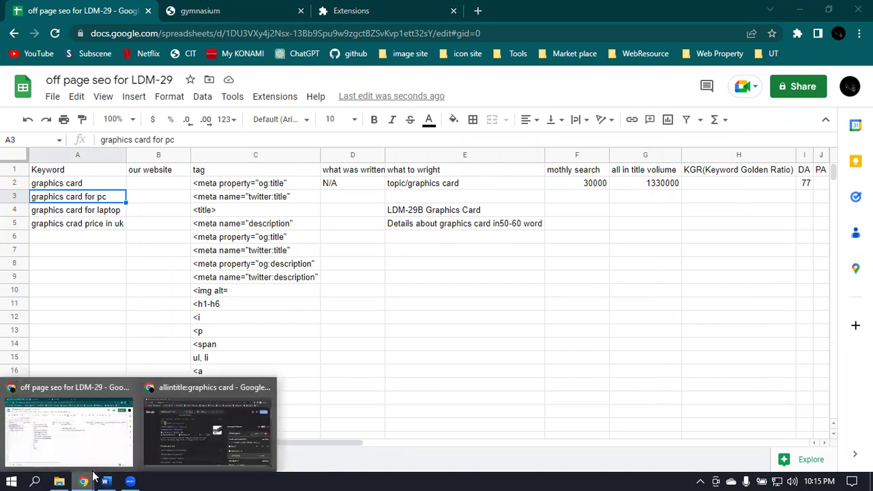
left_click(214, 425)
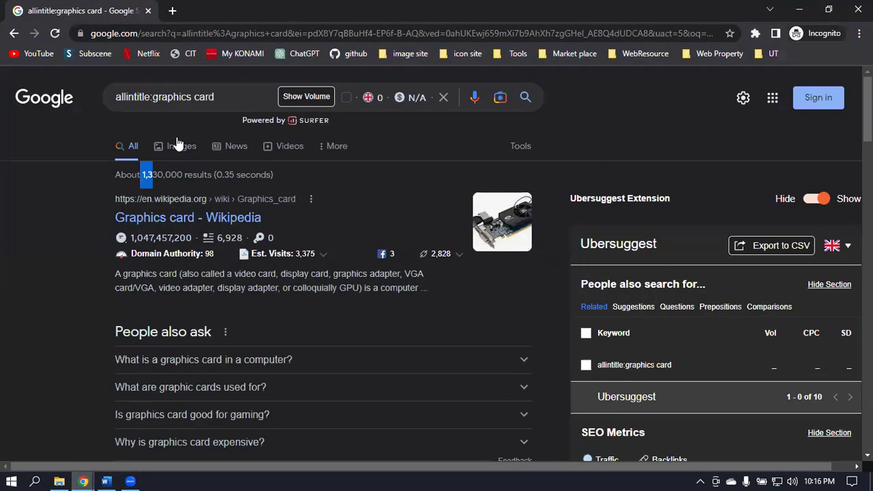
left_click(154, 97)
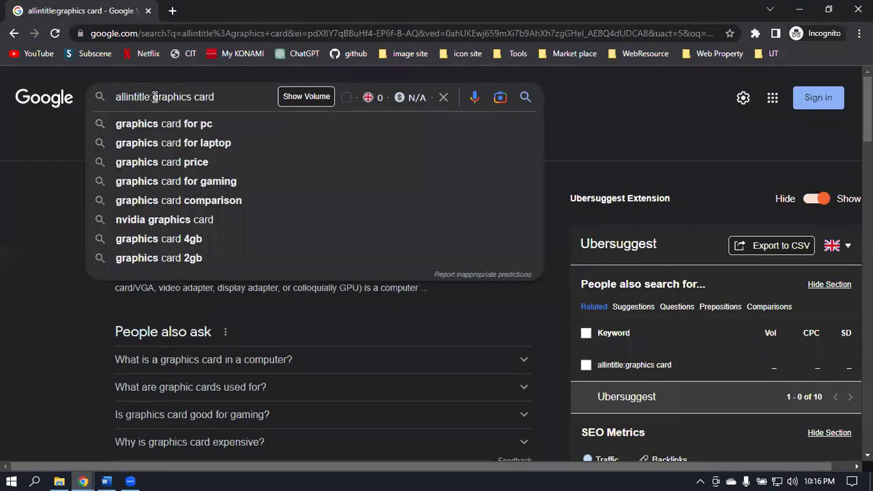
type("\\\\\\\\\\\\\\\\\\\\")
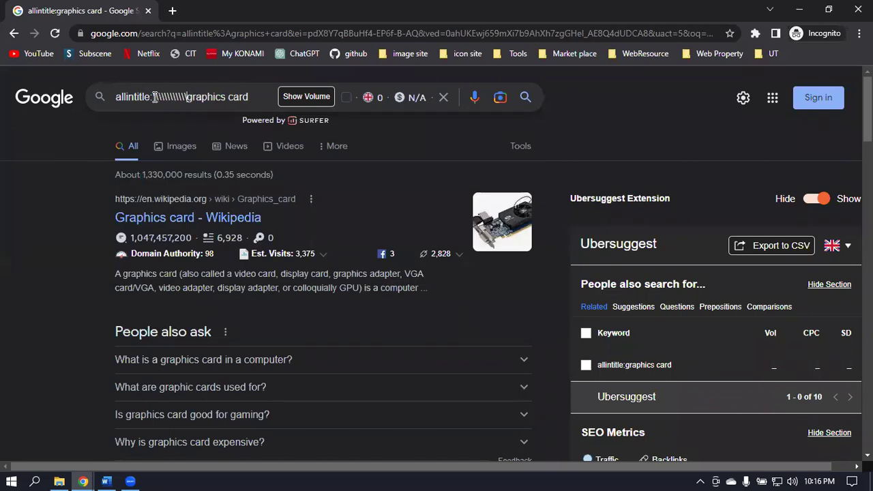
key("BackSpace")
key("BackSpace")
key("BackSpace")
key("BackSpace")
key("BackSpace")
key("BackSpace")
key("BackSpace")
key("BackSpace")
key("BackSpace")
key("BackSpace")
key("BackSpace")
key("BackSpace")
key("BackSpace")
key("BackSpace")
key("BackSpace")
key("BackSpace")
key("BackSpace")
key("BackSpace")
key("BackSpace")
key("BackSpace")
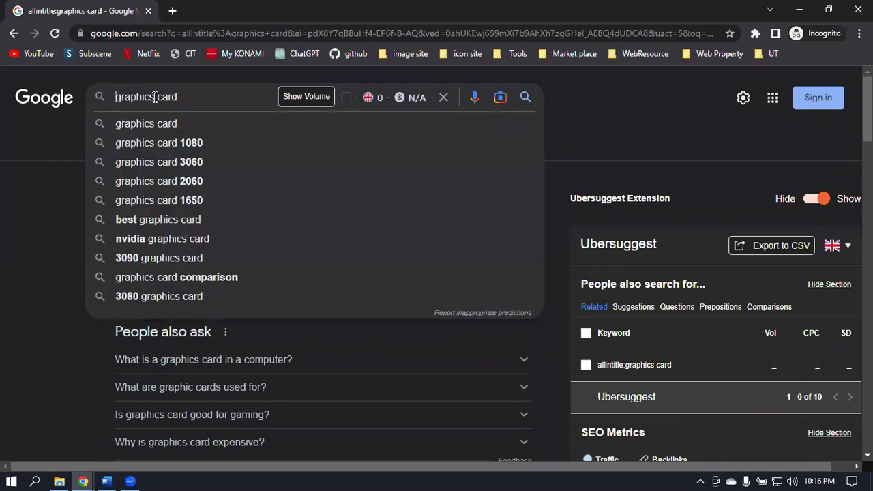
key("Up")
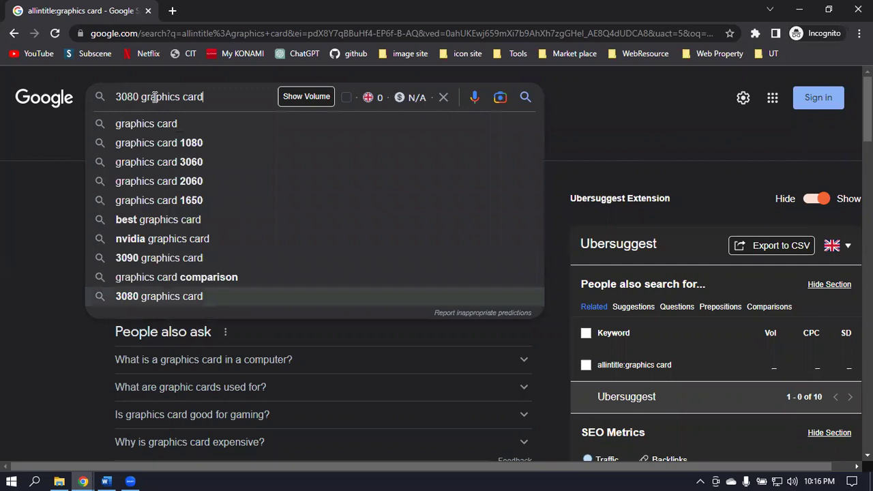
key("Down")
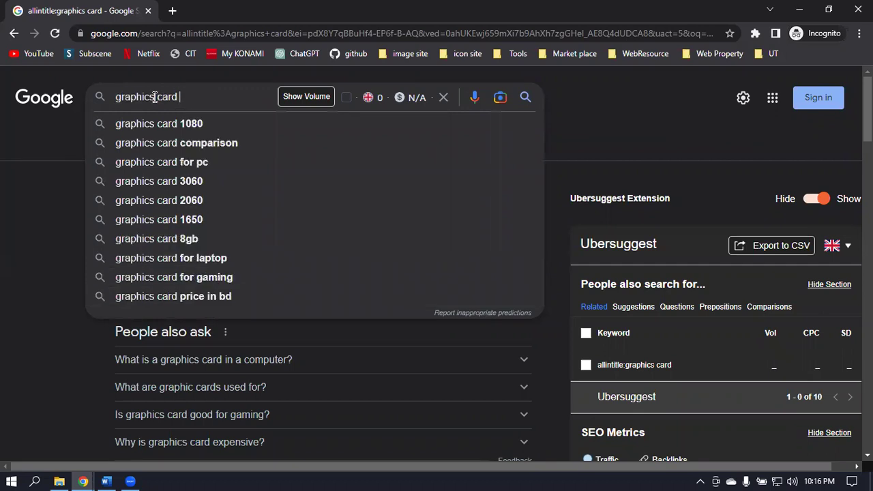
type("for")
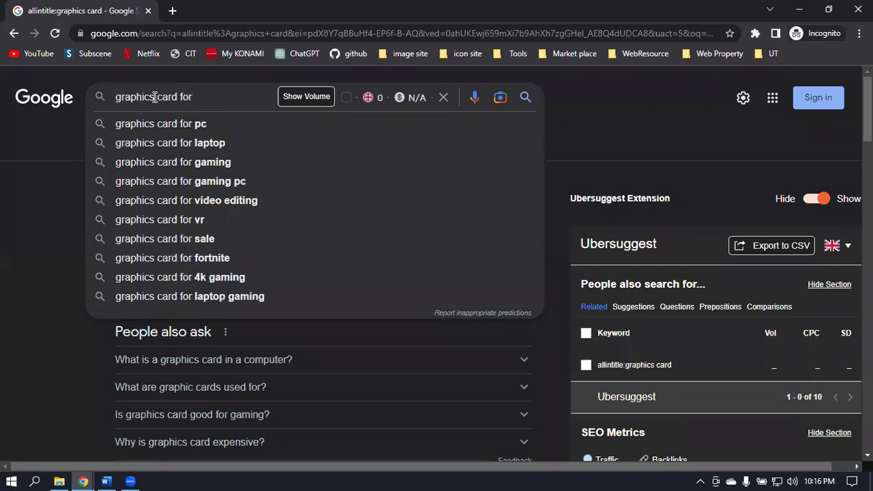
key("Down")
key("Return")
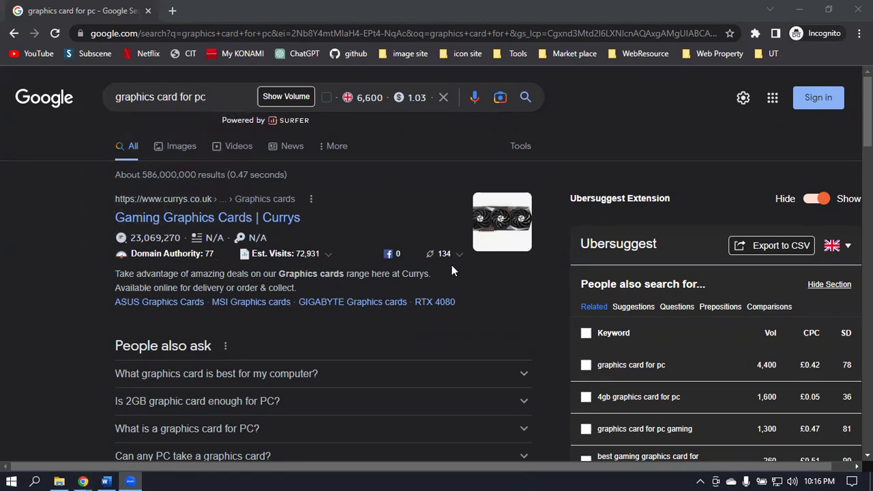
scroll(455, 266, "down", 3)
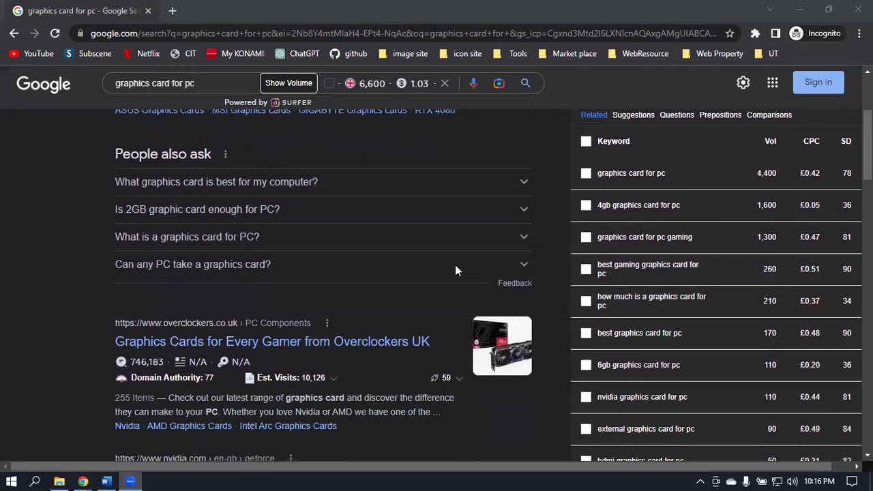
scroll(425, 272, "up", 3)
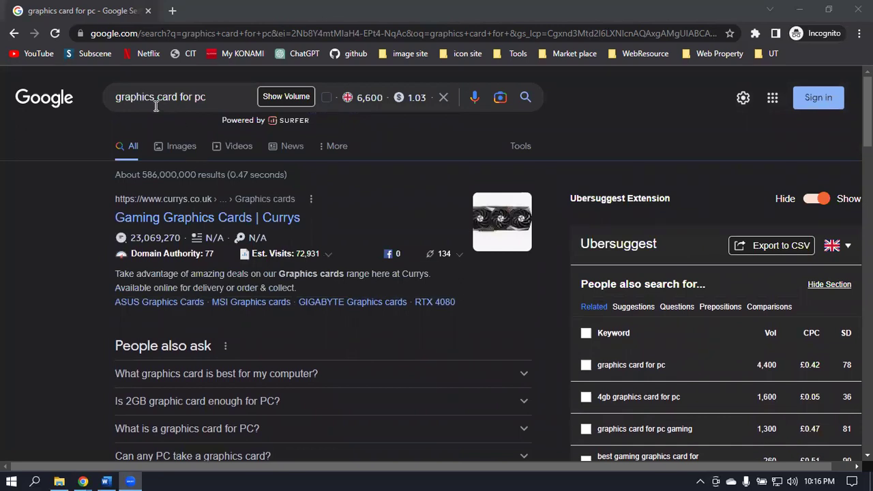
- Search for "allintitle:graphics card for pc" to get the all in title result count
left_click(117, 98)
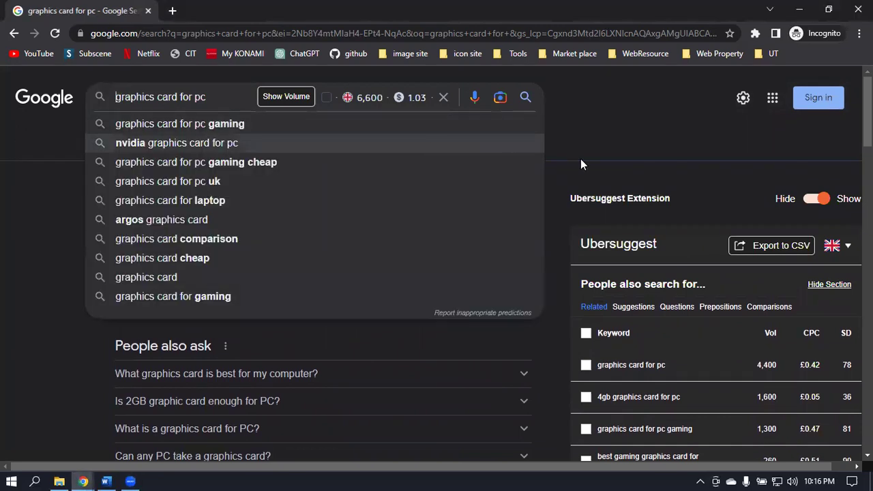
left_click(631, 92)
left_click(119, 98)
type("allin")
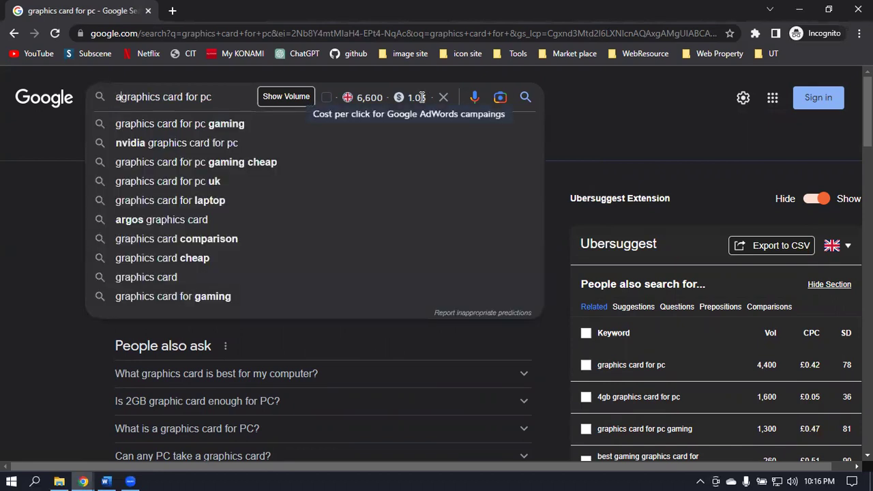
type("title")
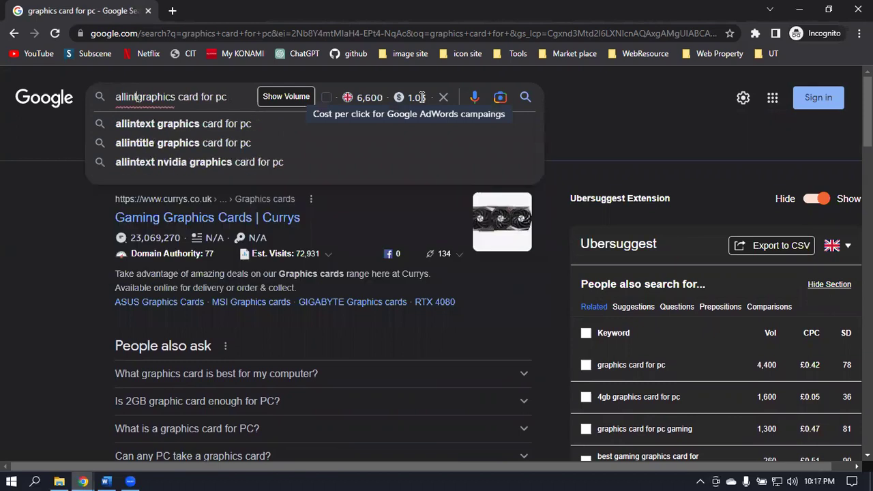
type(":")
key("Return")
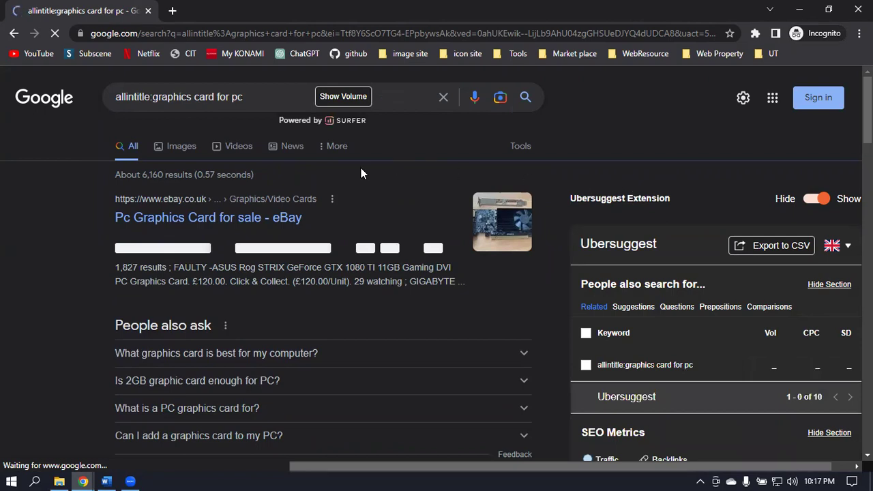
- Switch to the off page SEO sheet and enter monthly search 4000, all in title volume 6000 and DA 77 for "graphics card for pc"
left_click(83, 481)
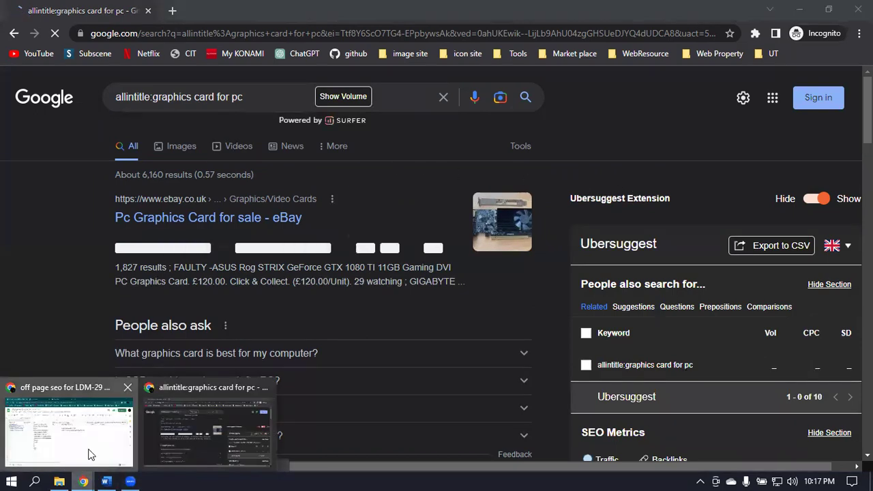
left_click(91, 455)
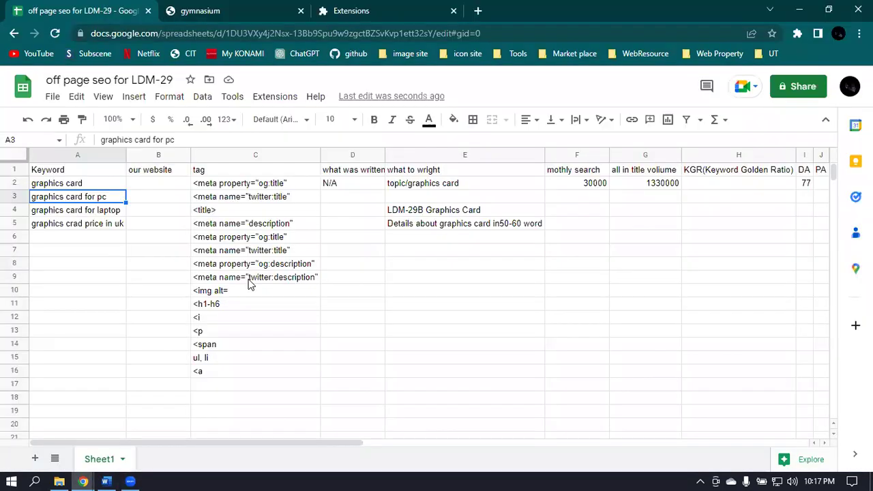
left_click(592, 197)
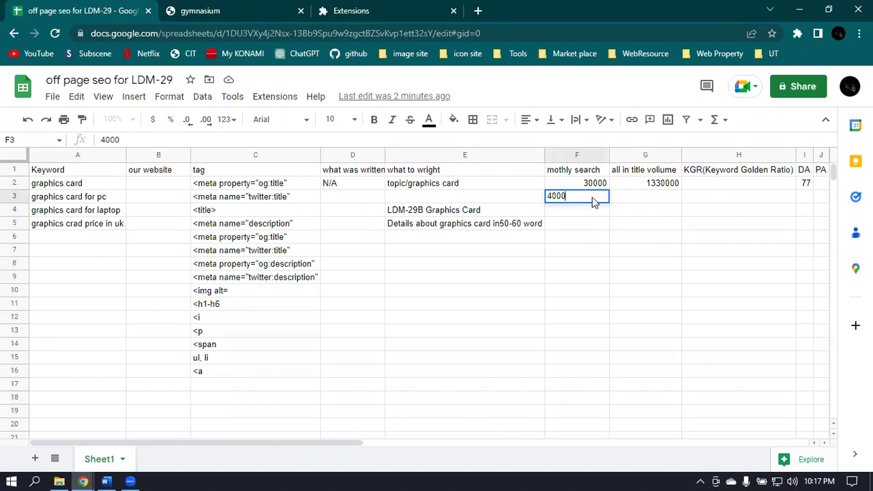
key("Tab")
type("60")
key("Tab")
key("Tab")
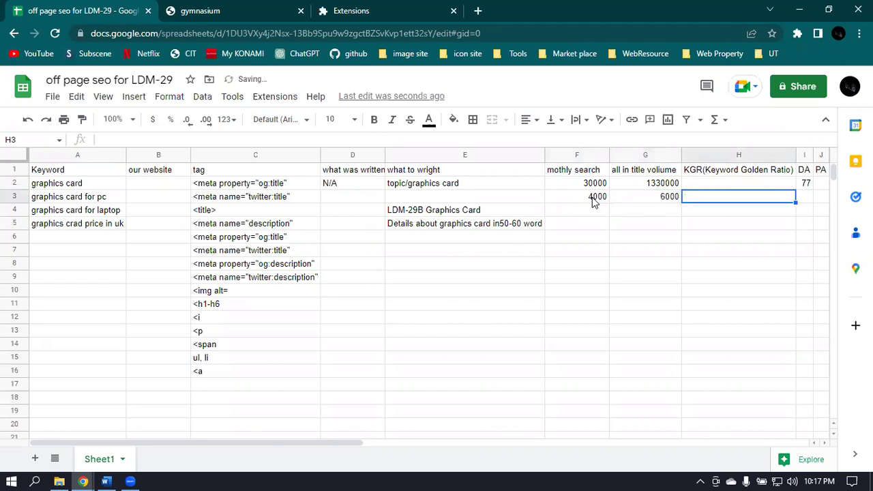
type("77")
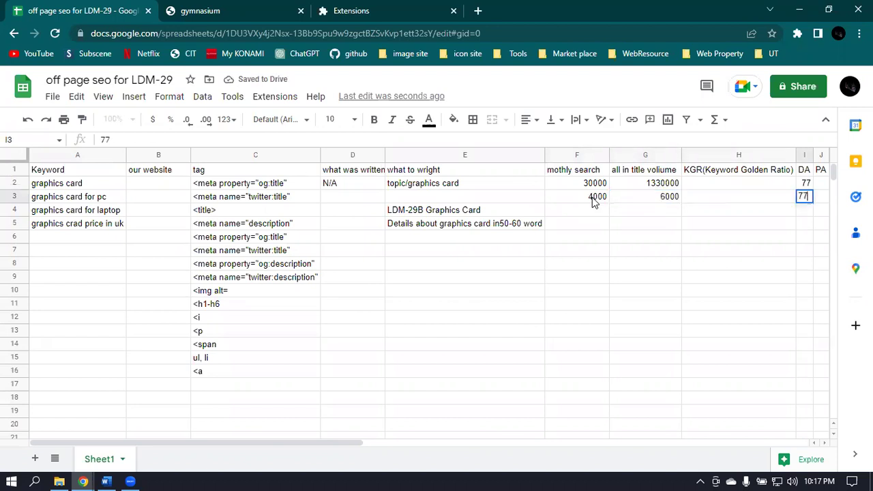
key("Return")
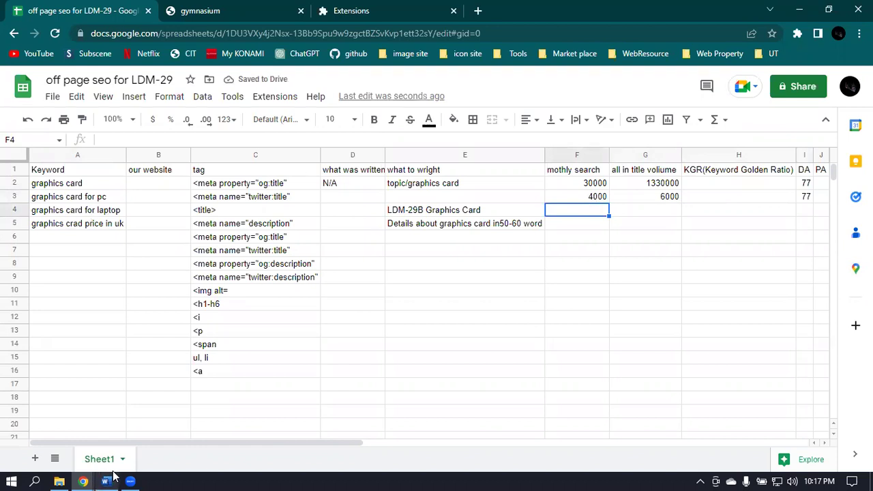
- Switch back to the Google search window and search for "allintitle:graphics card for laptop"
mouse_move(82, 482)
left_click(225, 439)
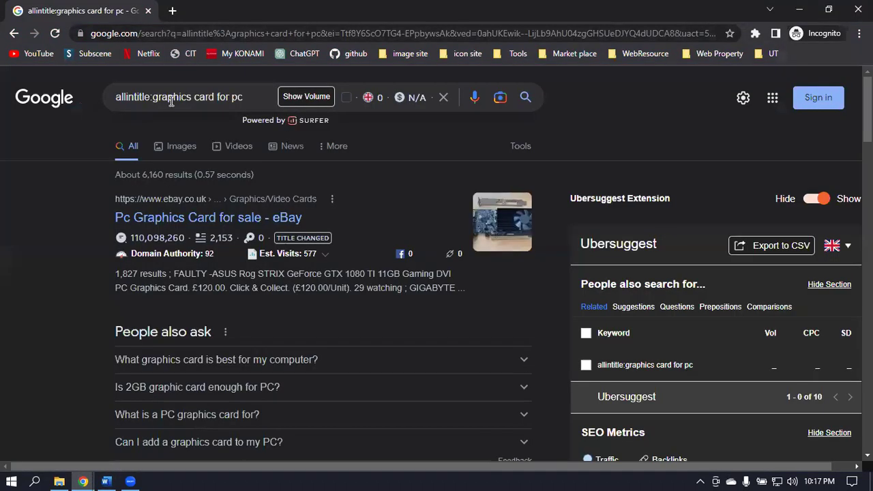
left_click(256, 96)
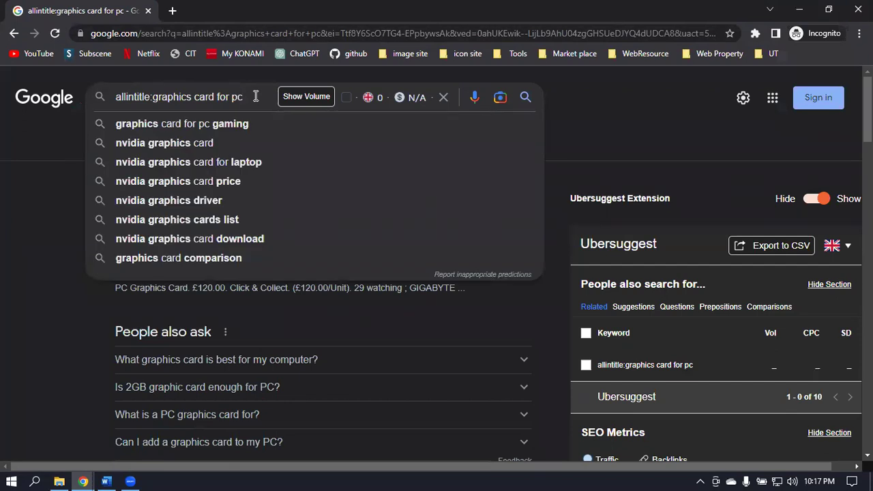
key("BackSpace")
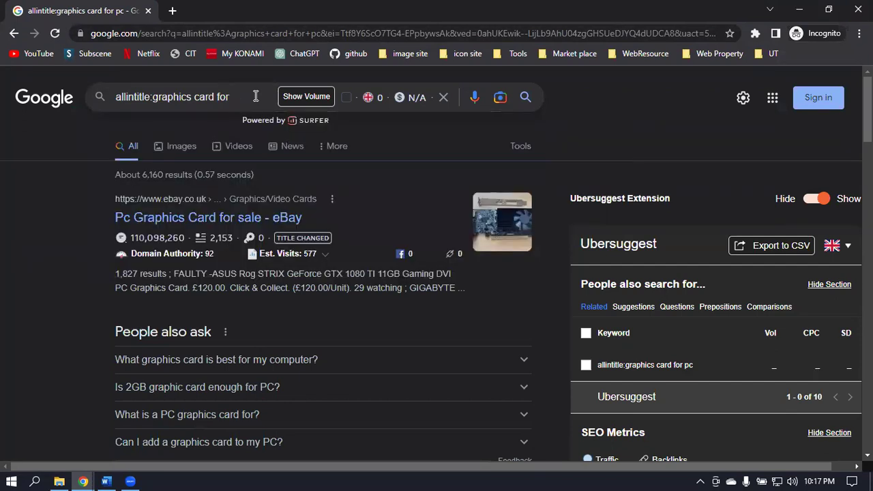
type("laptop")
key("Return")
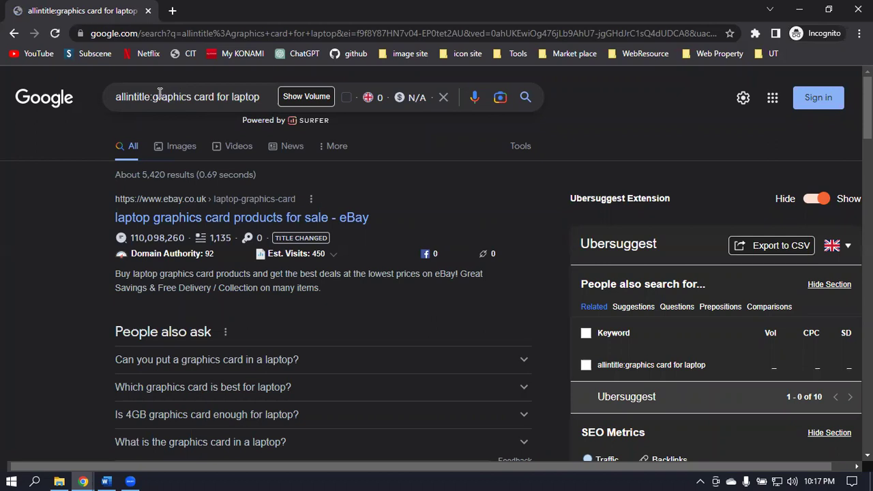
- Search for plain "graphics card for laptop" and highlight that keyword's monthly volume in the Ubersuggest related keywords
left_click(152, 97)
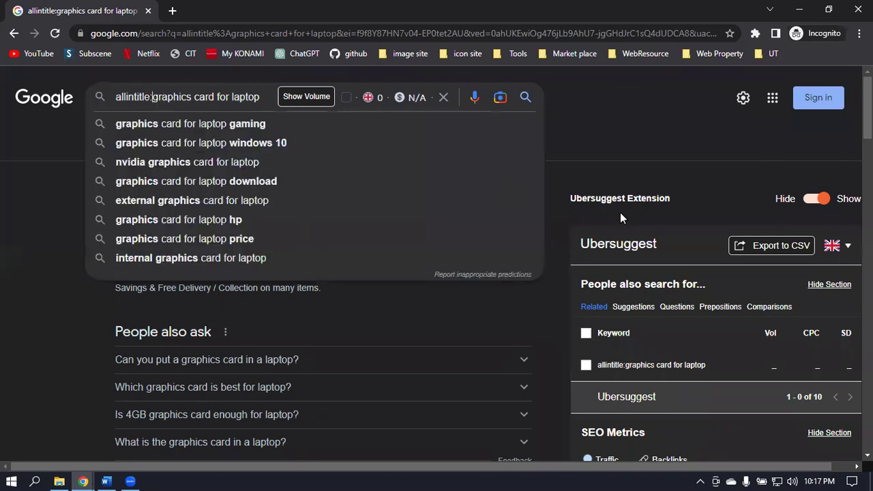
key("BackSpace")
key("BackSpace")
key("BackSpace")
key("BackSpace")
key("BackSpace")
key("BackSpace")
key("BackSpace")
key("BackSpace")
key("BackSpace")
key("BackSpace")
key("BackSpace")
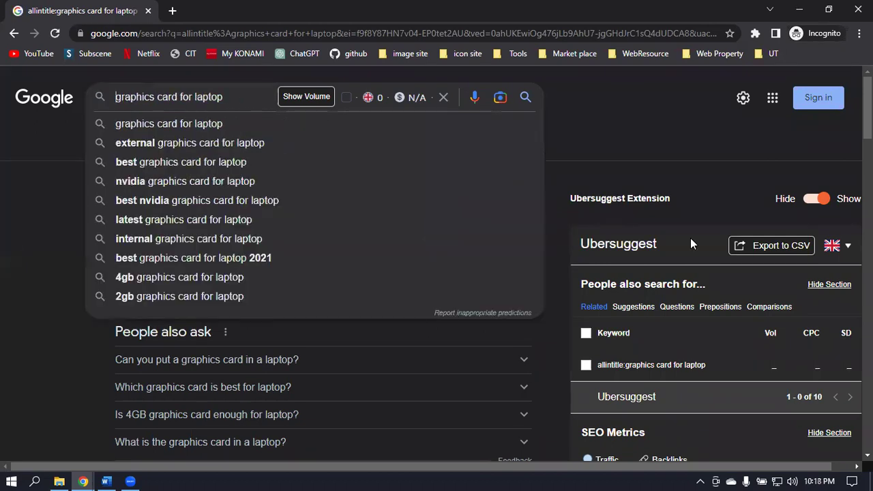
left_click(646, 151)
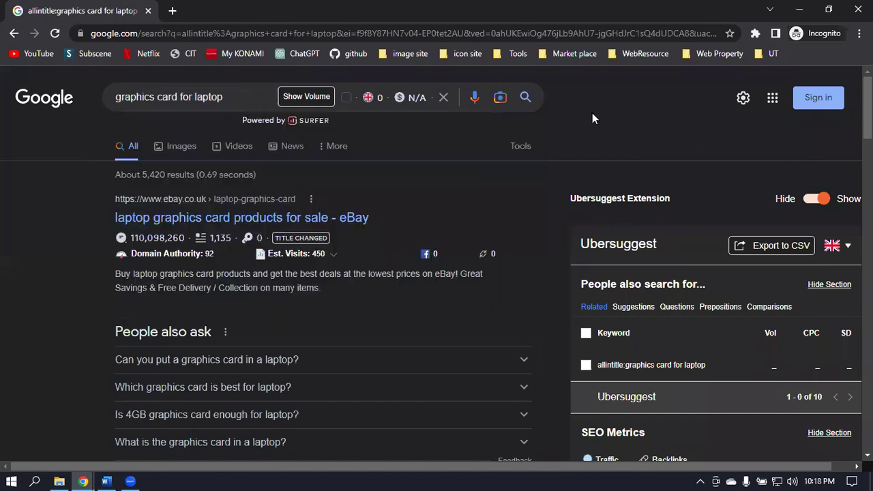
left_click(525, 97)
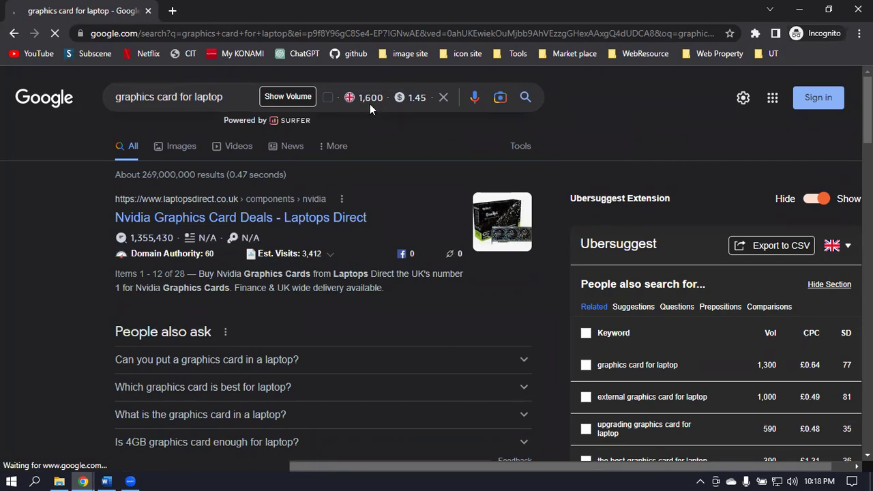
double_click(775, 367)
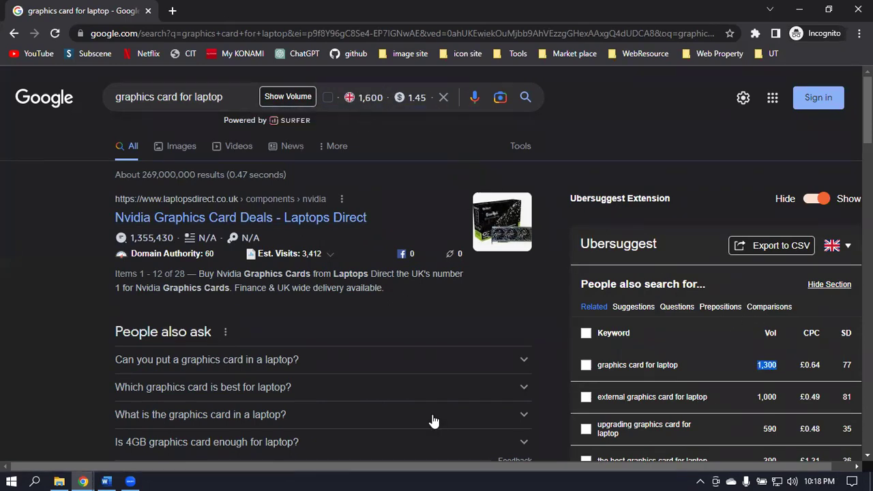
- Switch to the off page SEO sheet and enter monthly search 1300 and all in title volume 5000 for "graphics card for laptop"
left_click(82, 481)
left_click(82, 446)
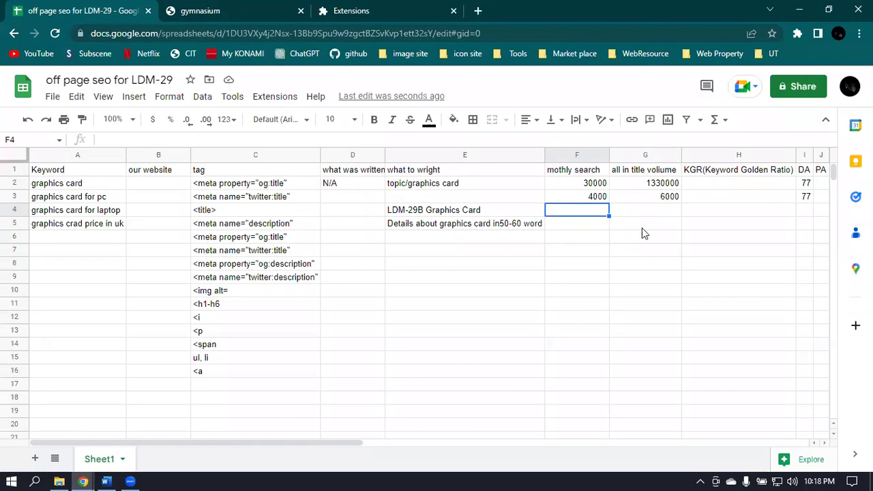
double_click(594, 209)
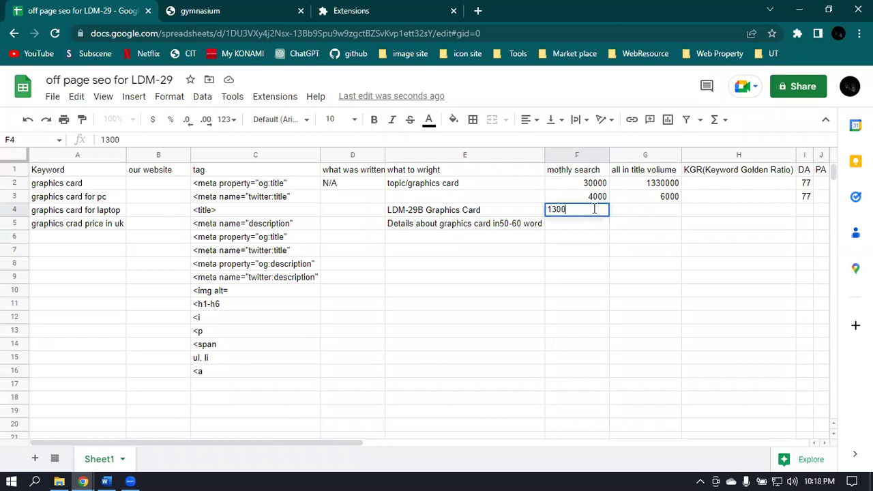
key("Tab")
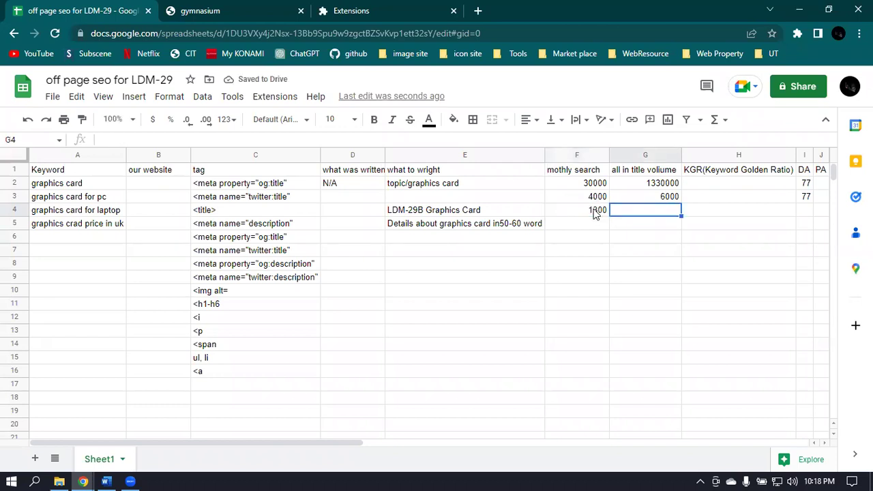
type("5000")
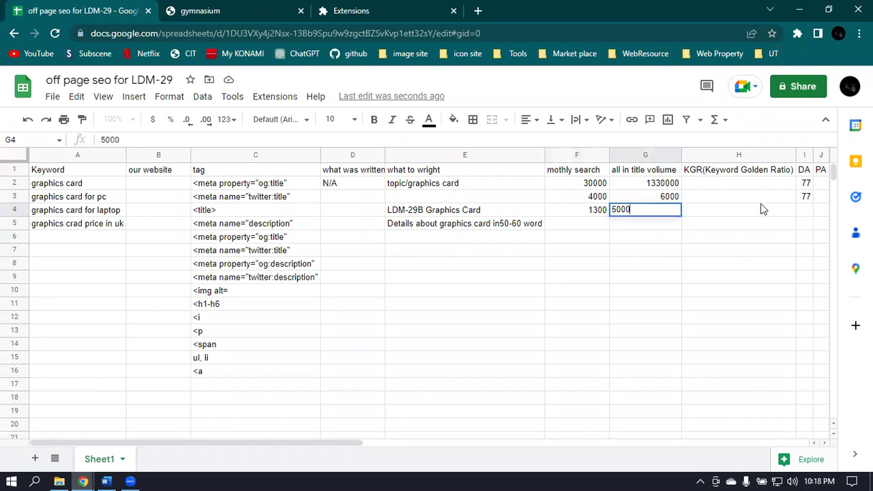
left_click(803, 212)
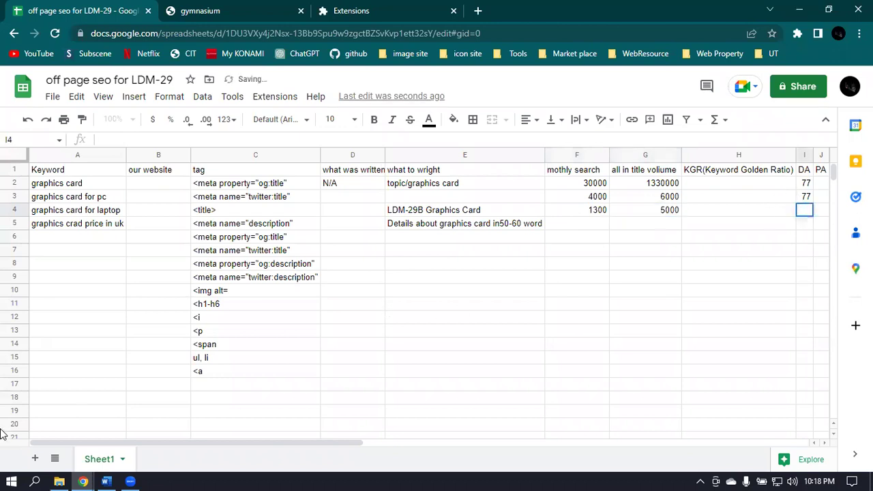
- Check domain authority in the Google search window, and enter DA 68 for "graphics card for laptop" back in the sheet
mouse_move(82, 481)
left_click(182, 444)
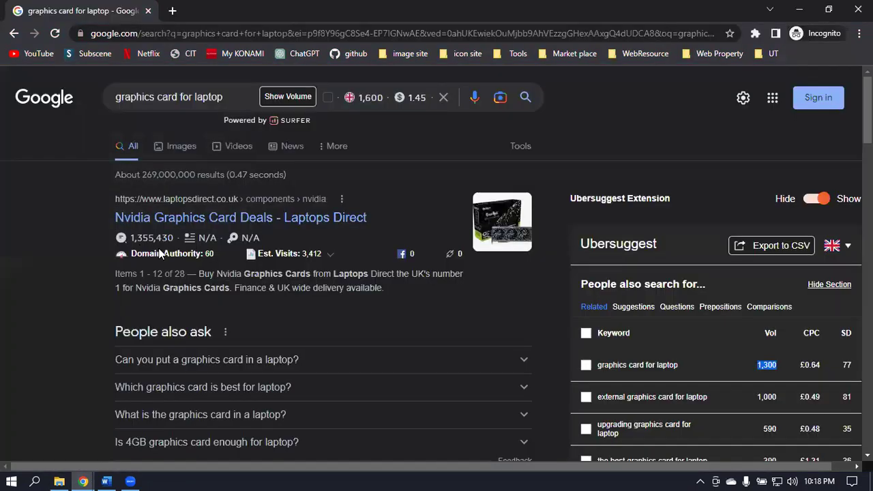
left_click(217, 254)
left_click(14, 32)
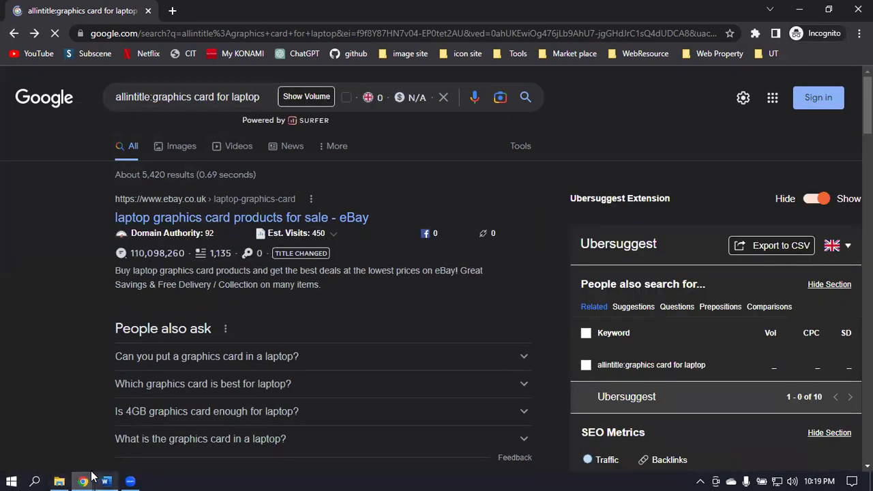
mouse_move(92, 476)
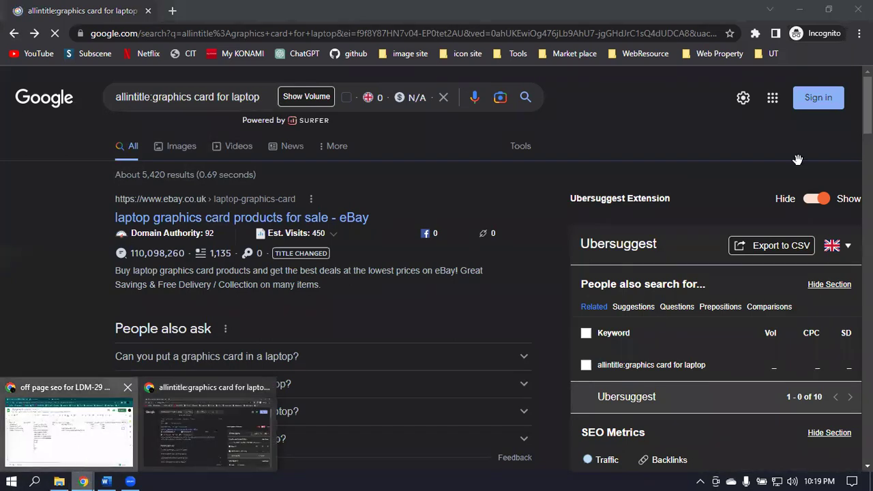
left_click(68, 426)
type("68")
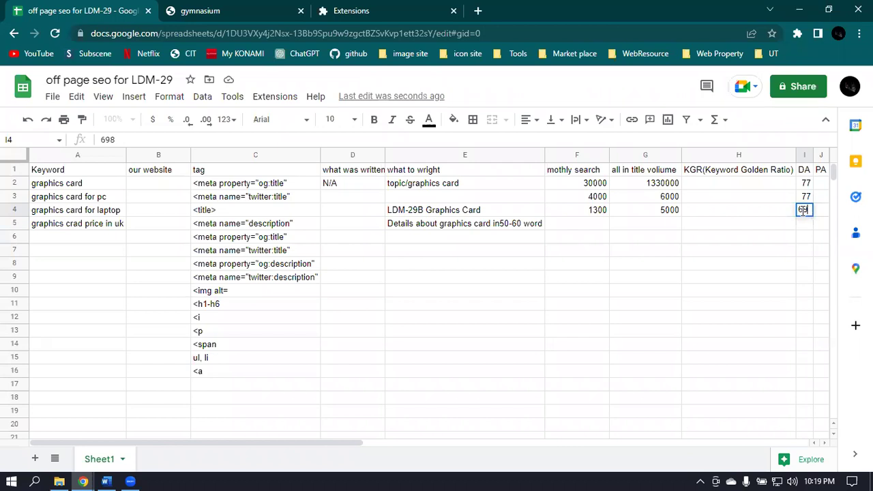
key("Return")
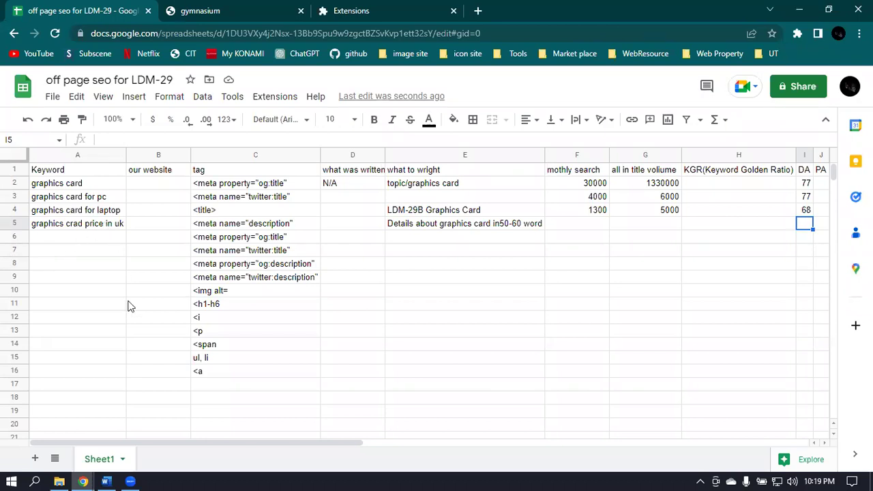
- Switch to the Google search window, search for "graphics card price in uk", and review its result count and related search volumes
left_click(253, 425)
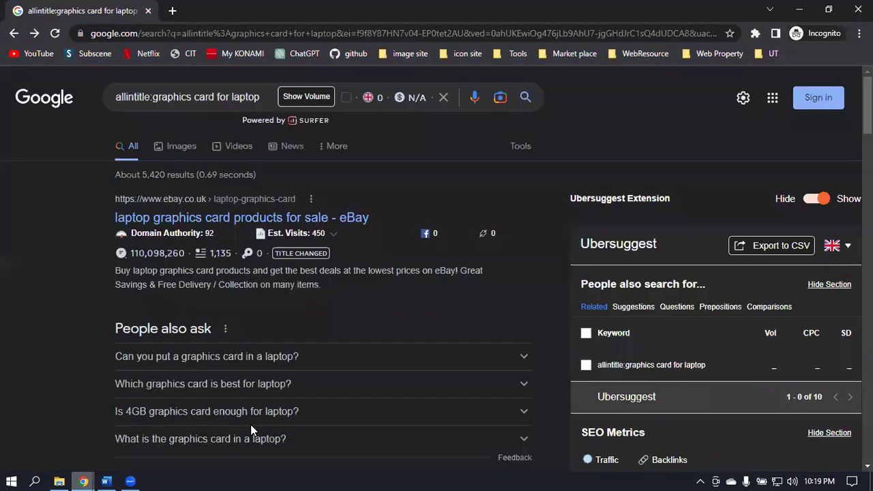
triple_click(266, 96)
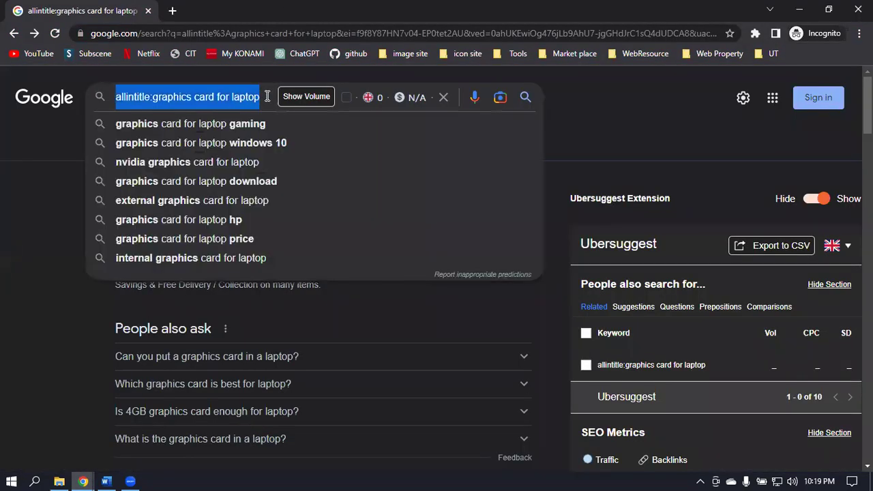
type("graph")
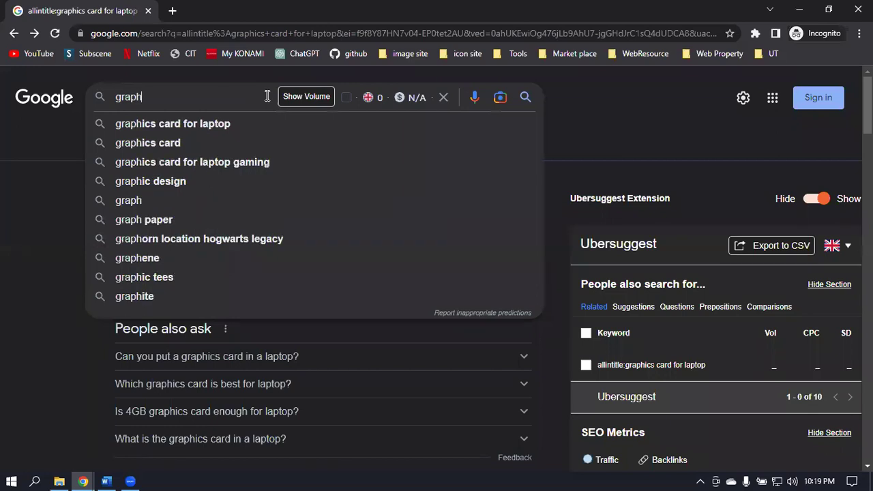
type("ics card price in ")
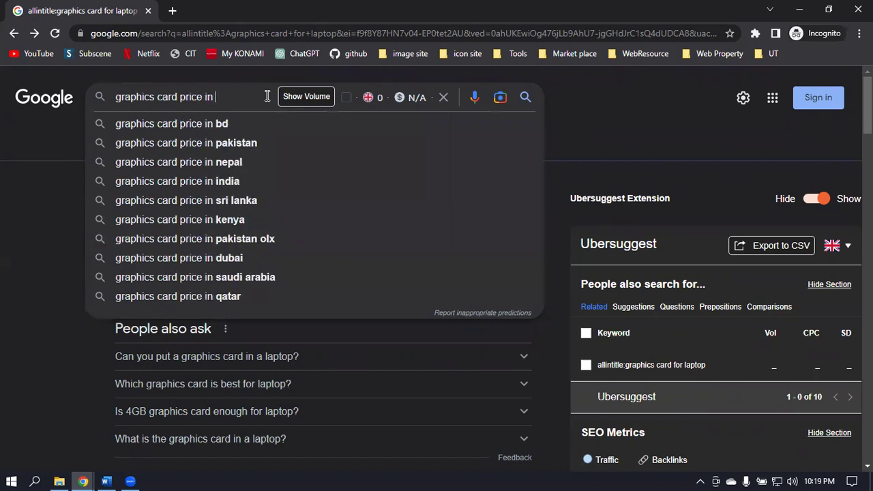
type("uk")
key("Return")
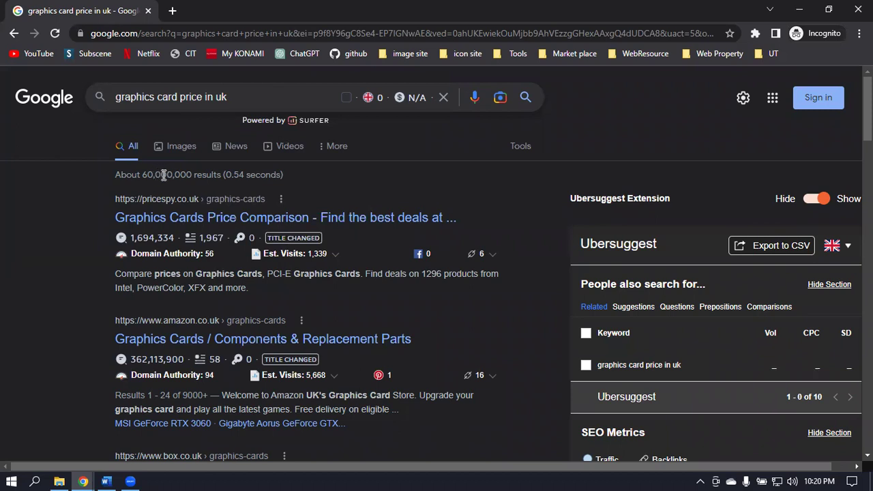
left_click_drag(163, 175, 145, 175)
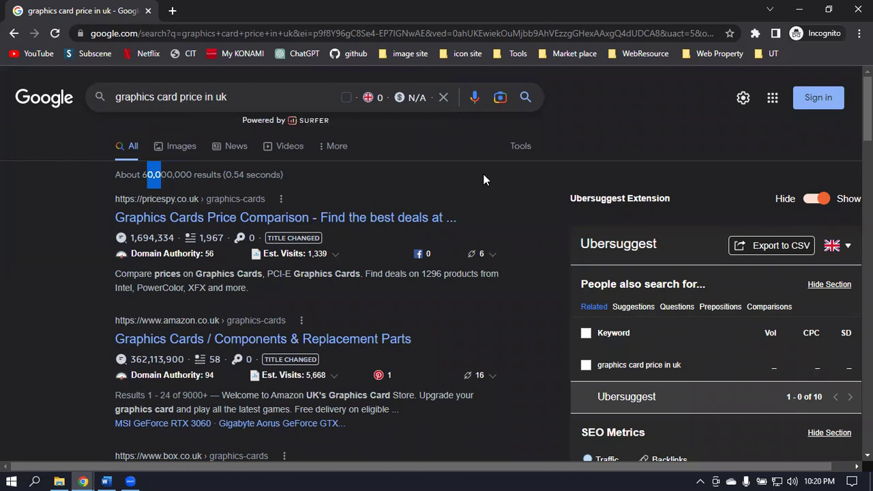
mouse_move(273, 263)
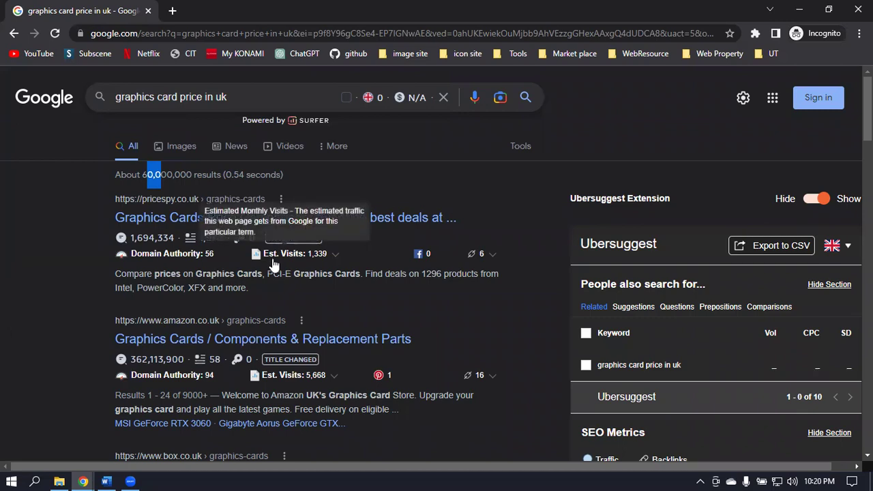
scroll(272, 263, "down", 20)
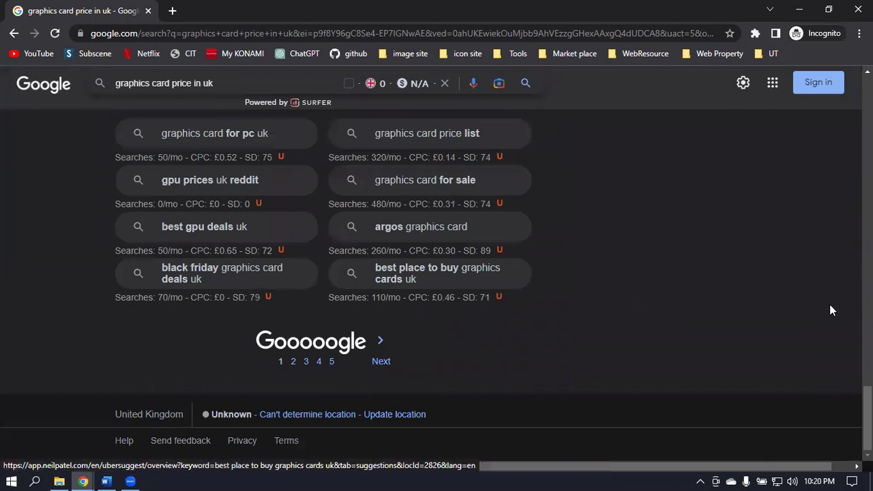
scroll(689, 192, "up", 15)
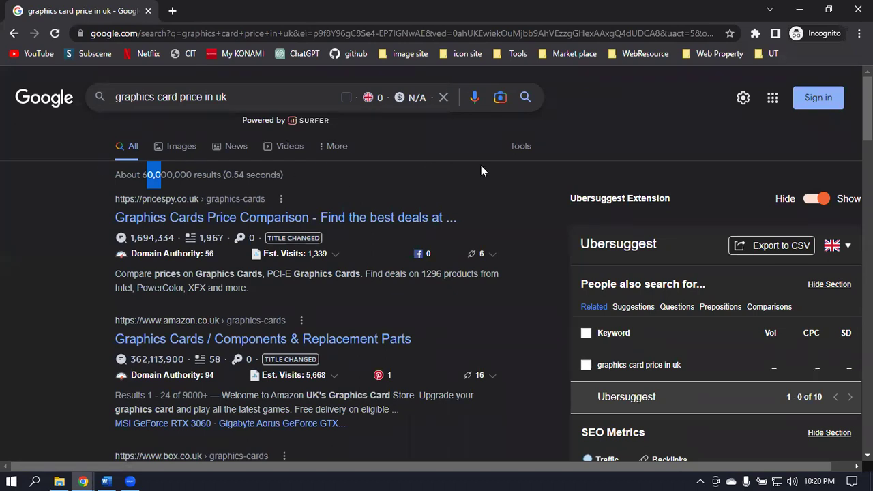
- Search for "allintitle:graphics card price in uk" to get the all in title count, and return to the plain keyword results
left_click(118, 97)
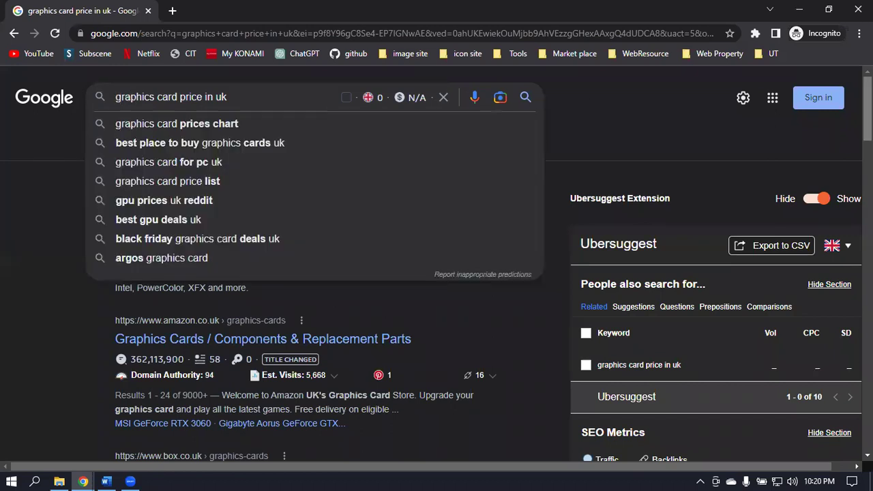
type("allintitle")
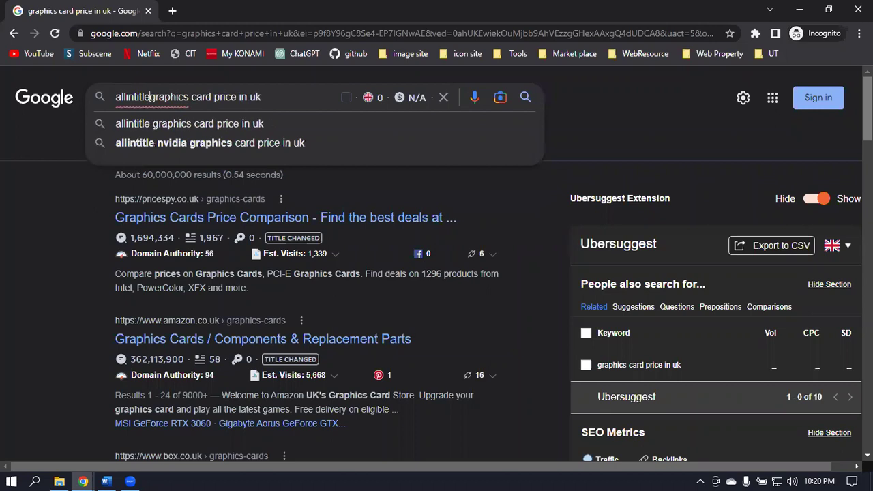
type(":")
key("Return")
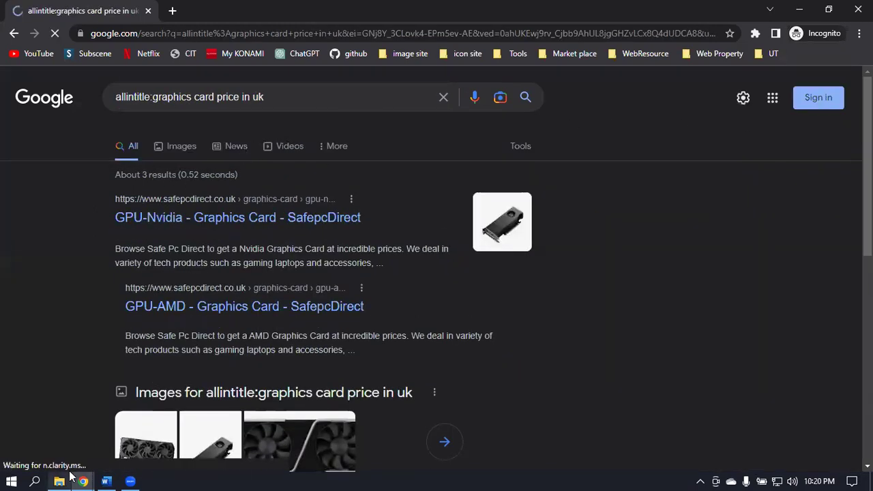
mouse_move(83, 480)
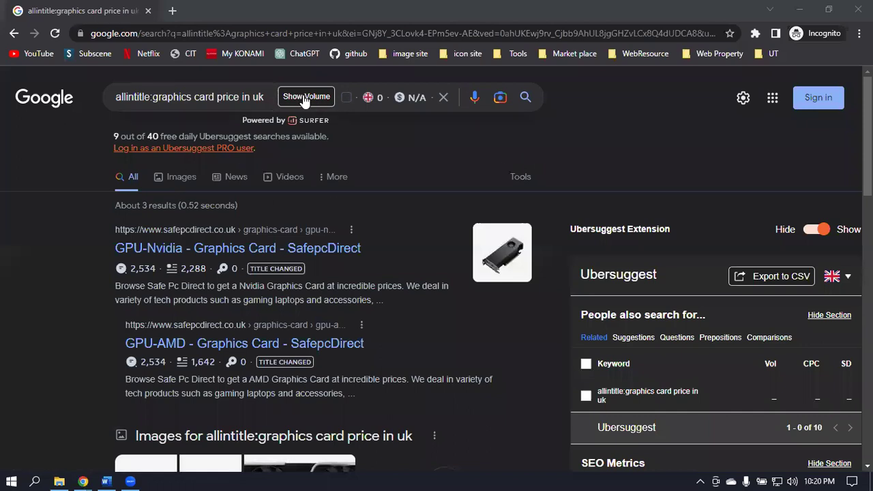
left_click(692, 154)
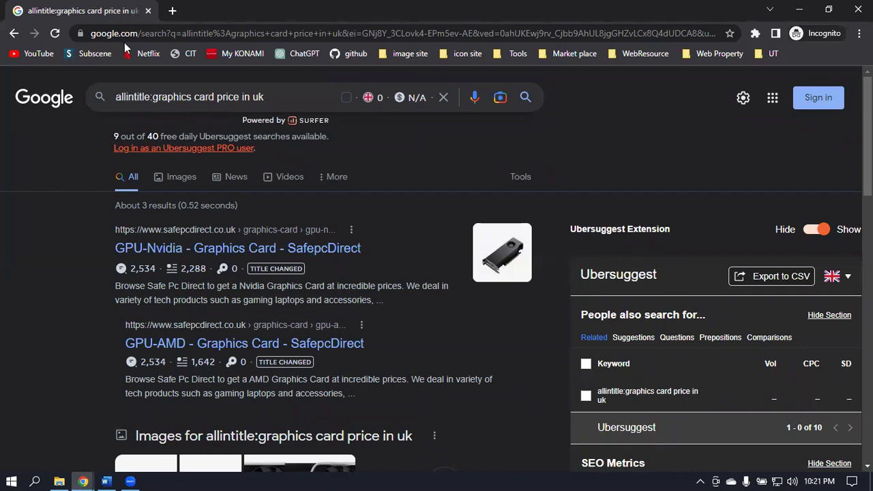
left_click(15, 34)
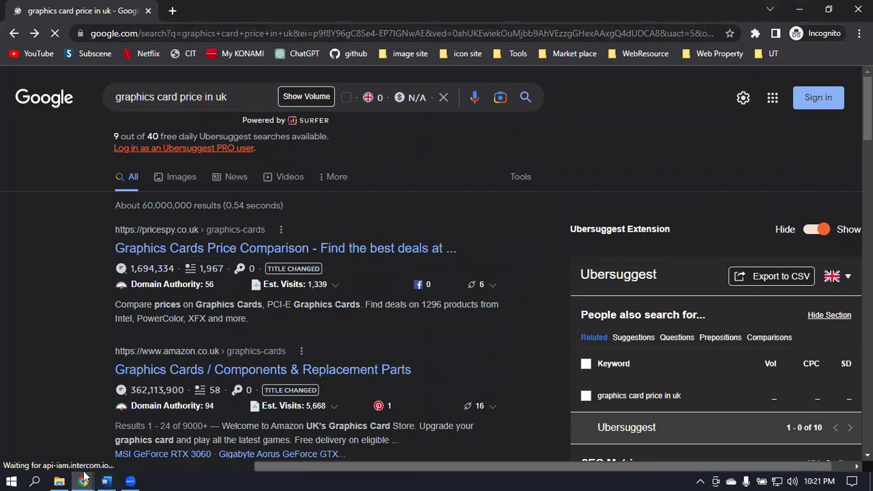
- Switch to the off page SEO sheet and enter DA 56, monthly search 0 and all in title volume 3 in row 5
left_click(66, 425)
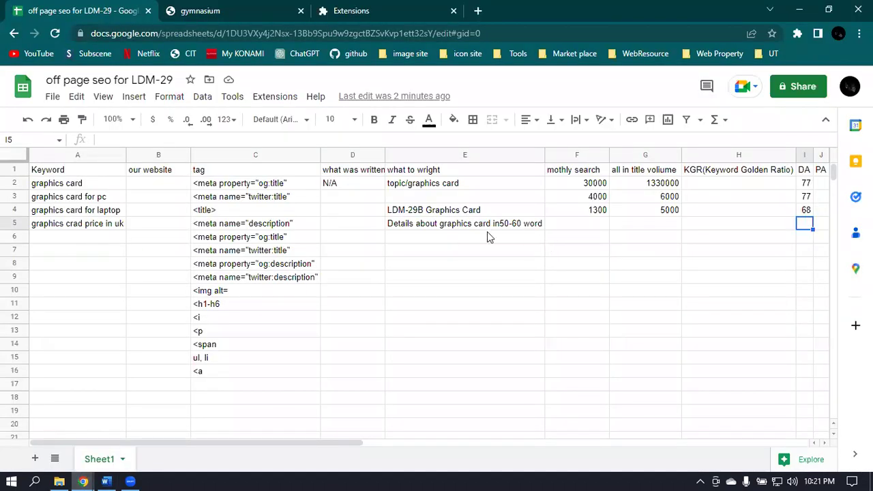
double_click(804, 225)
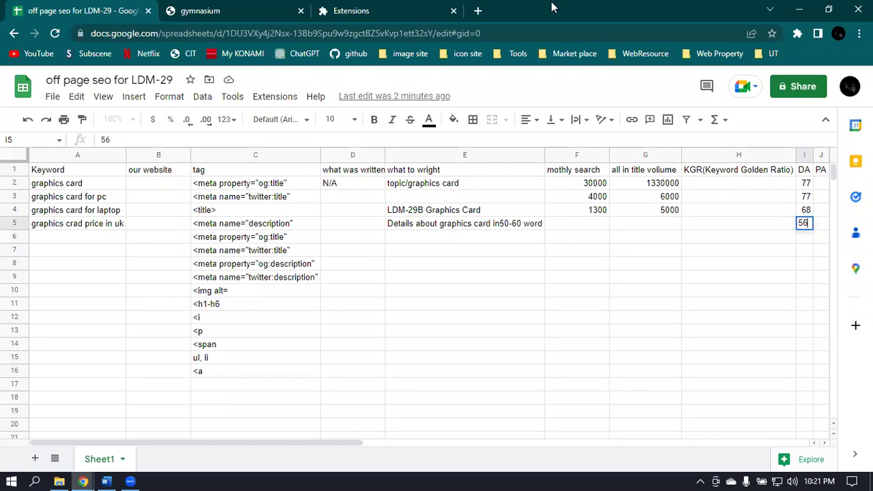
double_click(578, 225)
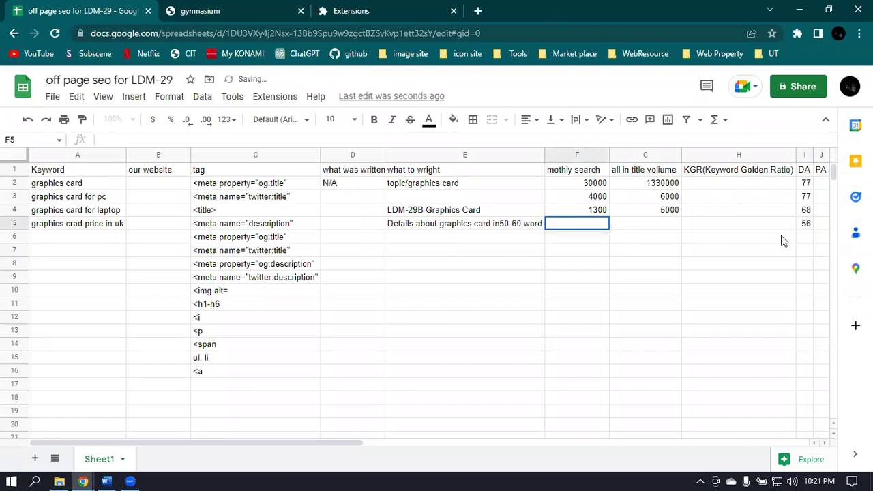
double_click(650, 223)
type("0")
key("BackSpace")
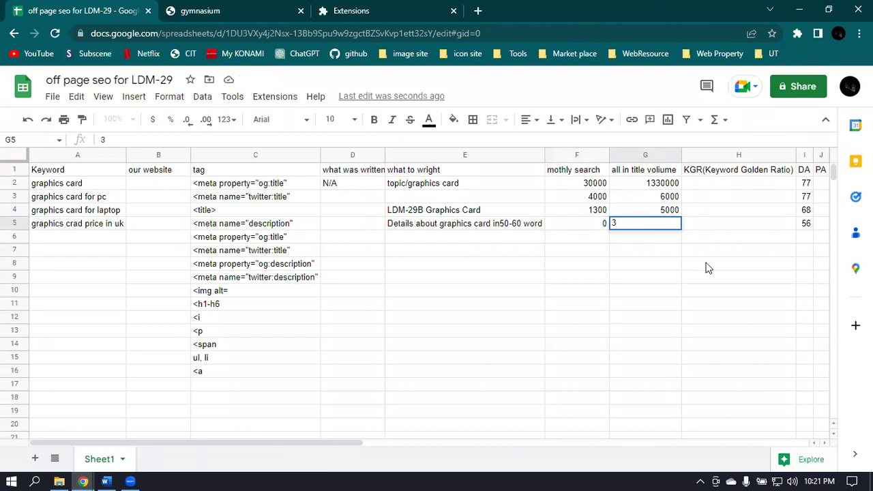
left_click(703, 235)
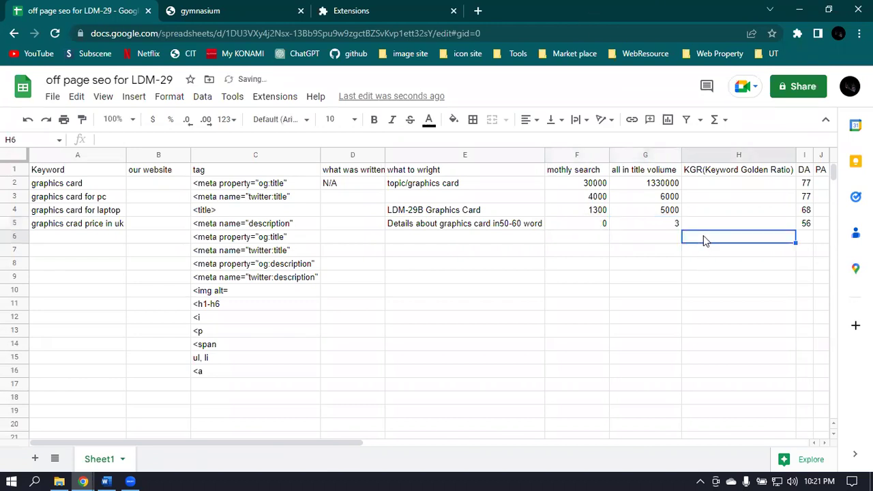
- Switch to the Graphics card Word document and copy the keyword "how to check graphics card"
left_click(106, 482)
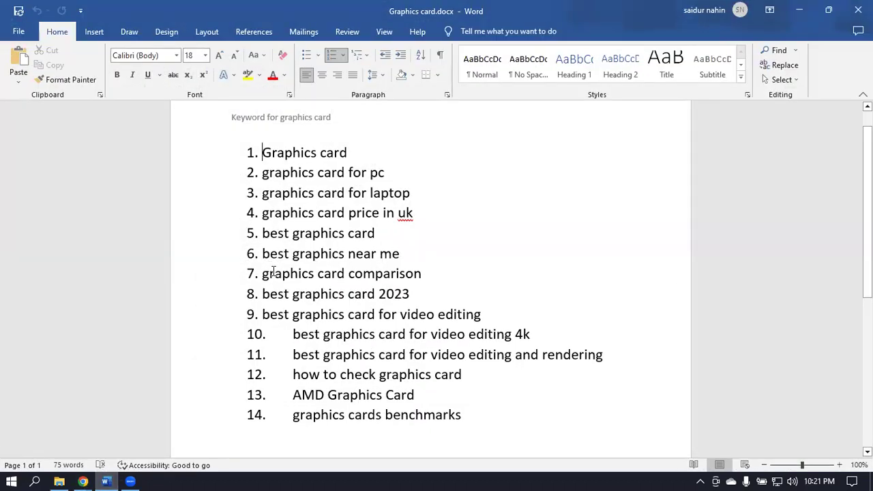
scroll(341, 303, "down", 1)
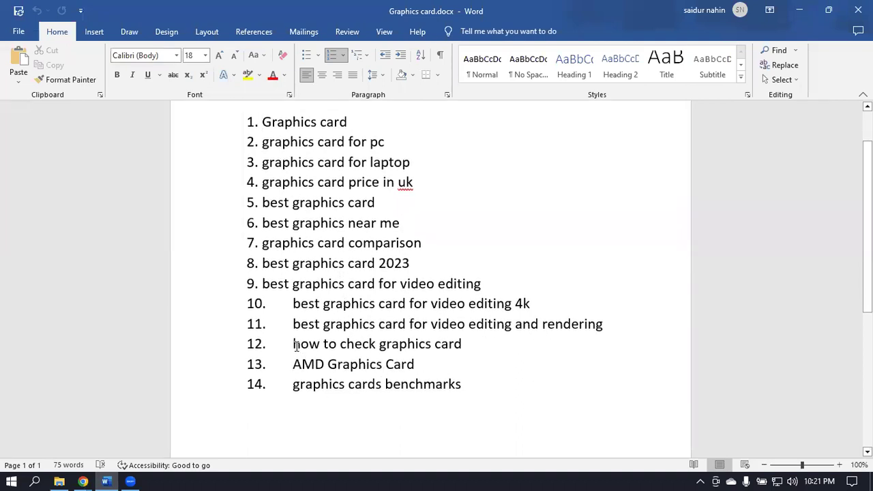
left_click_drag(294, 343, 321, 348)
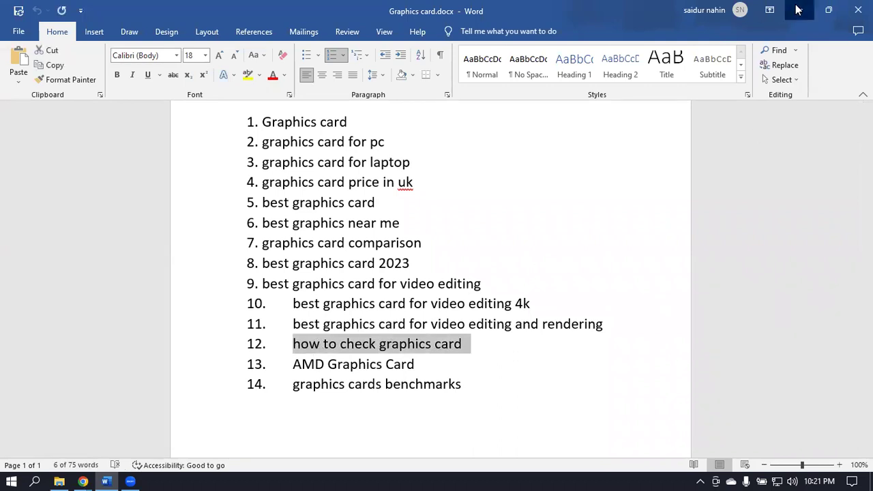
left_click(799, 10)
- Paste "how to check graphics card" into cell A6 of the SEO sheet without its list number, and widen the Keyword column to fit
double_click(42, 236)
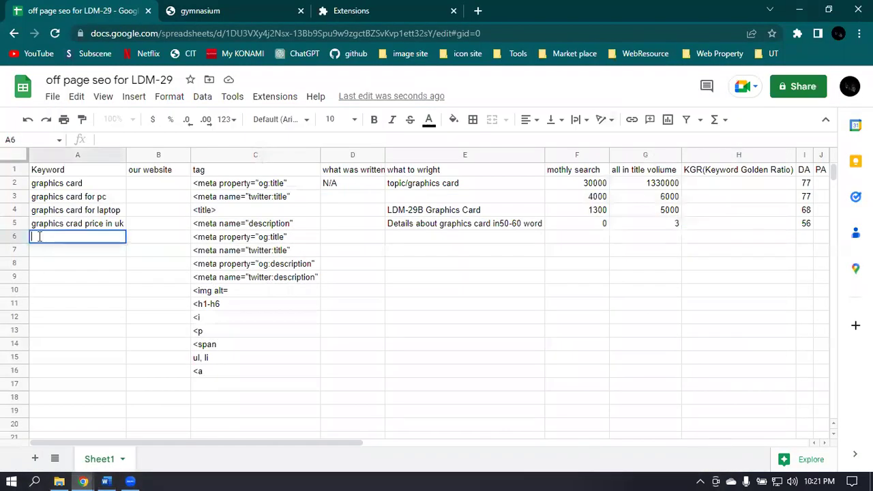
type("12.  how to check graphics card")
left_click(42, 236)
key("BackSpace")
key("Delete")
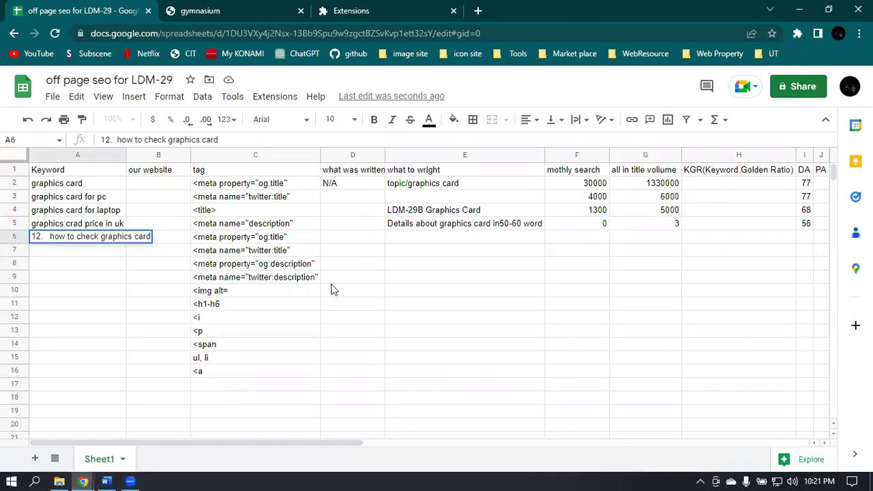
key("BackSpace")
key("BackSpace")
key("ctrl+a")
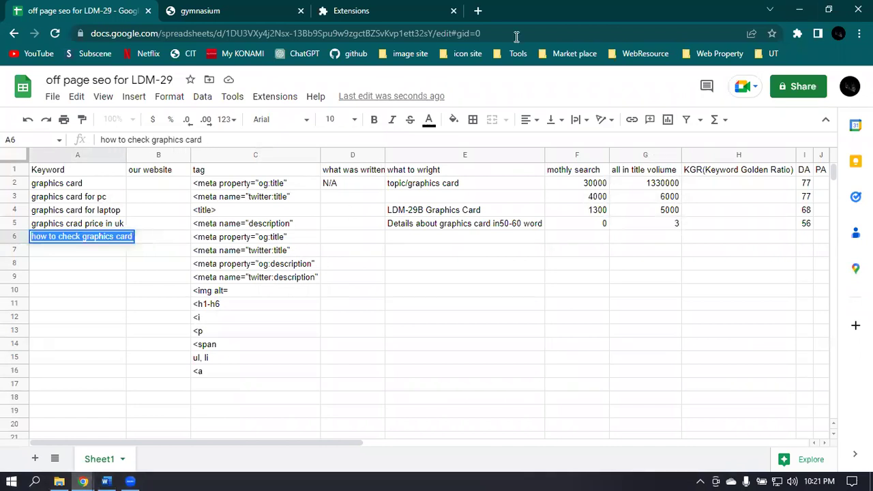
left_click(333, 242)
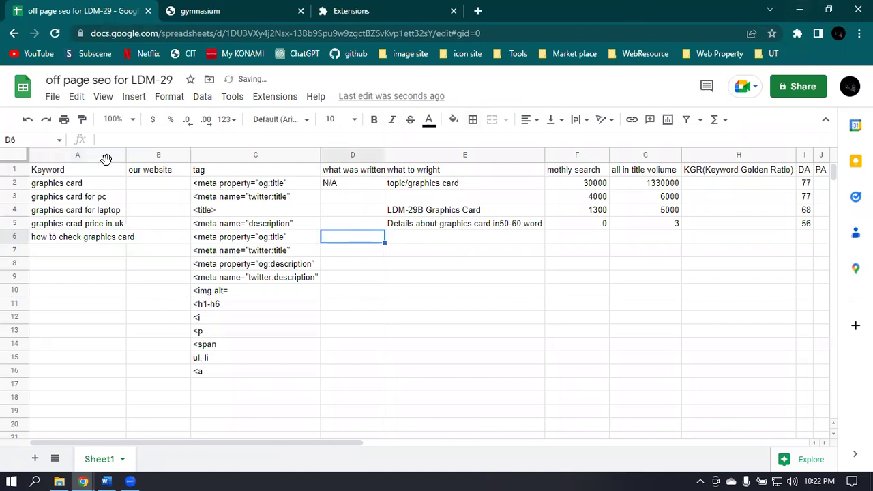
left_click_drag(125, 157, 136, 157)
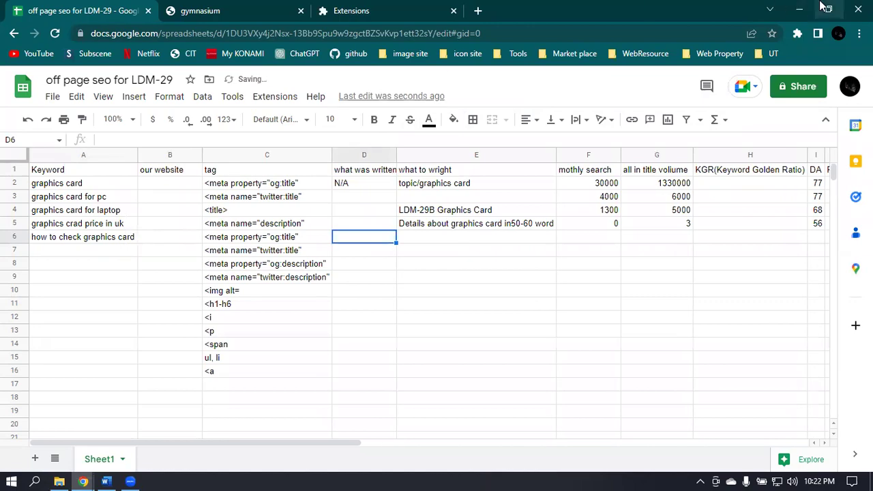
- Switch to the Google search window, search for "how to check graphics card", and review the domain authority and related keyword volumes
left_click(800, 9)
left_click(239, 97)
triple_click(239, 97)
type("how to check graphics card")
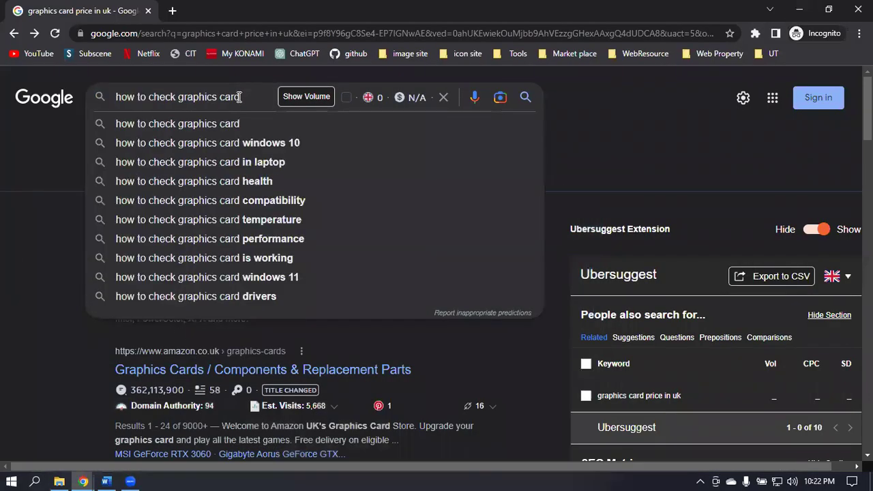
key("Return")
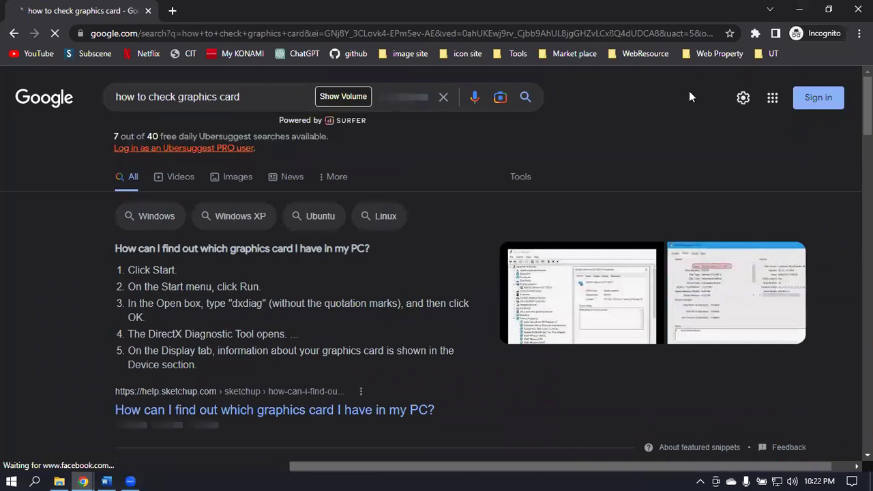
scroll(401, 247, "down", 1)
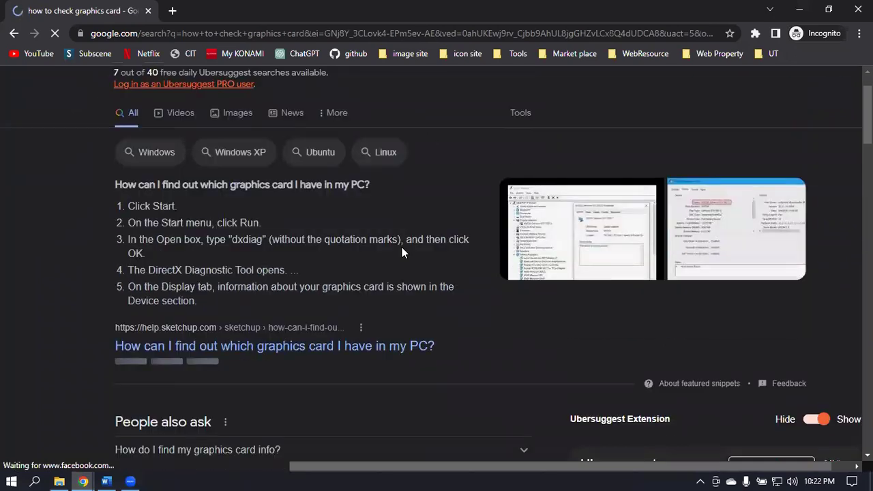
scroll(123, 332, "down", 1)
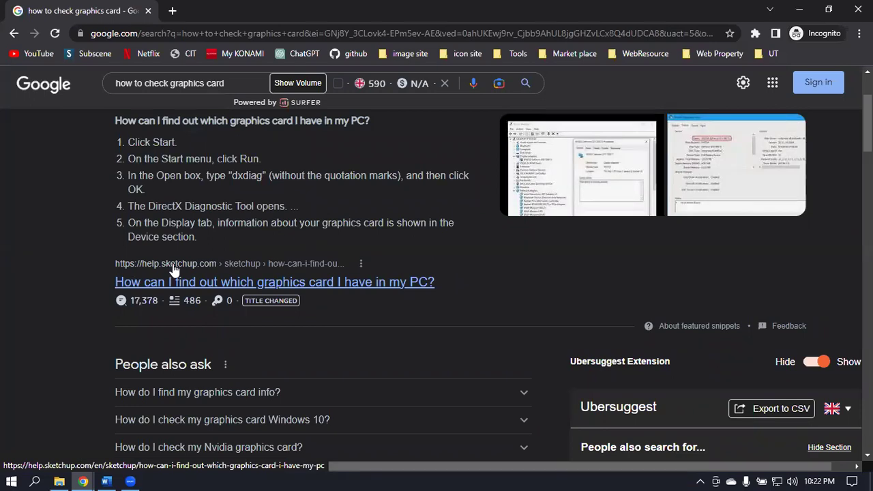
scroll(182, 266, "down", 4)
scroll(254, 259, "down", 1)
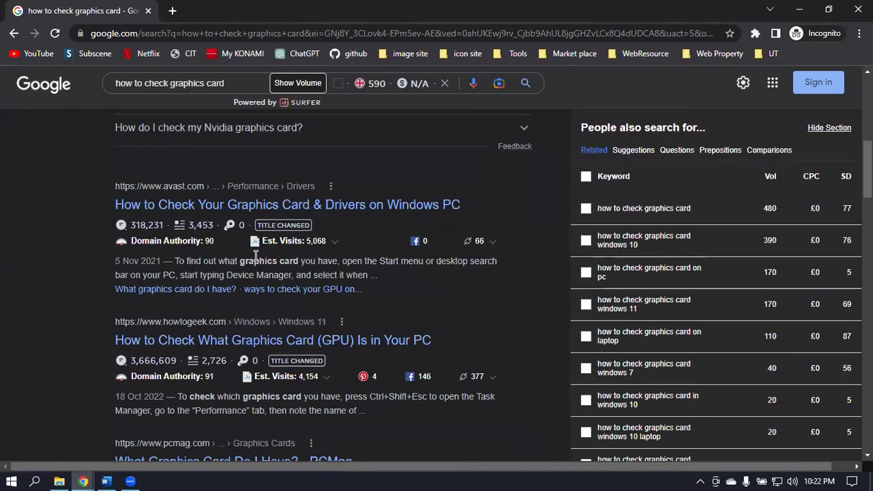
scroll(389, 246, "down", 1)
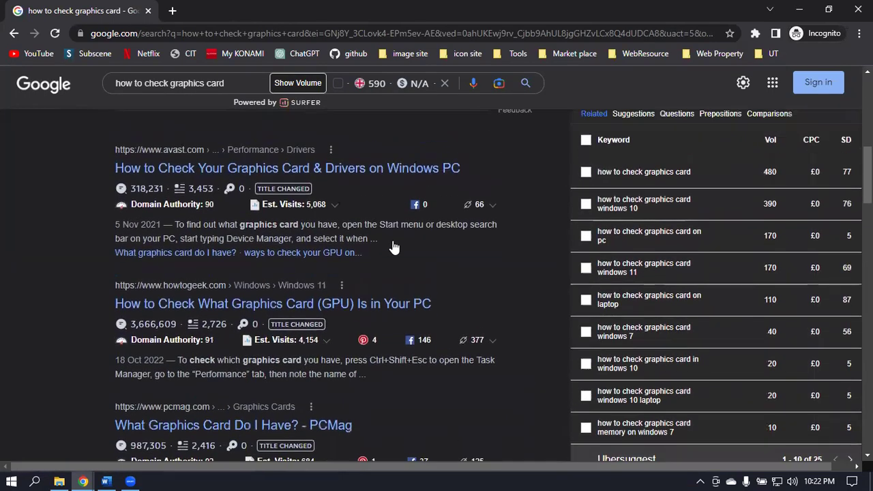
scroll(392, 245, "up", 5)
scroll(392, 246, "up", 1)
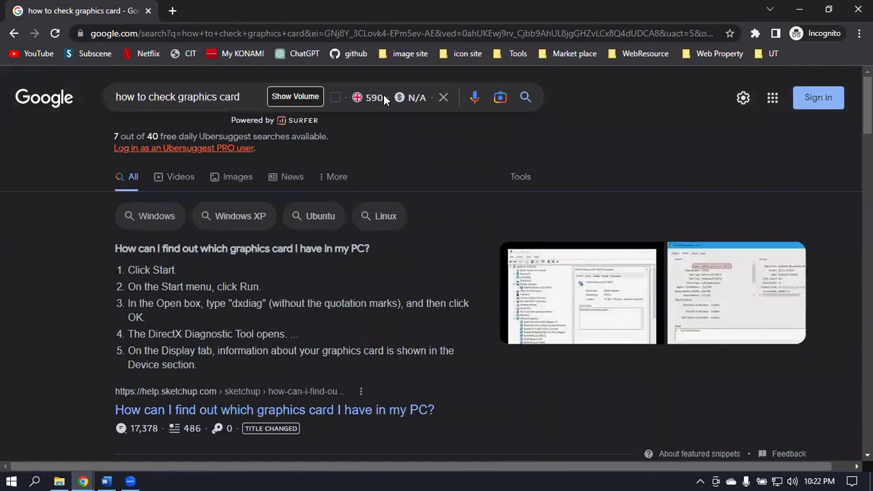
- Show the monthly search volume for "how to check graphics card", compare the volume figures, and close the detailed metrics tip
left_click(291, 98)
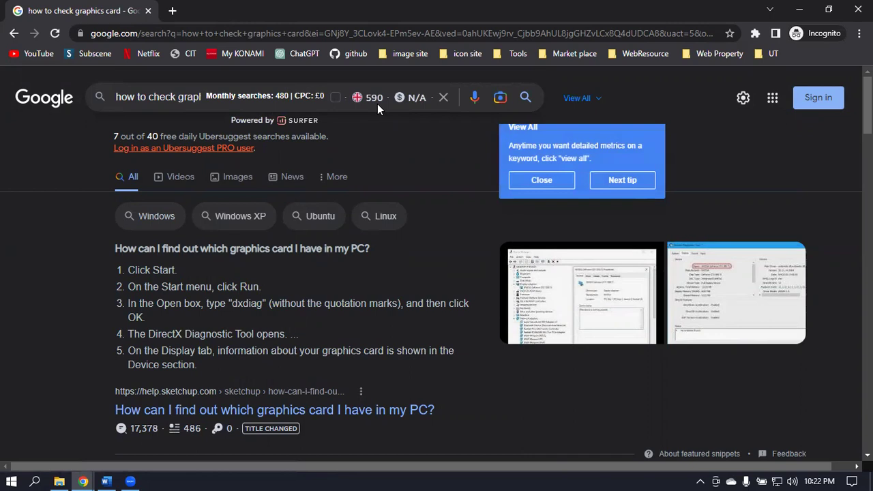
left_click_drag(288, 98, 277, 96)
left_click_drag(385, 101, 335, 106)
scroll(430, 176, "down", 3)
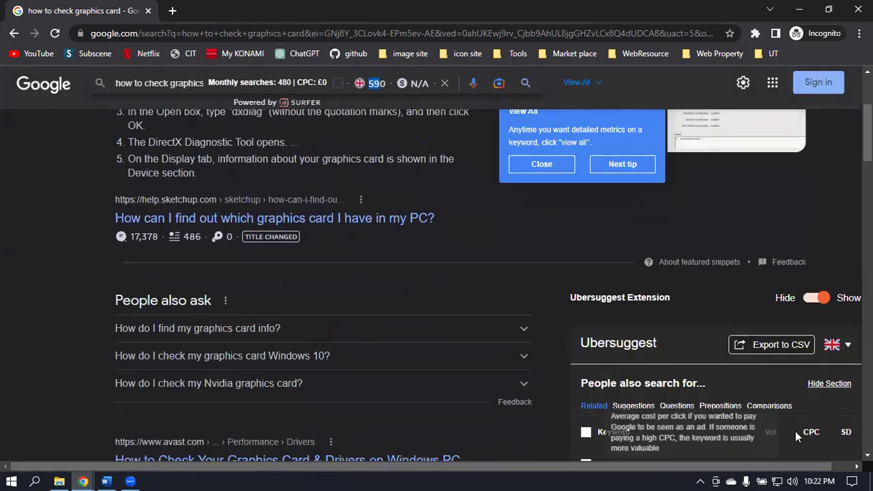
scroll(796, 431, "down", 1)
scroll(780, 402, "up", 4)
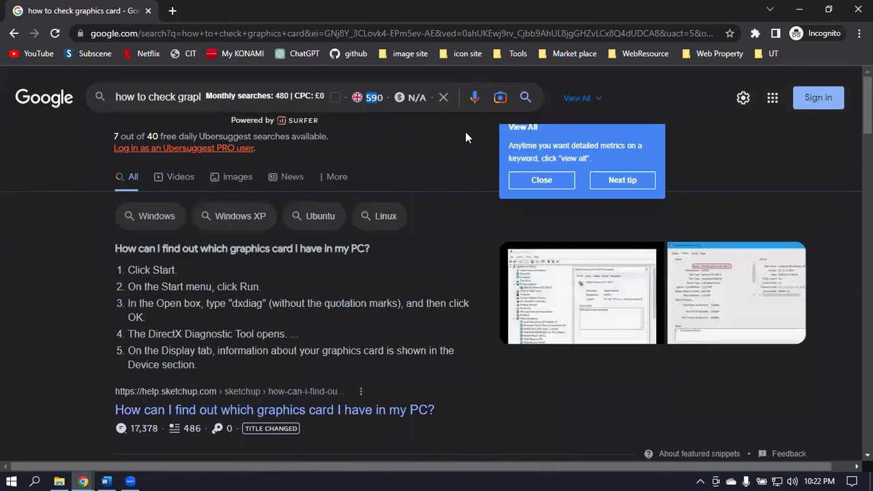
left_click(564, 183)
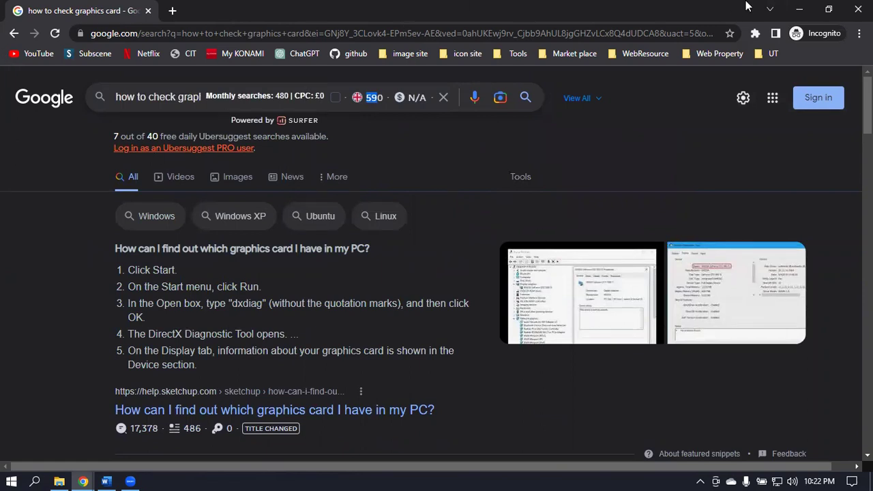
- Search for "allintitle:how to check graphics card" and check the results page for the all in title count
left_click(117, 97)
type("allintitle:")
key("Return")
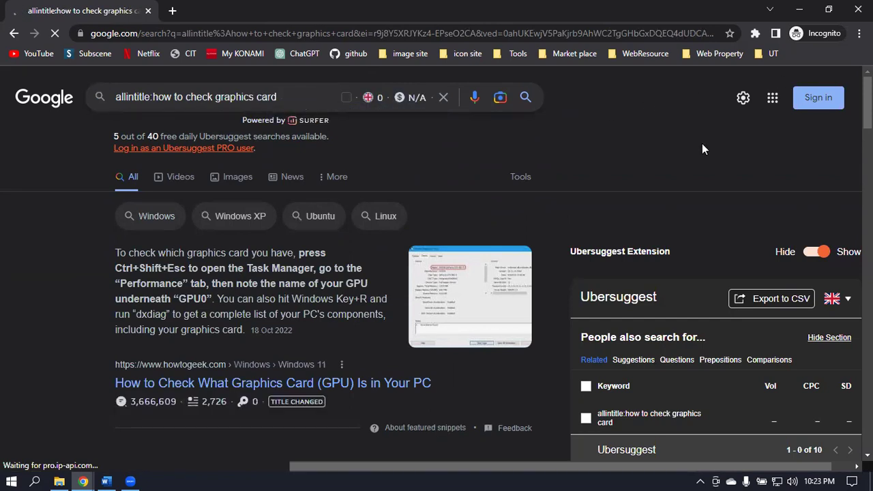
scroll(605, 139, "down", 2)
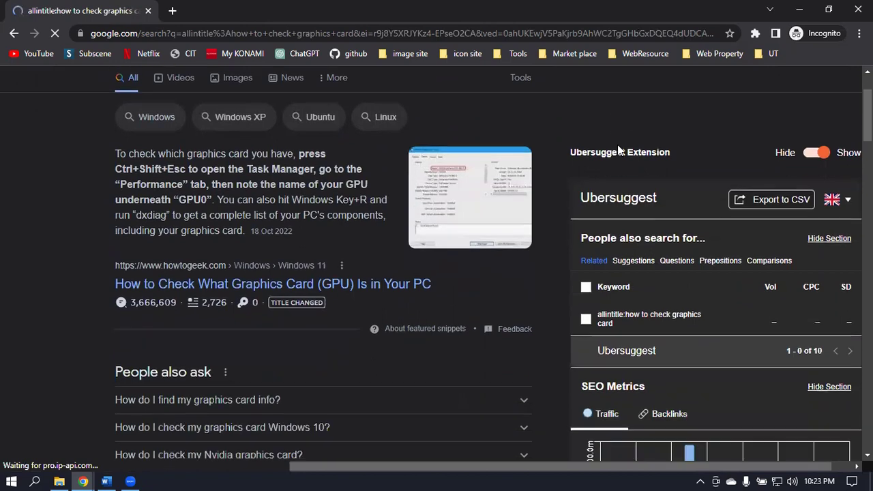
scroll(640, 143, "up", 1)
scroll(641, 143, "up", 1)
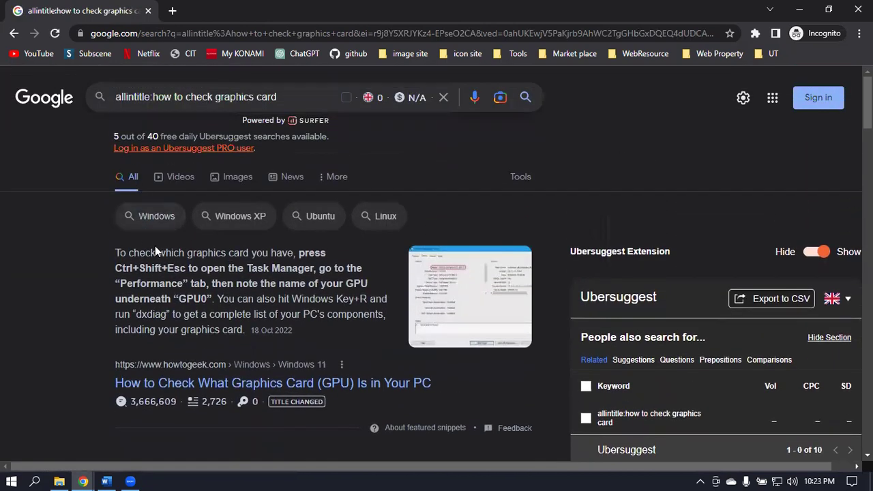
scroll(188, 270, "down", 6)
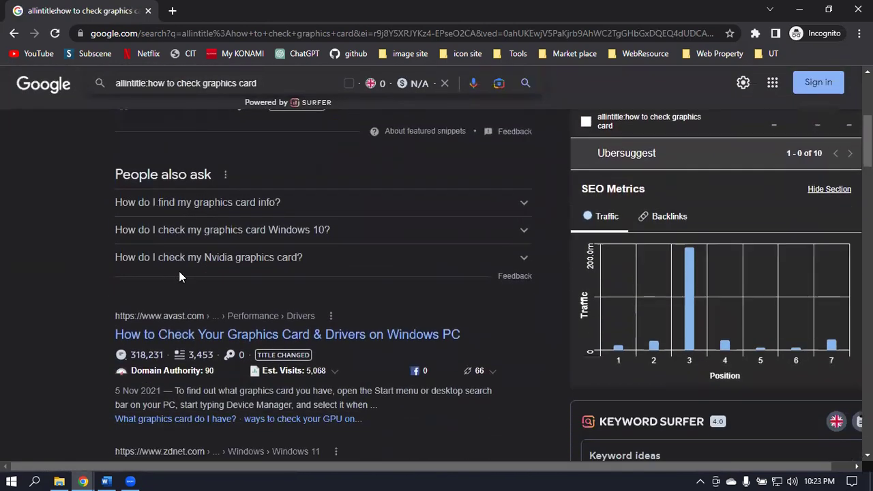
scroll(182, 266, "up", 6)
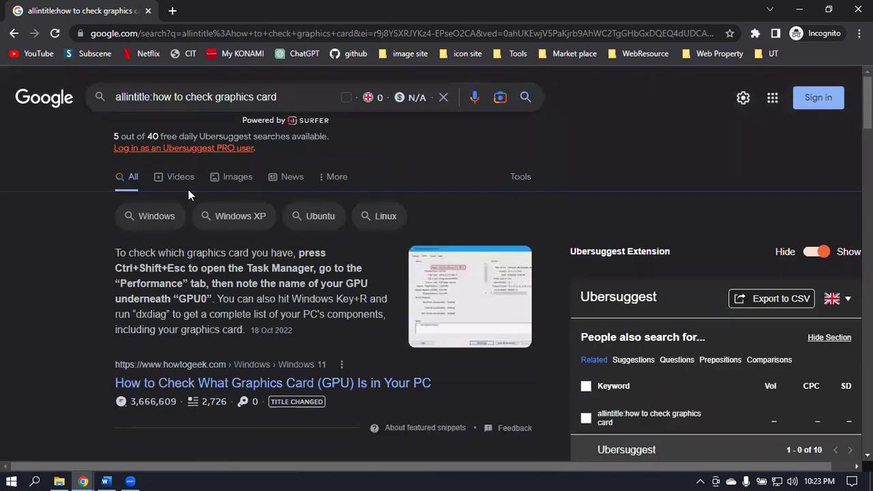
- Switch to the off page SEO sheet and enter monthly search 400 and all in title volume 0 in row 6
left_click(799, 9)
mouse_move(82, 475)
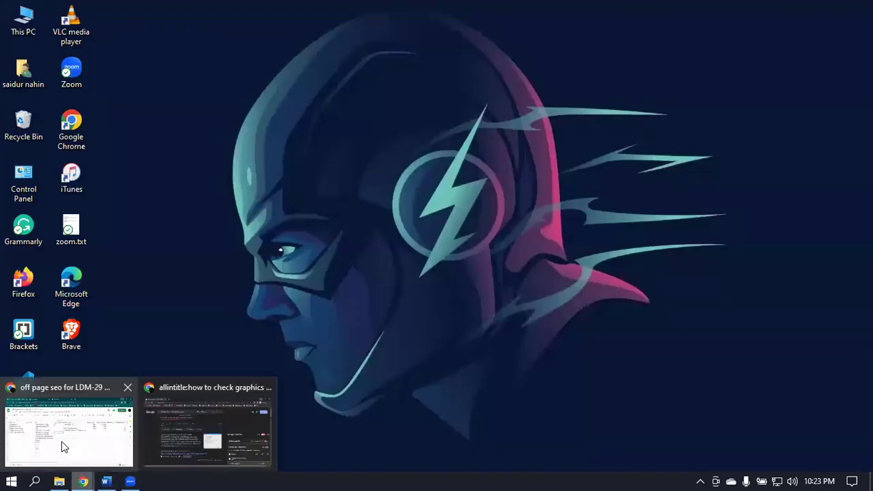
left_click(62, 441)
left_click(609, 237)
double_click(609, 236)
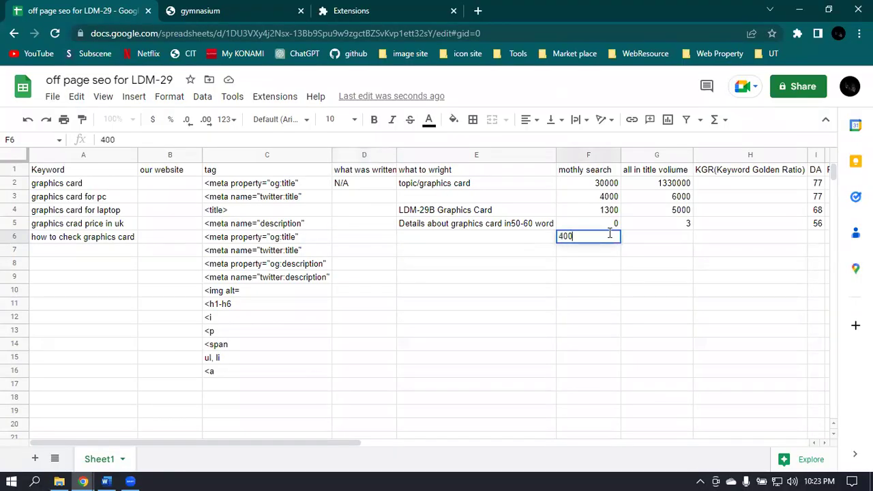
key("Tab")
type("0")
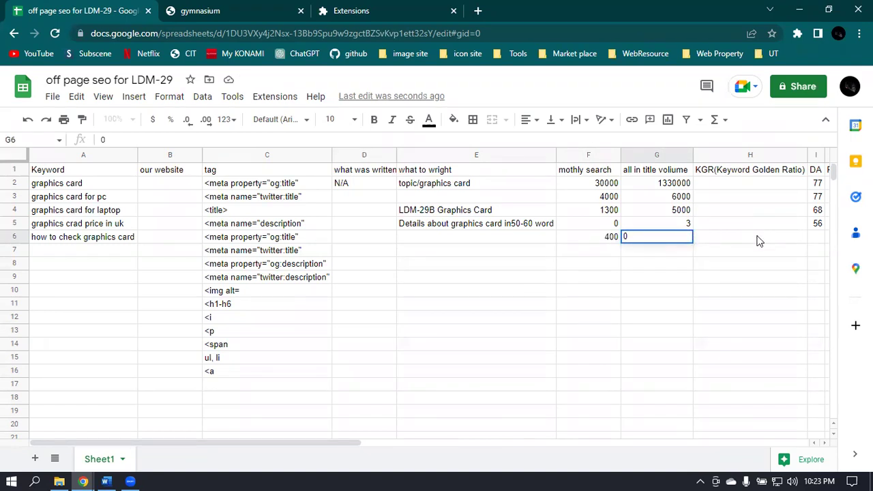
left_click(783, 238)
left_click(822, 239)
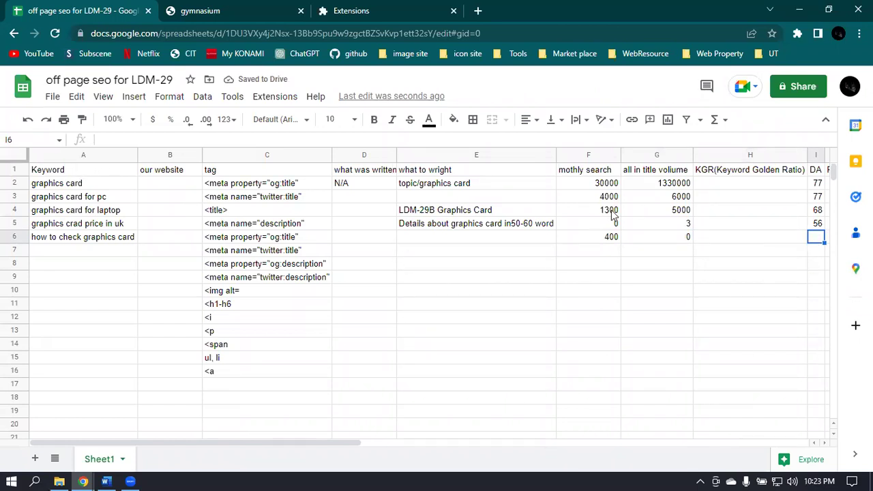
- Calculate the keyword golden ratio in H2 with the formula =F2/G2 and fill it down through H6
left_click(716, 186)
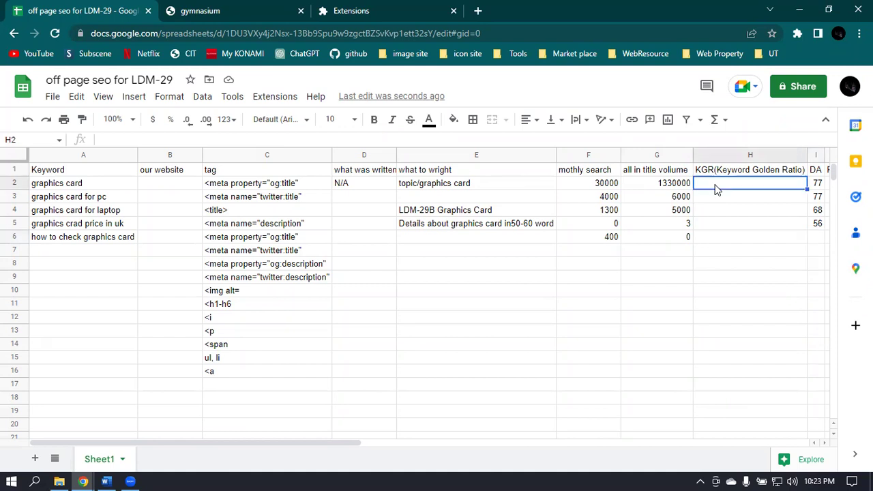
double_click(713, 184)
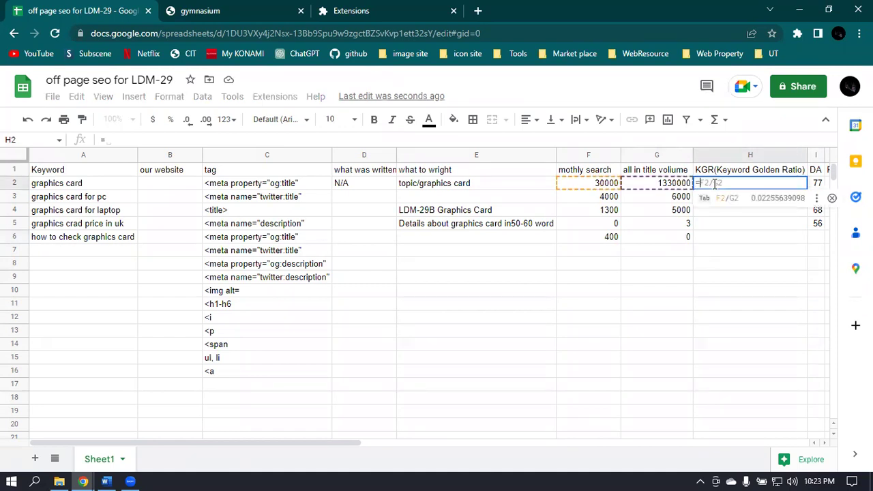
left_click(580, 184)
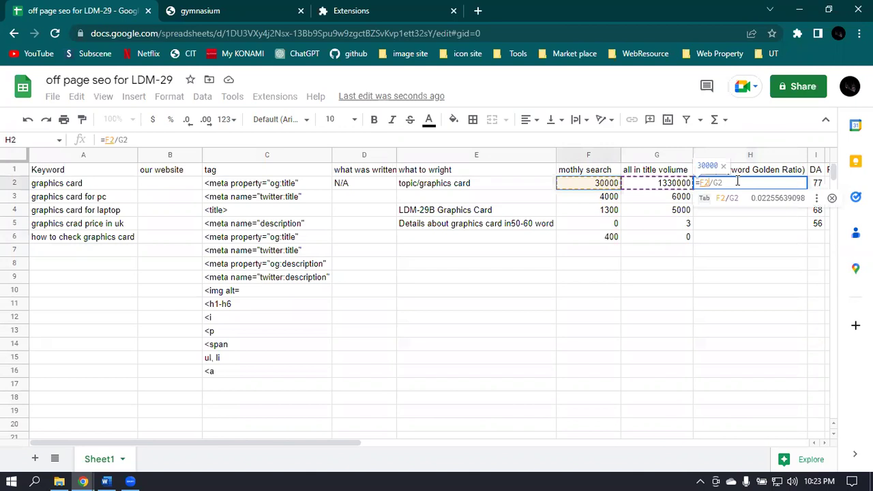
key("BackSpace")
key("BackSpace")
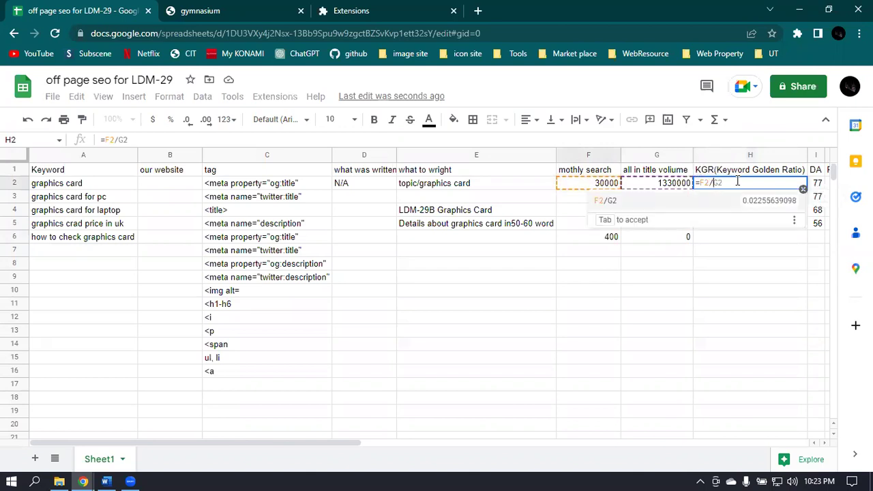
key("Tab")
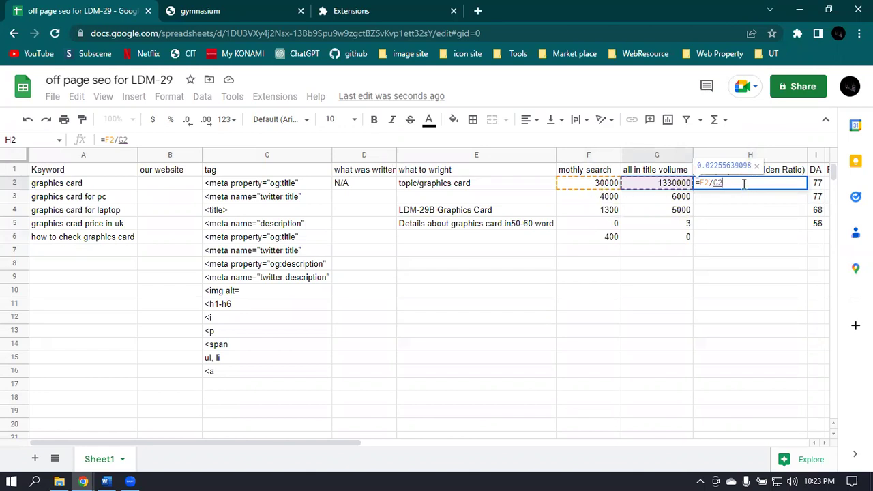
key("Return")
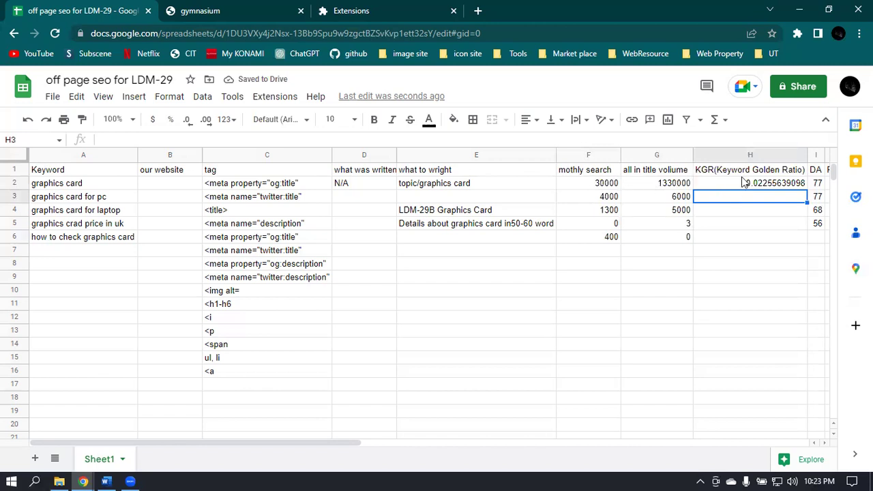
left_click(803, 184)
left_click_drag(806, 190, 810, 239)
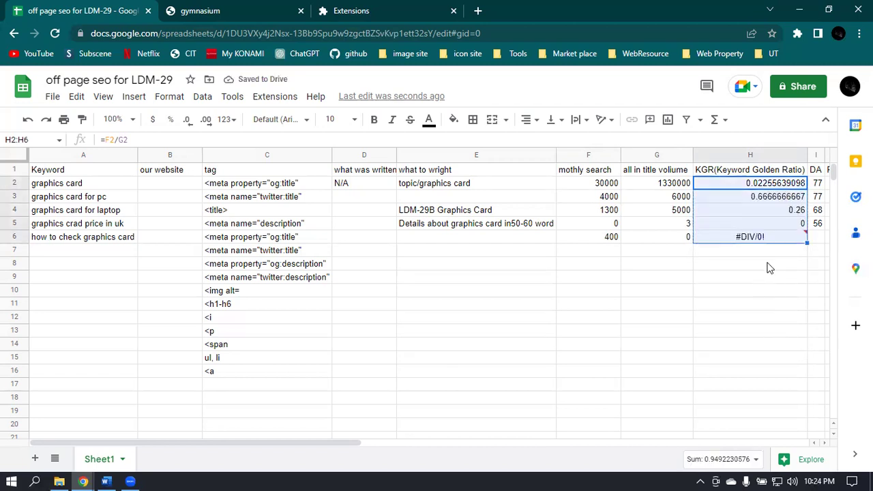
- Undo the last ratio fill, fill the formula in H2 down through H8, and check the formula in H6
key("ctrl+z")
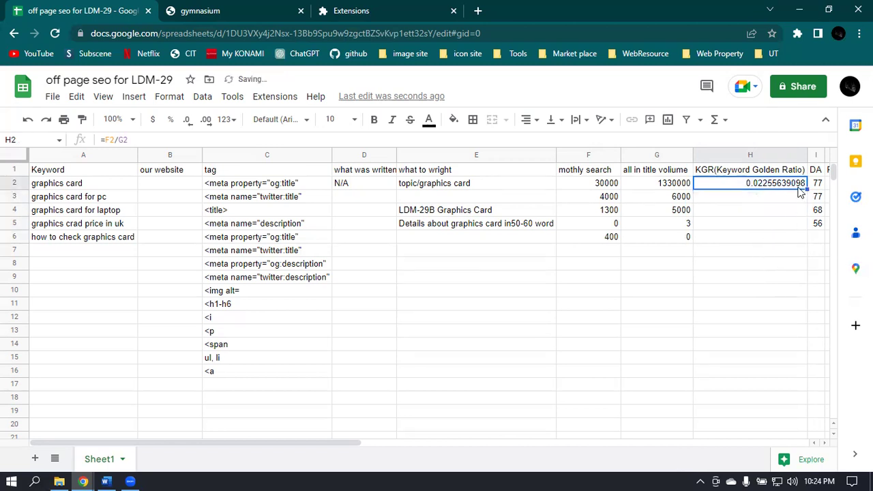
left_click_drag(807, 188, 819, 260)
left_click(769, 290)
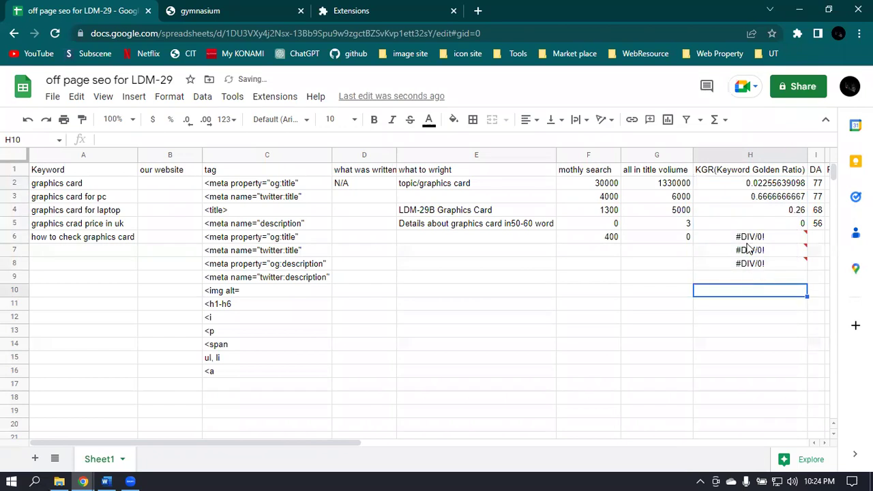
left_click(768, 239)
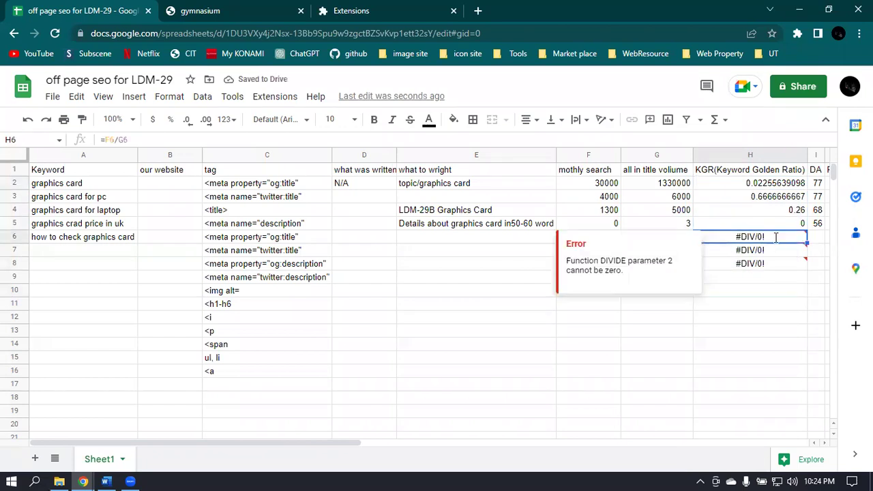
double_click(775, 236)
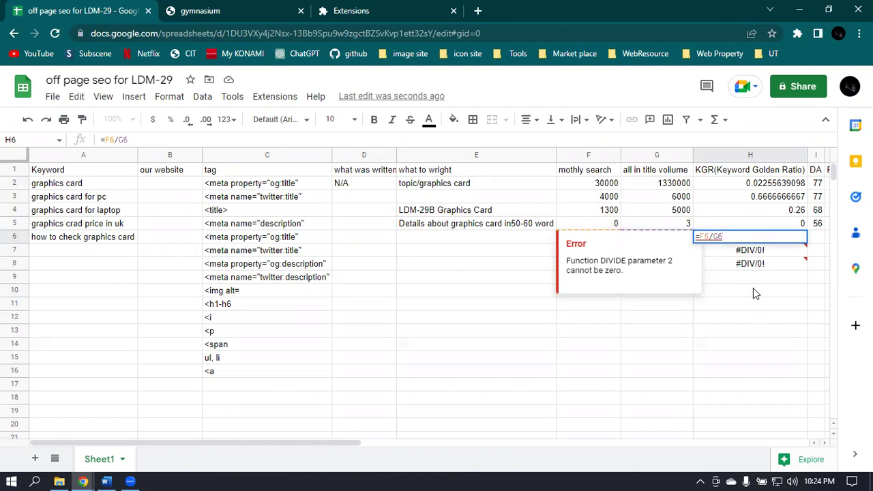
left_click(752, 289)
left_click(793, 241)
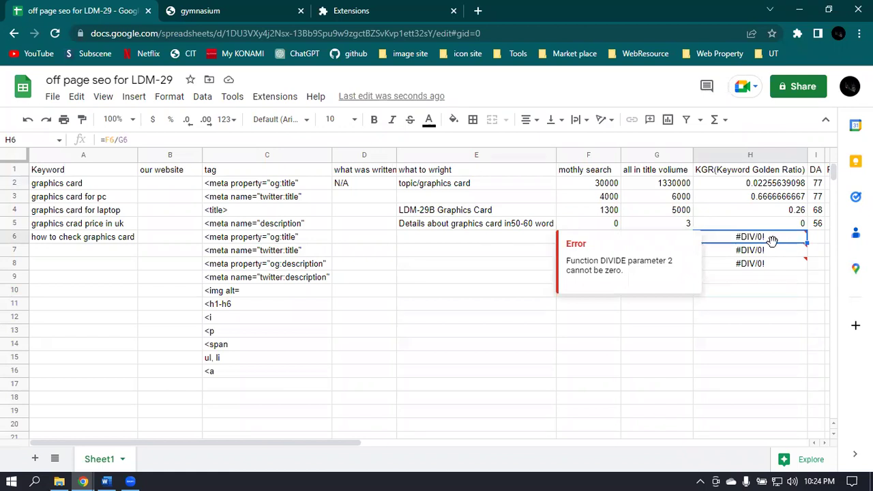
- Clear the surplus keyword golden ratio formulas from H7 and H8
left_click(785, 255)
double_click(785, 251)
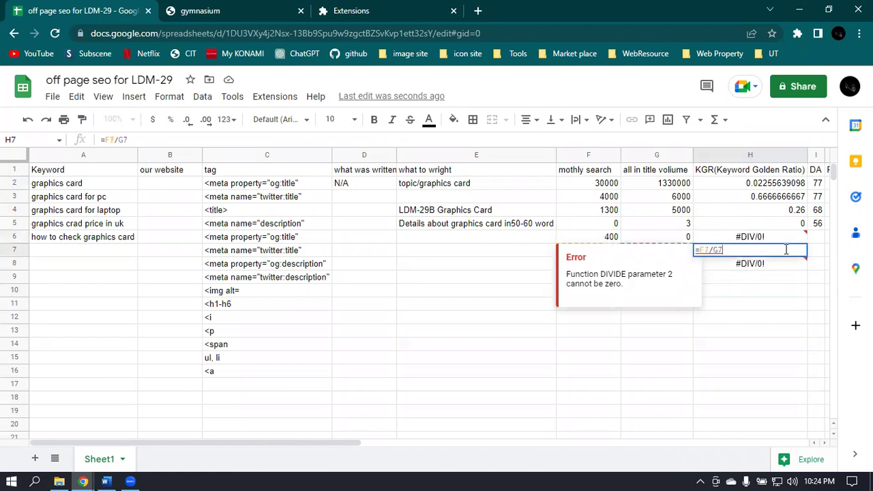
key("BackSpace")
key("BackSpace")
key("BackSpace")
key("BackSpace")
key("BackSpace")
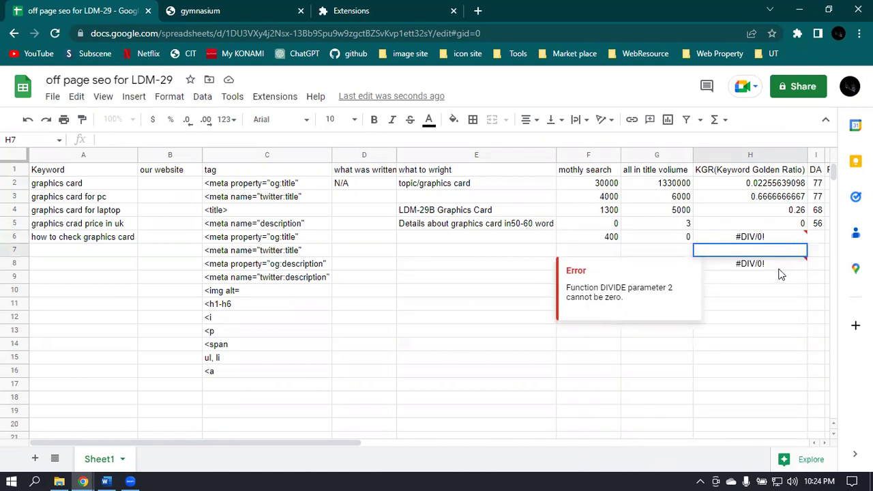
double_click(781, 265)
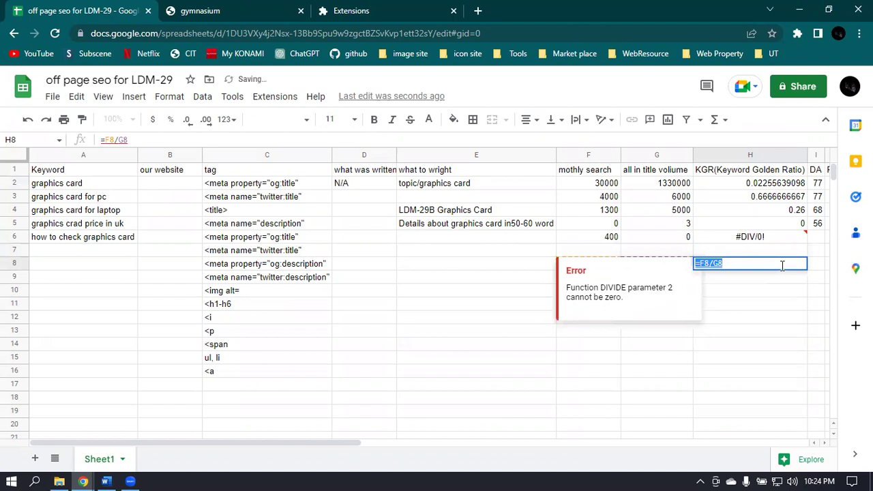
key("BackSpace")
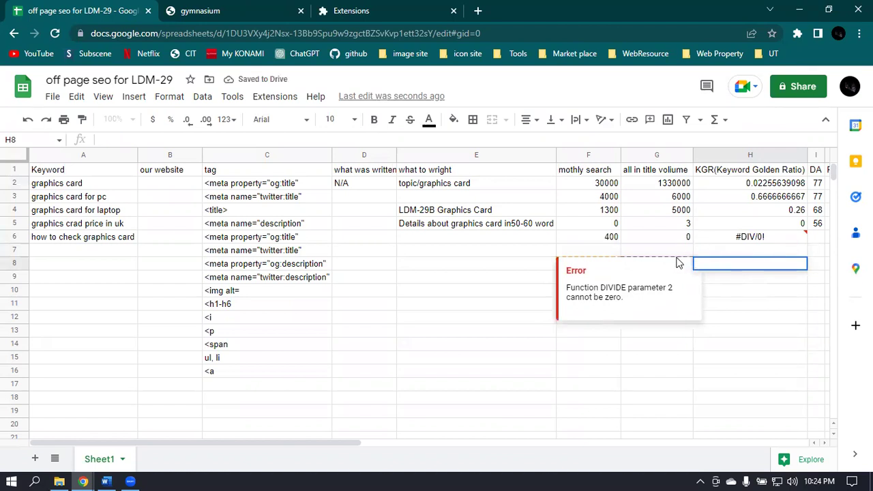
left_click(670, 253)
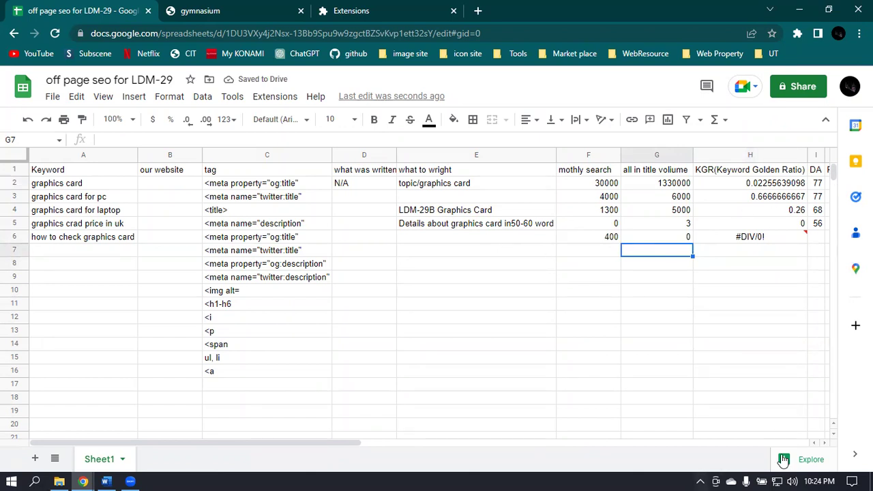
- Check the KGR ranges in column K and fill the entire "graphics card" row 2 with bright green
left_click_drag(214, 446, 265, 447)
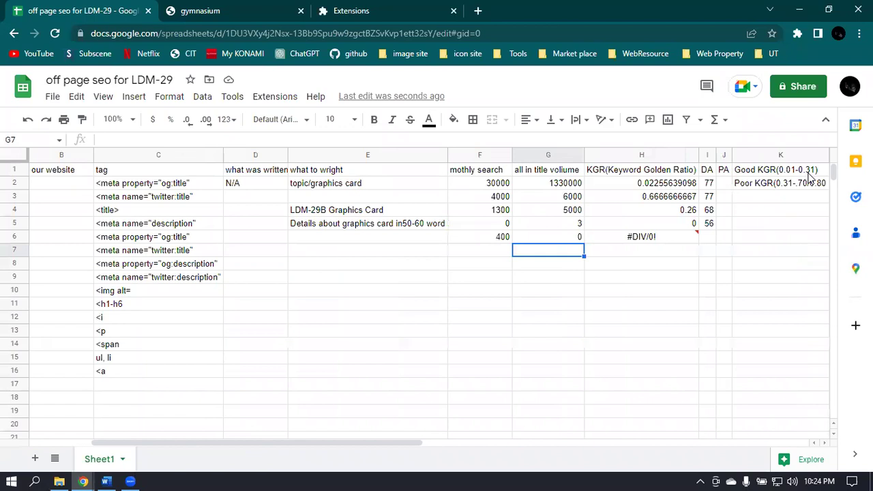
left_click(653, 188)
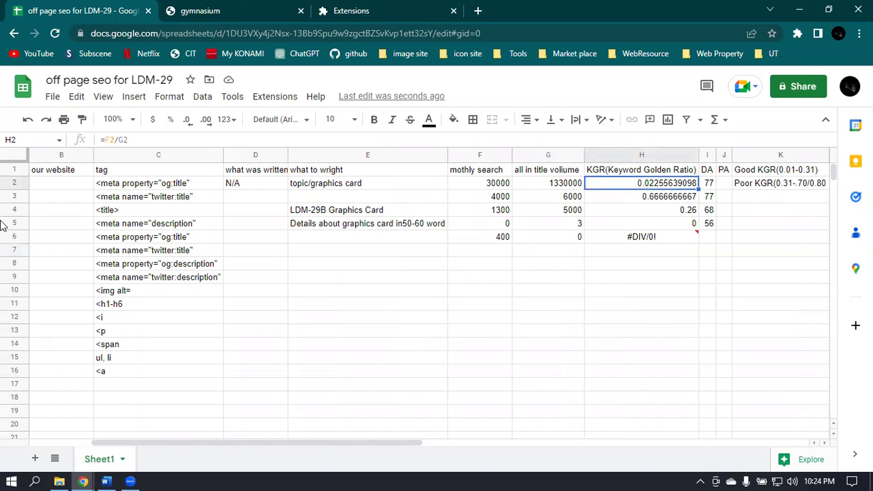
left_click(11, 180)
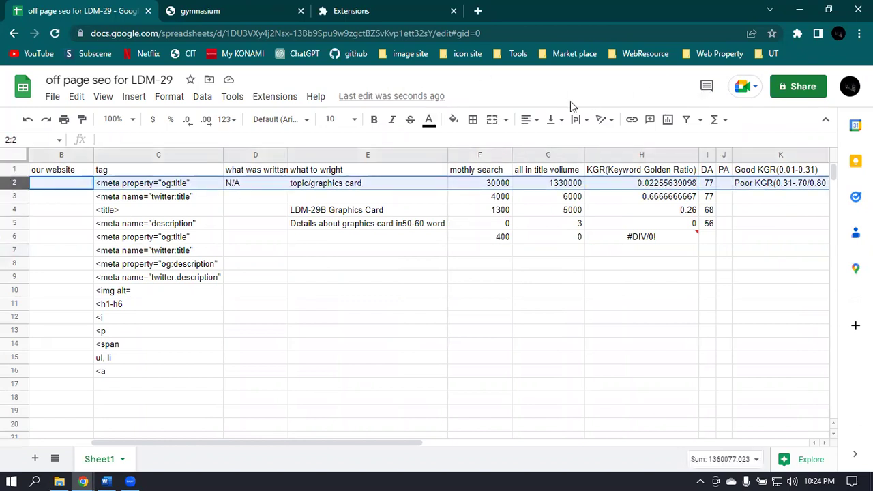
left_click(453, 120)
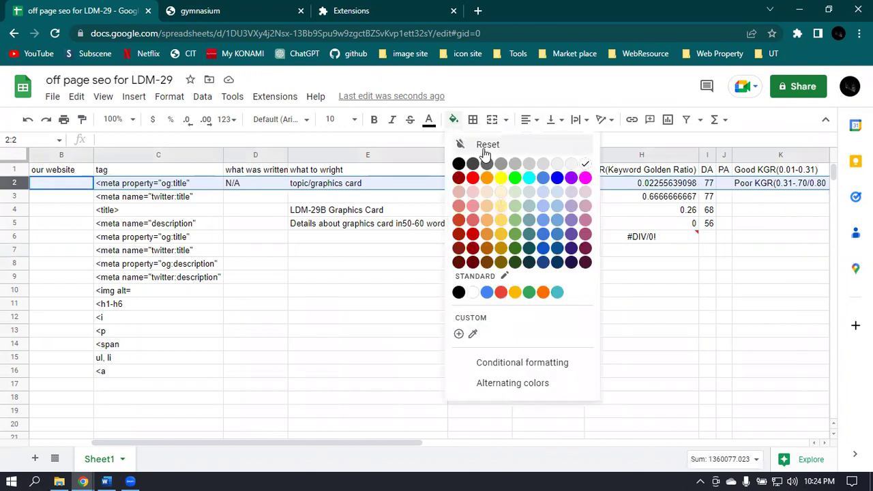
left_click(515, 182)
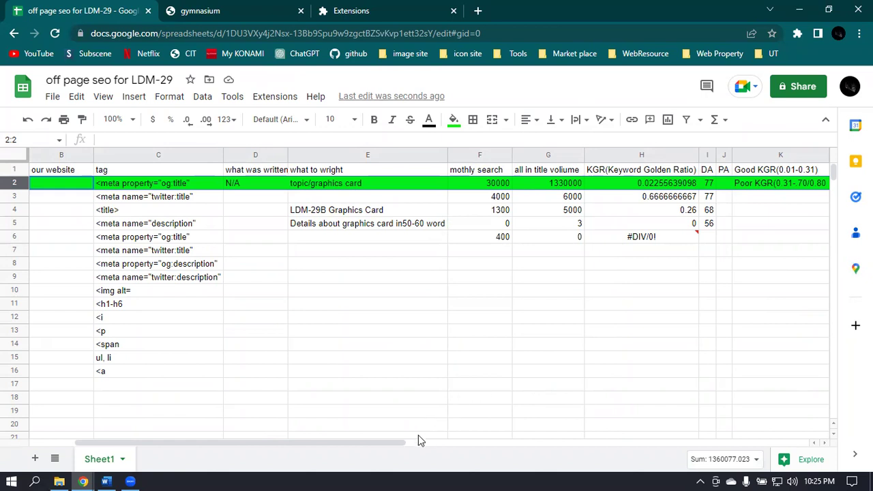
- Check the ratios in H3 and H4 and fill the entire "graphics card for pc" row 3 with yellow
left_click_drag(393, 443, 276, 442)
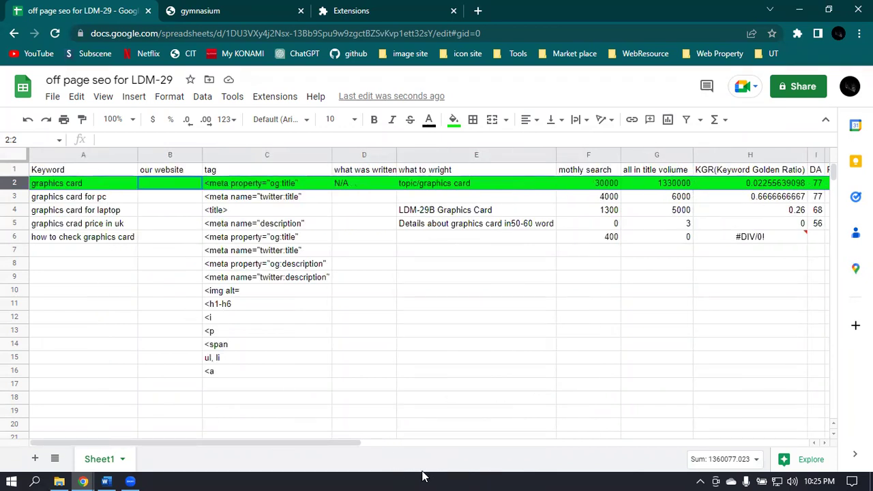
left_click_drag(365, 448, 455, 446)
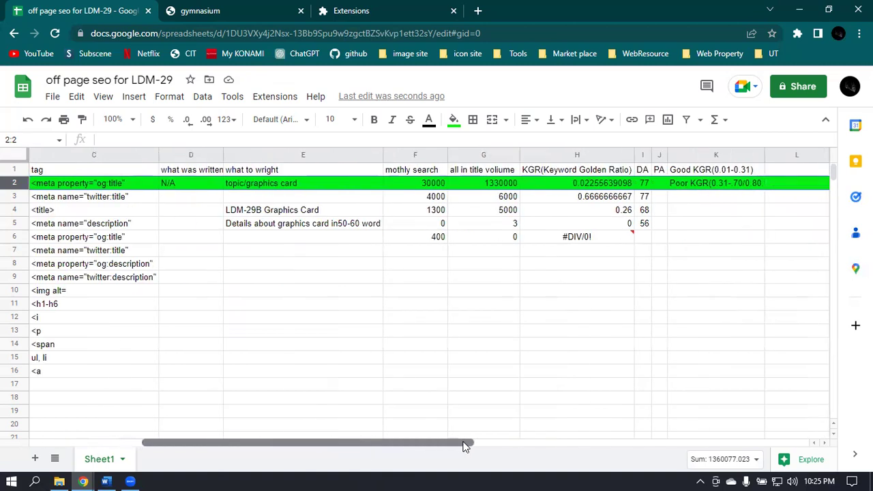
left_click(600, 199)
left_click(613, 212)
left_click(604, 197)
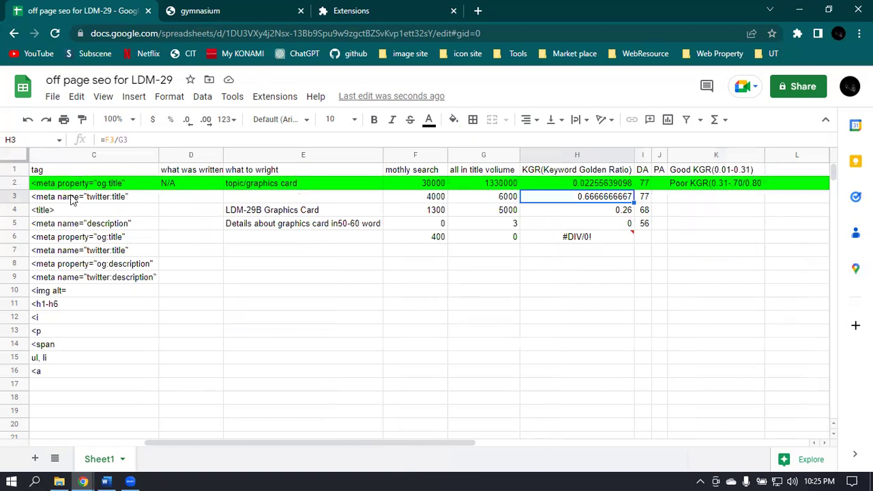
left_click(13, 196)
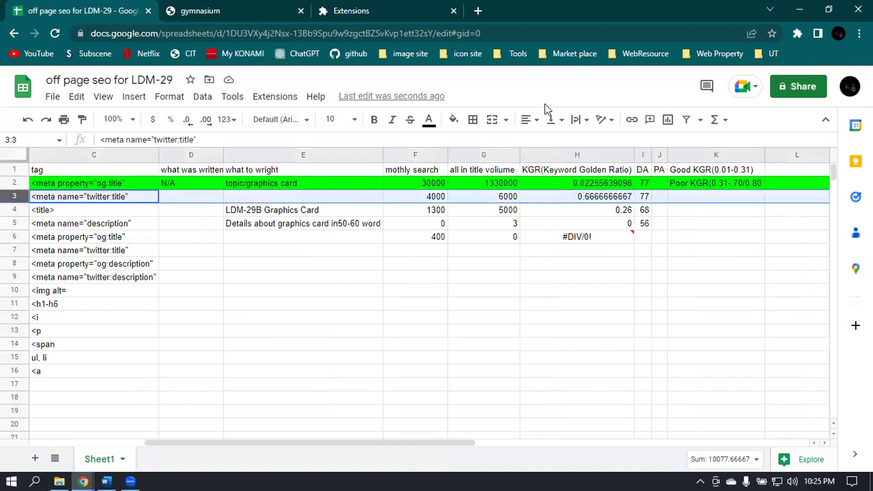
left_click(454, 120)
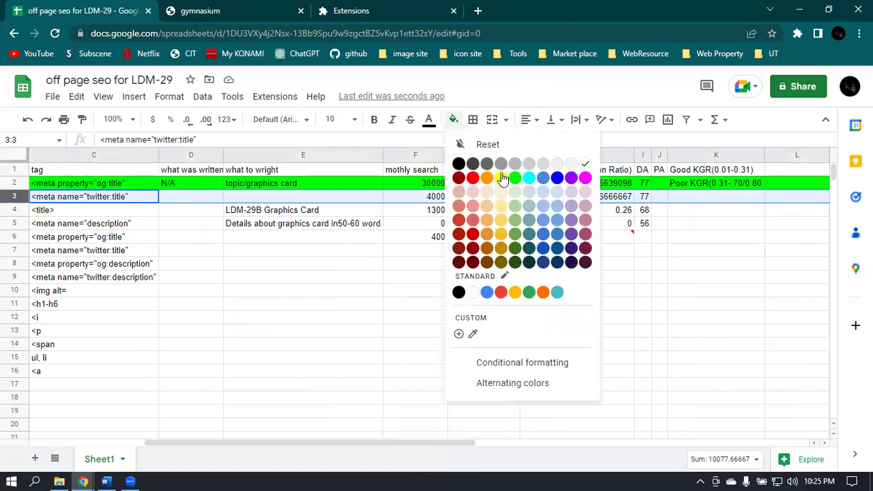
left_click(501, 178)
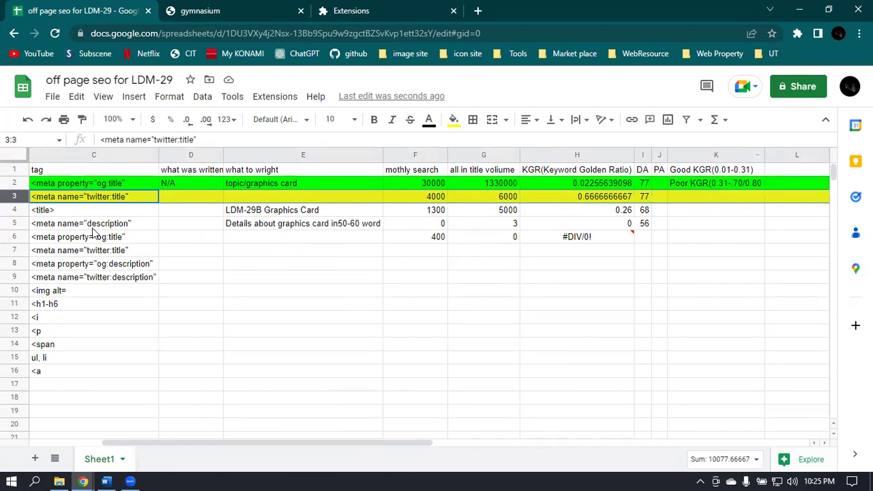
- Fill the entire "graphics card for laptop" row 4 with bright green
left_click(12, 209)
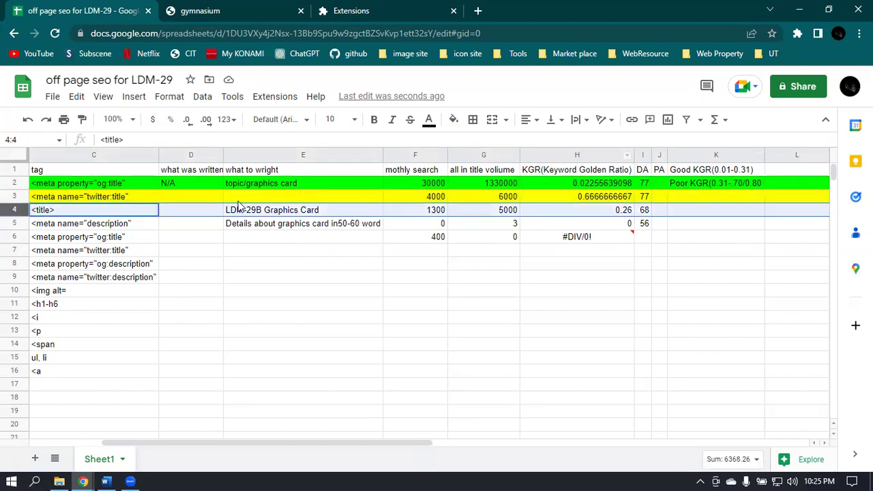
left_click(454, 120)
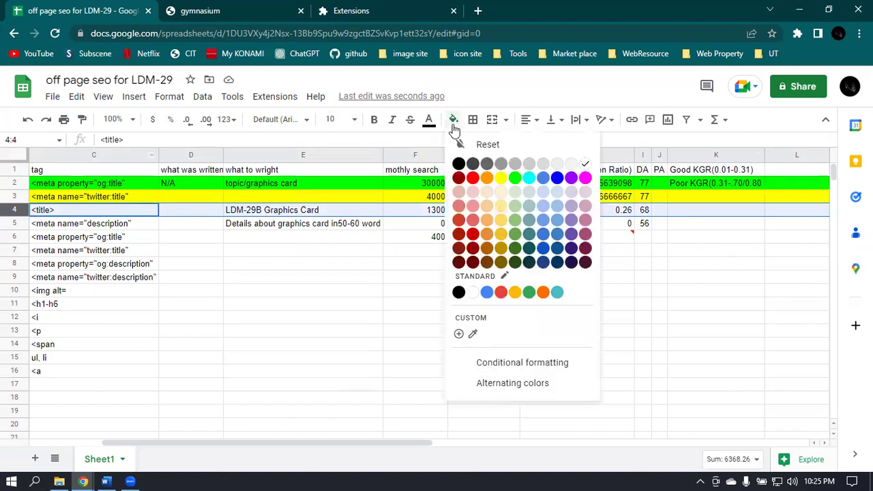
left_click(515, 178)
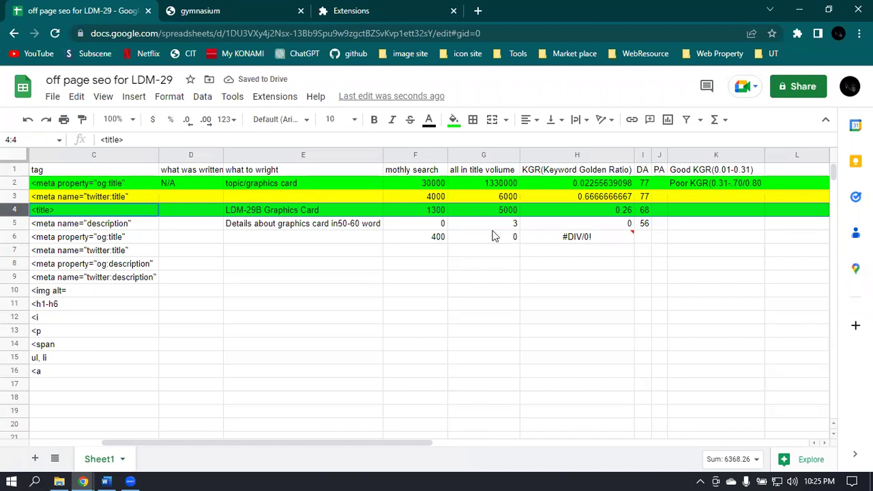
- Check the ratio in H5 and fill the entire "graphics crad price in uk" row 5 with red
left_click(591, 225)
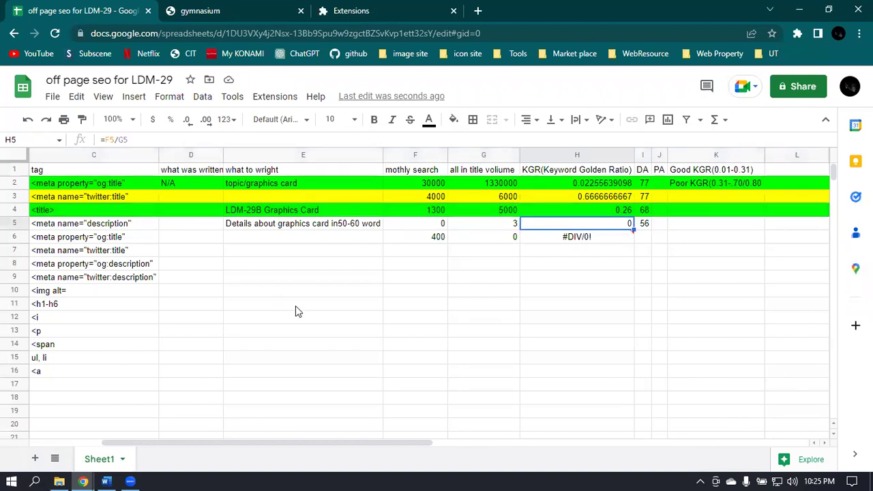
left_click_drag(253, 442, 176, 429)
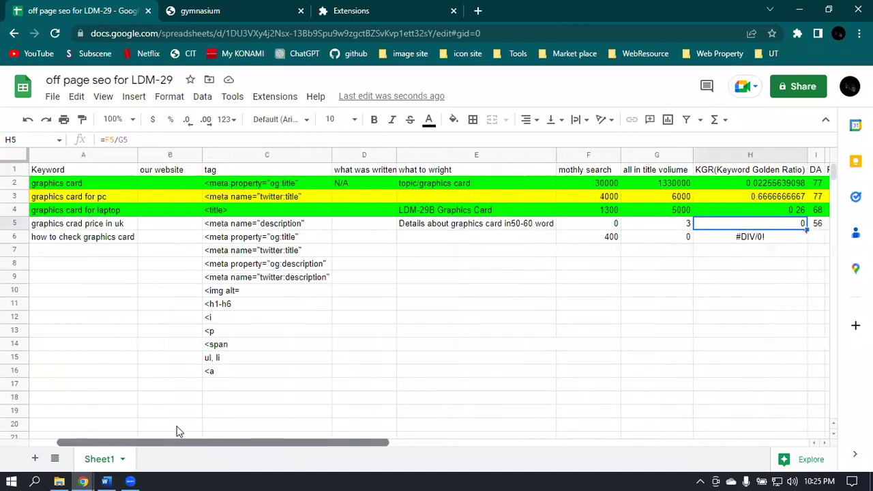
left_click(14, 225)
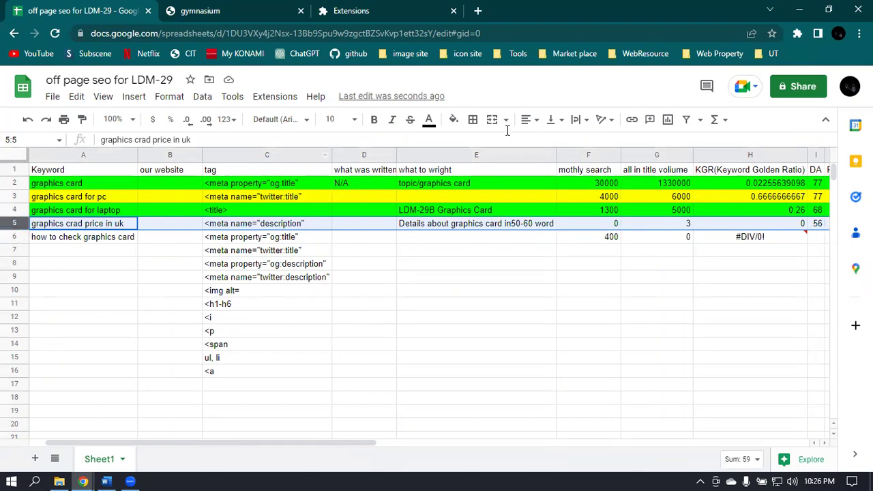
left_click(453, 120)
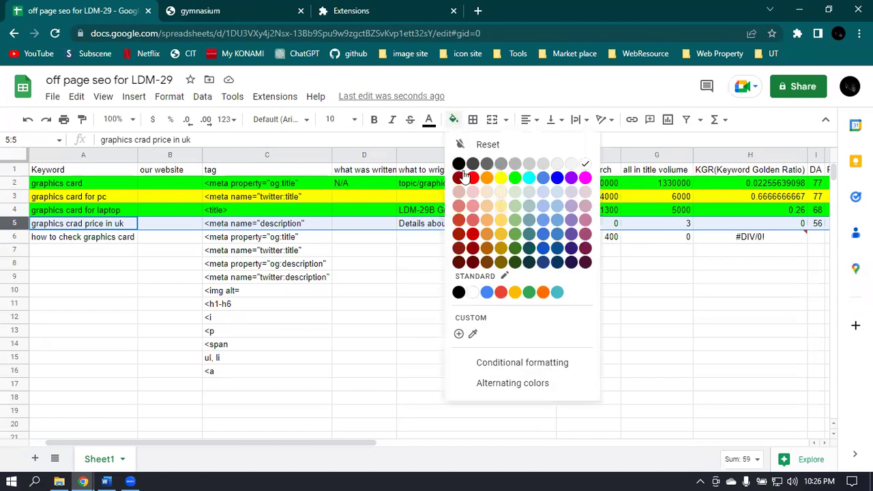
left_click(473, 177)
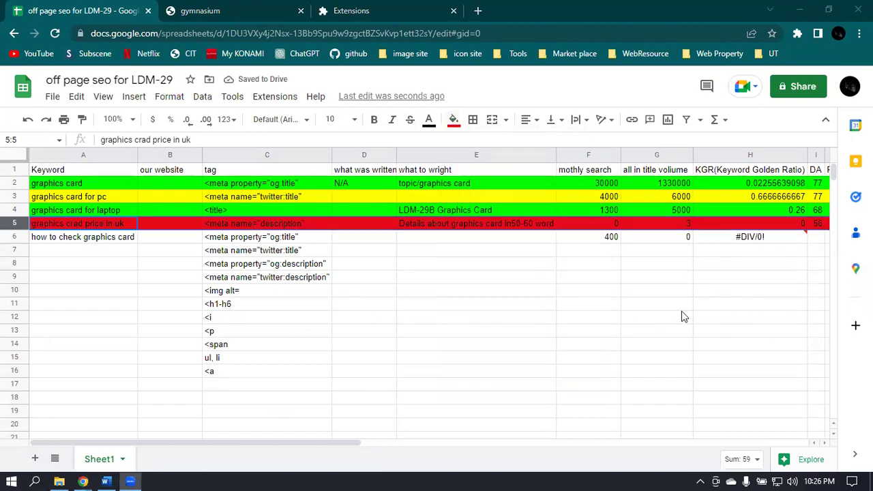
- Fill the entire "how to check graphics card" row 6 with red and deselect the row
left_click_drag(212, 444, 63, 434)
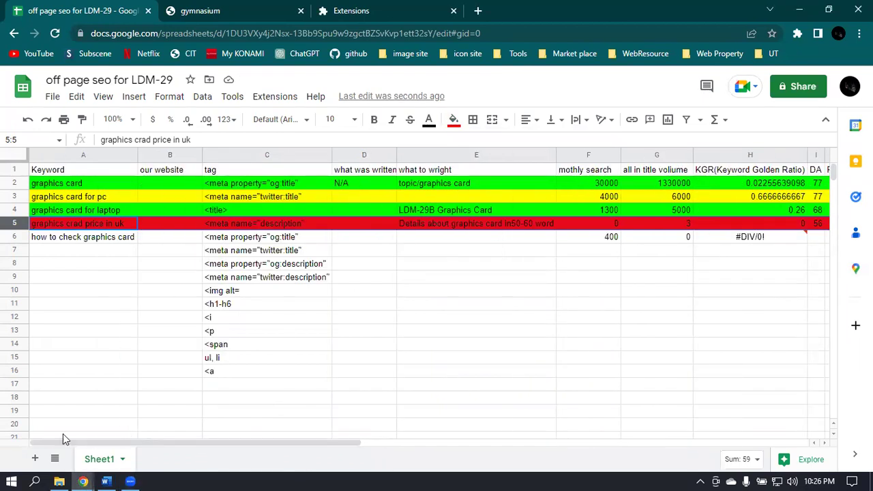
left_click(14, 237)
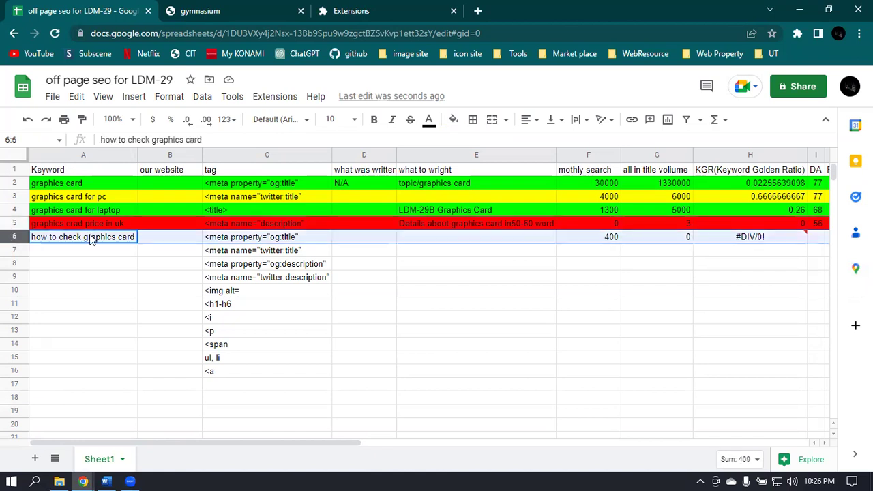
left_click(429, 121)
left_click(453, 121)
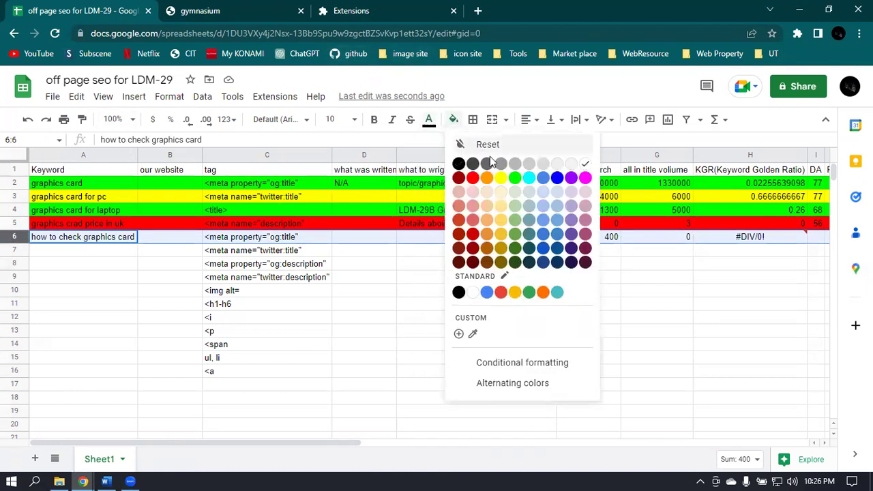
left_click(472, 177)
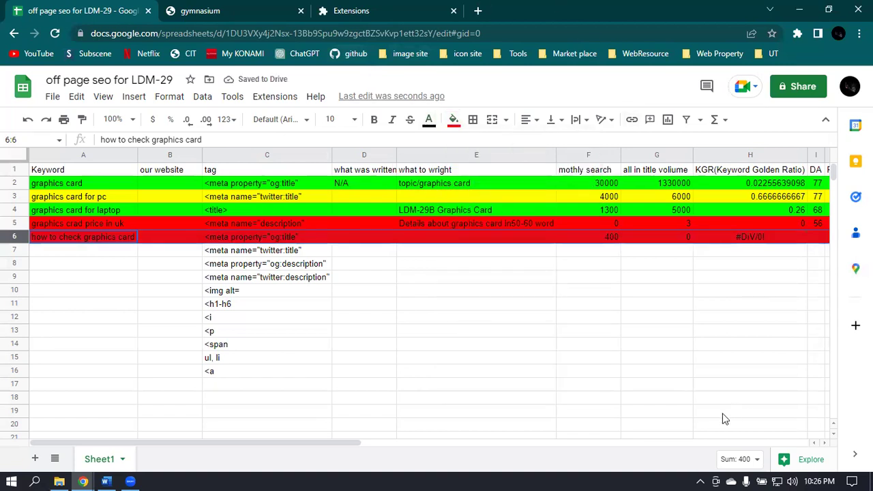
mouse_move(778, 242)
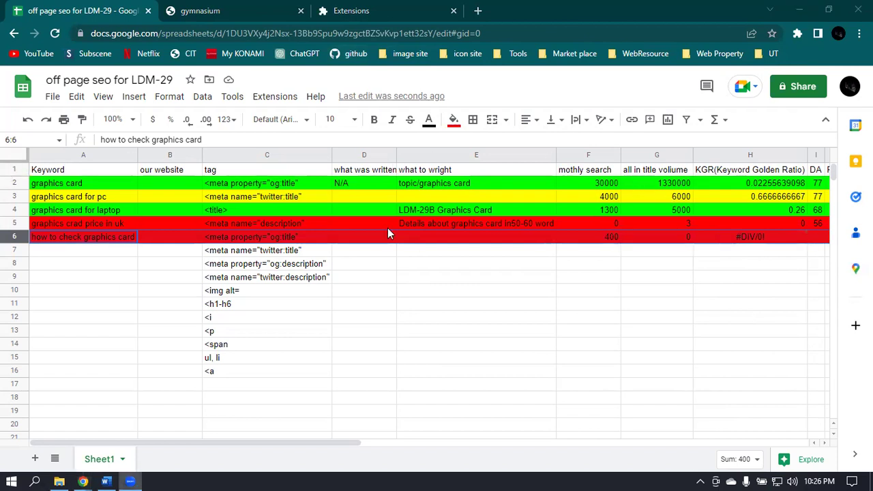
left_click(500, 250)
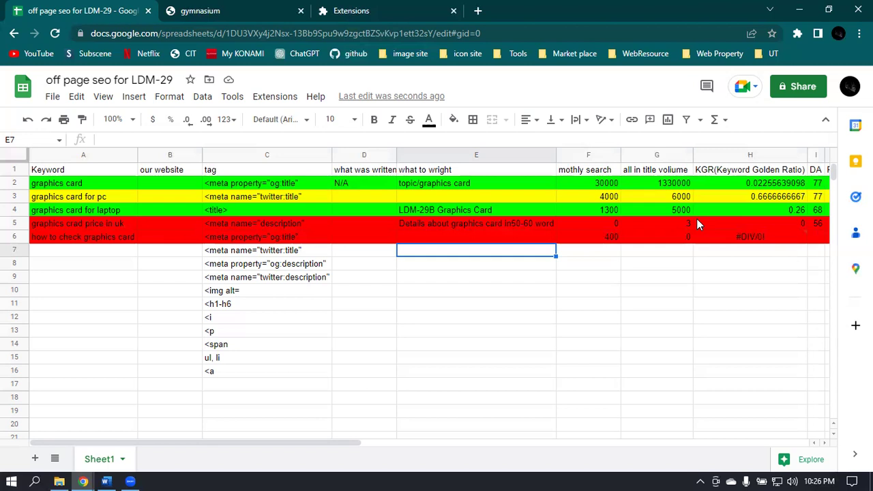
- Fit the widths of columns D, E, F and G to their contents
mouse_move(555, 154)
left_mouse_down()
mouse_move(570, 153)
mouse_move(555, 155)
left_mouse_up()
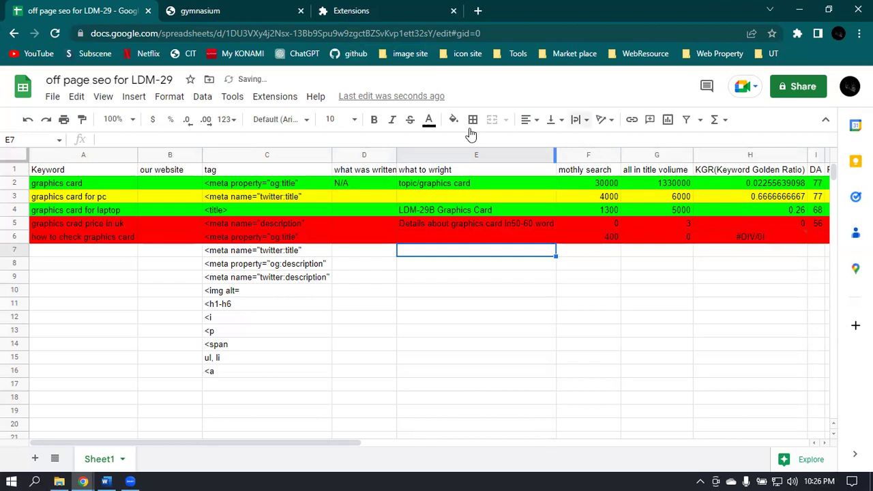
double_click(395, 155)
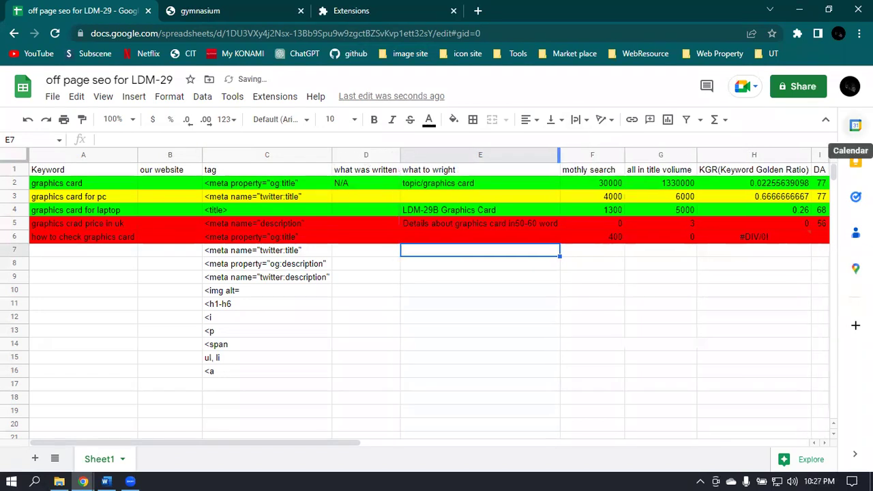
double_click(623, 156)
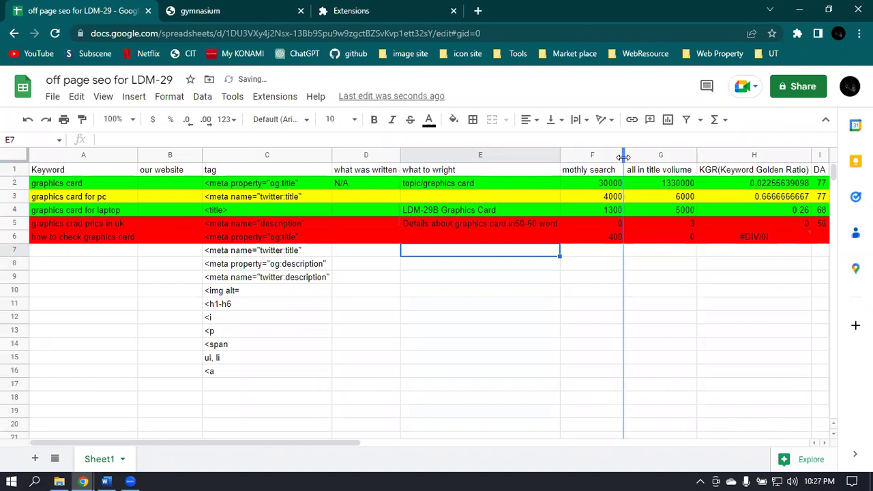
double_click(689, 157)
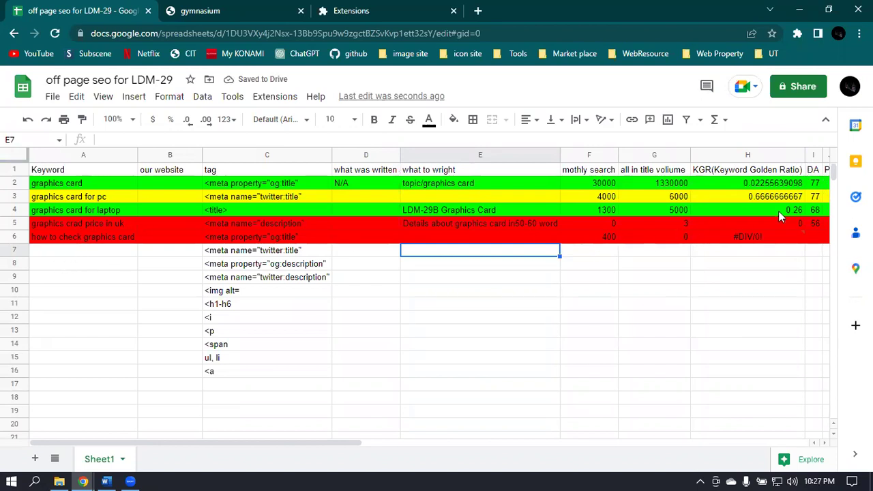
- Review the keyword golden ratios and DA values of the coloured rows against the KGR ranges in column K
left_click(745, 478)
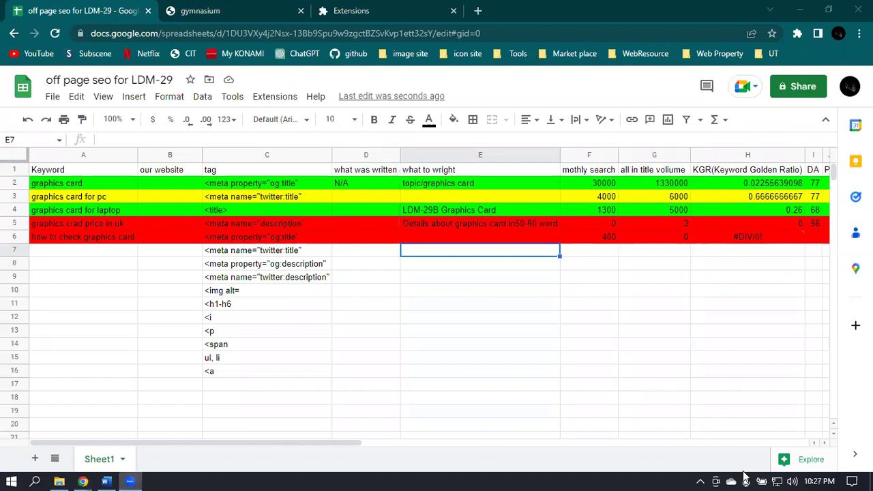
left_click_drag(283, 446, 339, 433)
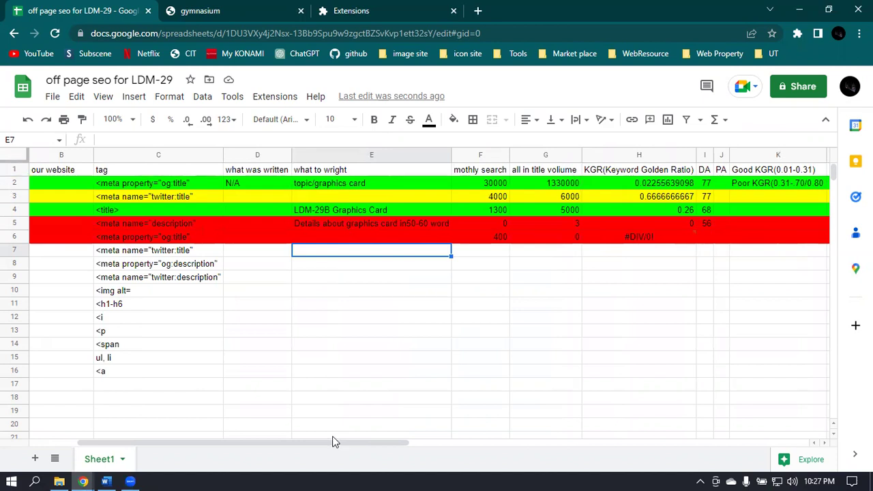
left_click_drag(337, 444, 228, 450)
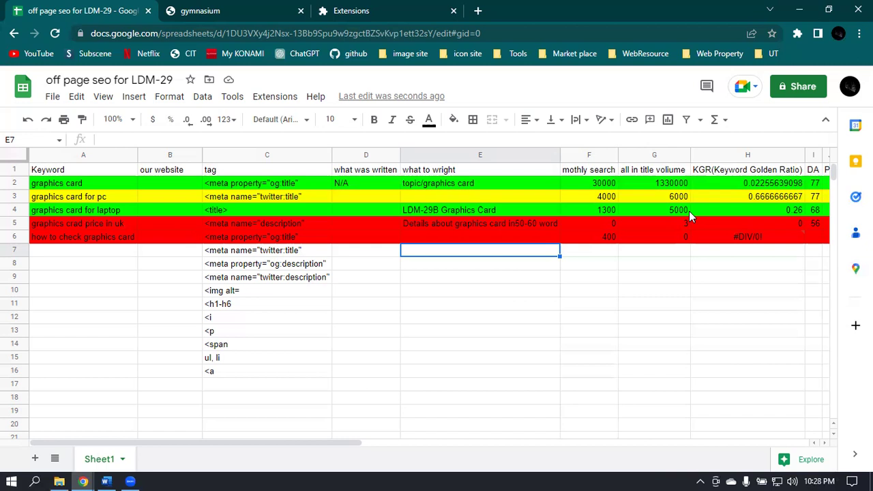
left_click(760, 185)
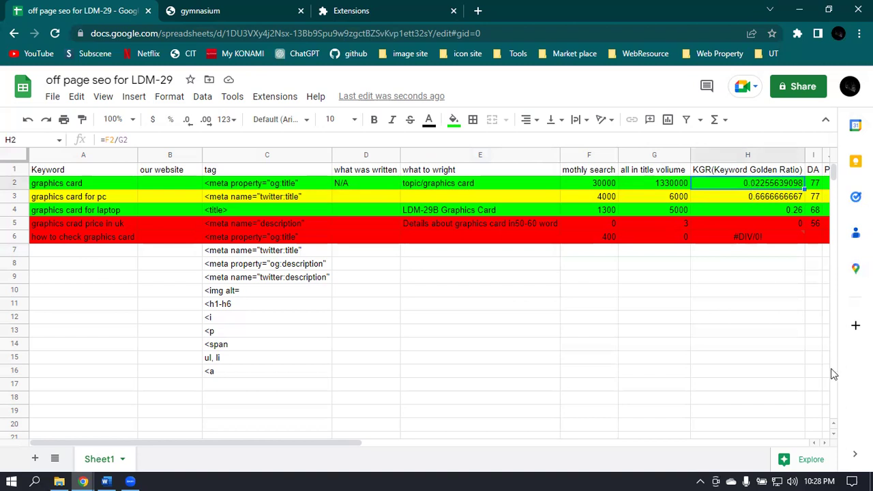
left_click_drag(133, 444, 248, 437)
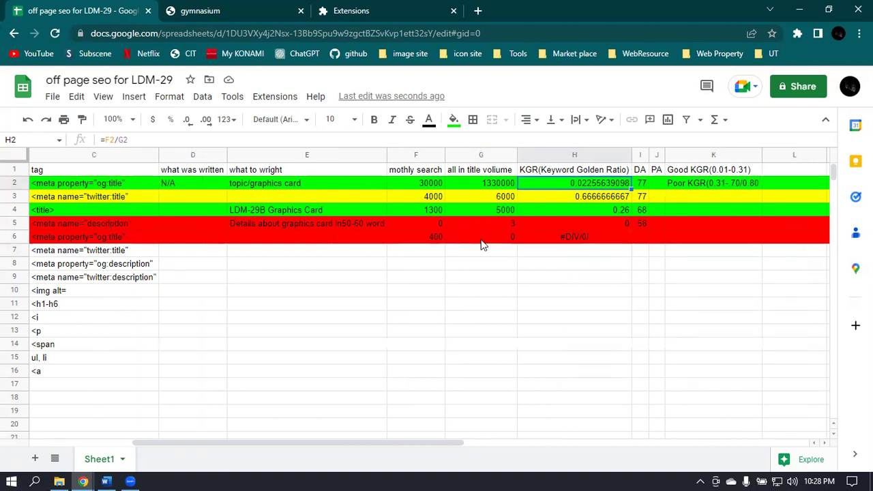
left_click_drag(405, 448, 220, 453)
left_click_drag(351, 453, 490, 452)
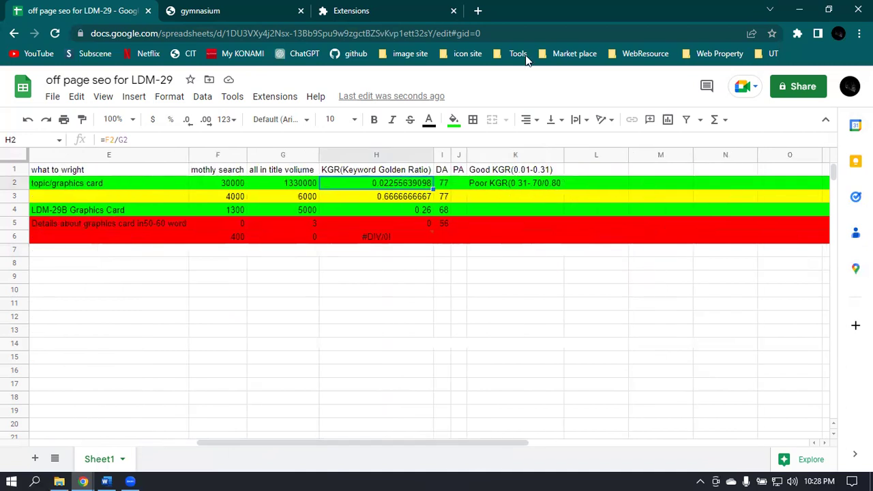
left_click(402, 197)
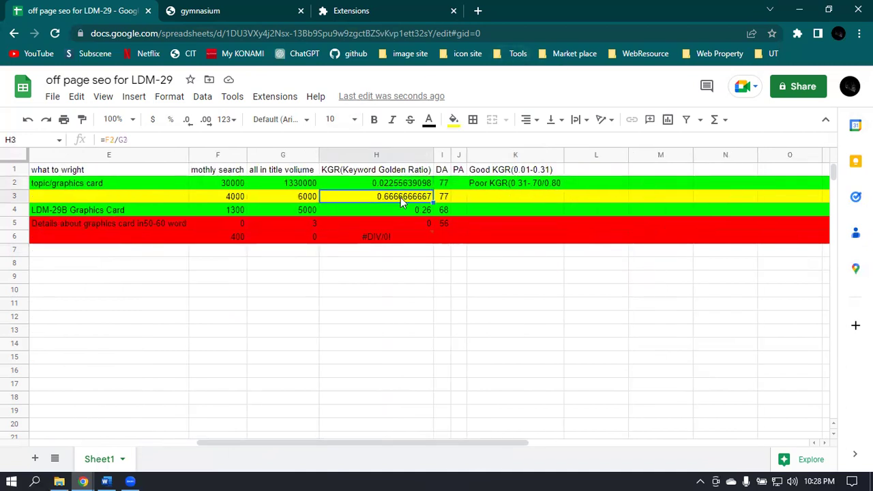
left_click(441, 196)
left_click(441, 173)
left_click(440, 184)
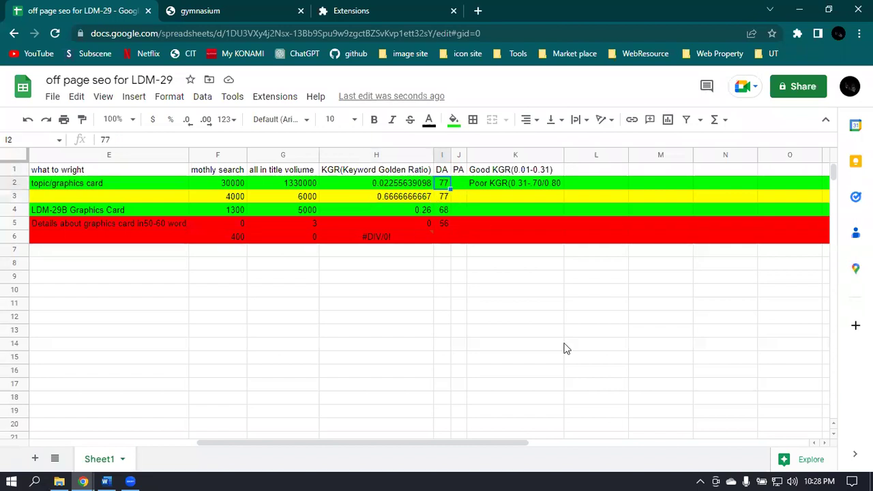
left_click_drag(377, 440, 208, 440)
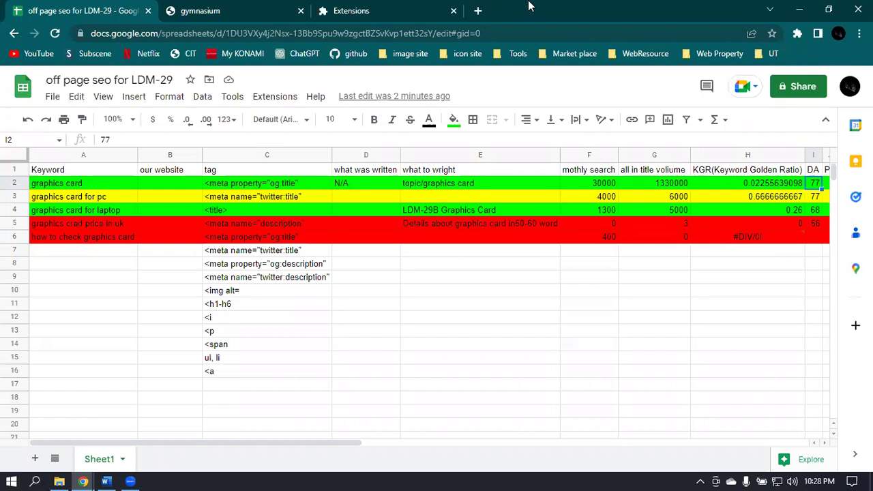
- Switch to the incognito window with the "allintitle:how to check graphics card" search and close it
mouse_move(82, 479)
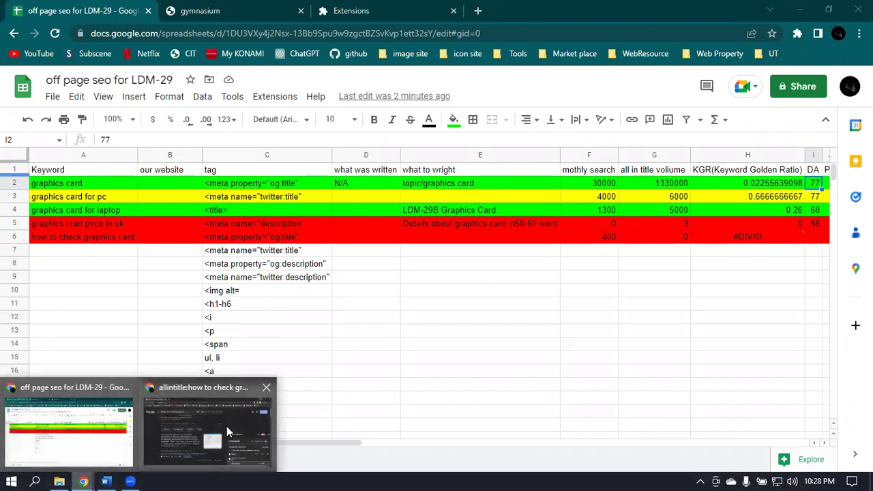
left_click(235, 408)
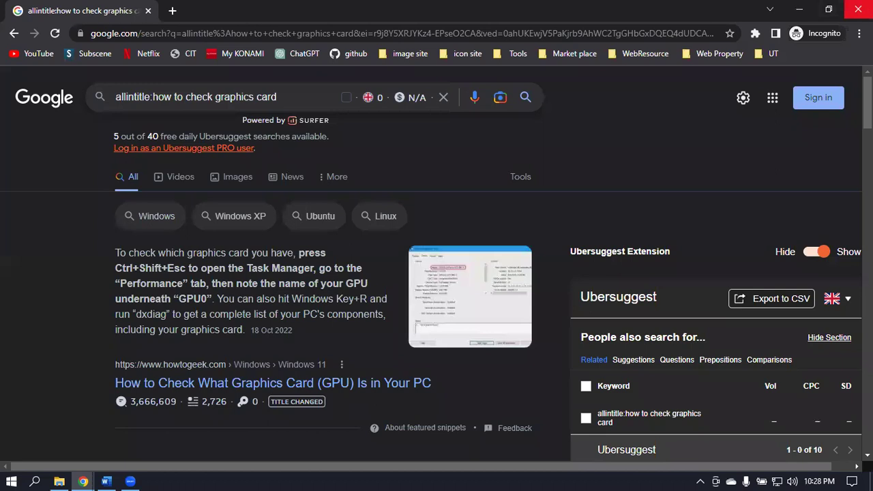
left_click(858, 9)
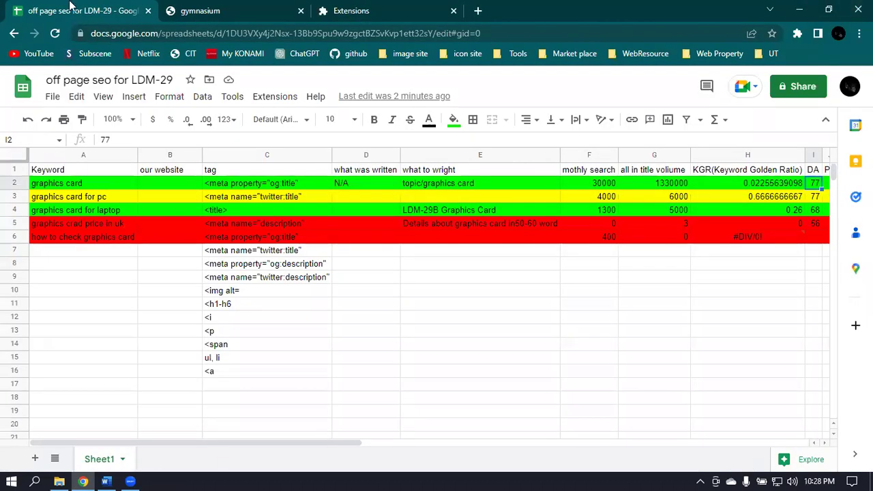
- Disable the Keyword Surfer and Ubersuggest browser extensions and enable SEOquake
left_click(407, 7)
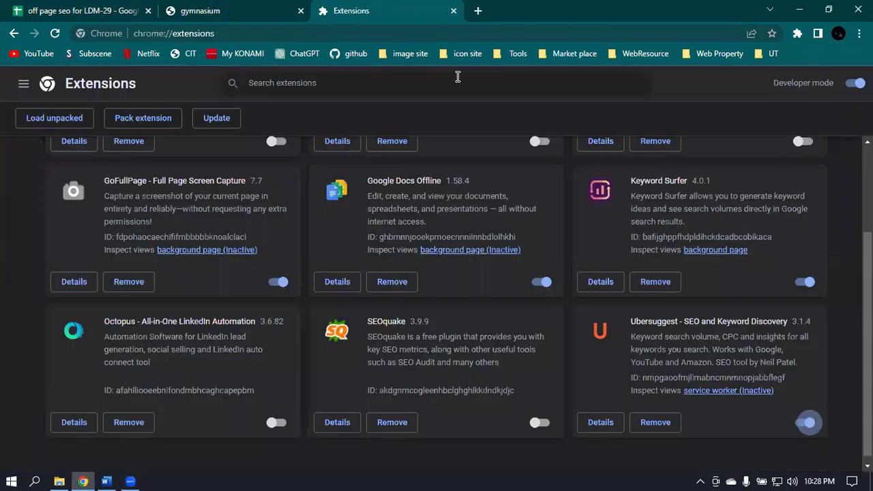
left_click(804, 283)
left_click(811, 423)
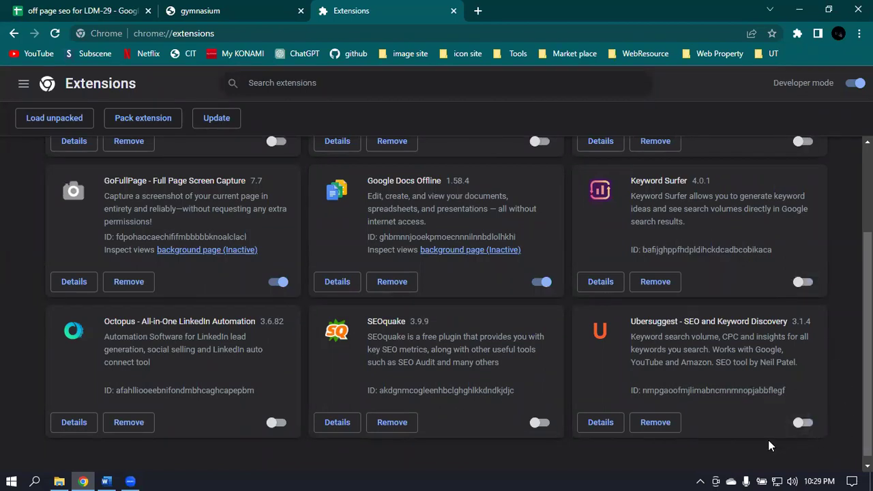
left_click(539, 423)
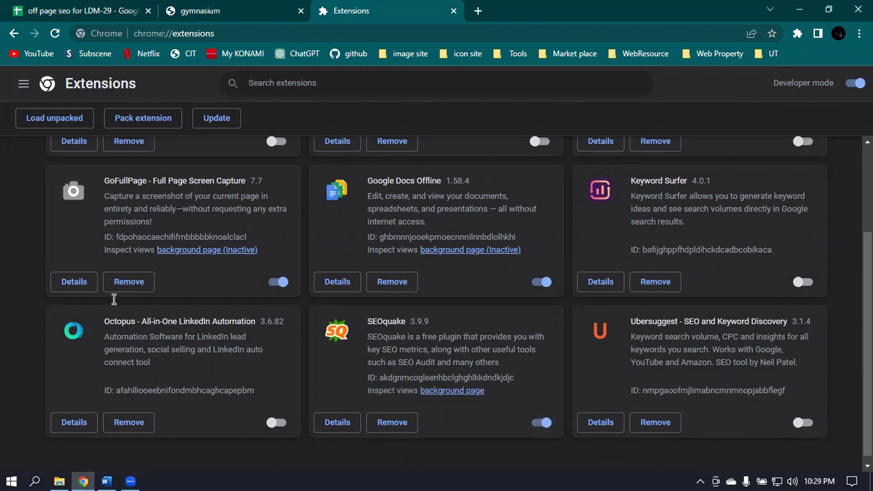
- Close the gymnasium page and search Google for "graphics card" in a new tab
left_click(200, 8)
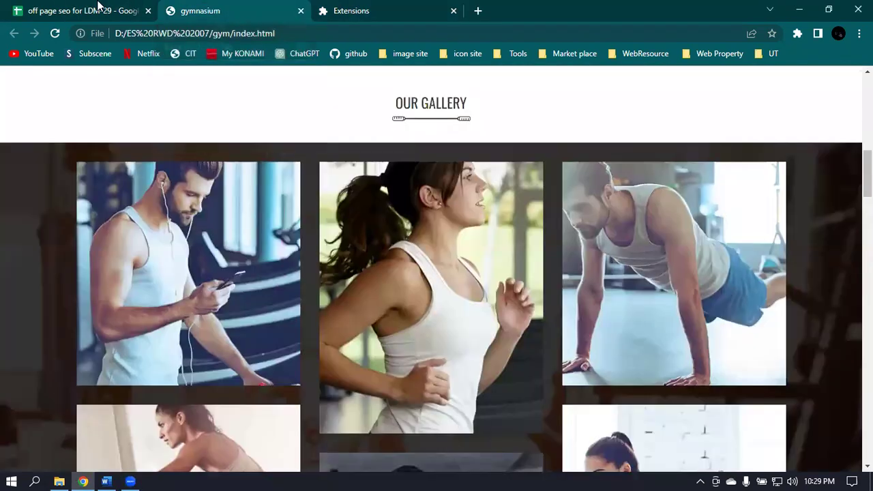
left_click(300, 11)
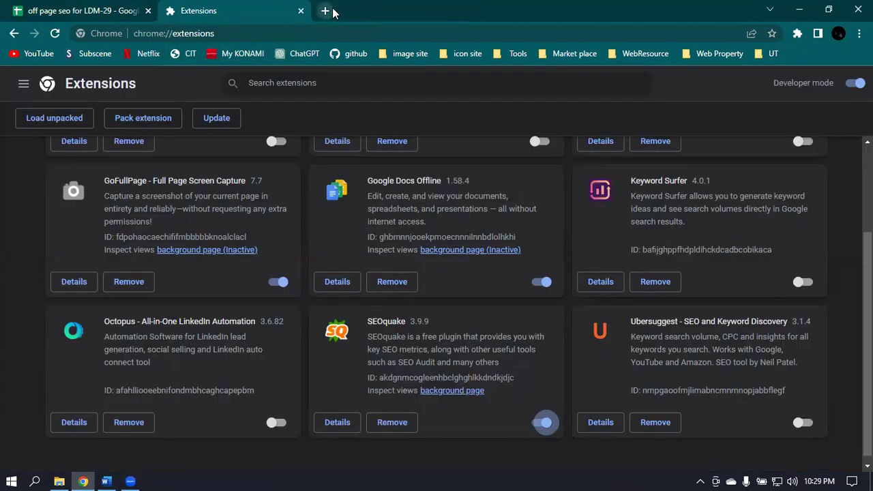
left_click(322, 10)
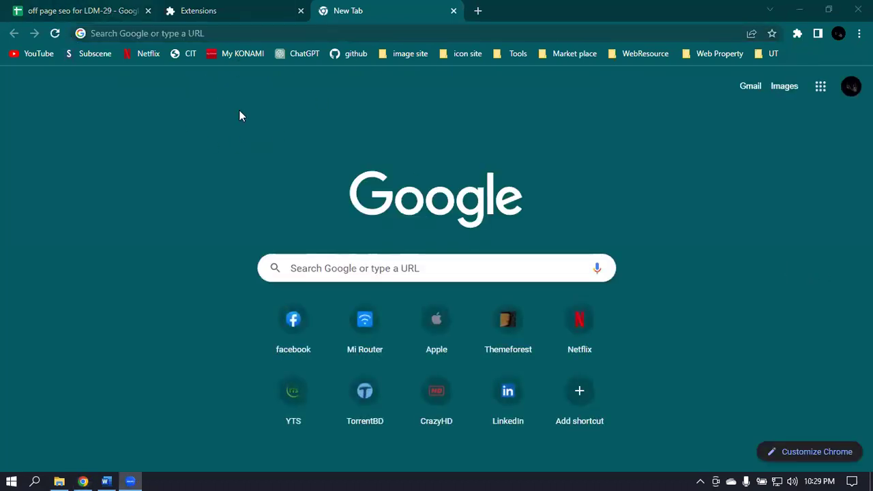
left_click(299, 272)
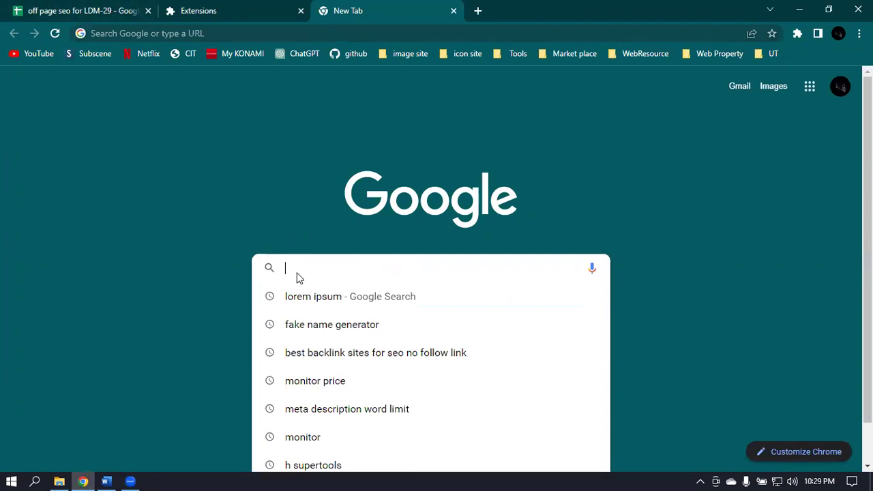
type("graphics card")
key("Return")
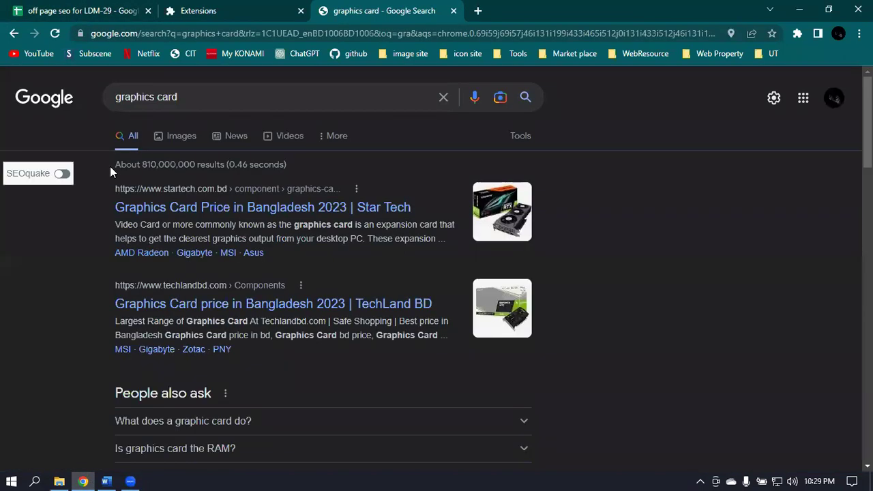
- Turn on SEOquake for the "graphics card" results and open its SERP report to review the link metrics
left_click(62, 173)
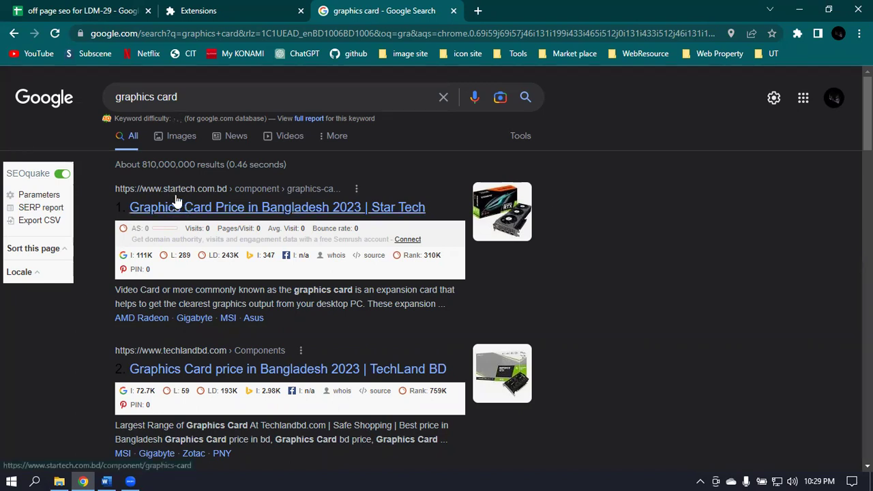
scroll(232, 197, "down", 1)
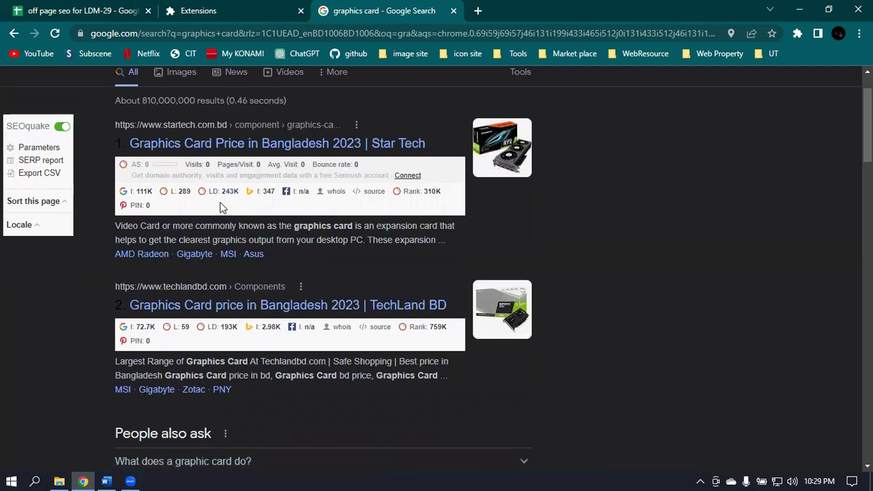
scroll(221, 206, "down", 1)
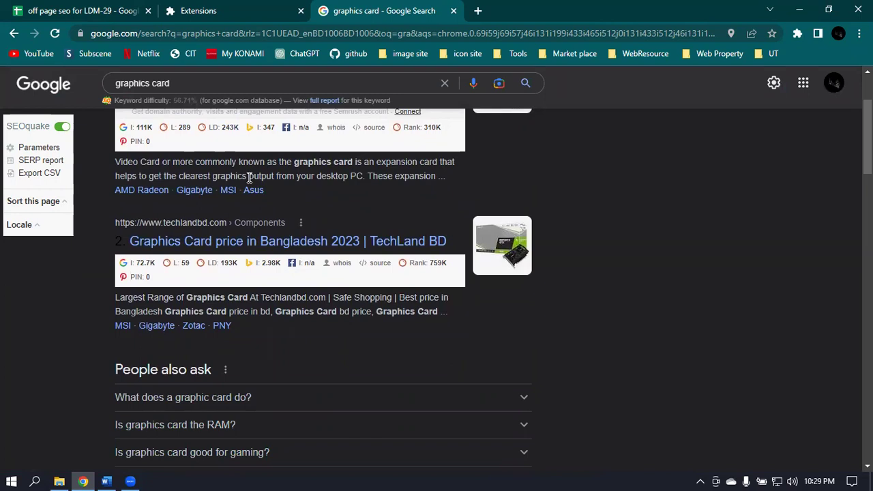
scroll(248, 178, "down", 5)
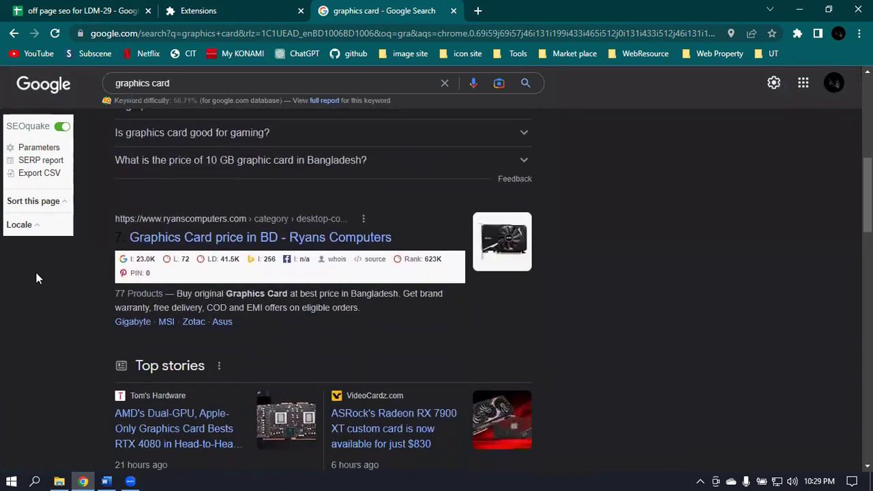
mouse_move(161, 263)
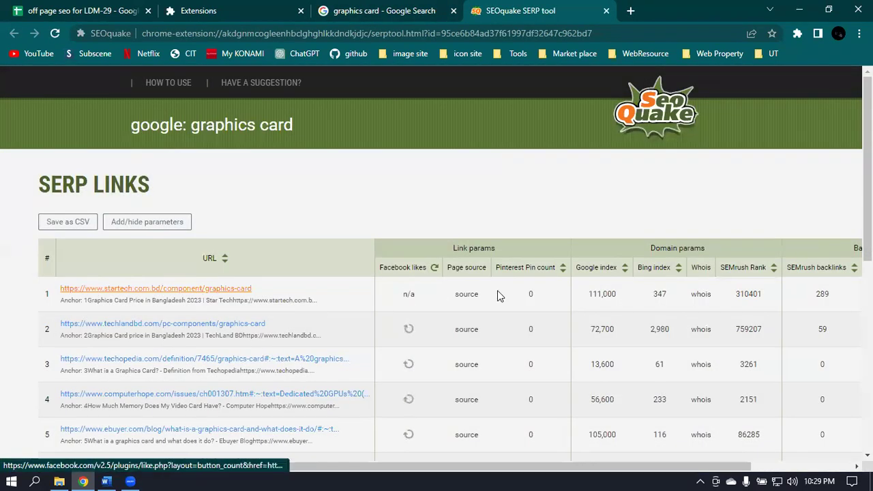
scroll(420, 269, "down", 1)
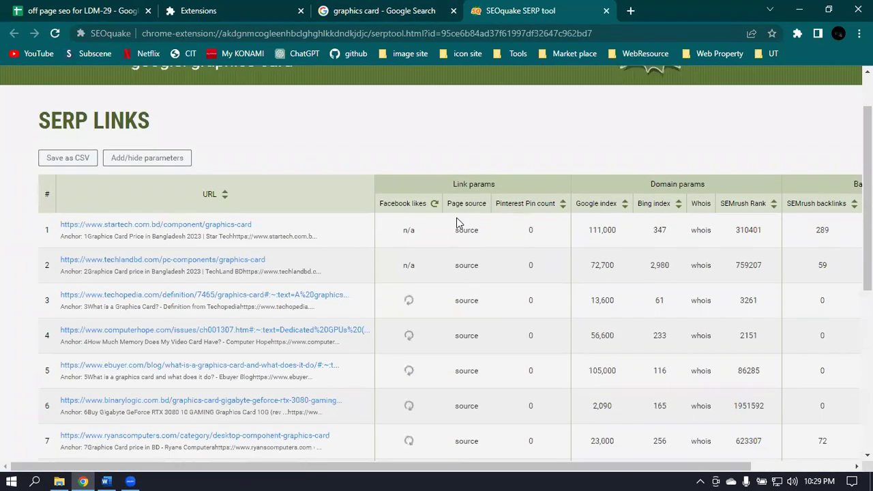